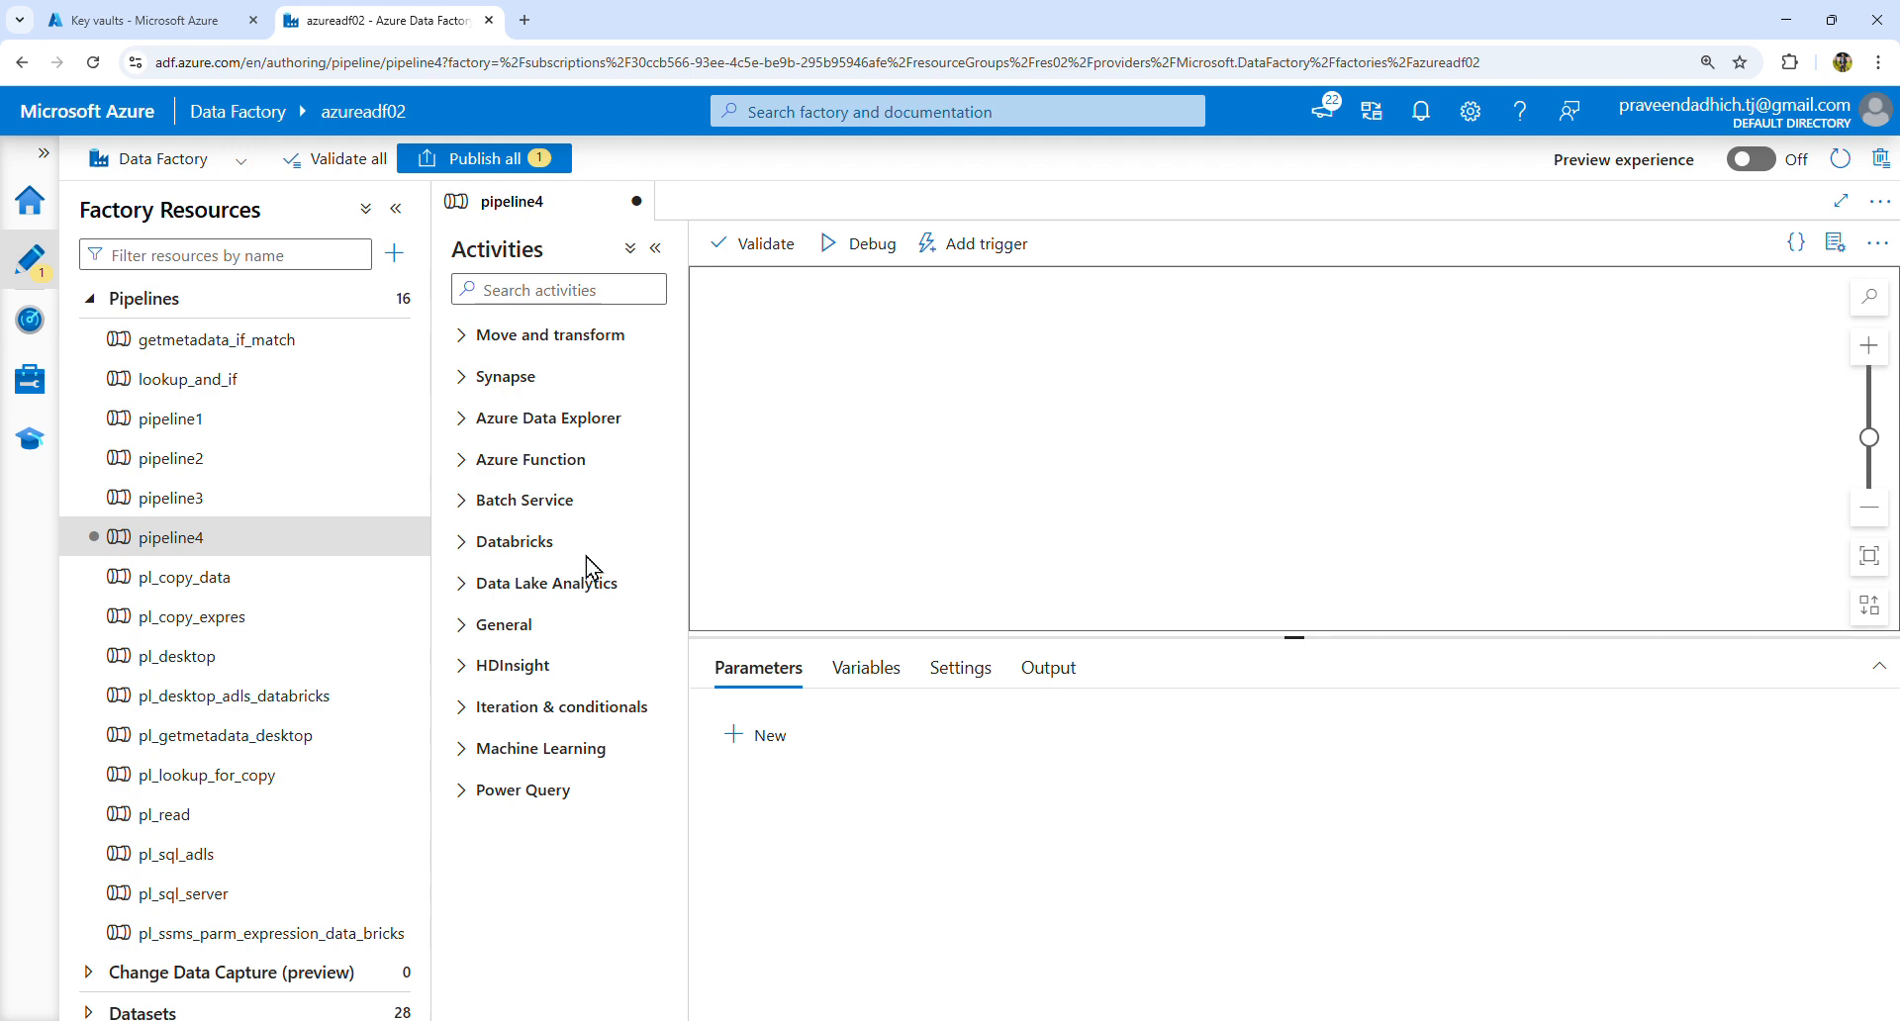
Step: Start a new key vault in resource group res02 and name it Azurekey04
left_click(149, 19)
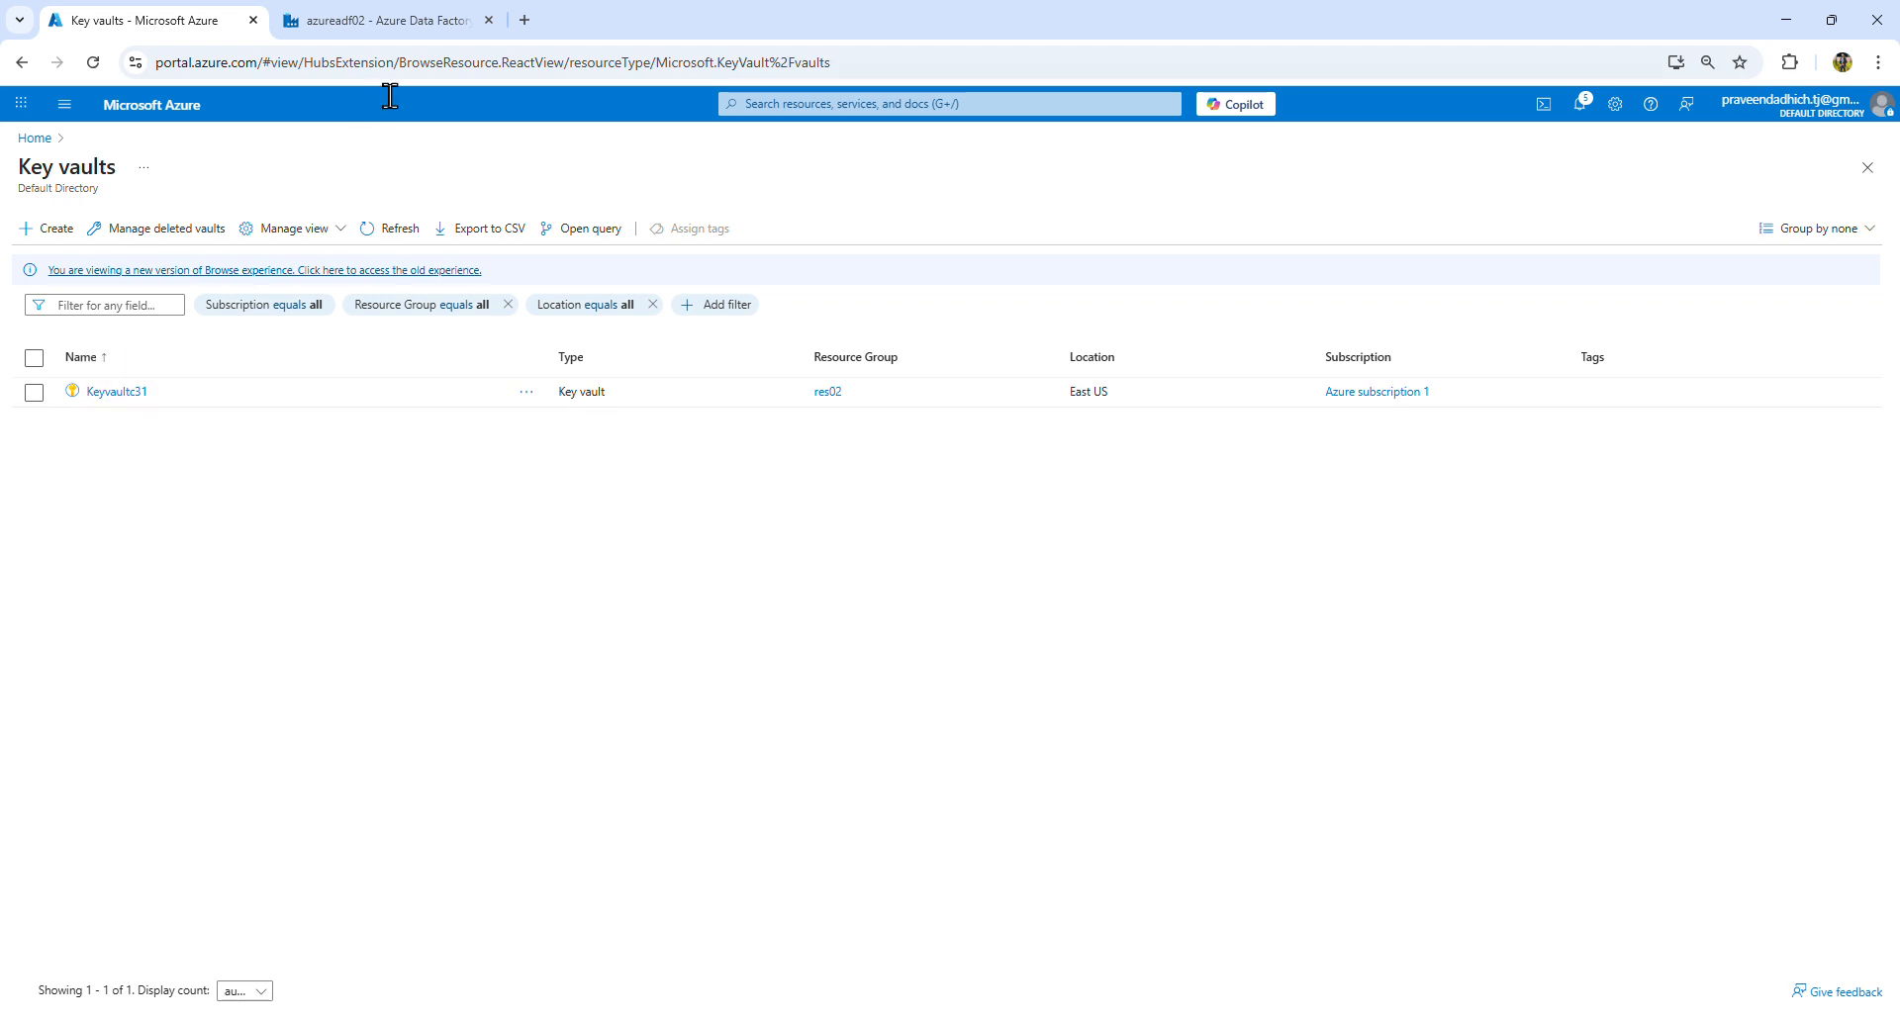
left_click(373, 23)
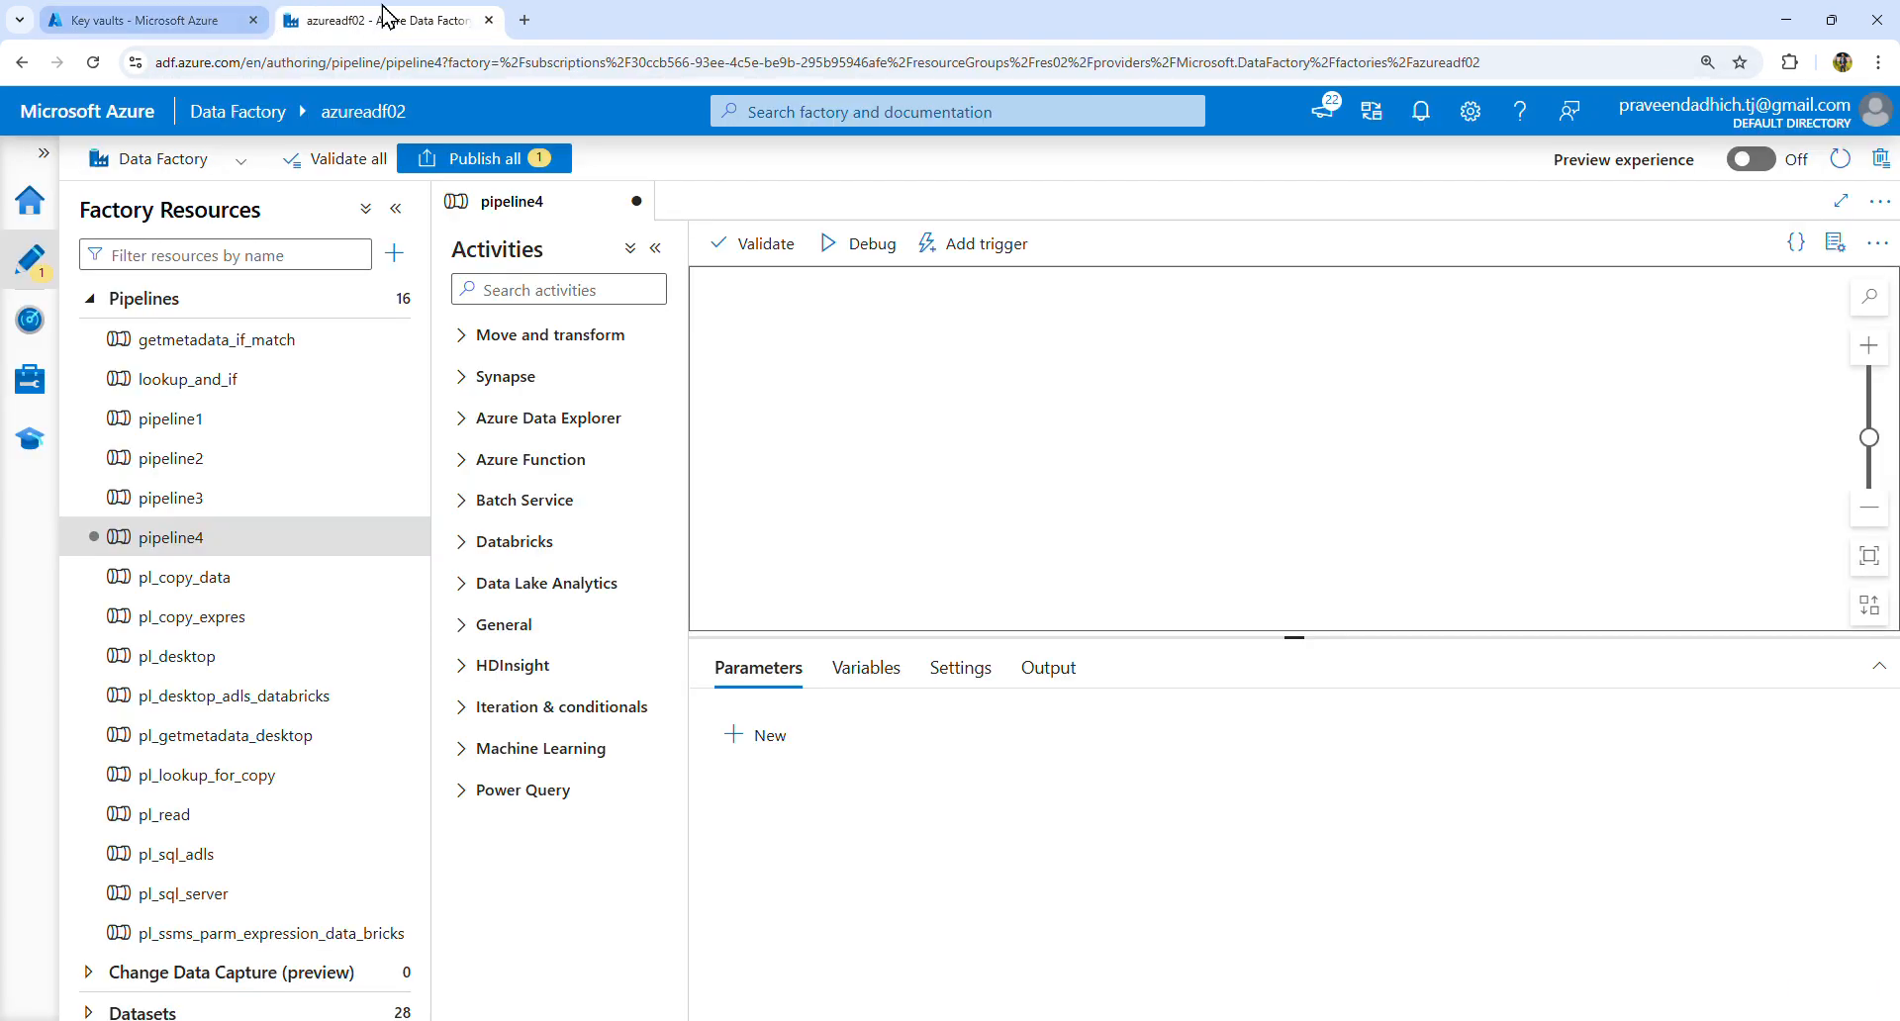
left_click(164, 14)
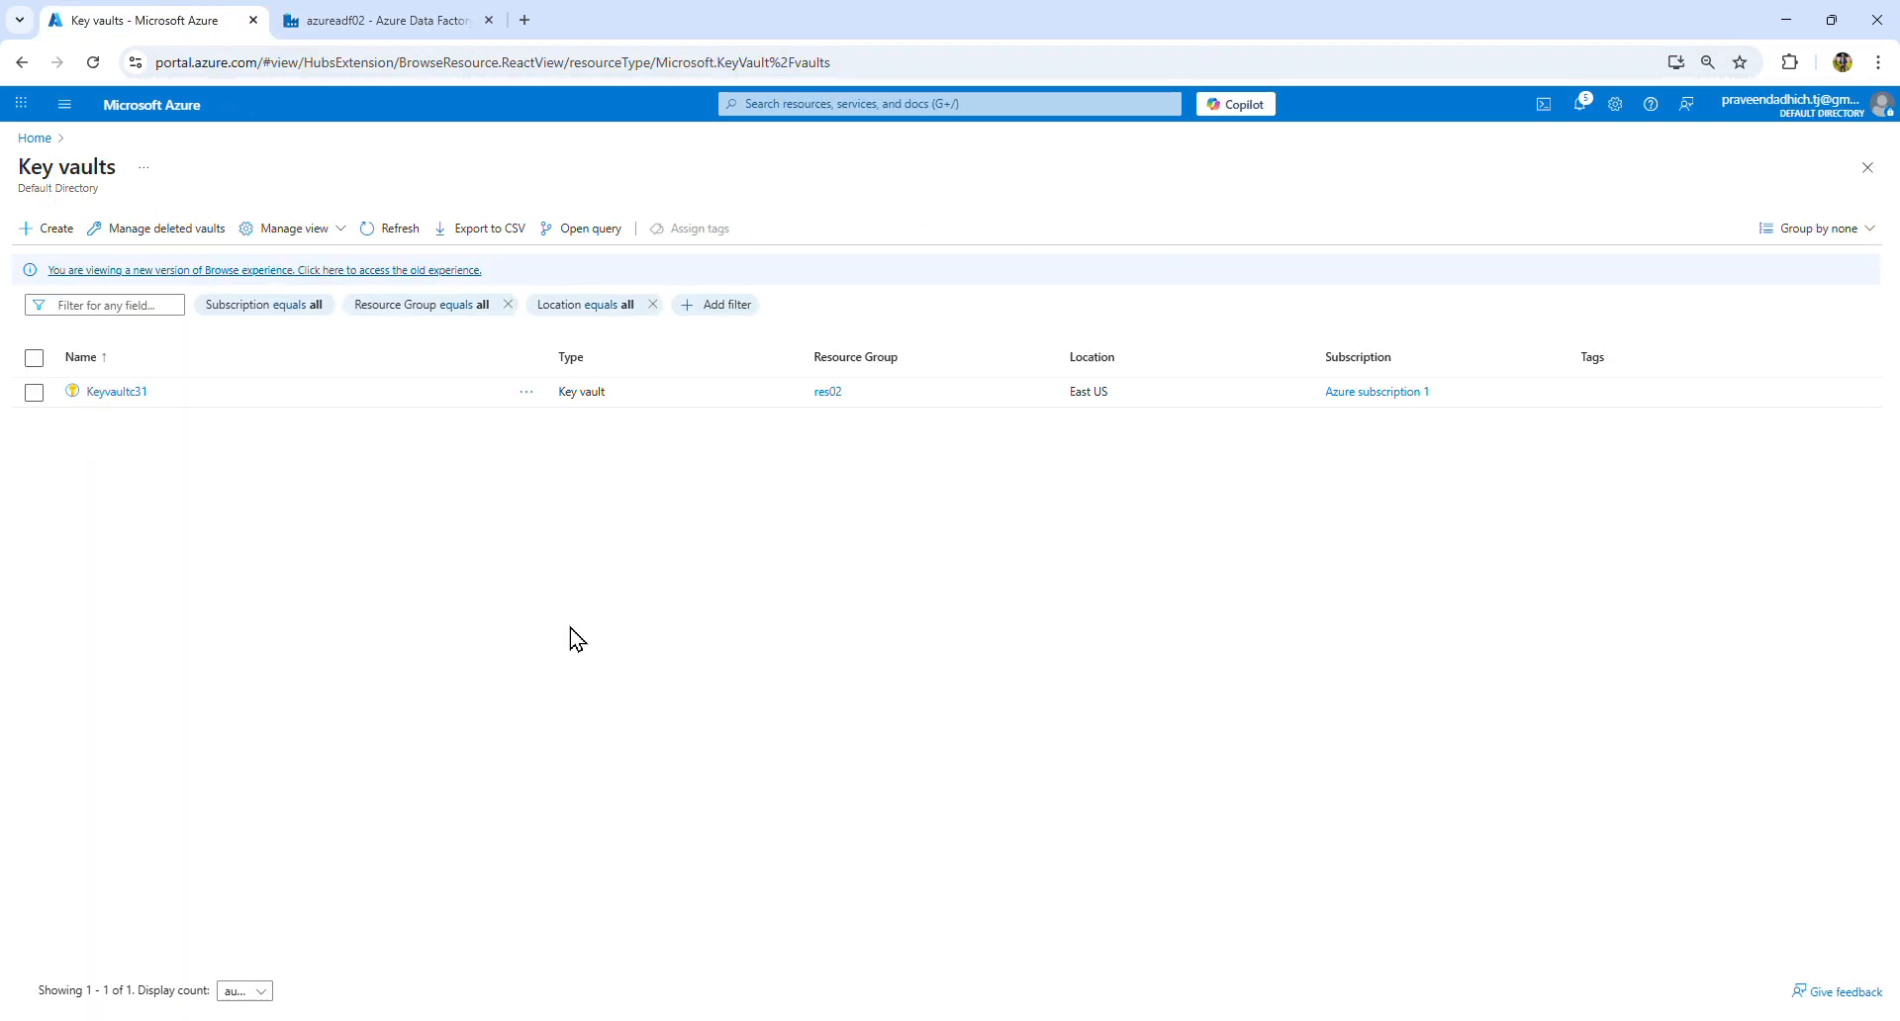
left_click(71, 231)
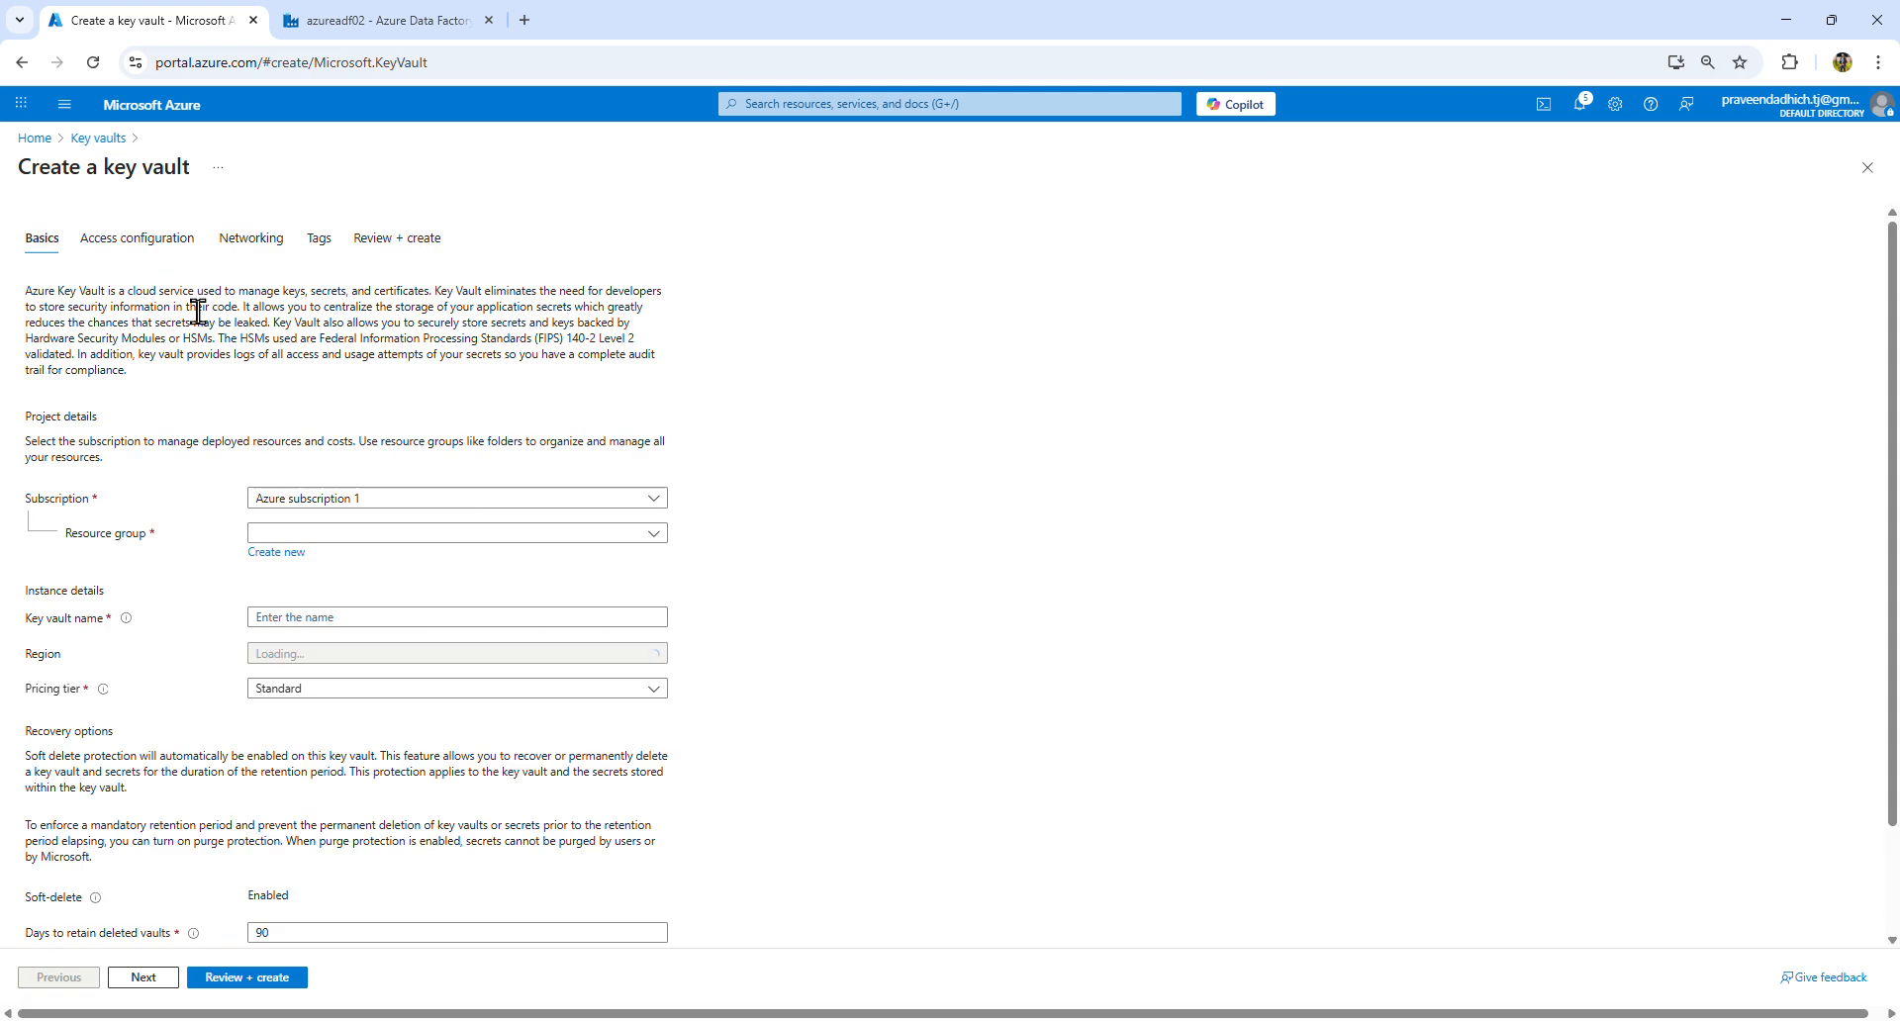
left_click(342, 535)
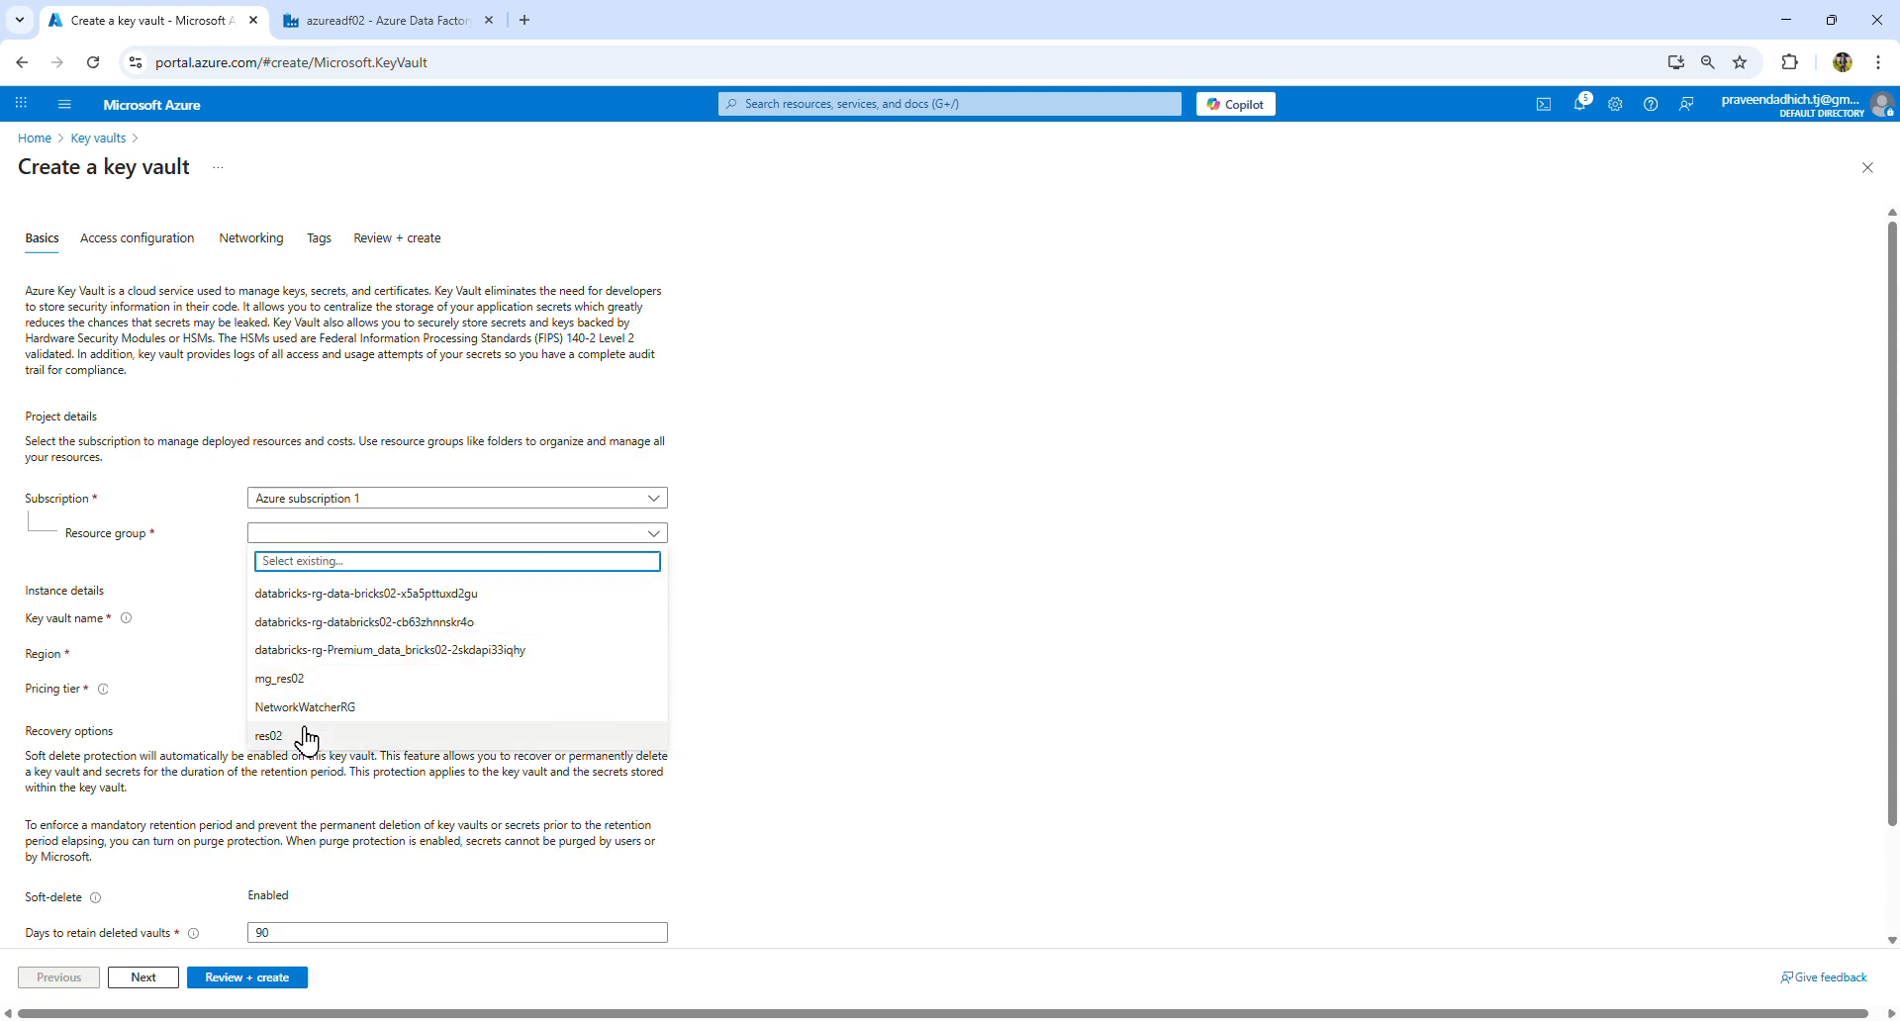
left_click(297, 736)
left_click(361, 624)
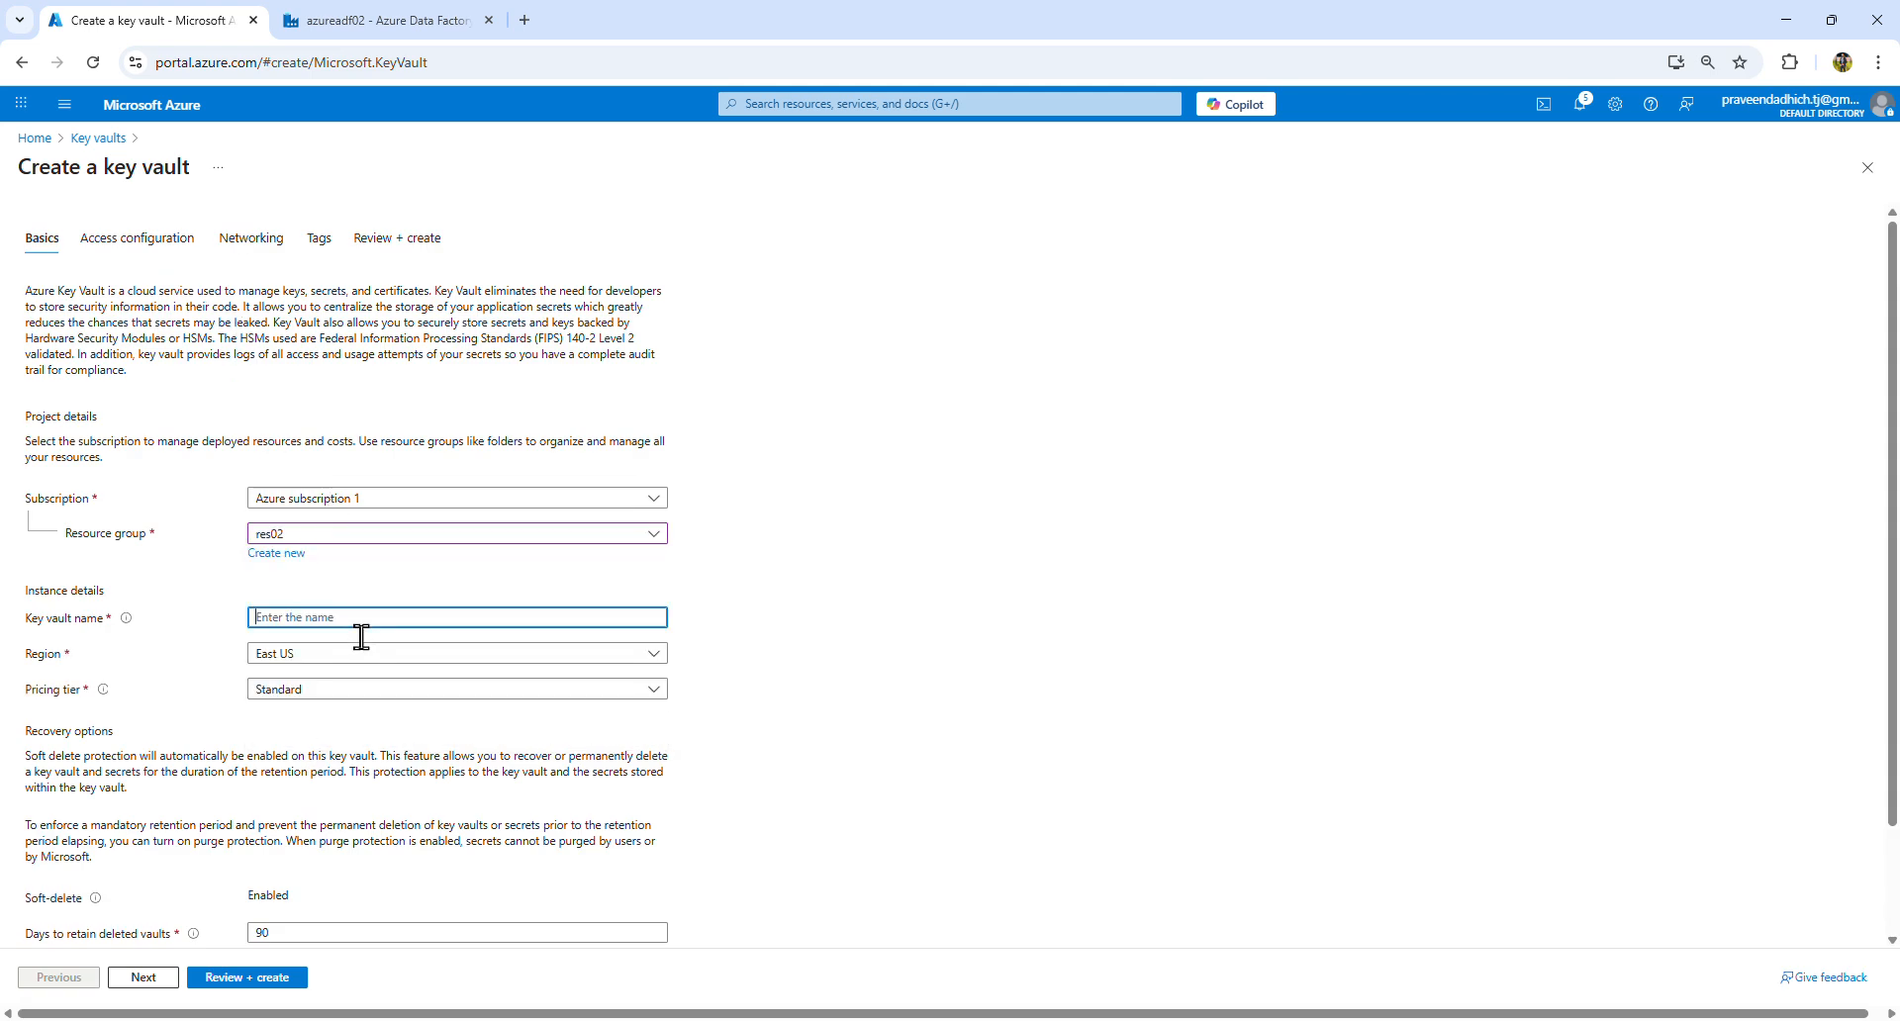
type("Azurekey")
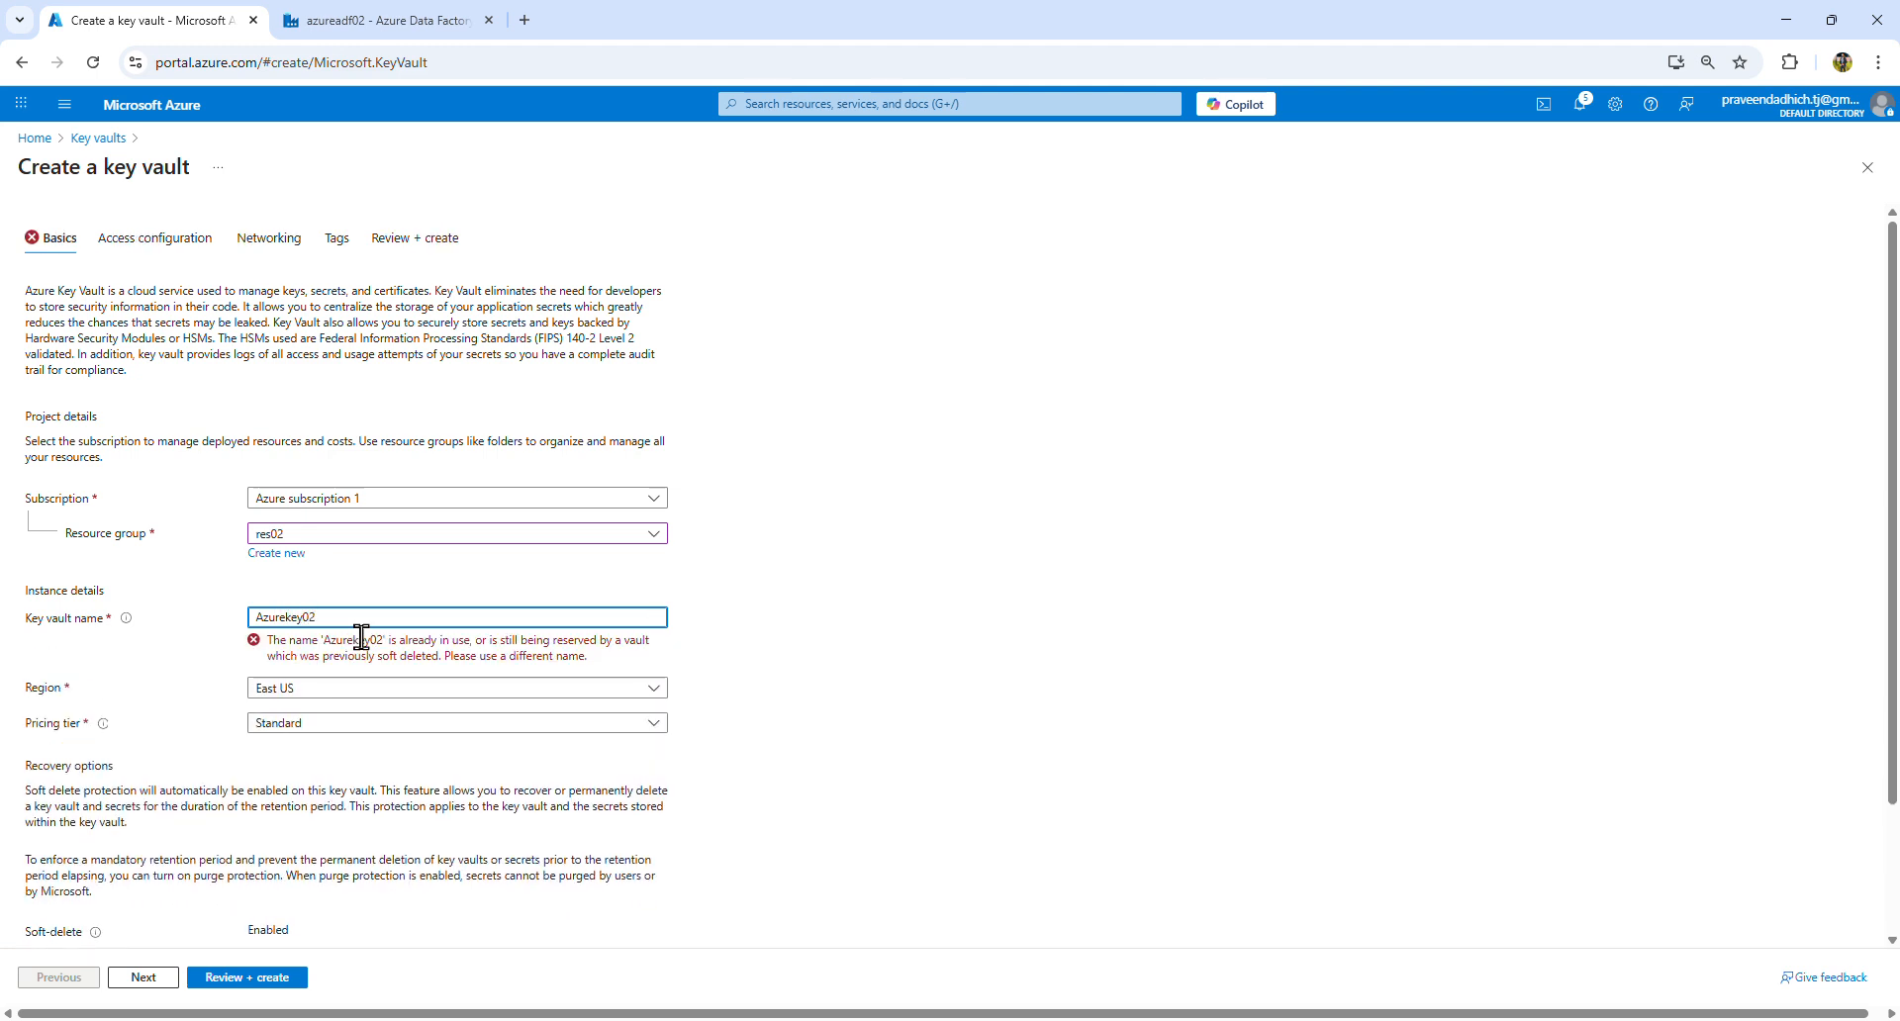
type("04")
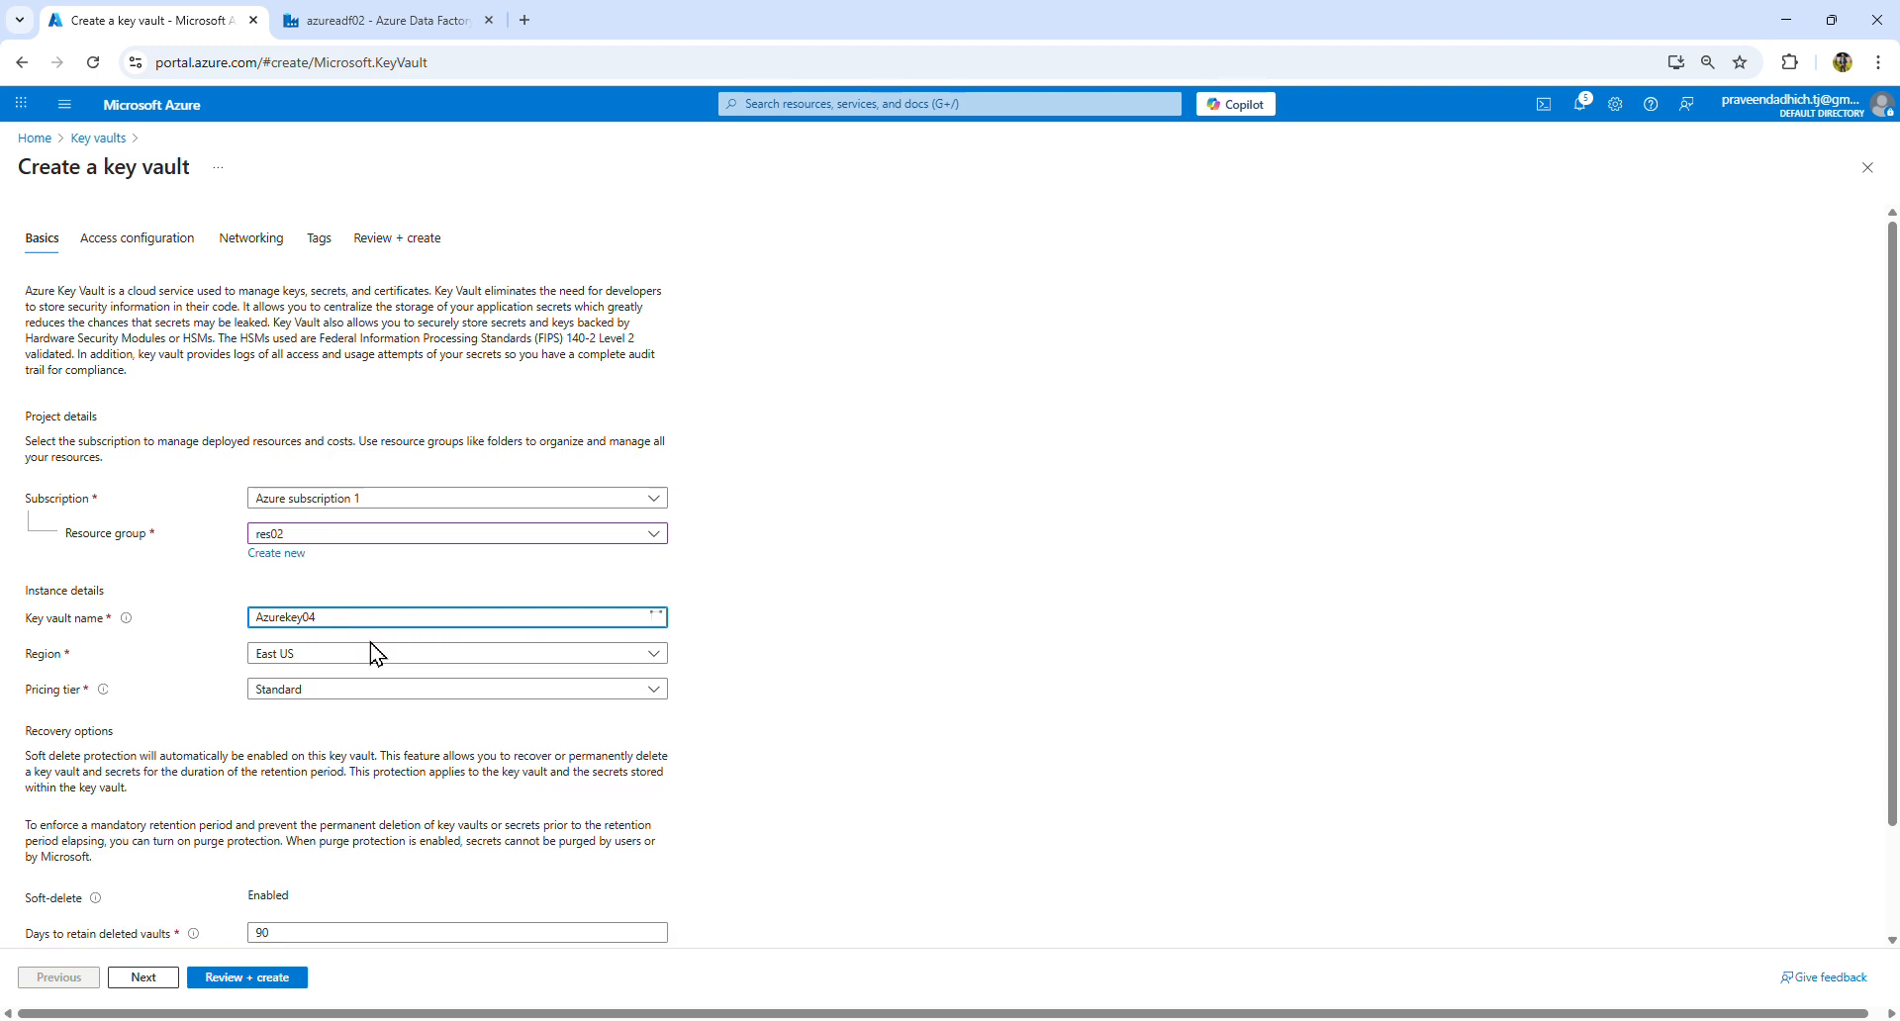
scroll(257, 698, "down", 1)
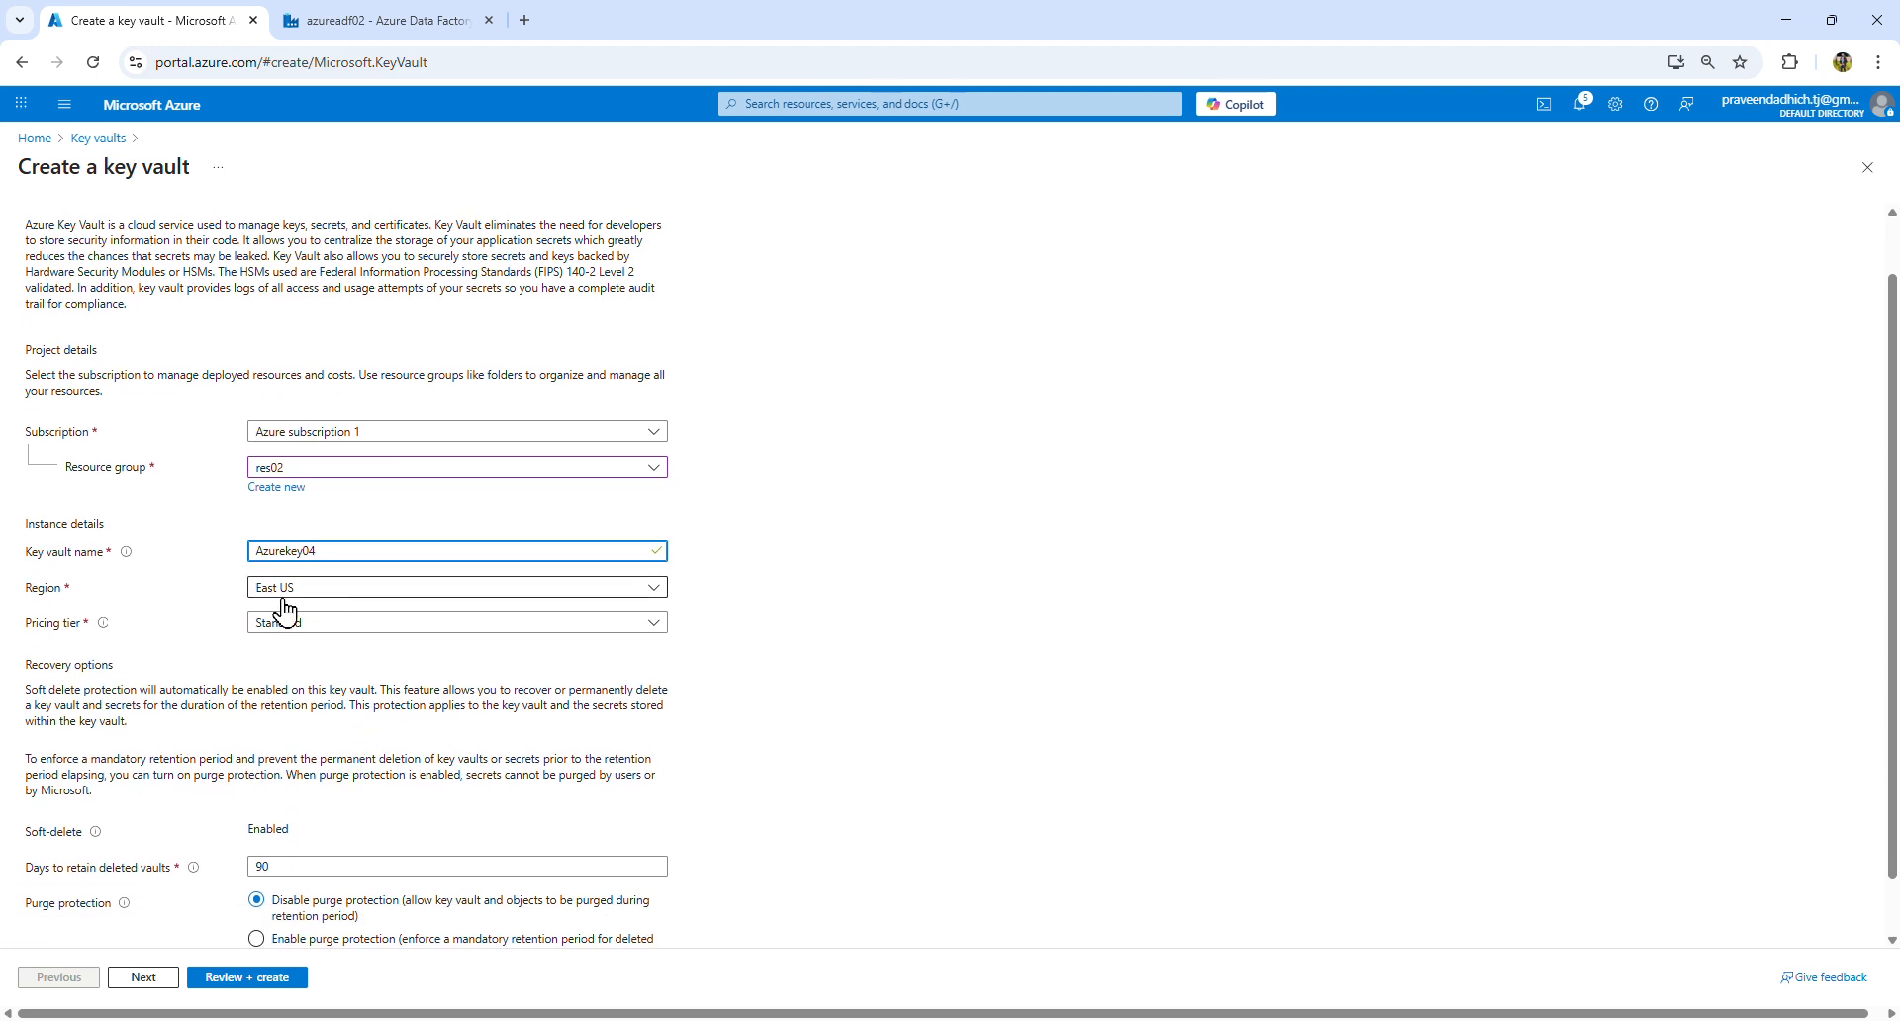
scroll(269, 727, "down", 1)
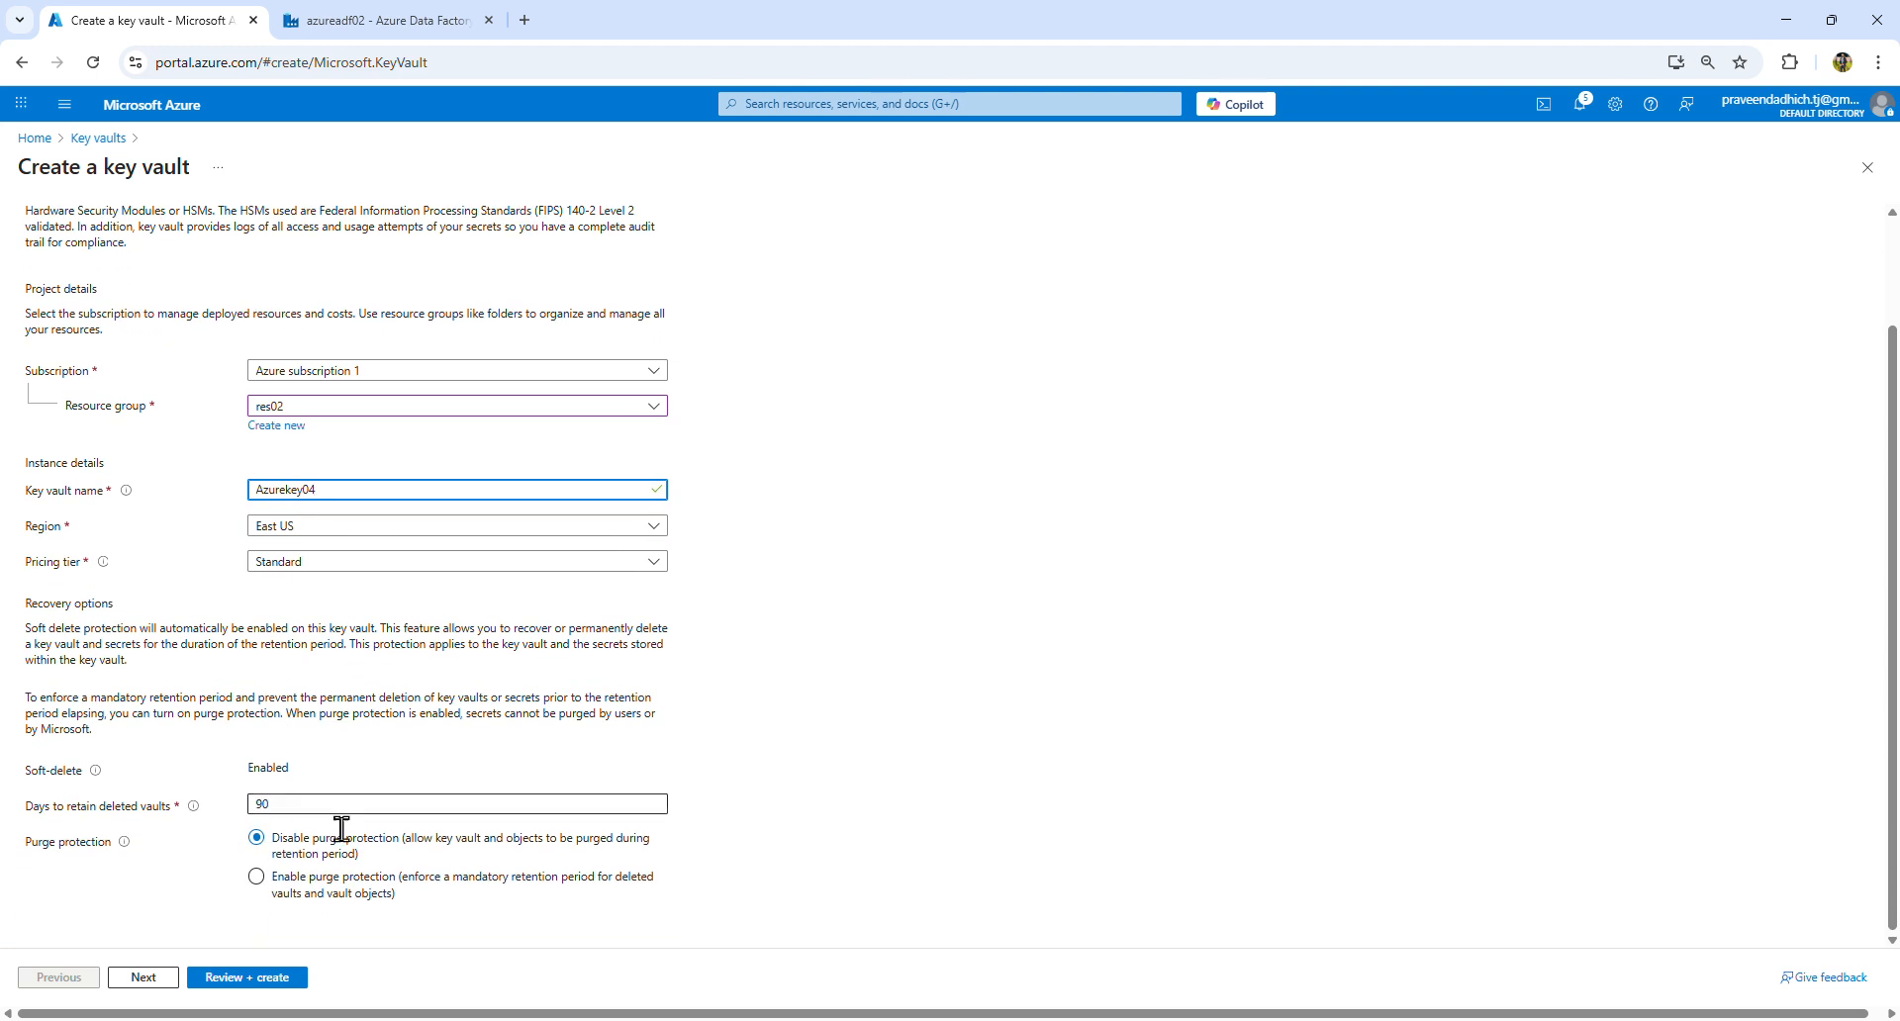
Step: Keep the Azure role-based access control model and public access from all networks, leave tags empty, and create the key vault
left_click(151, 978)
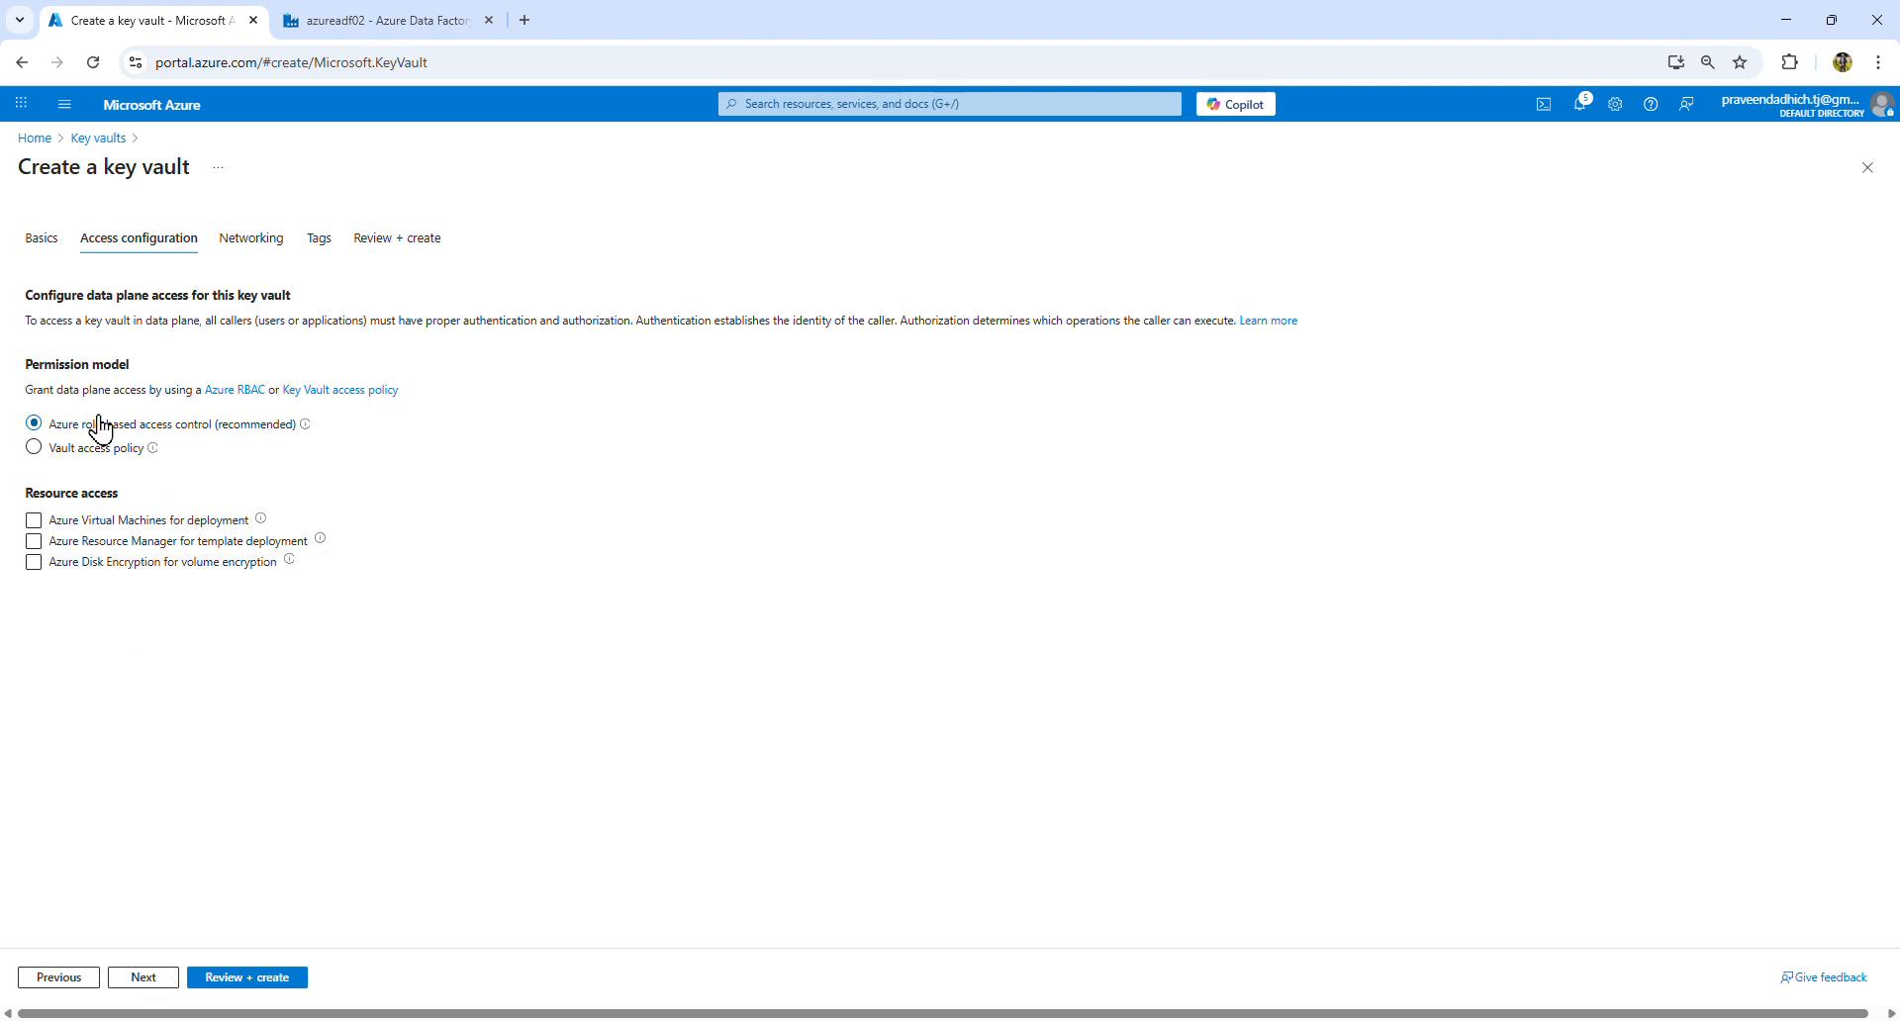
left_click(103, 542)
left_click_drag(81, 426, 195, 427)
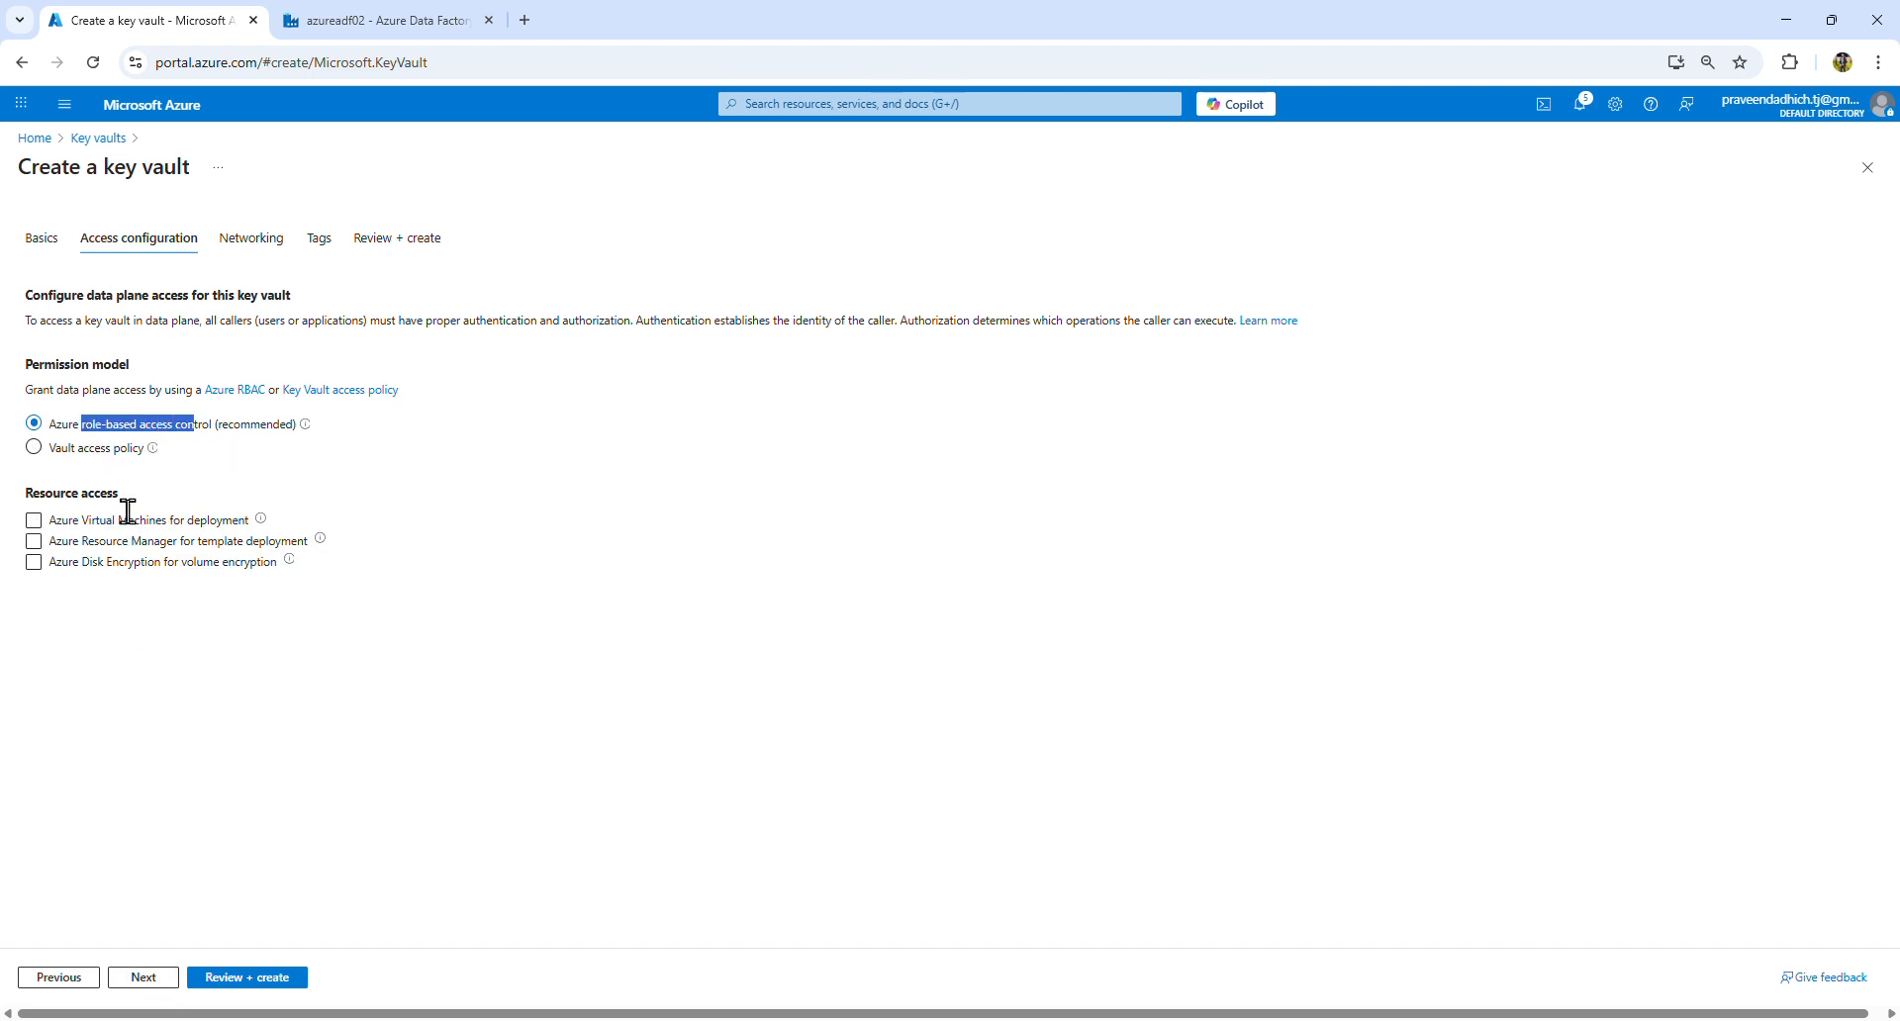
left_click_drag(57, 423, 217, 447)
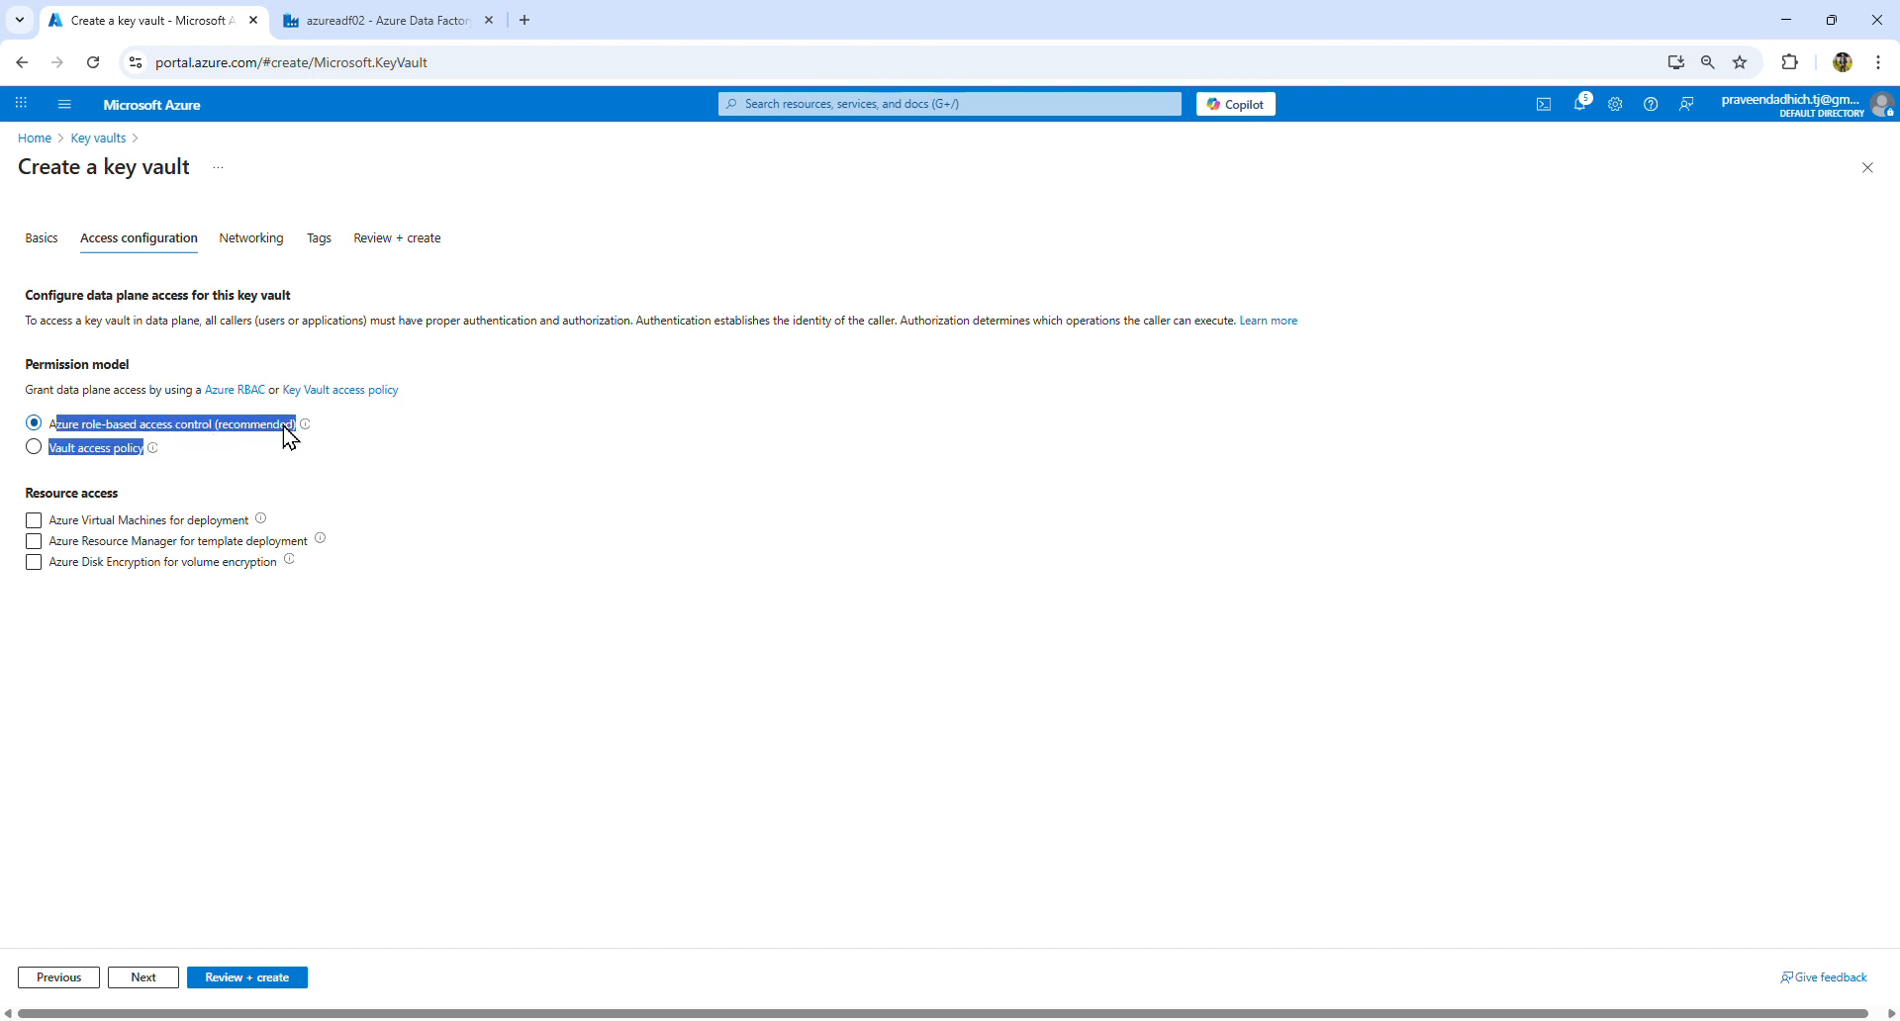
left_click(160, 977)
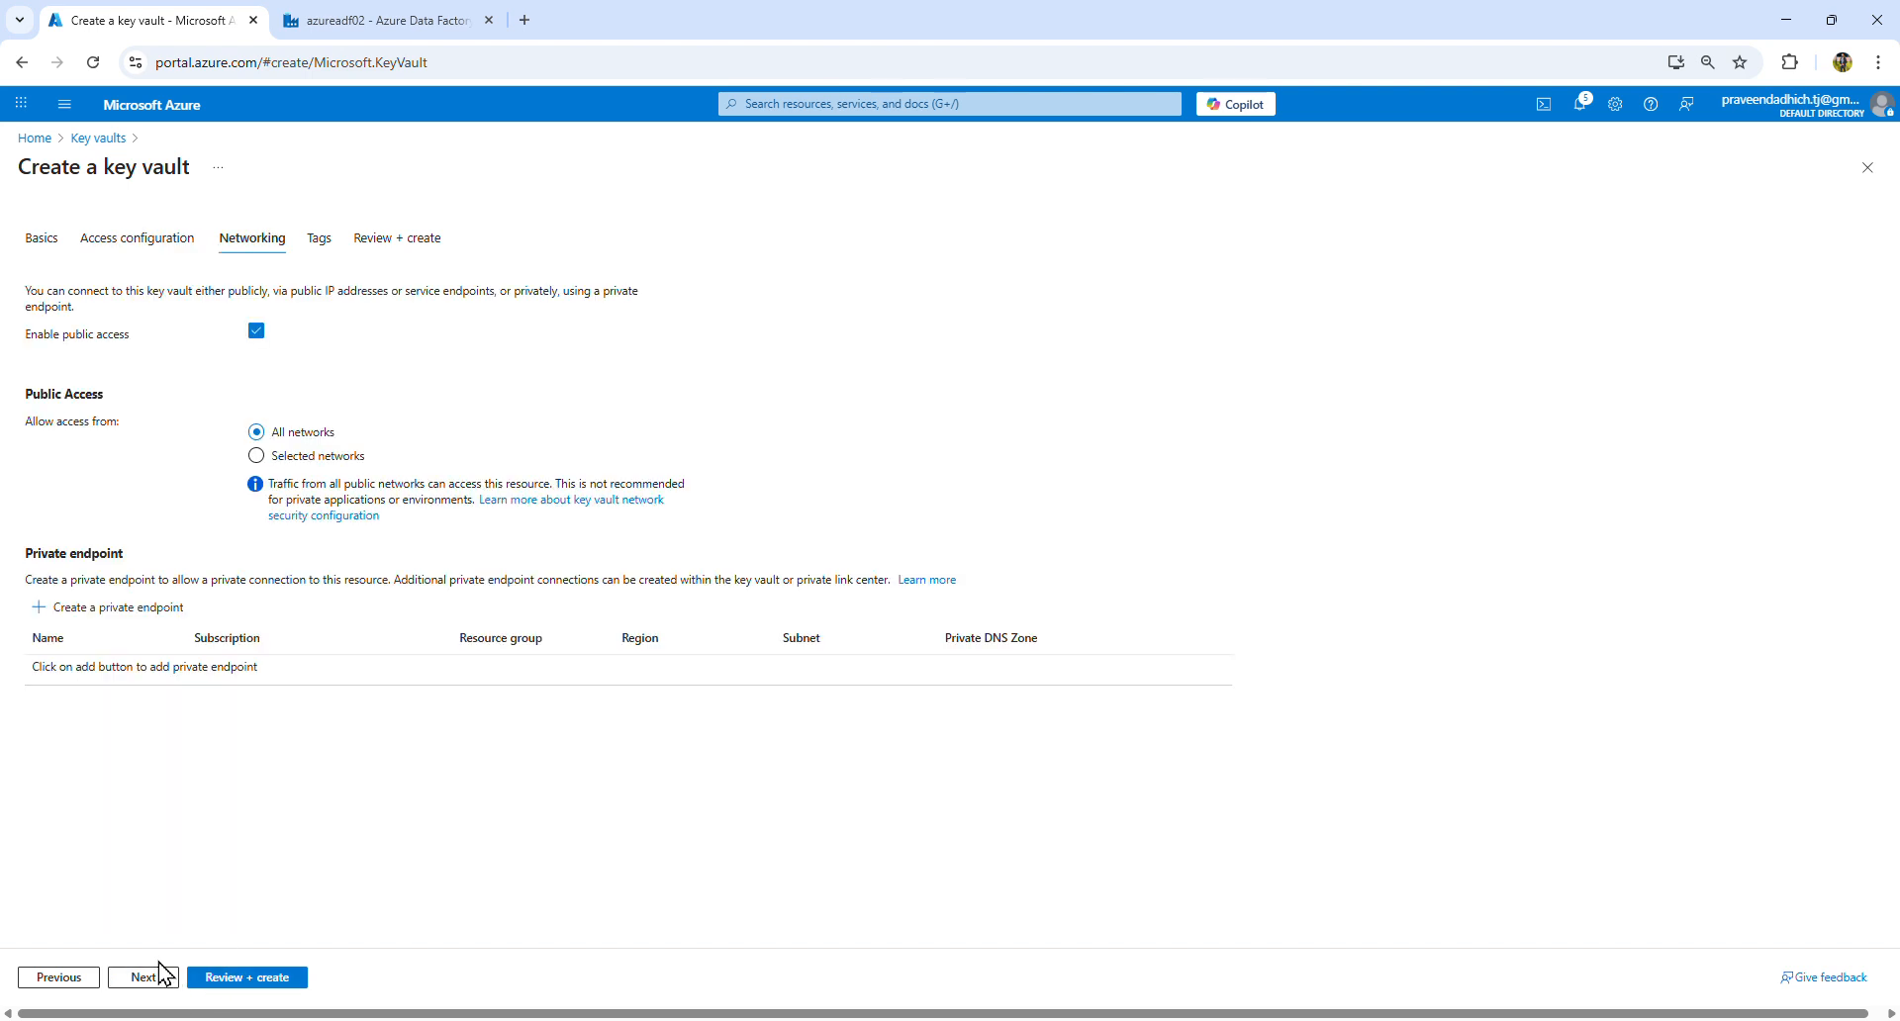
left_click(151, 980)
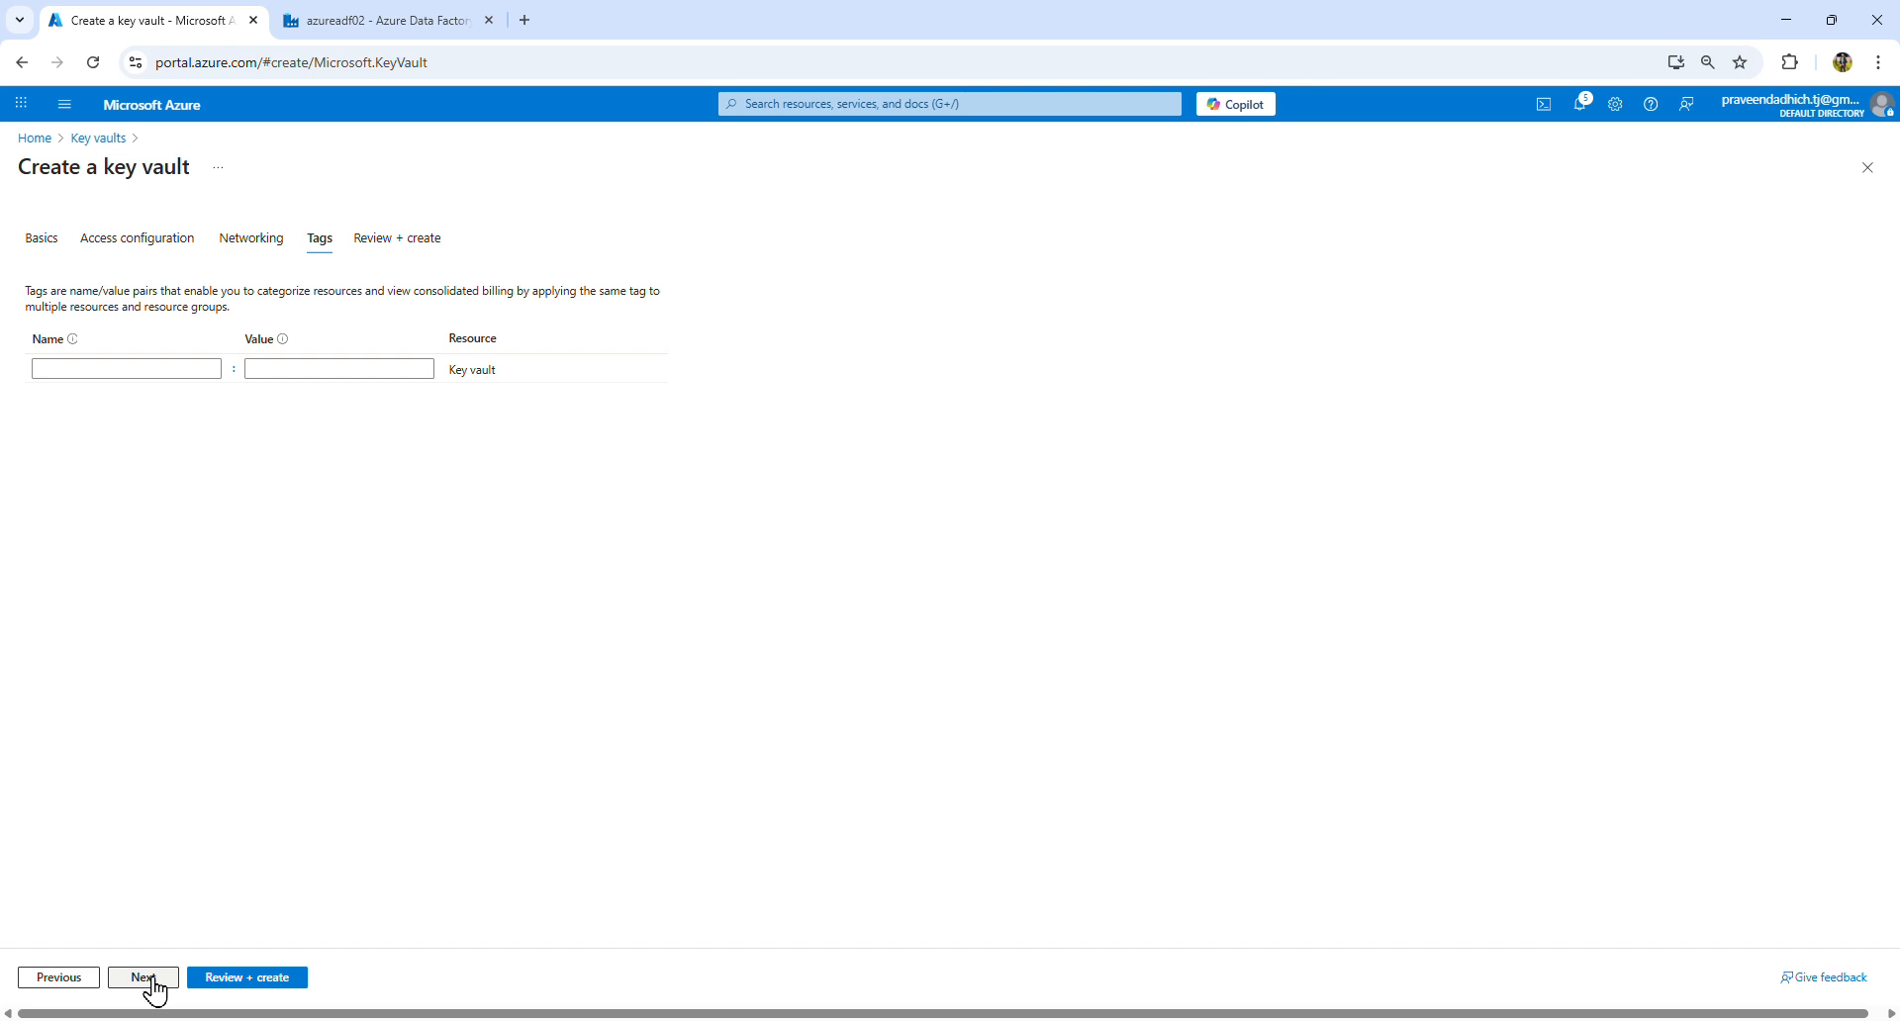
left_click(152, 985)
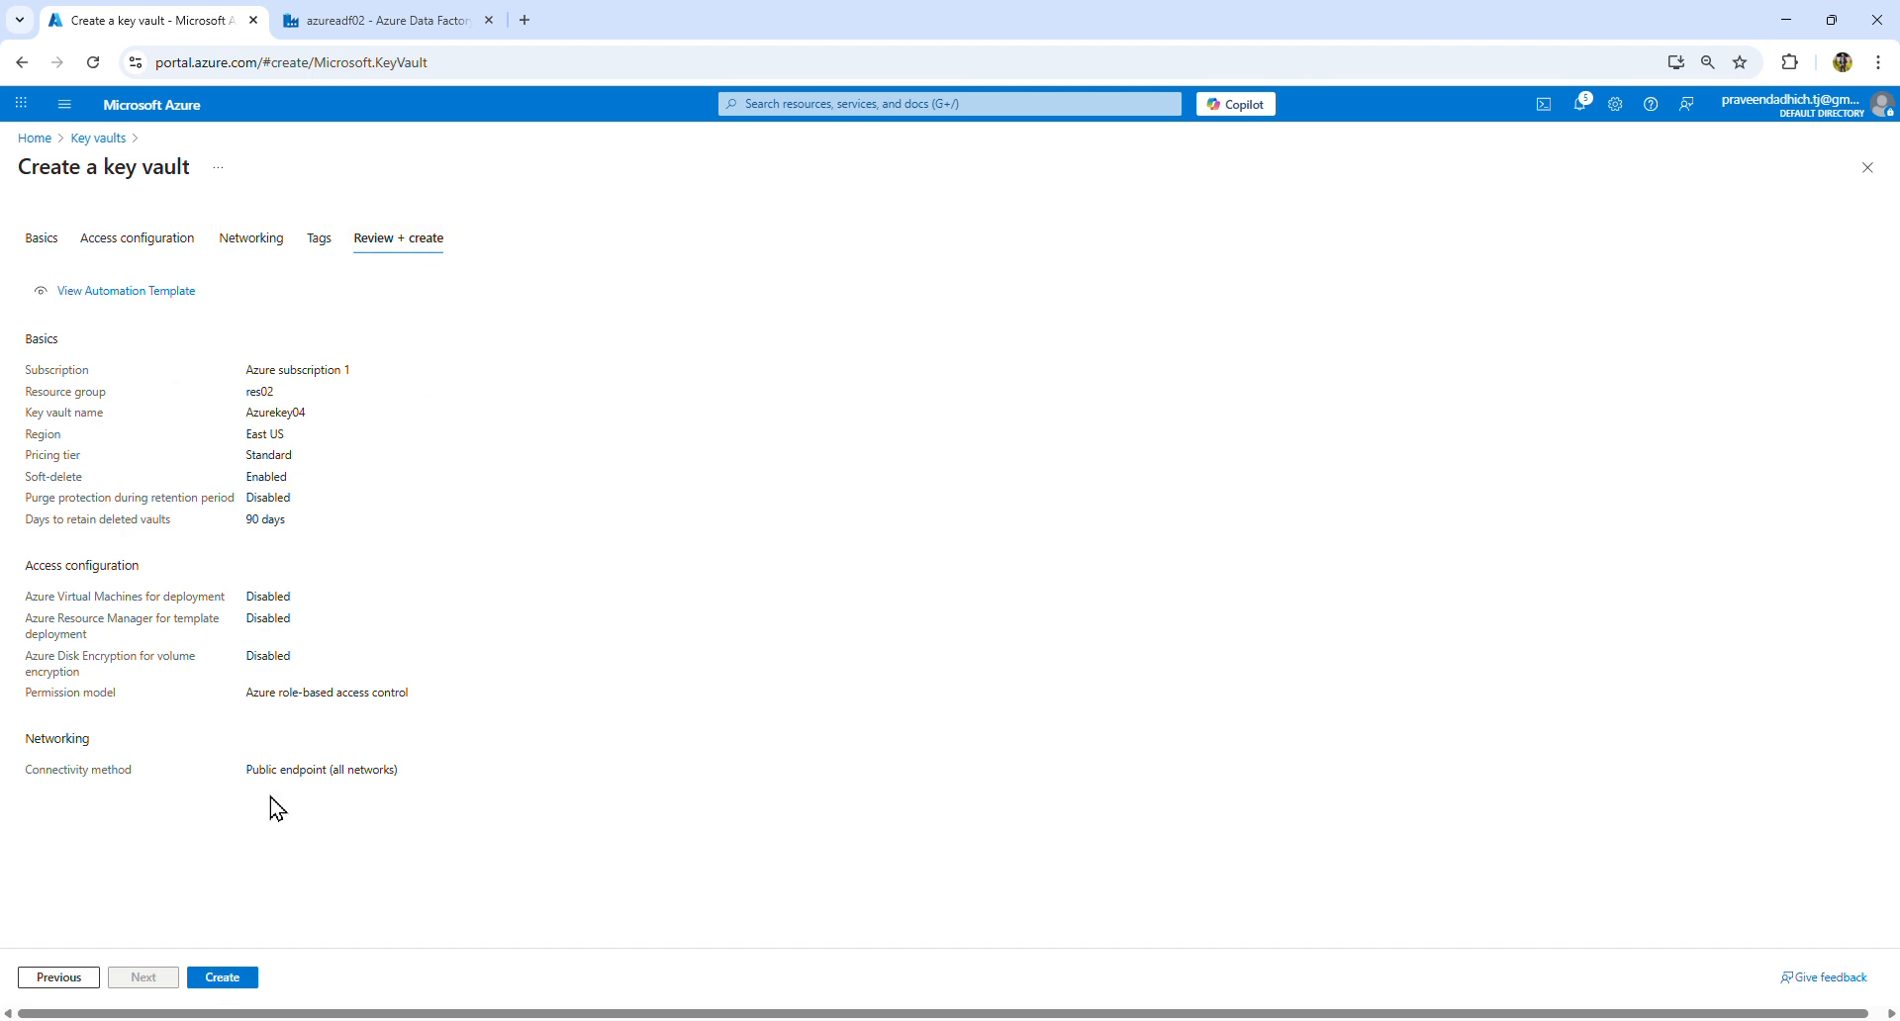
left_click(226, 979)
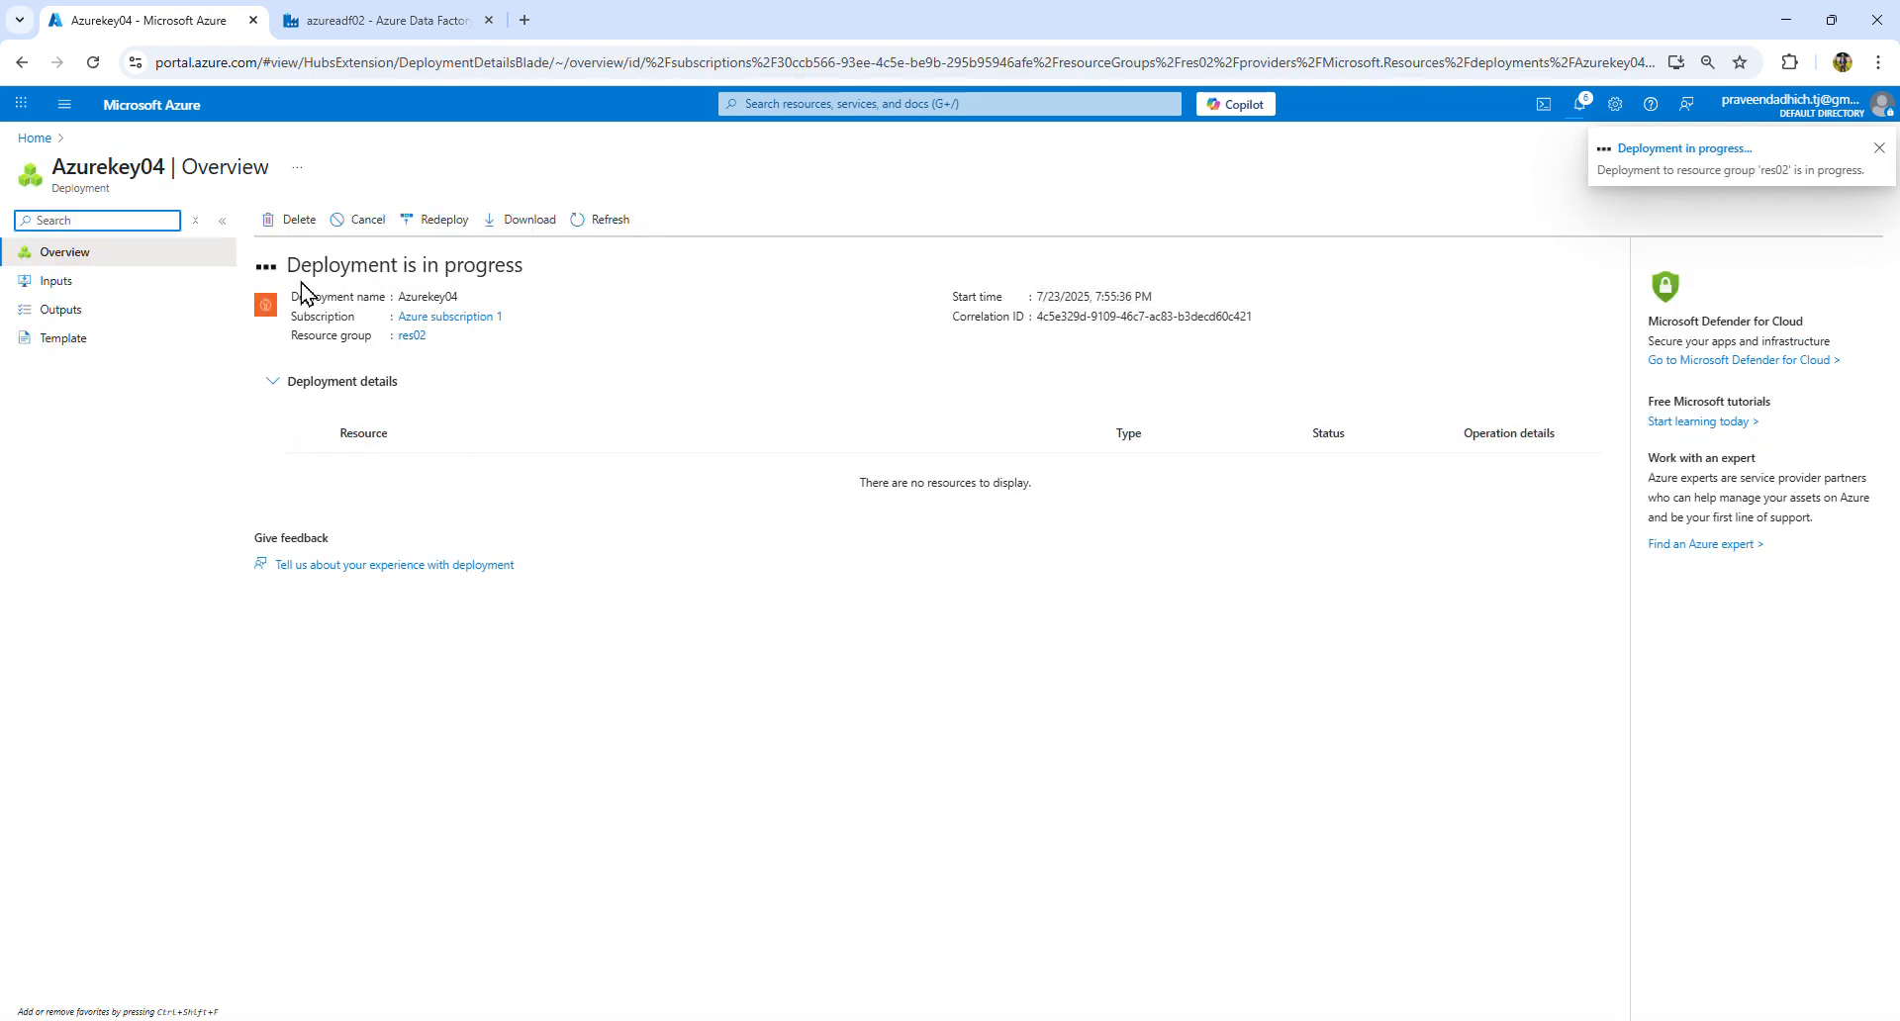
Step: Open the Azurekey04 key vault once it is deployed and show its list of secrets
left_click_drag(288, 265, 541, 287)
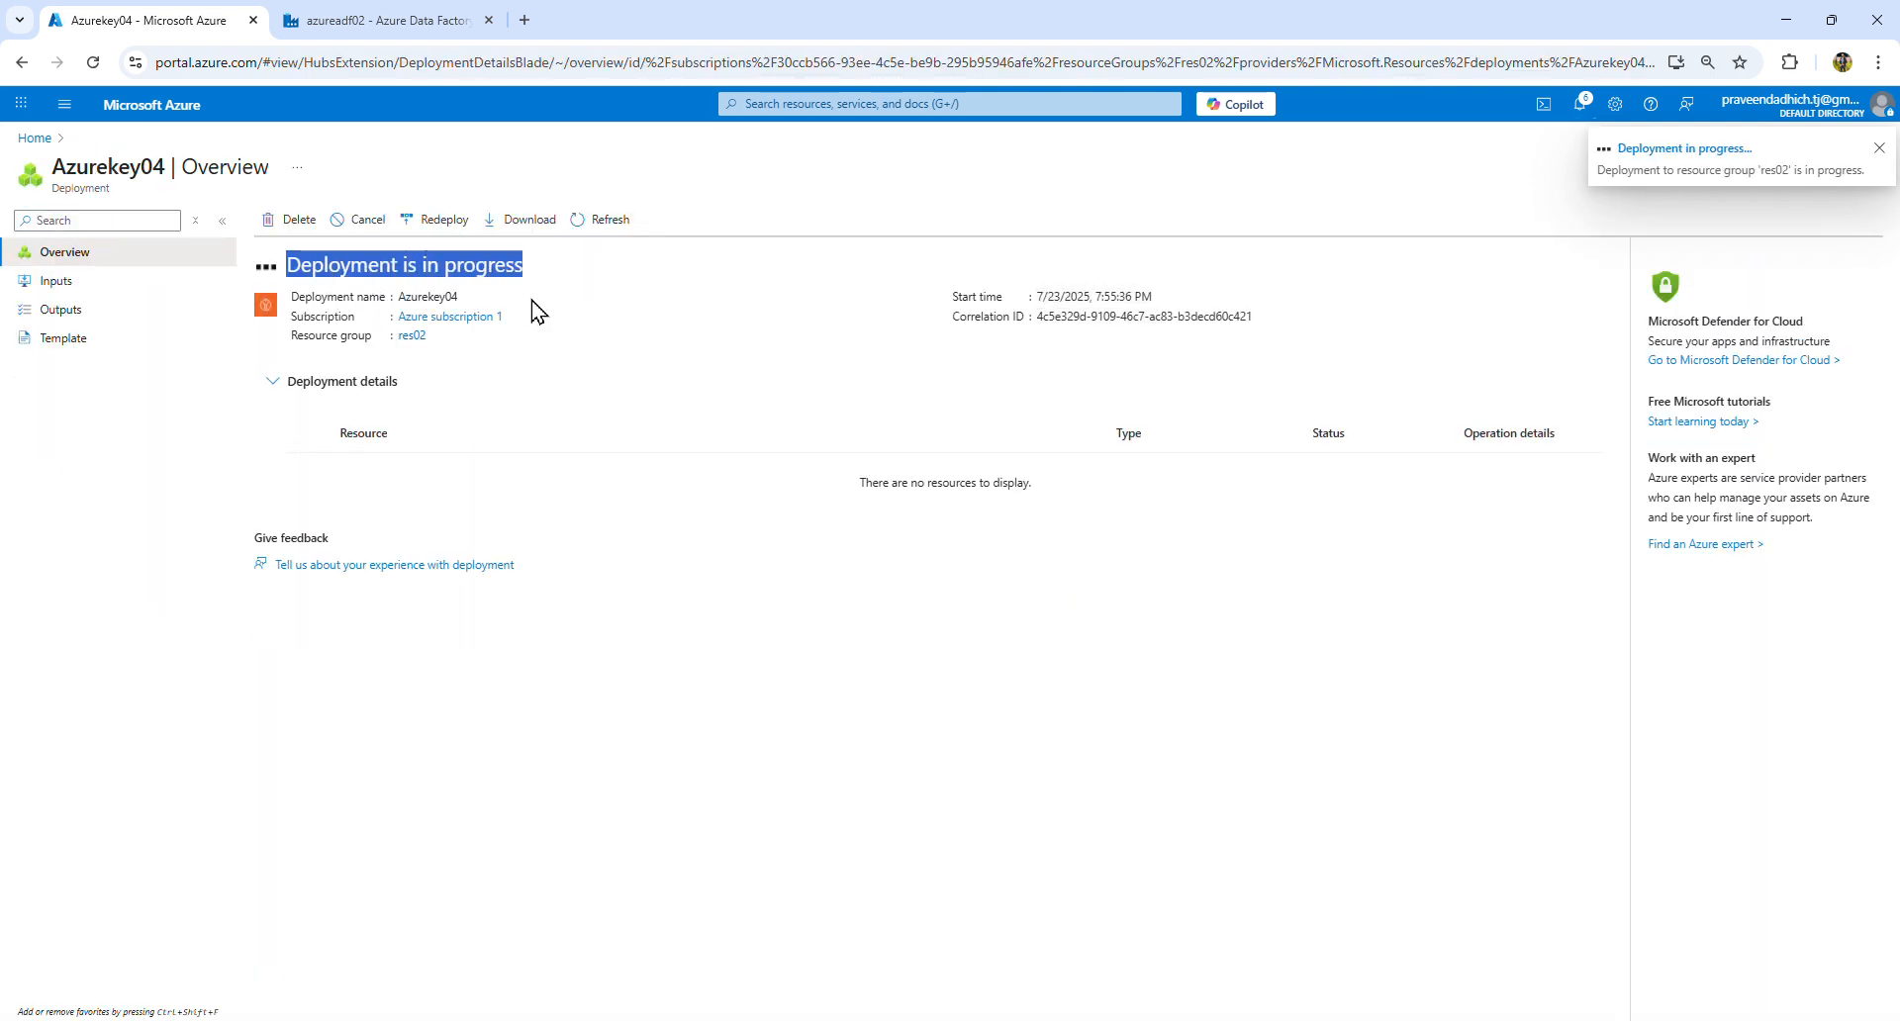
left_click(1180, 1019)
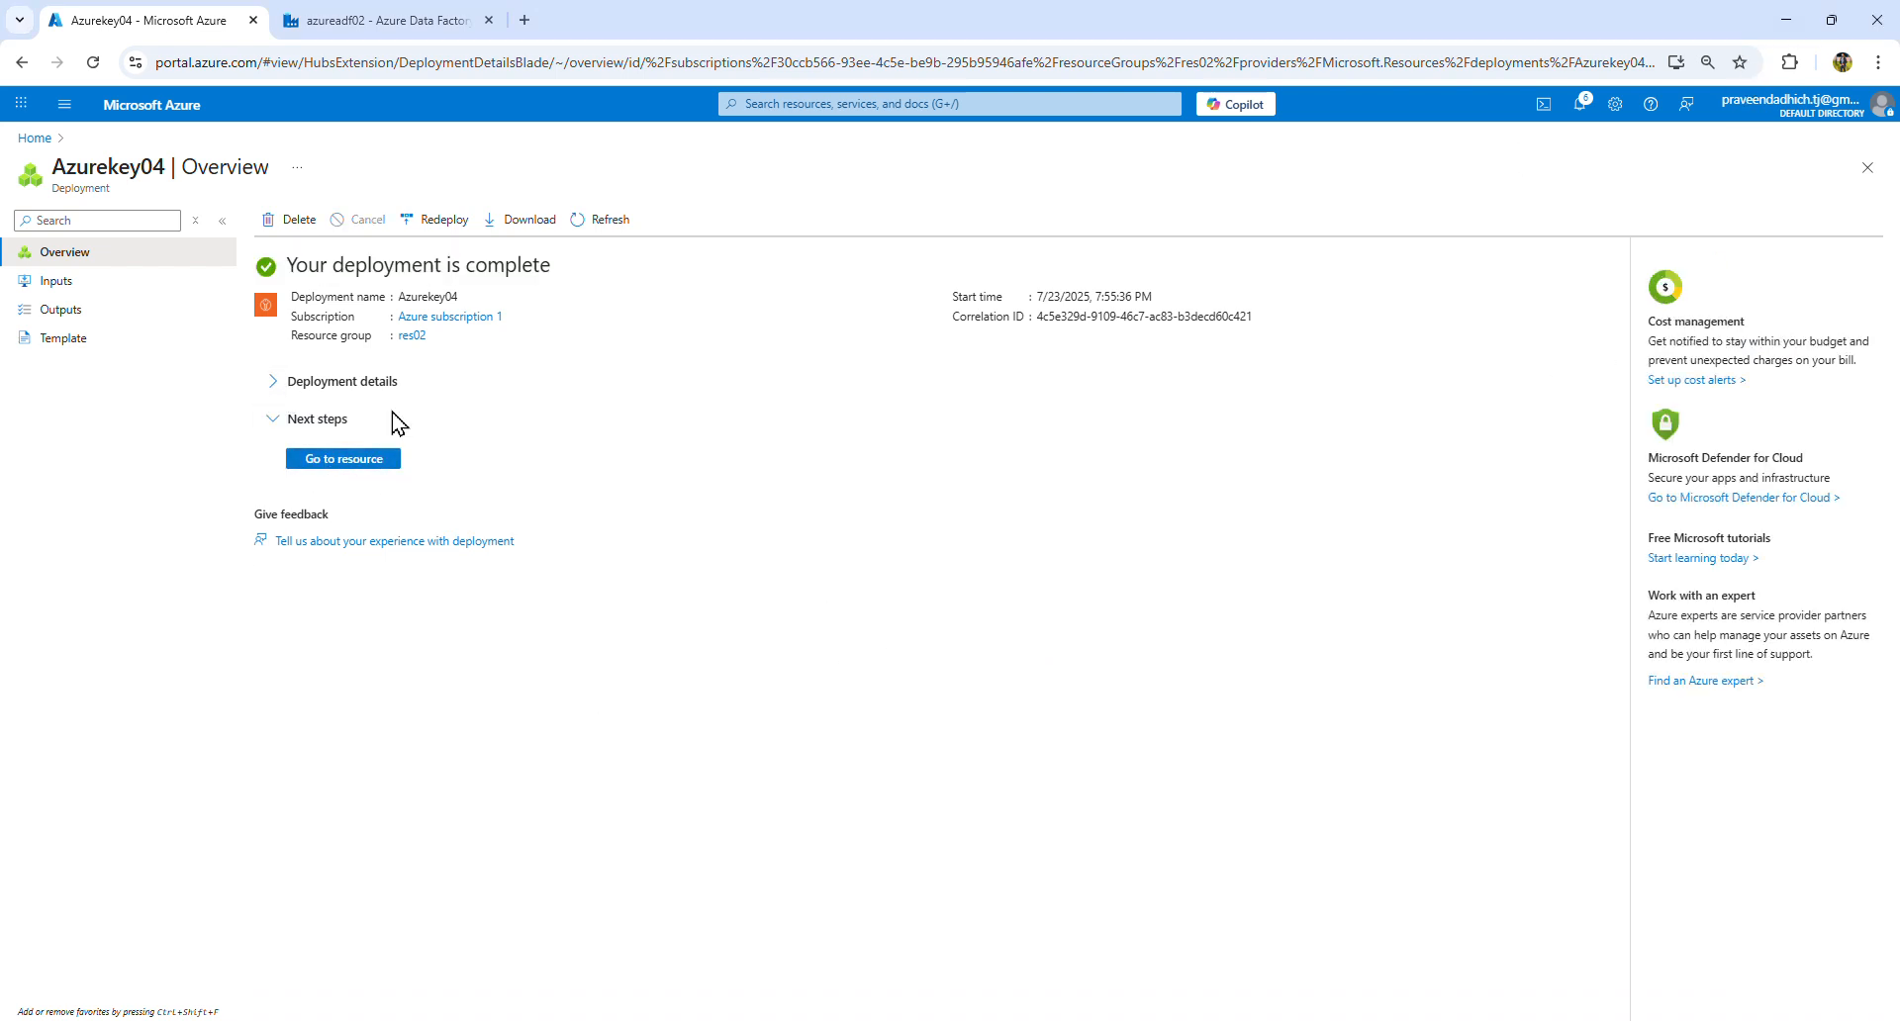
left_click(326, 460)
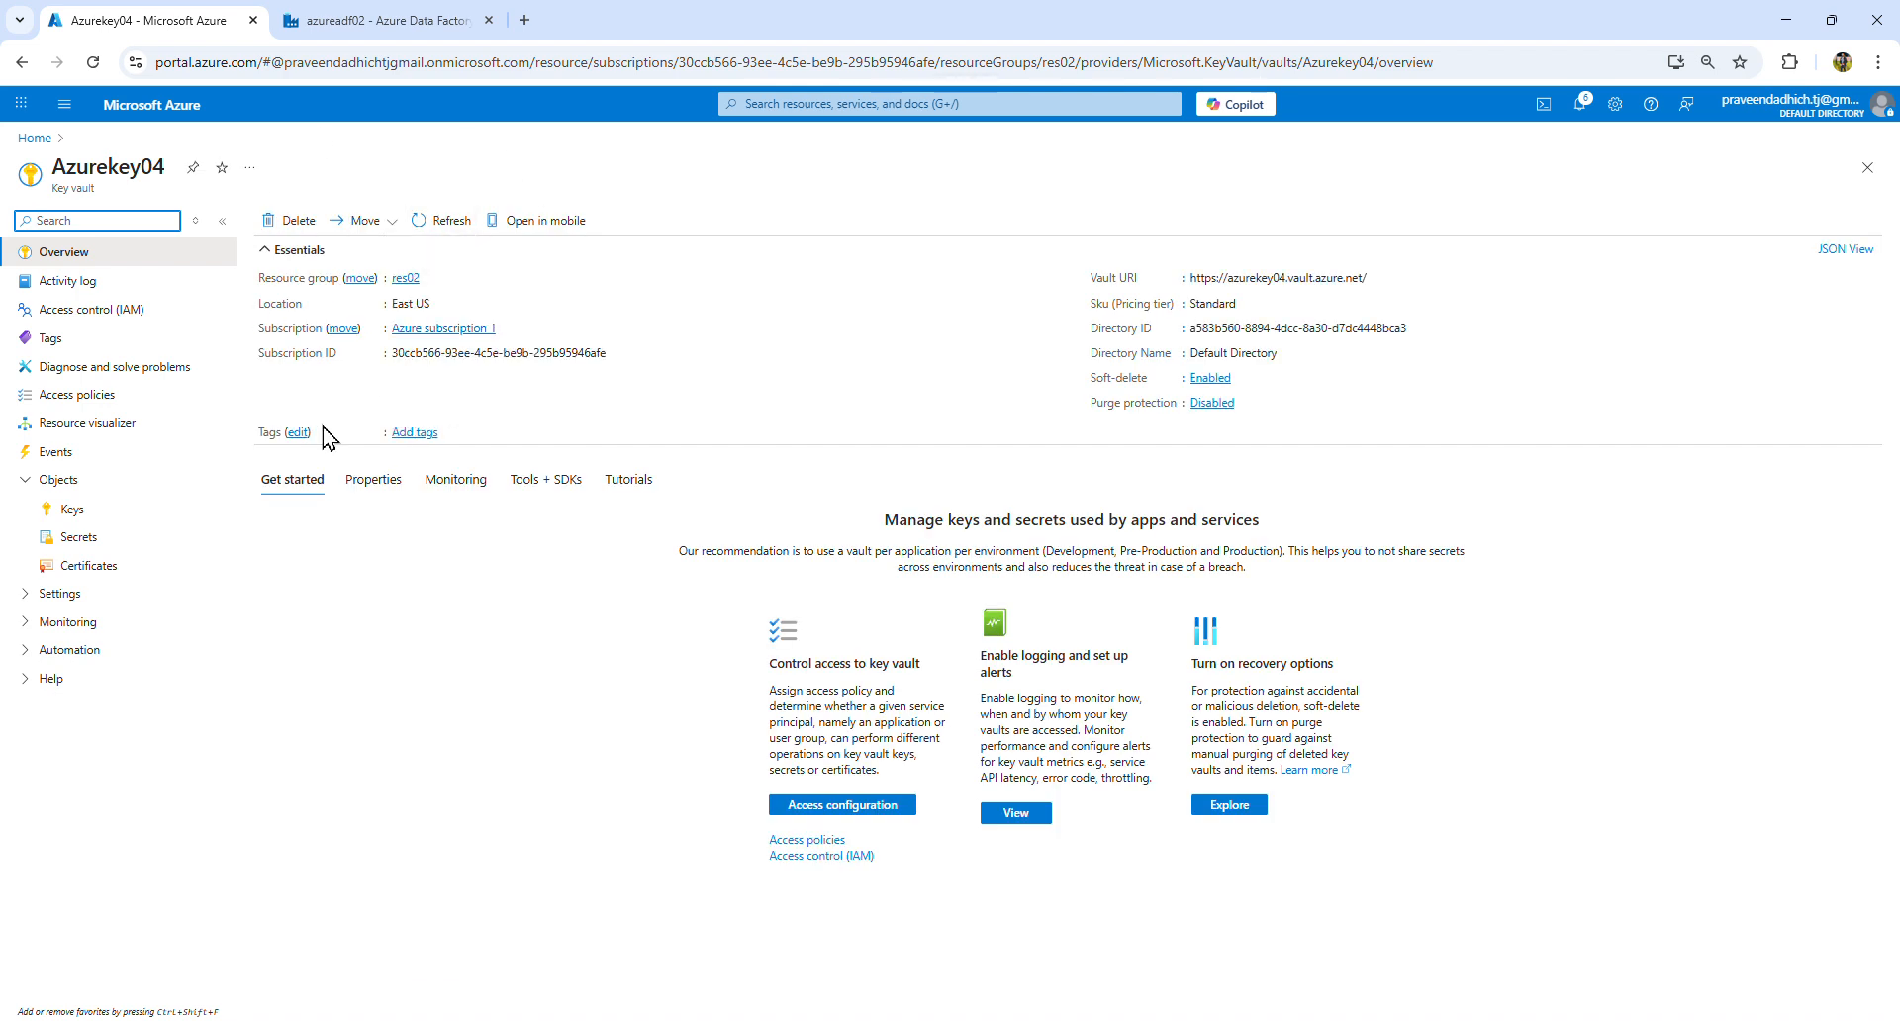
left_click_drag(66, 166, 175, 179)
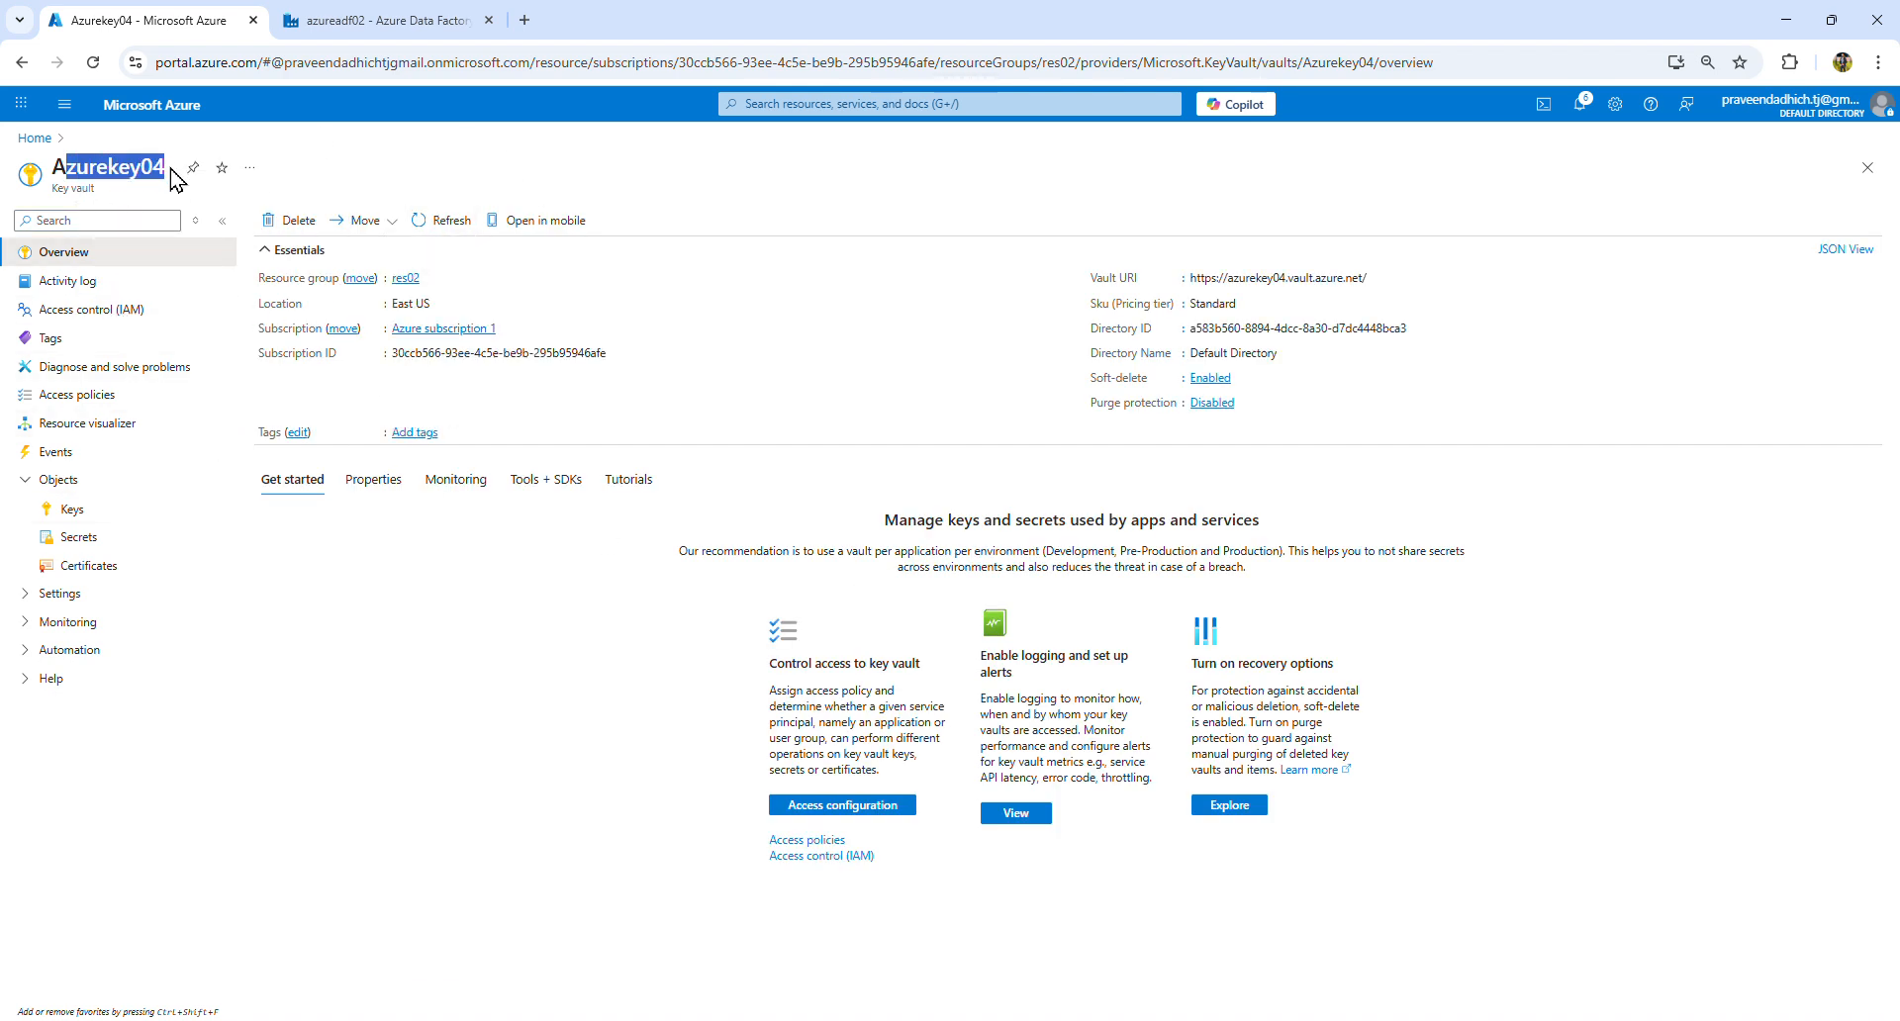
left_click(115, 200)
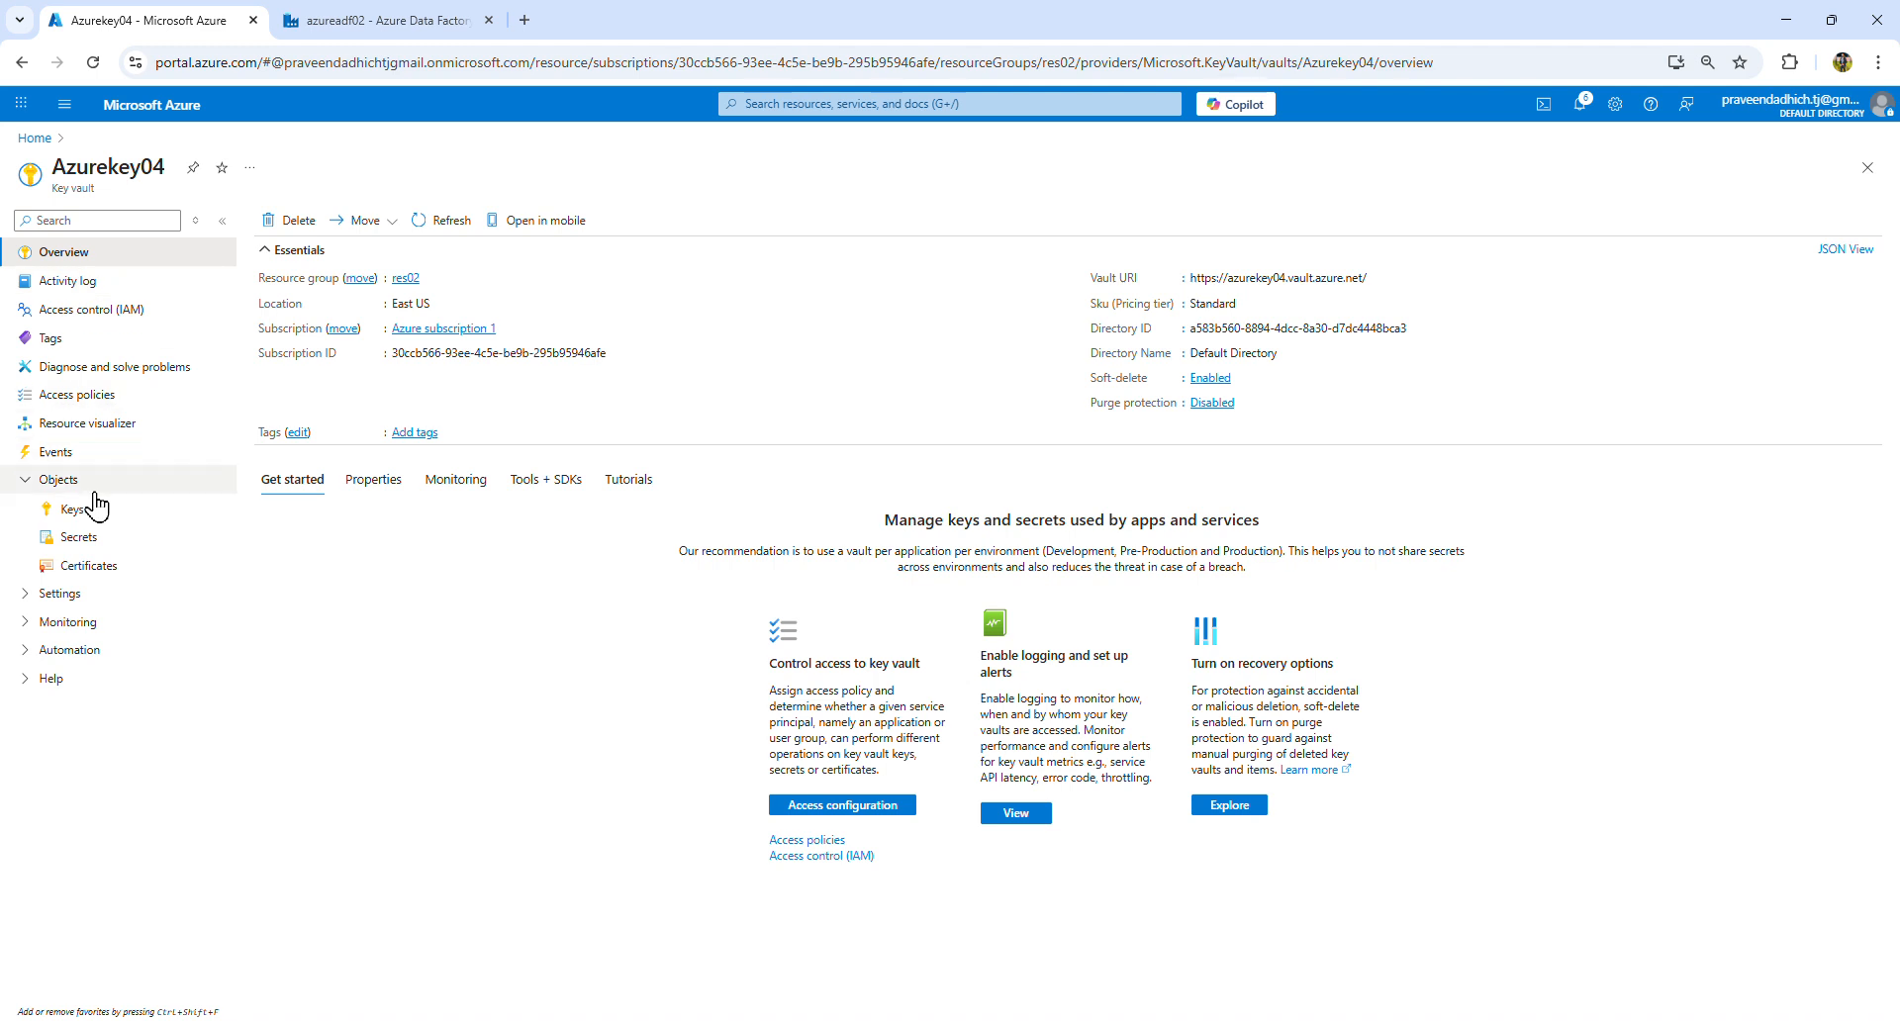
left_click(59, 480)
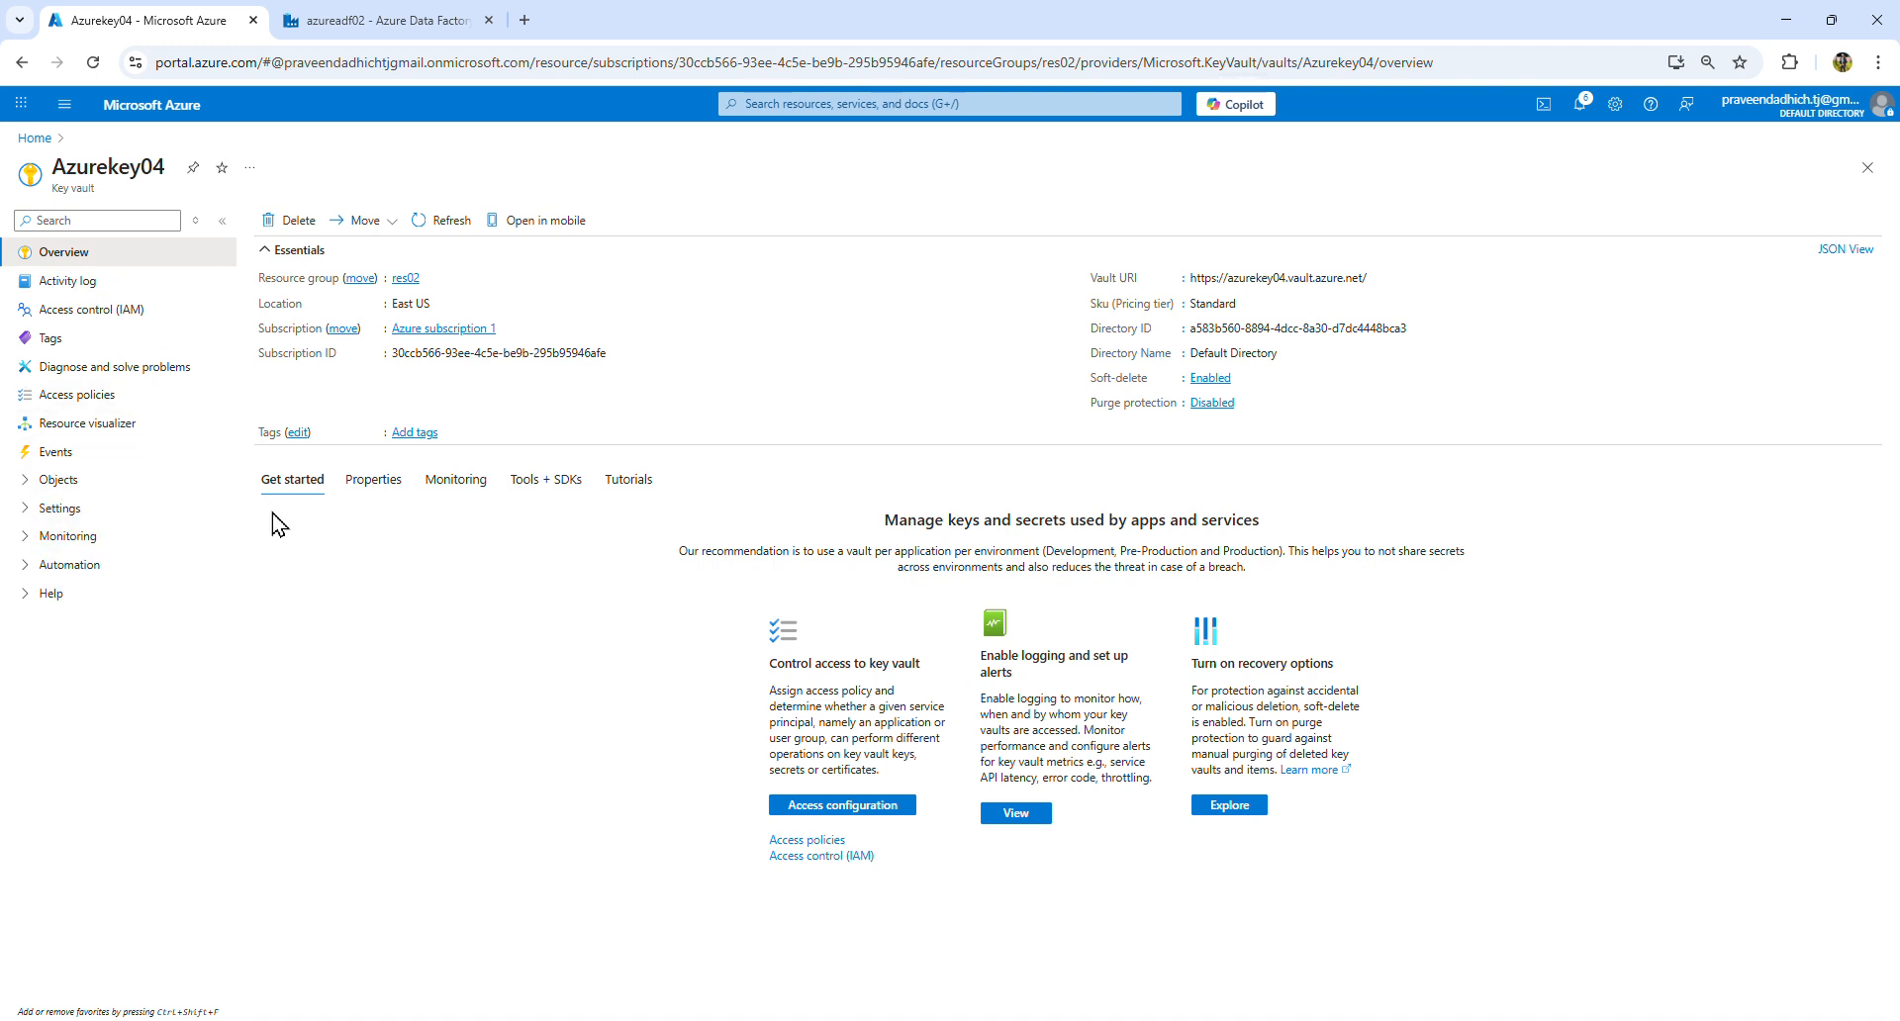
left_click(74, 480)
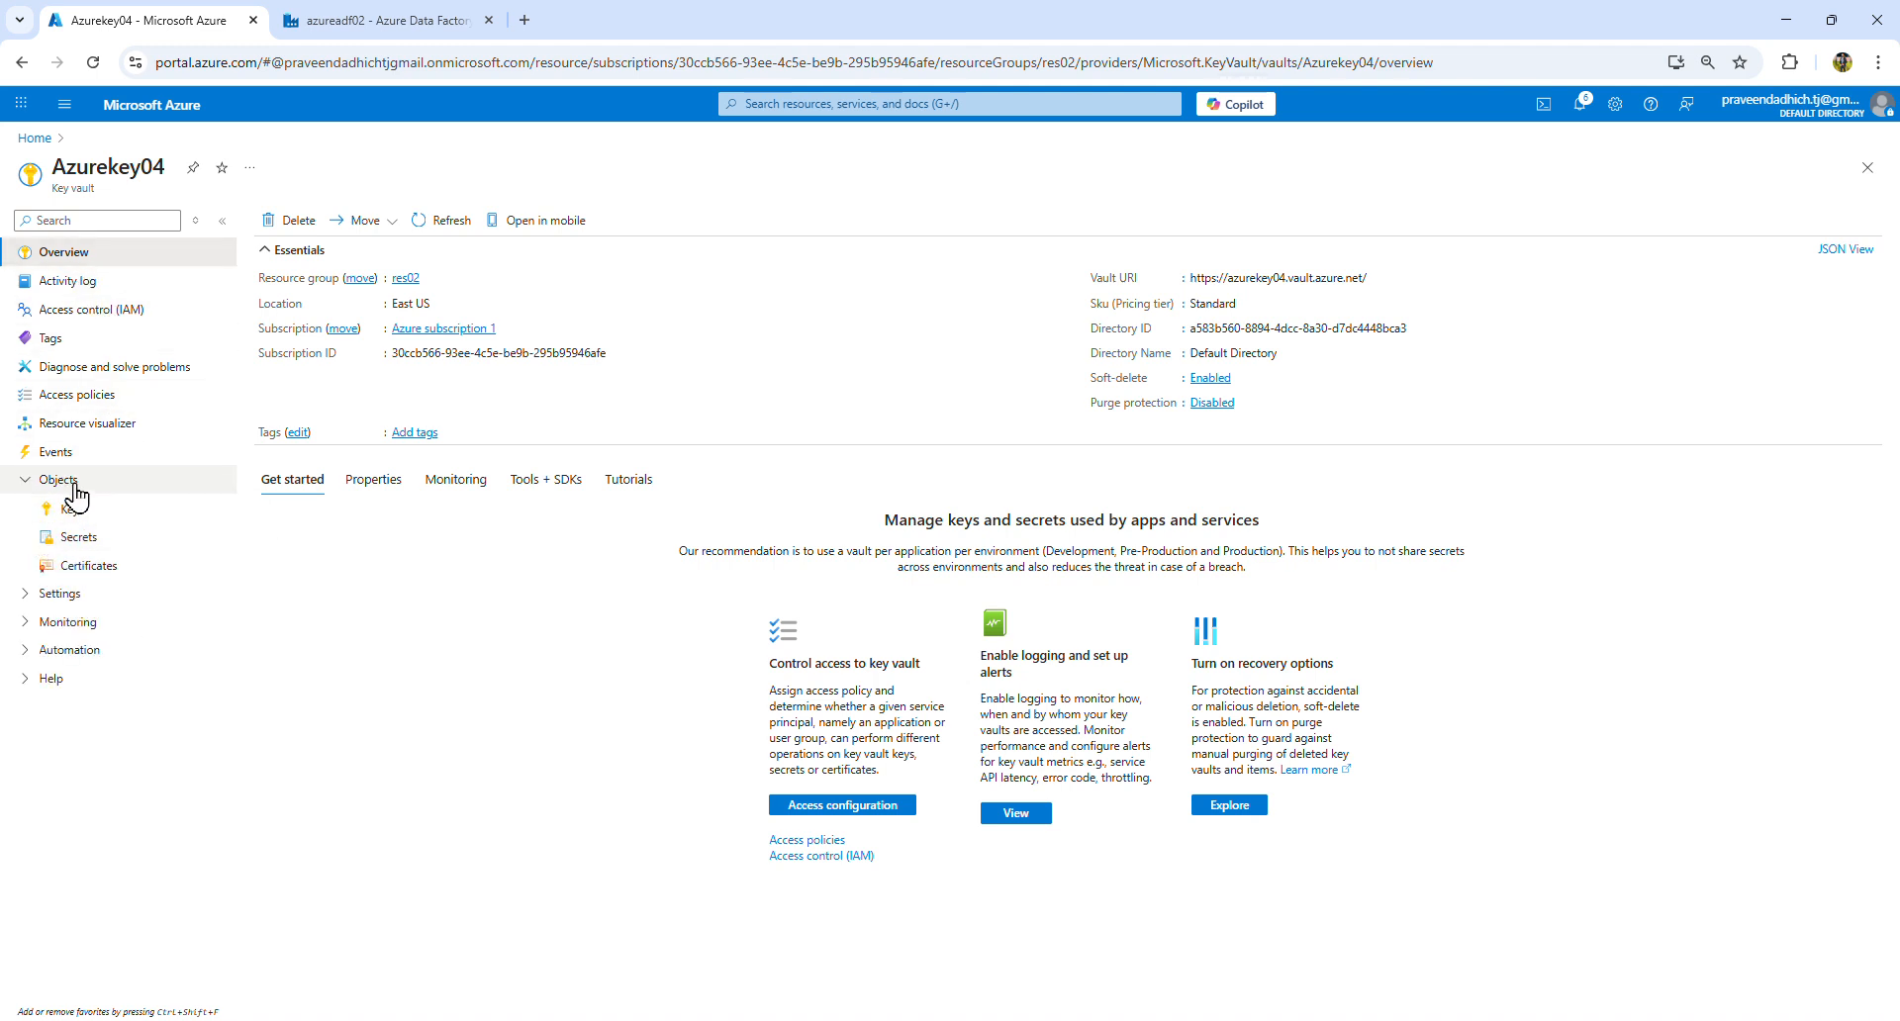
left_click(103, 544)
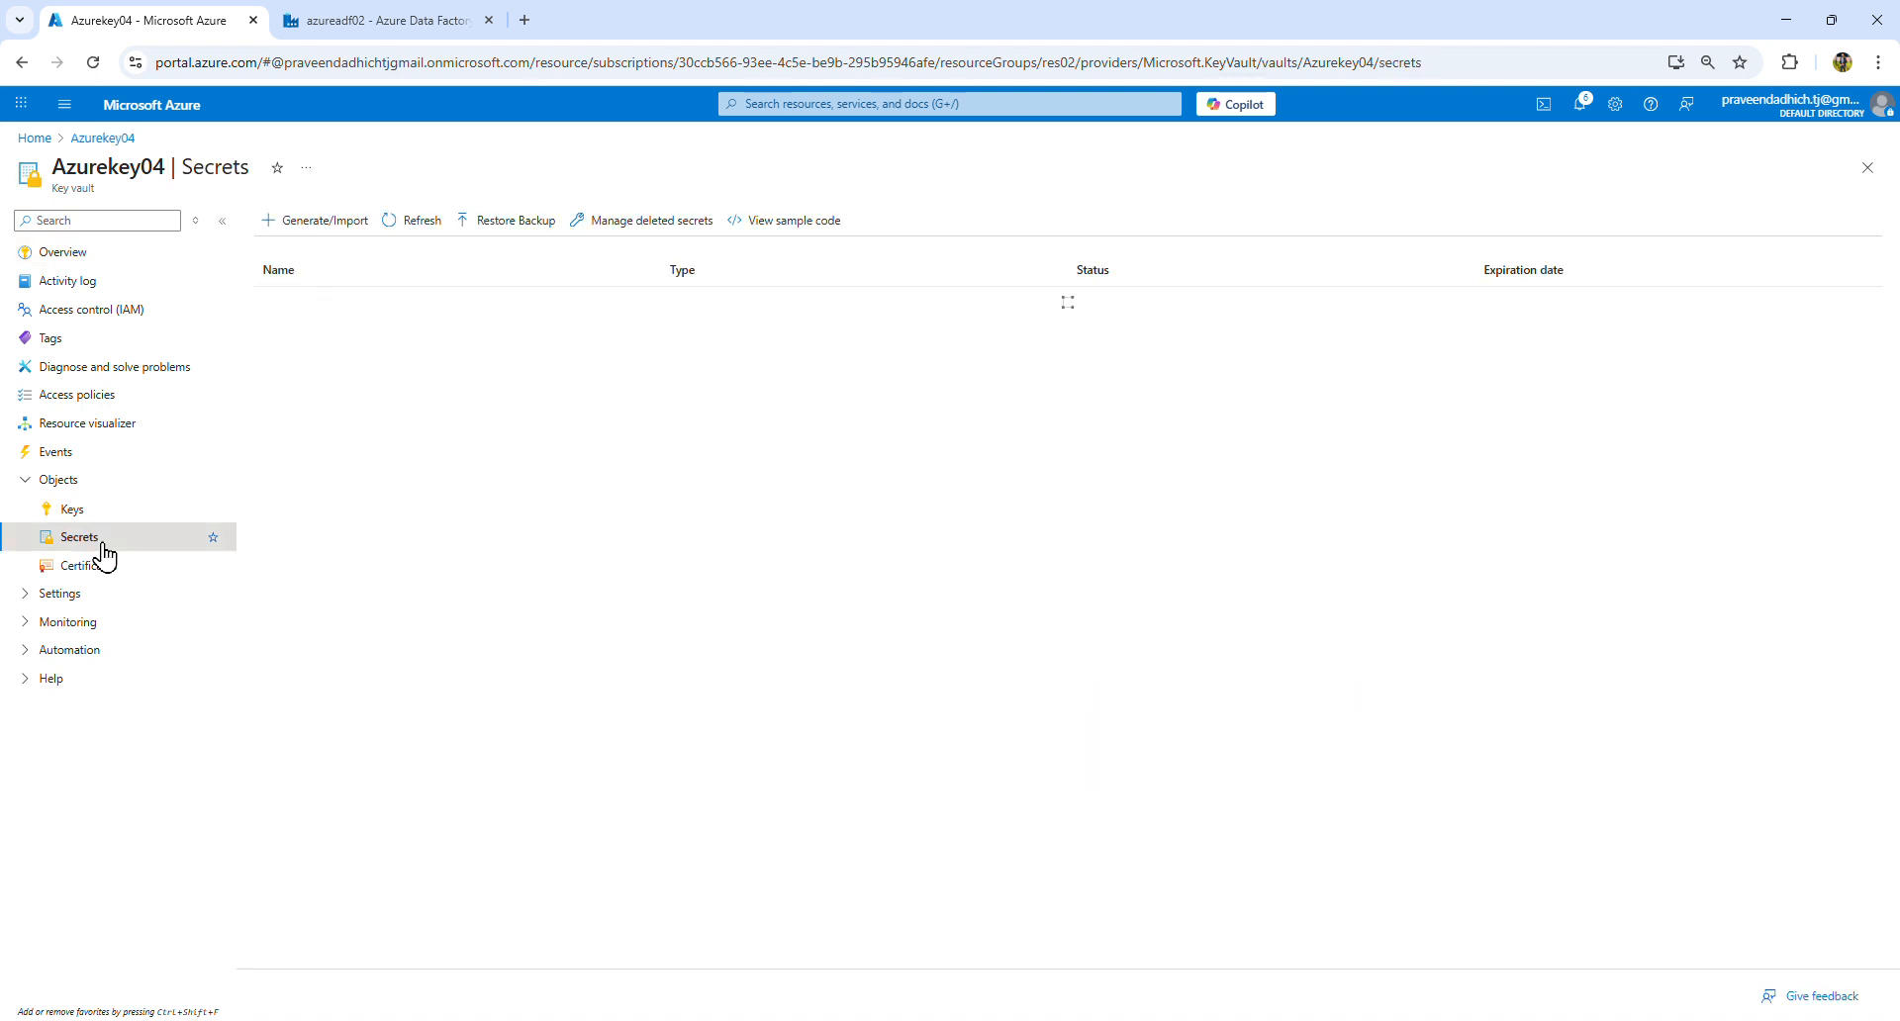
Step: Try to create a manual secret named pass-sa in the vault, entering the password as its secret value
left_click(310, 222)
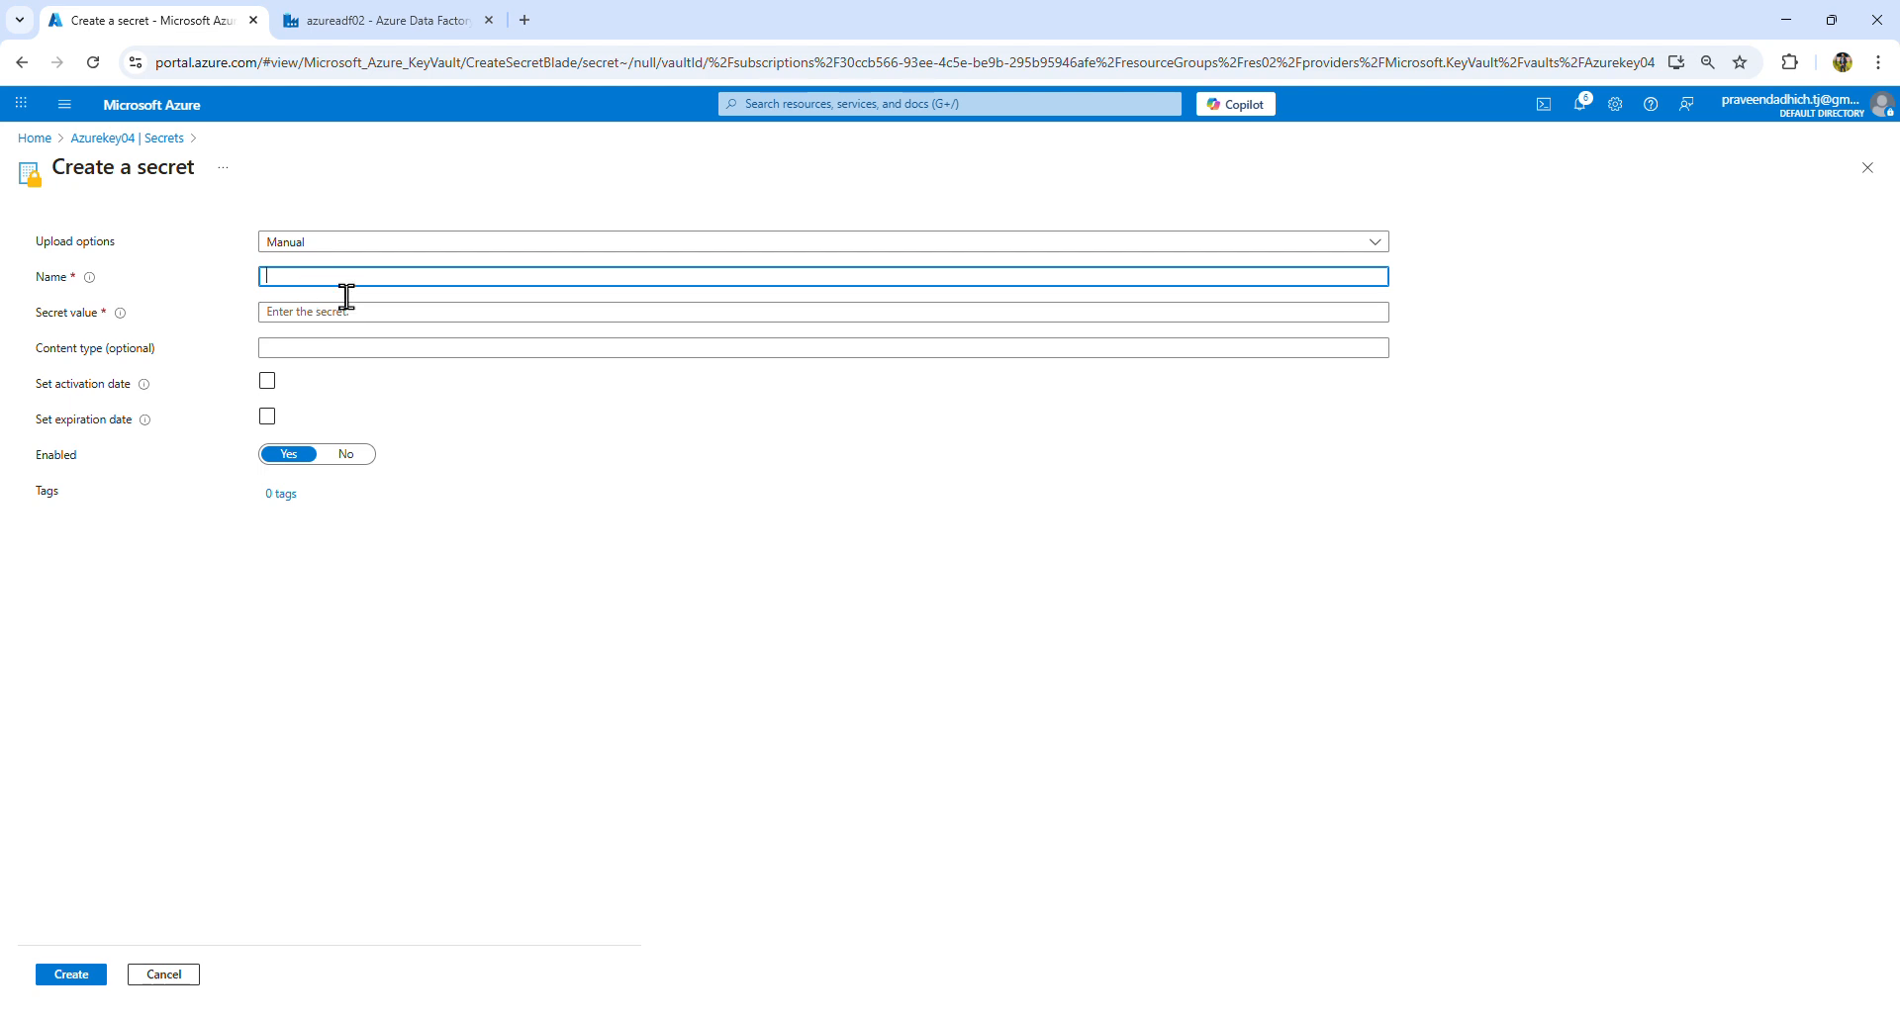
left_click(367, 21)
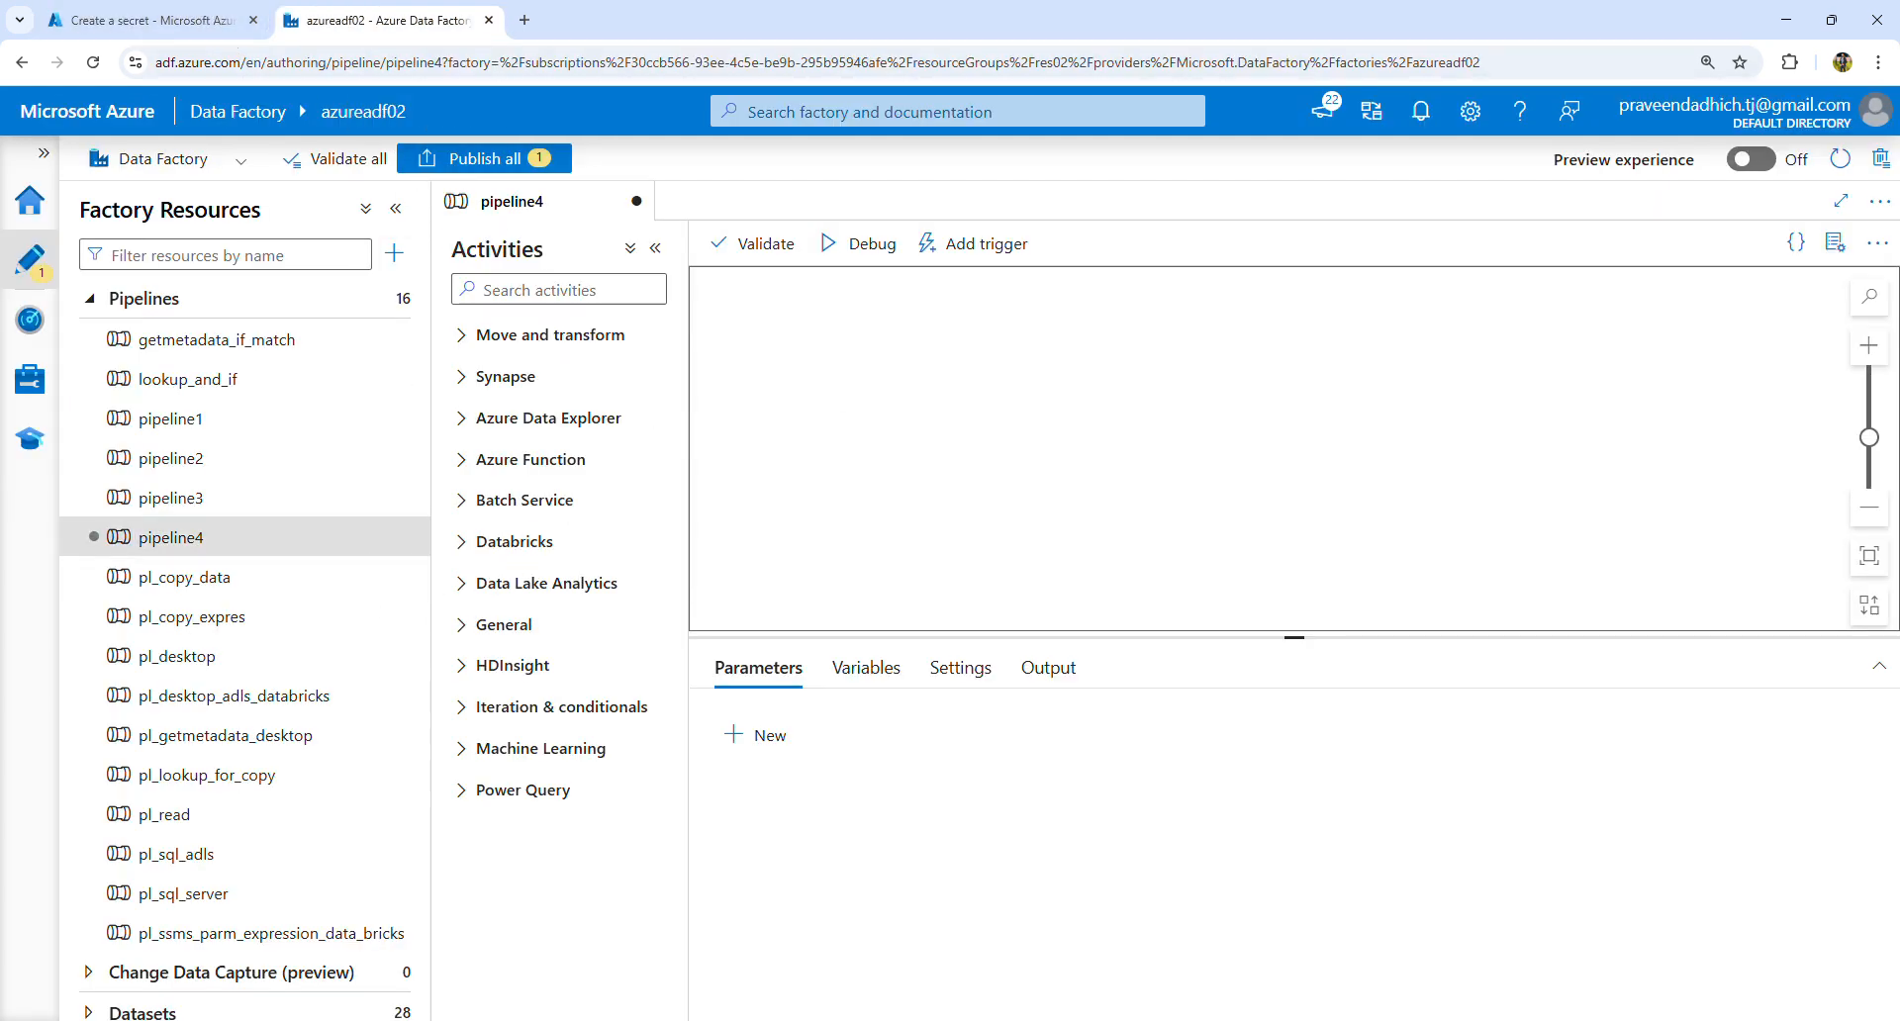
key("alt+Tab")
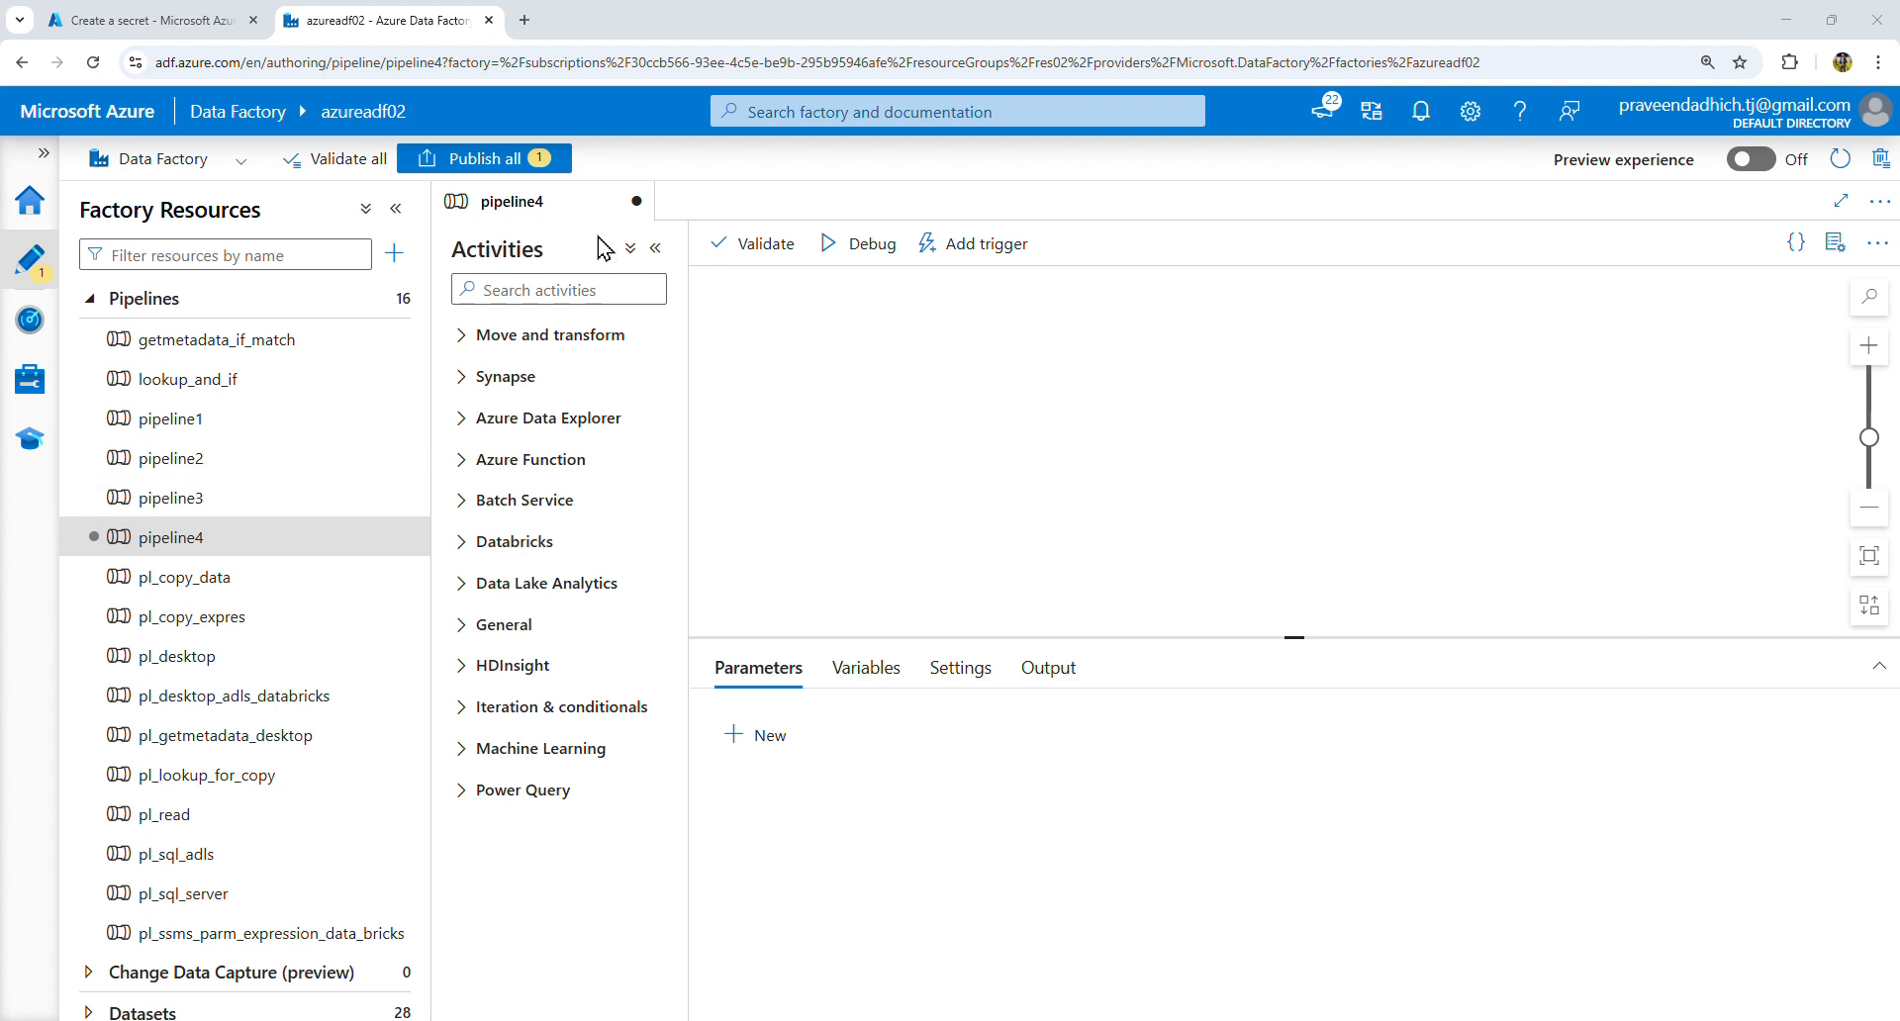
left_click(149, 31)
key("alt+Tab")
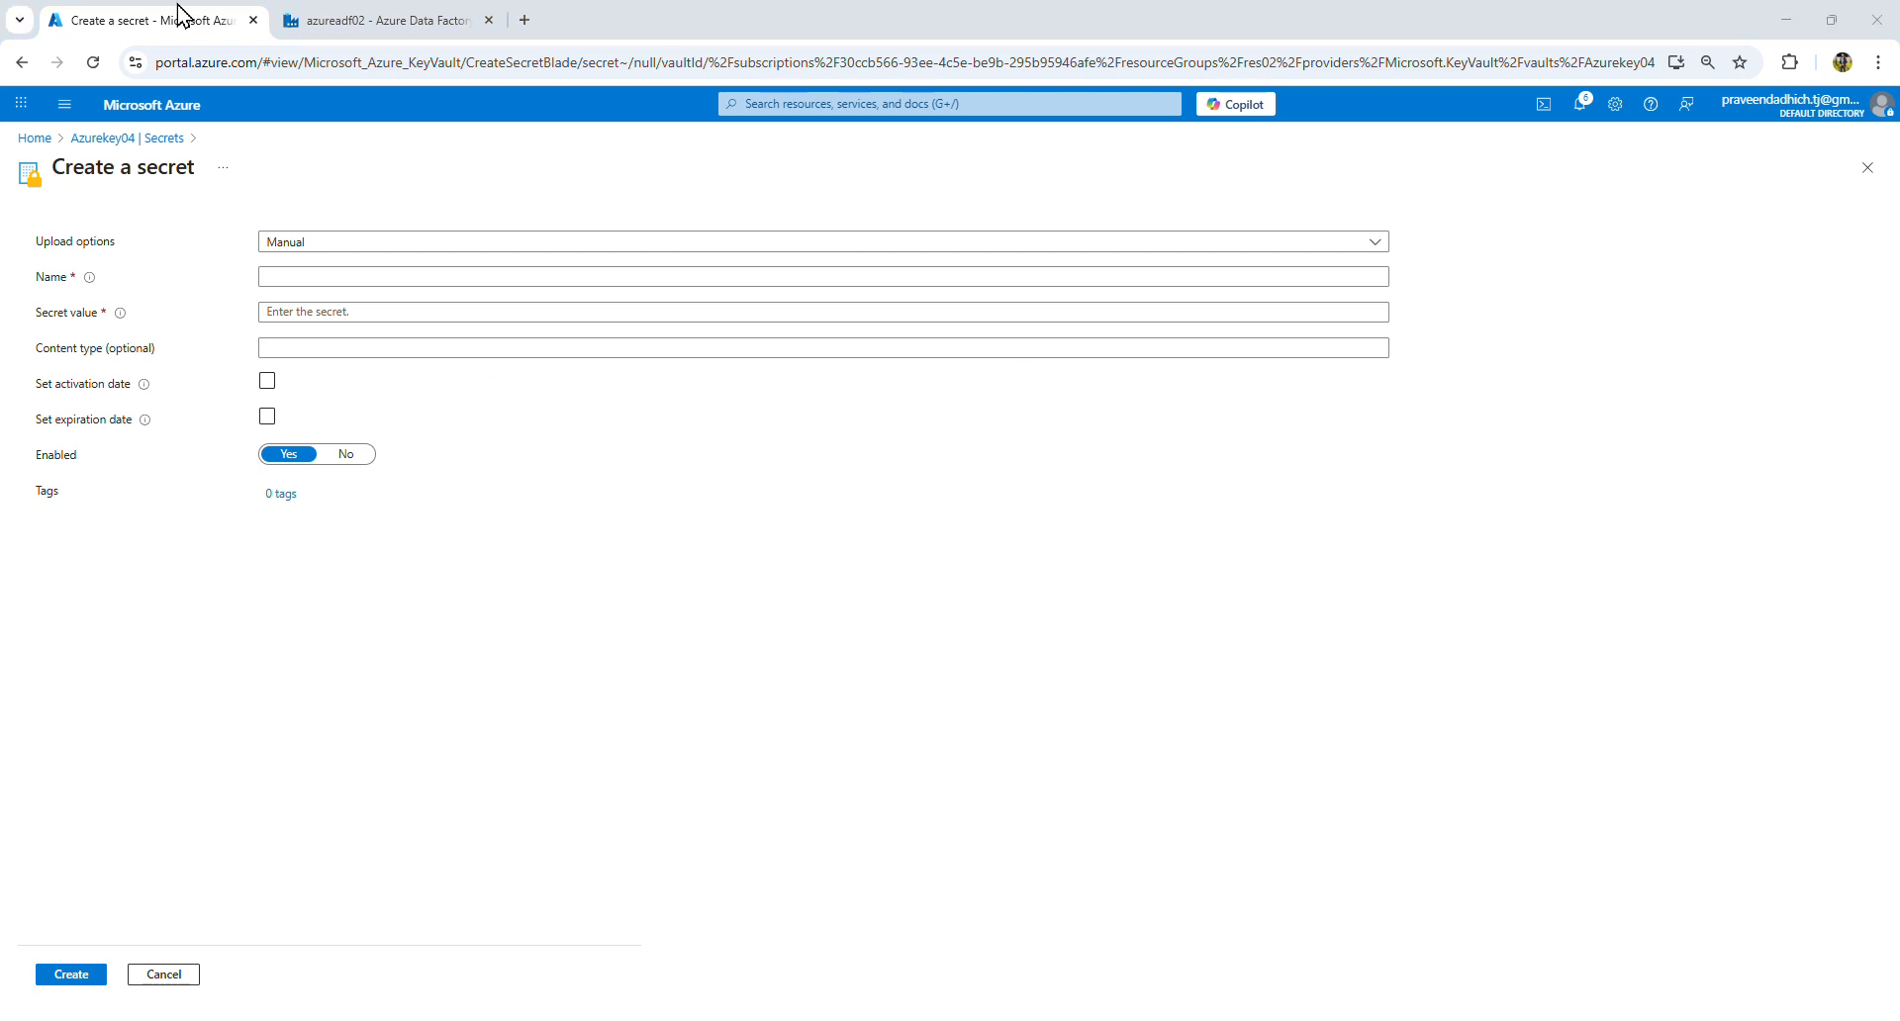
key("alt+Tab")
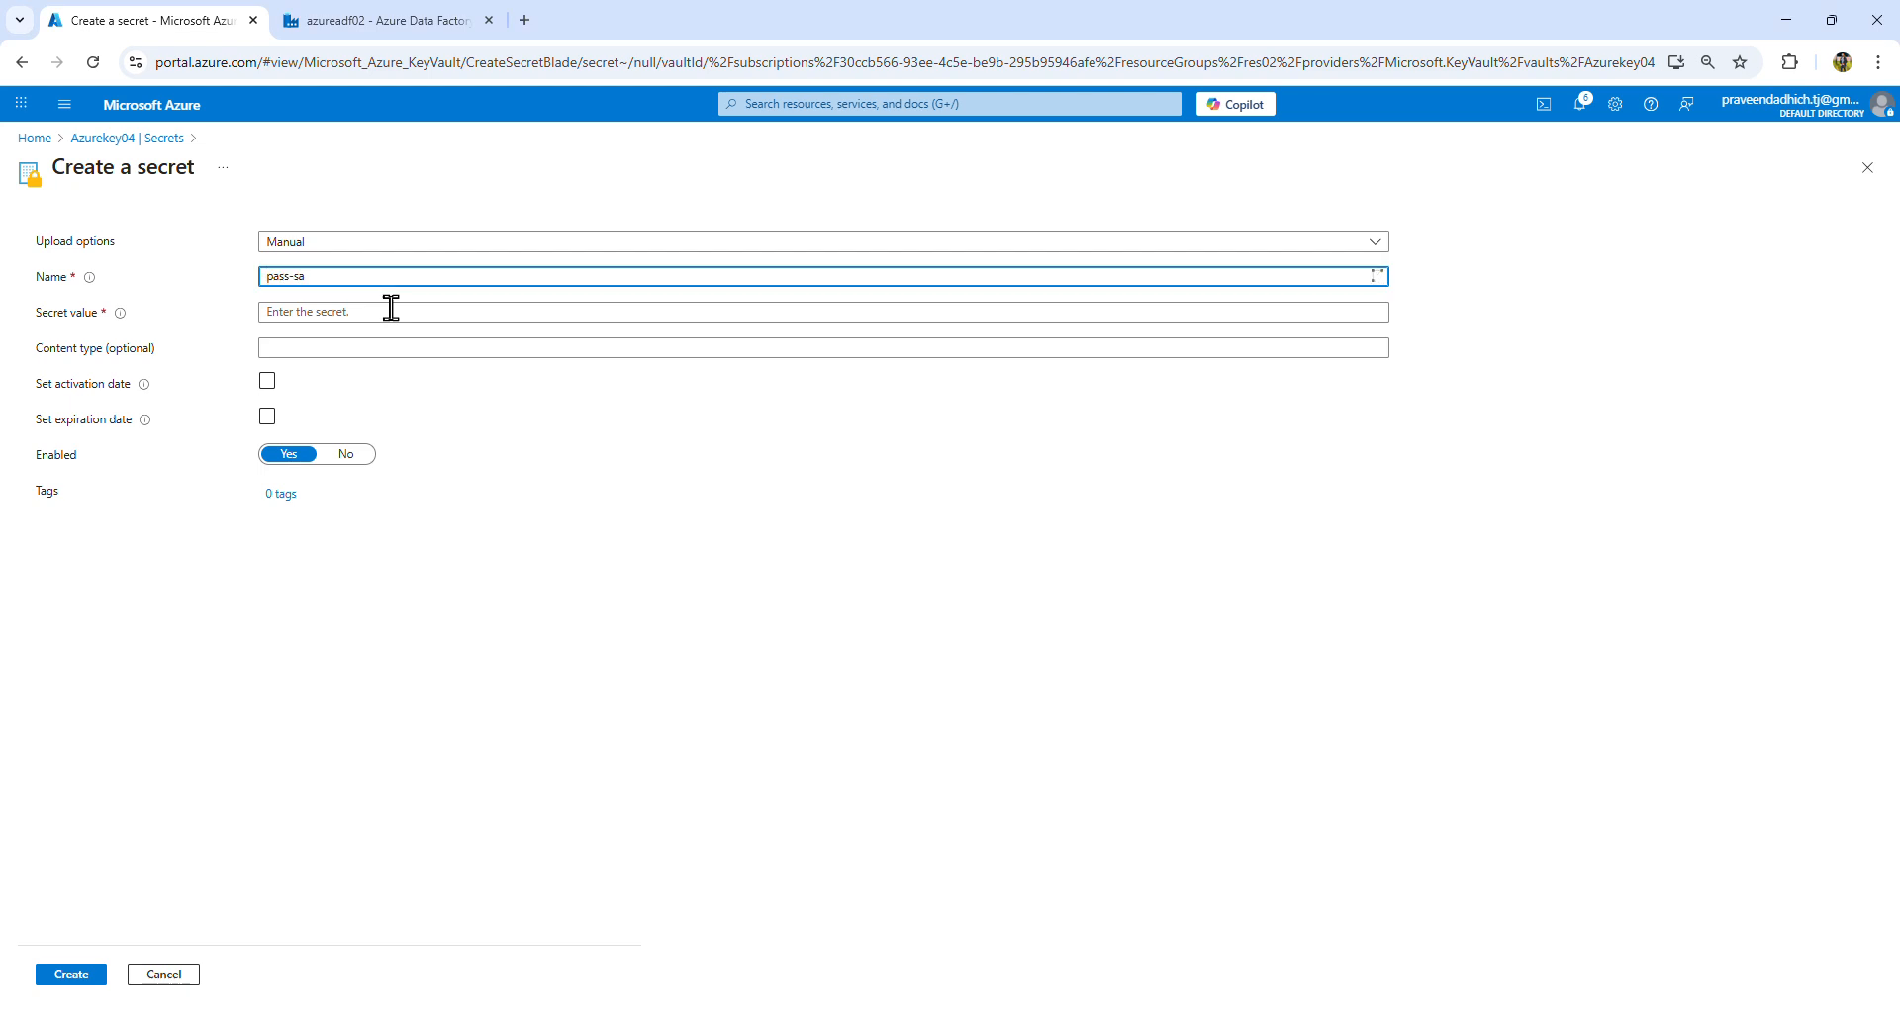
left_click(368, 316)
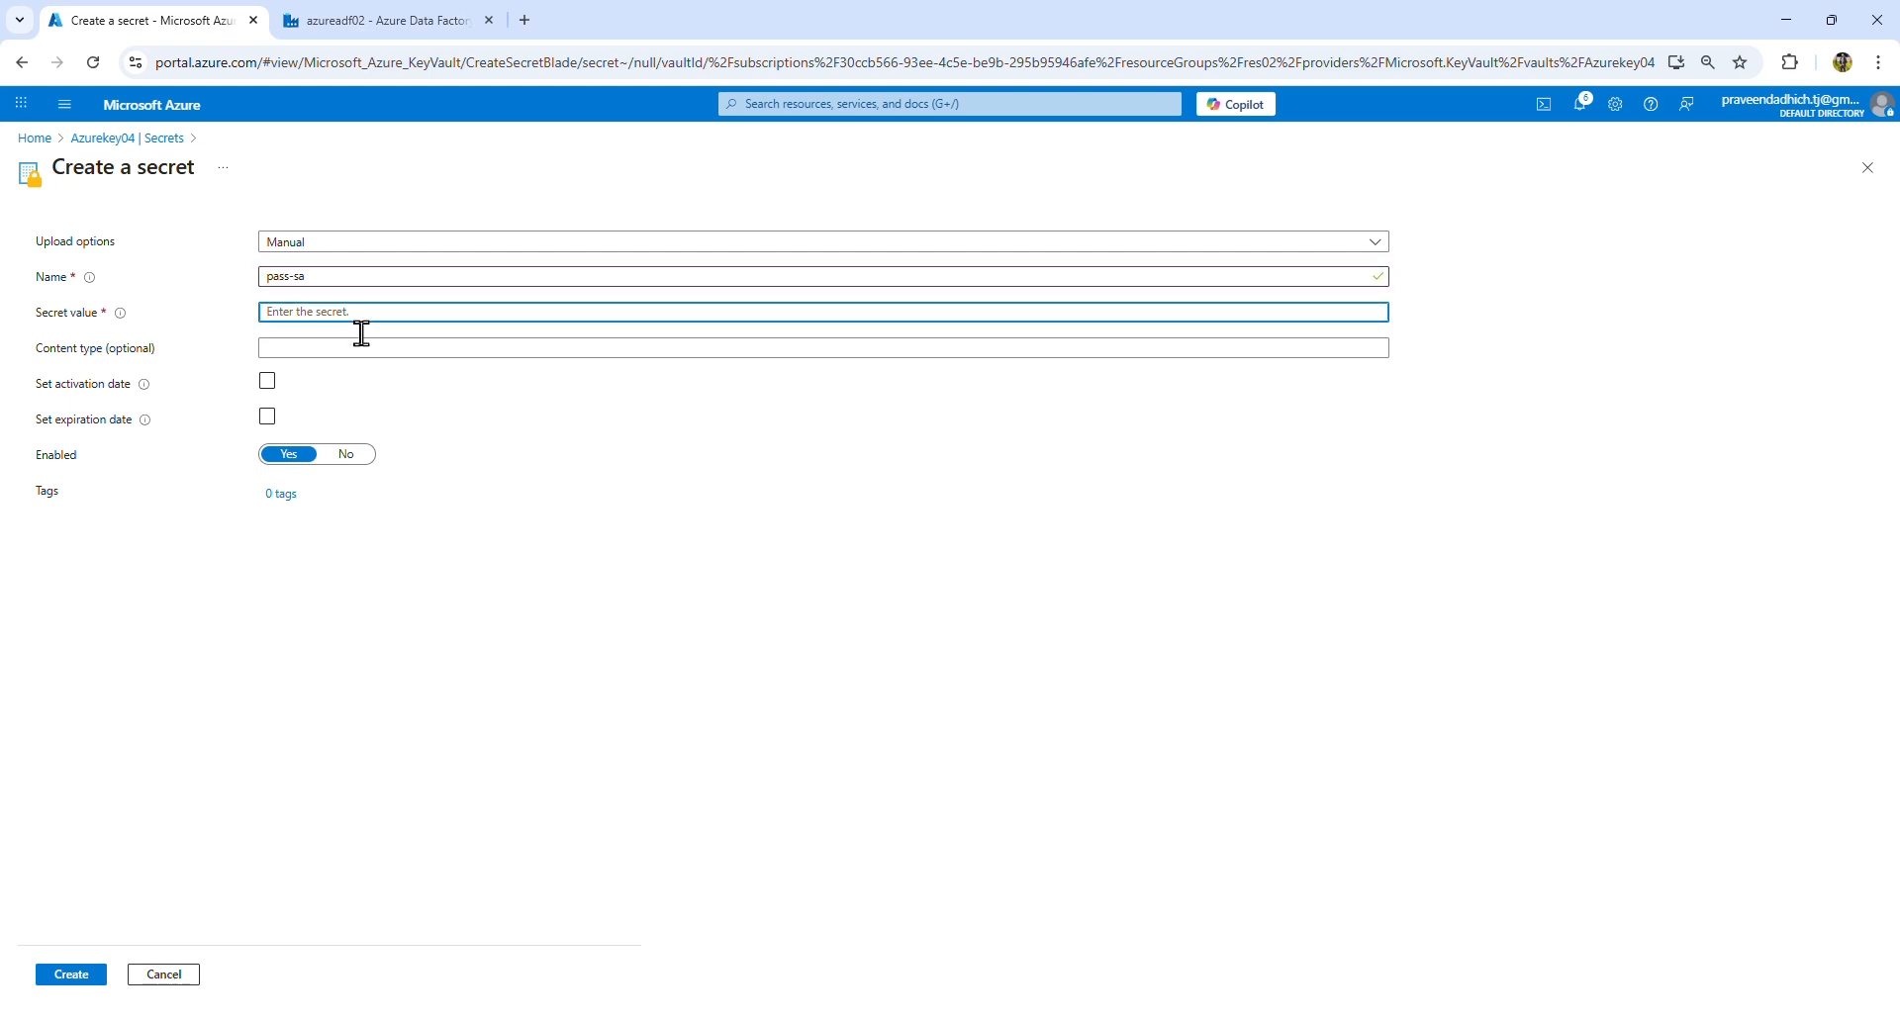
type("•")
left_click_drag(339, 314, 205, 317)
type("•••••")
left_click(72, 975)
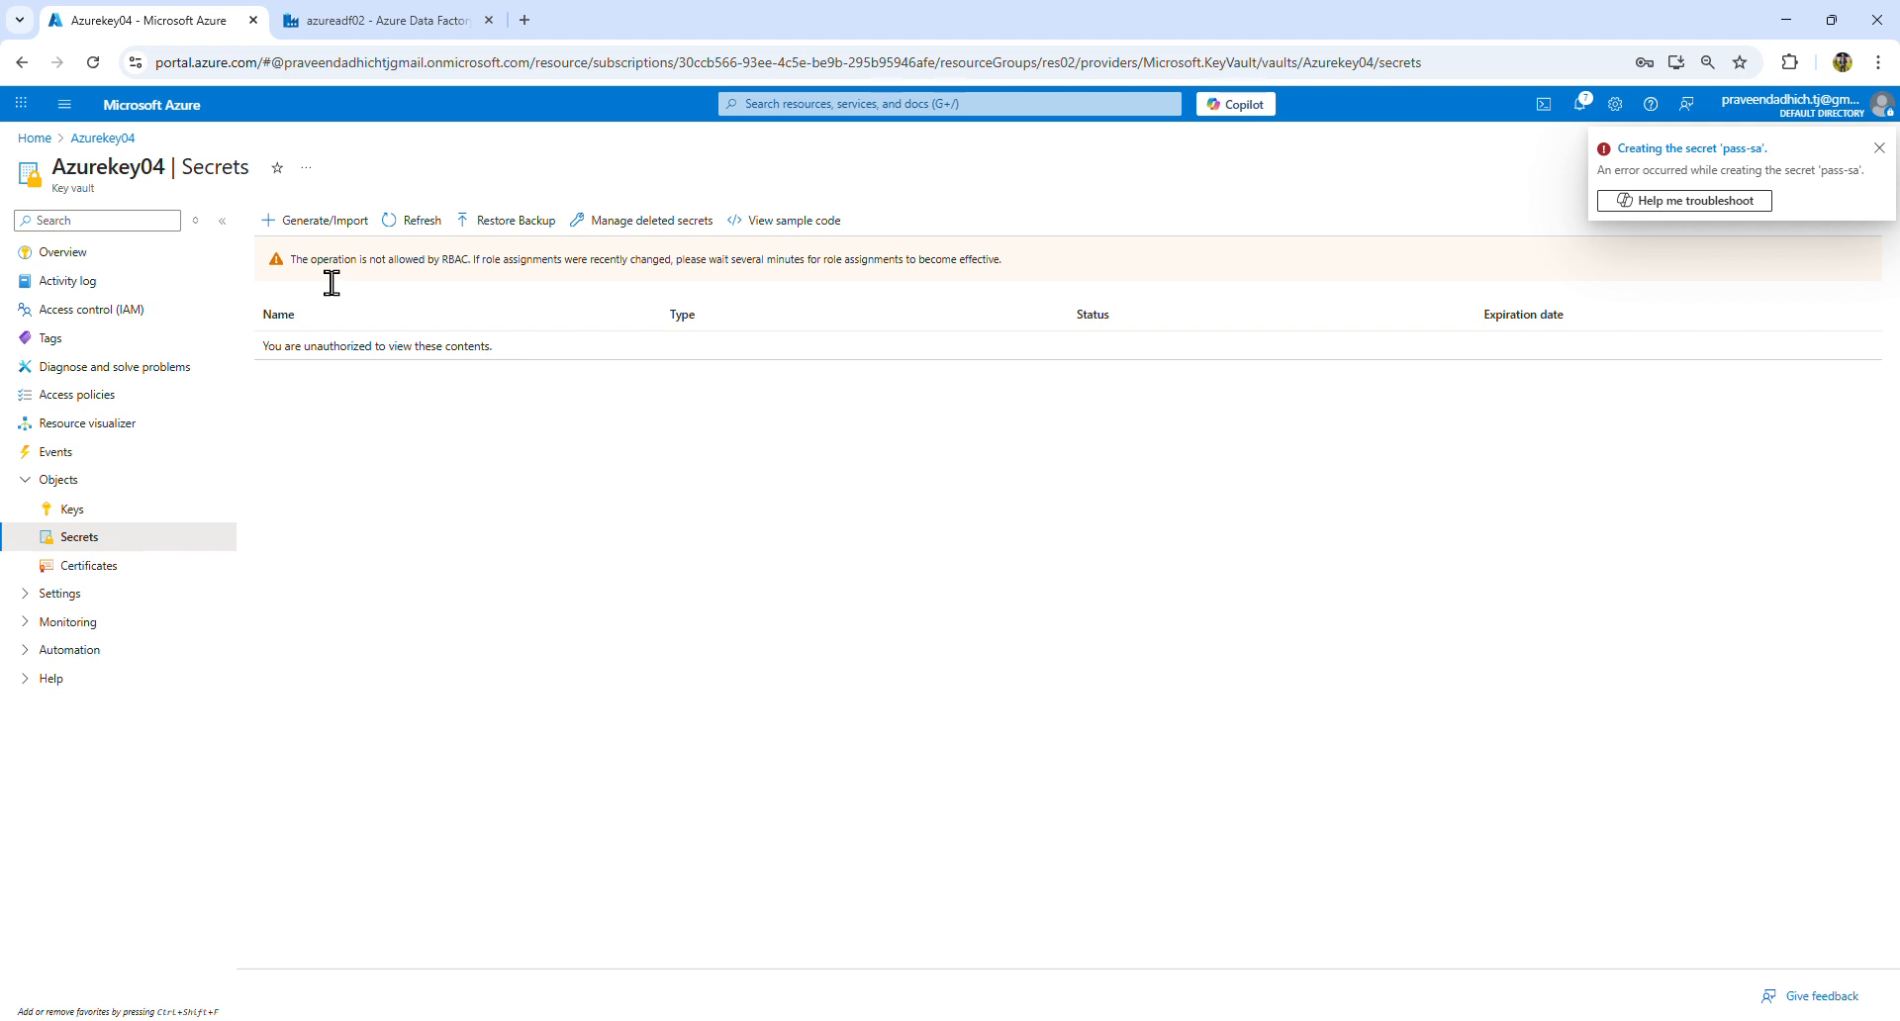
Step: Read the notice above the secrets list about permissions for this operation
left_click_drag(295, 261, 989, 287)
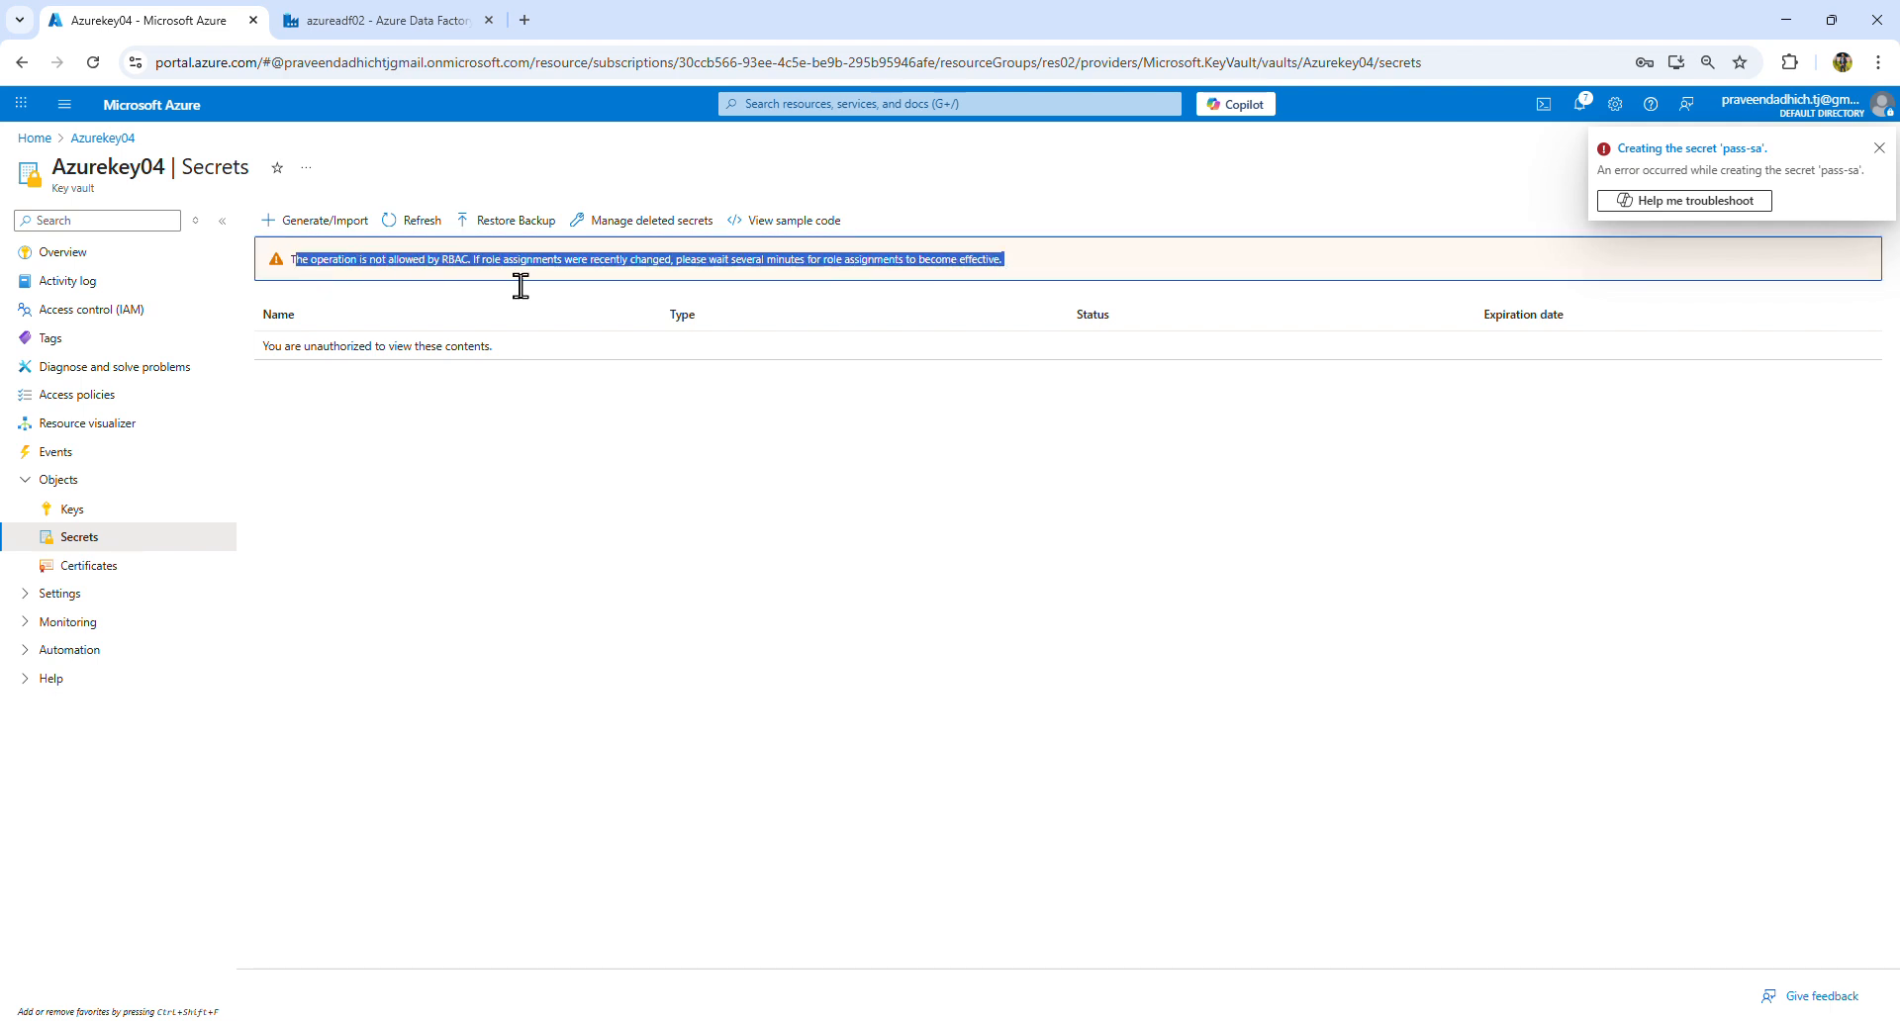
double_click(407, 280)
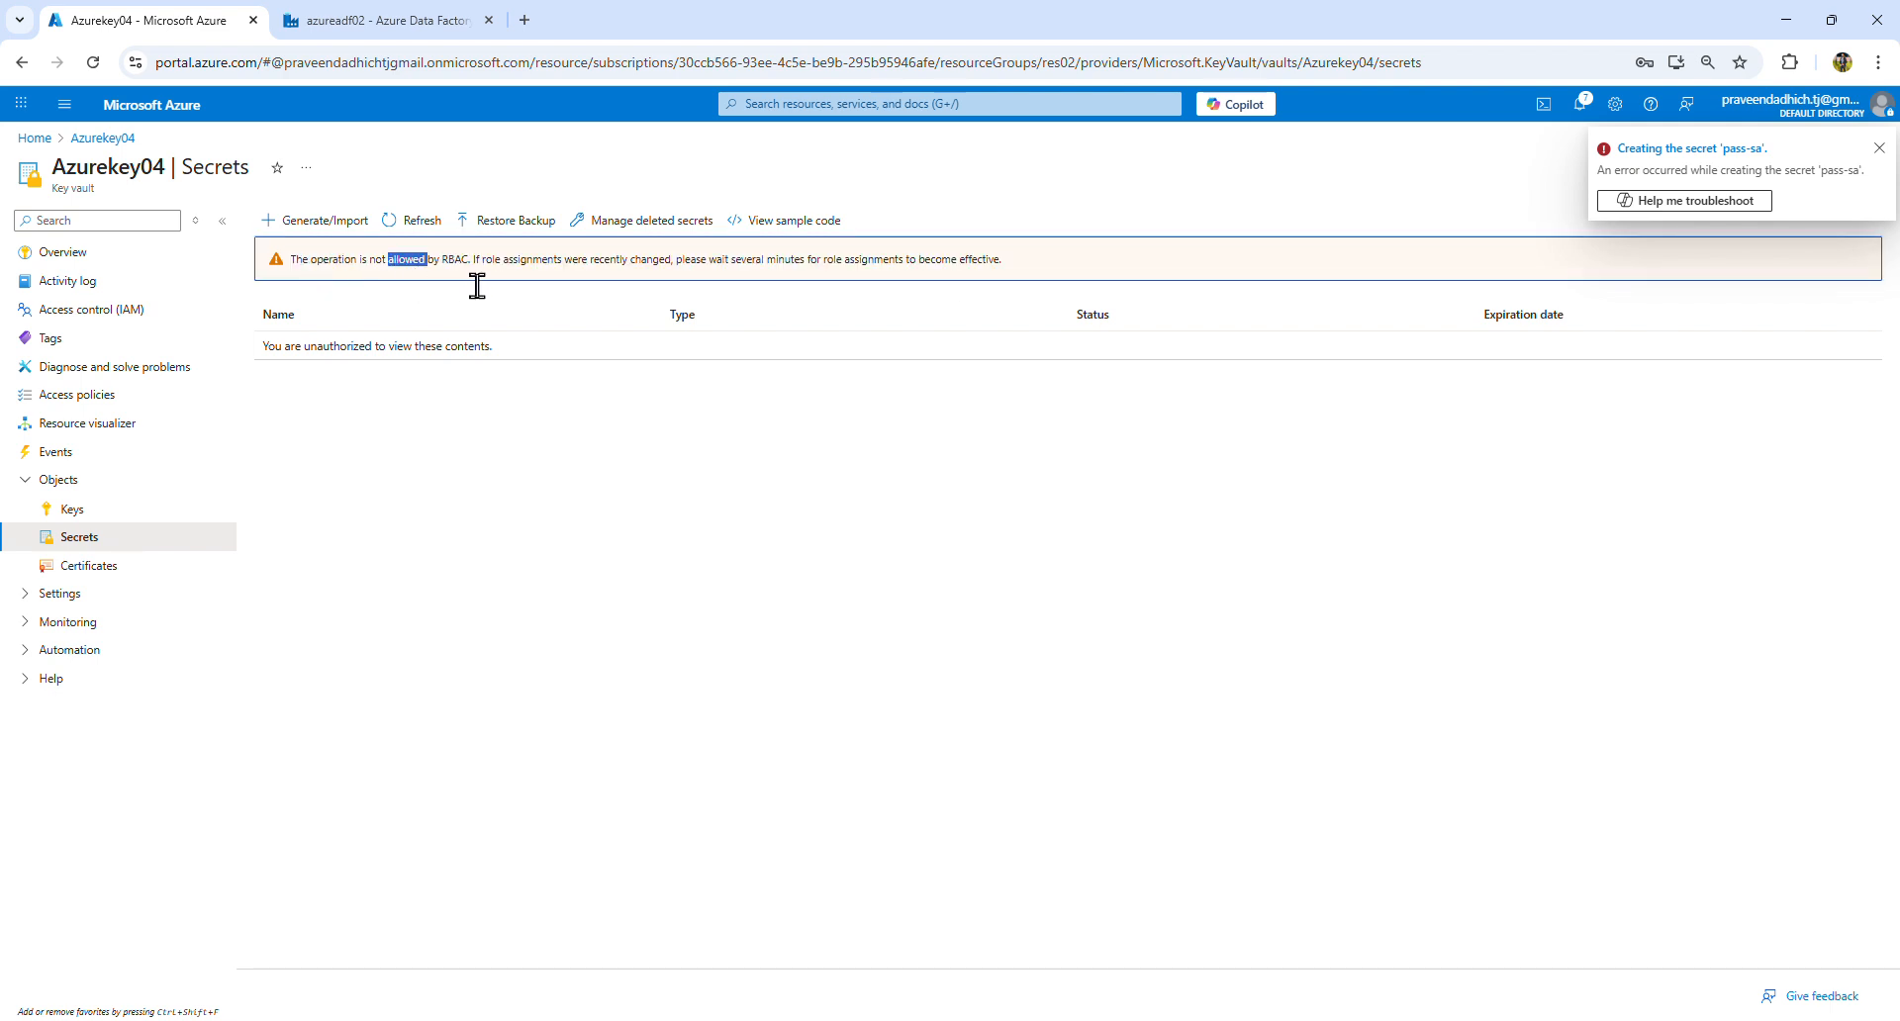
double_click(456, 277)
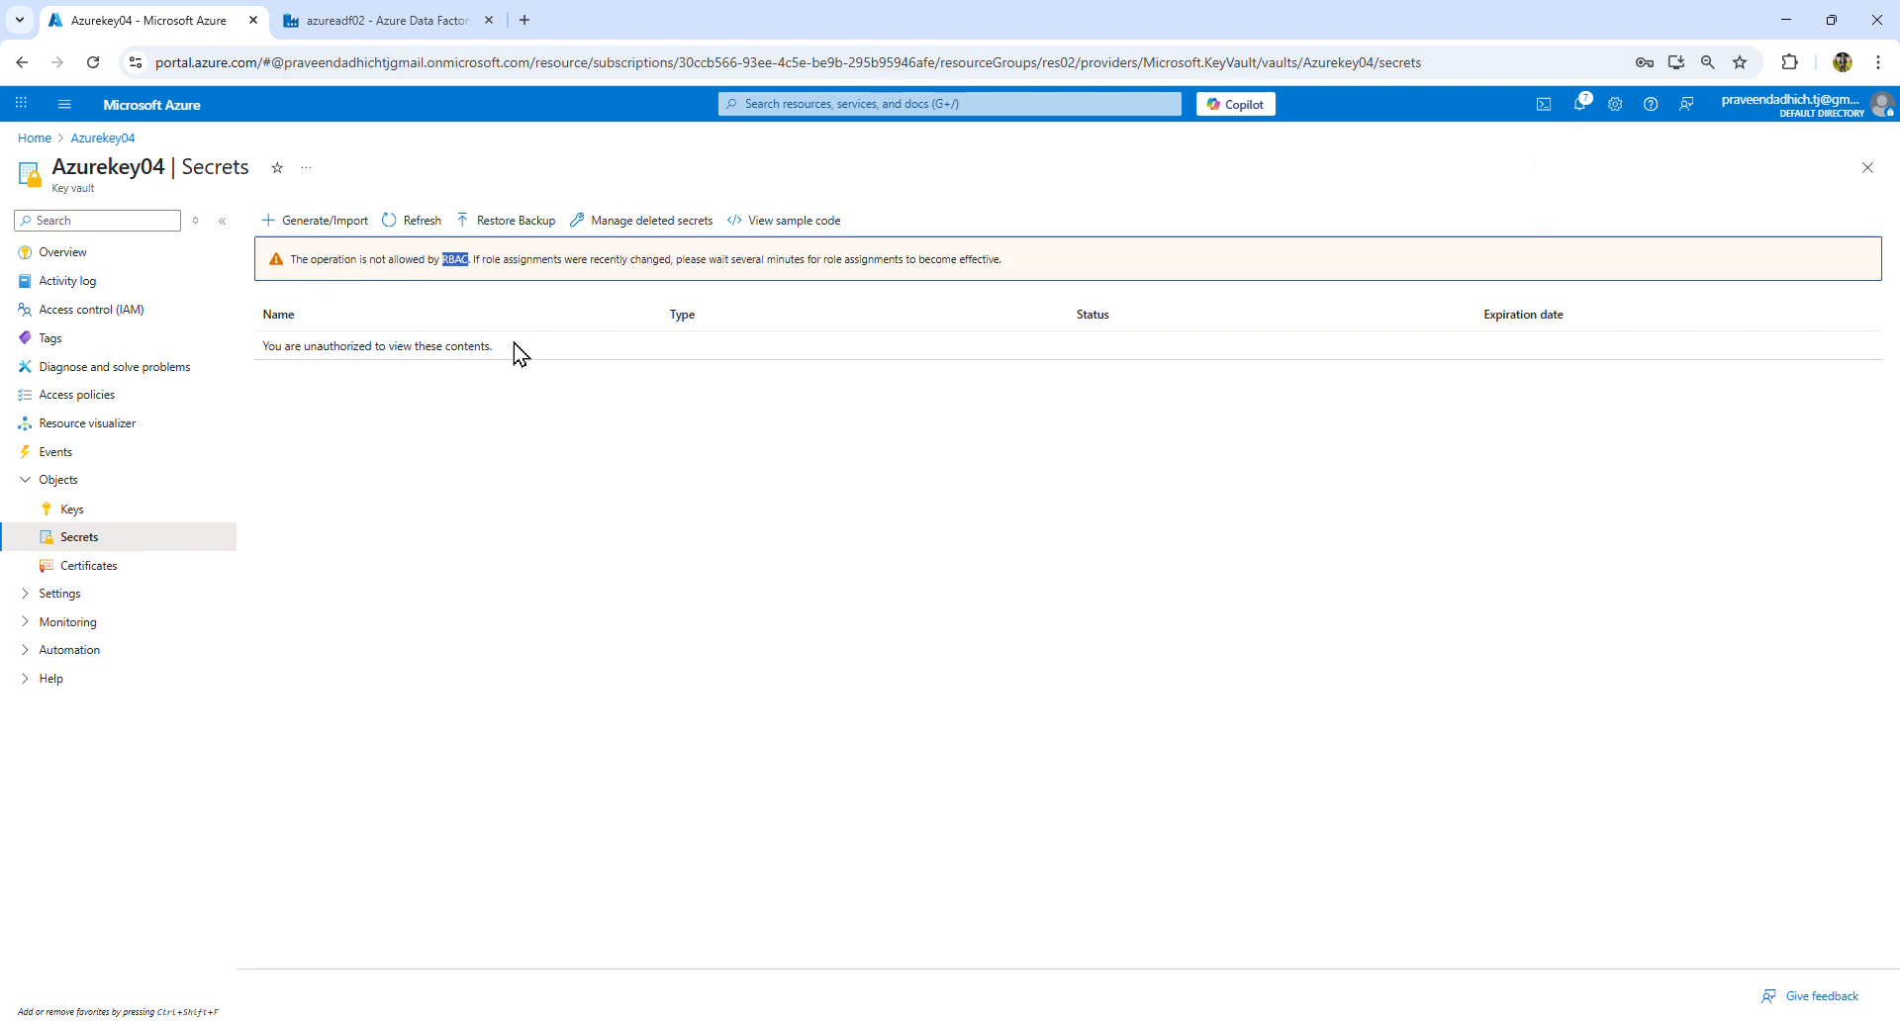
Step: Start a role assignment in the Azurekey04 vault's access control and choose the Key Vault Administrator role
double_click(535, 281)
double_click(380, 275)
left_click(46, 481)
left_click(77, 313)
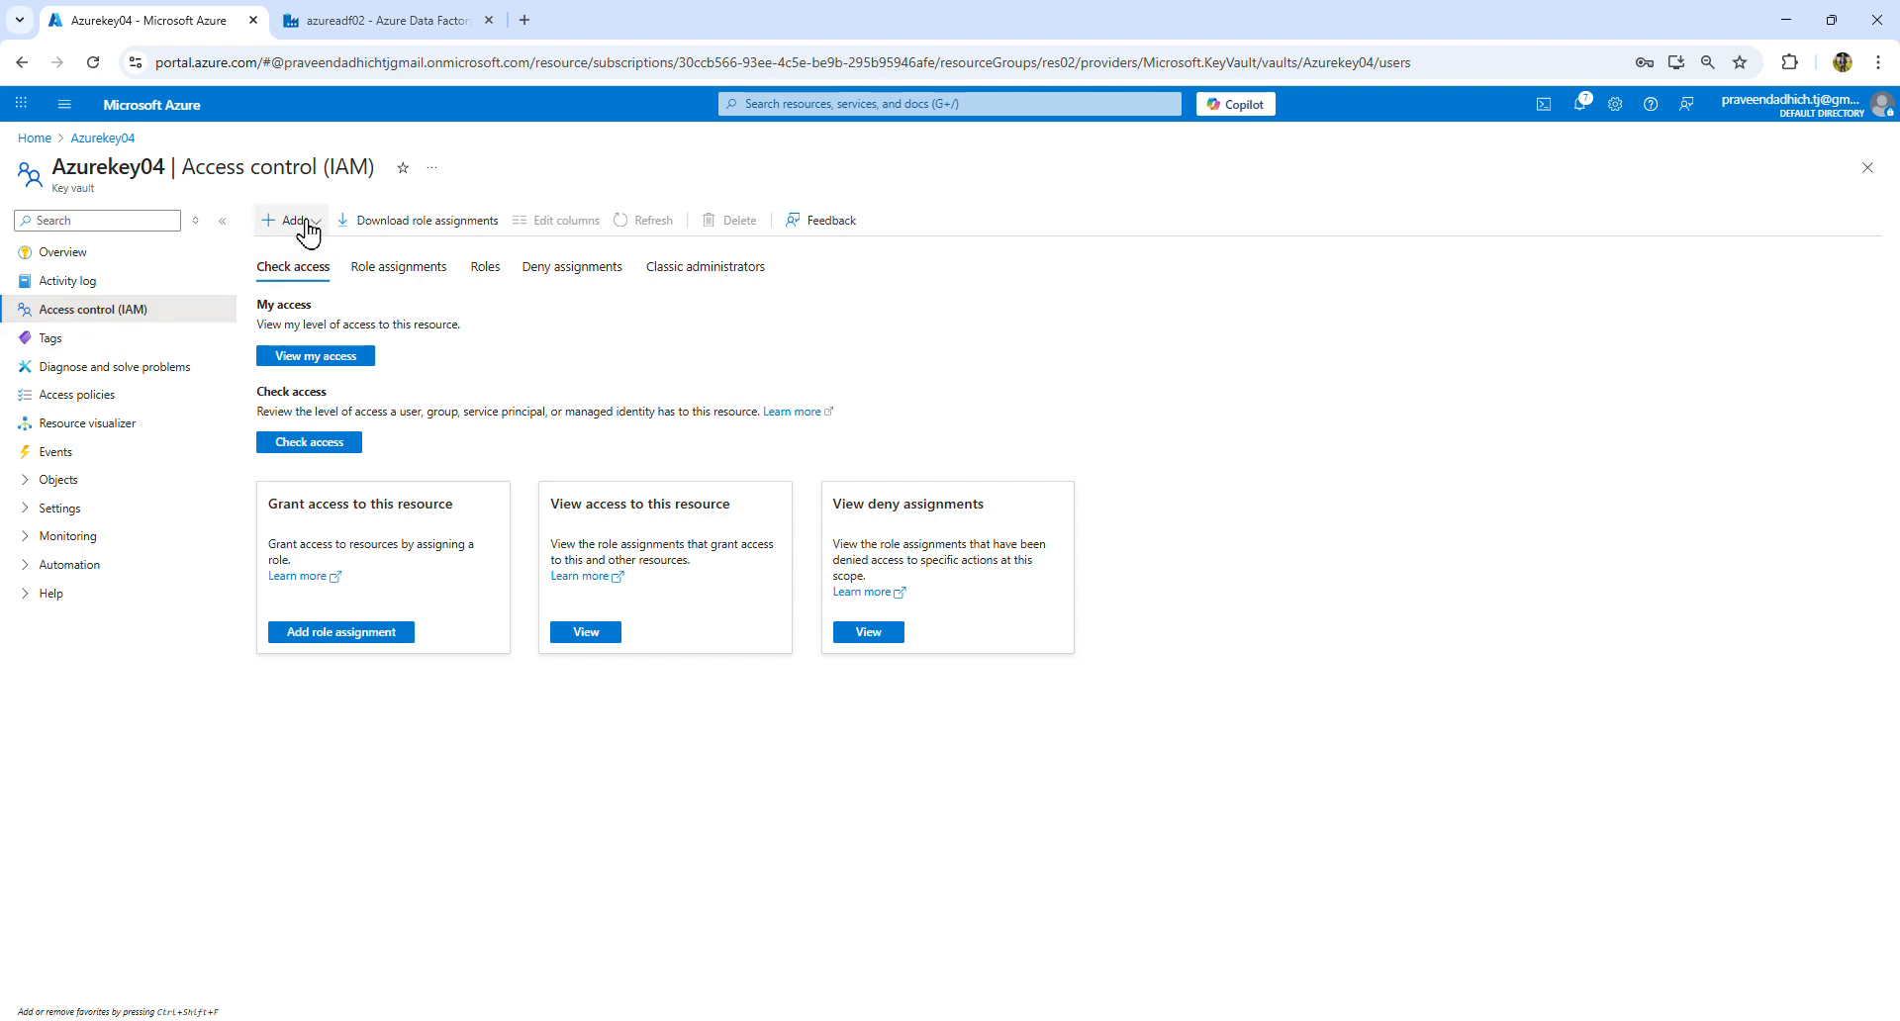
left_click(309, 253)
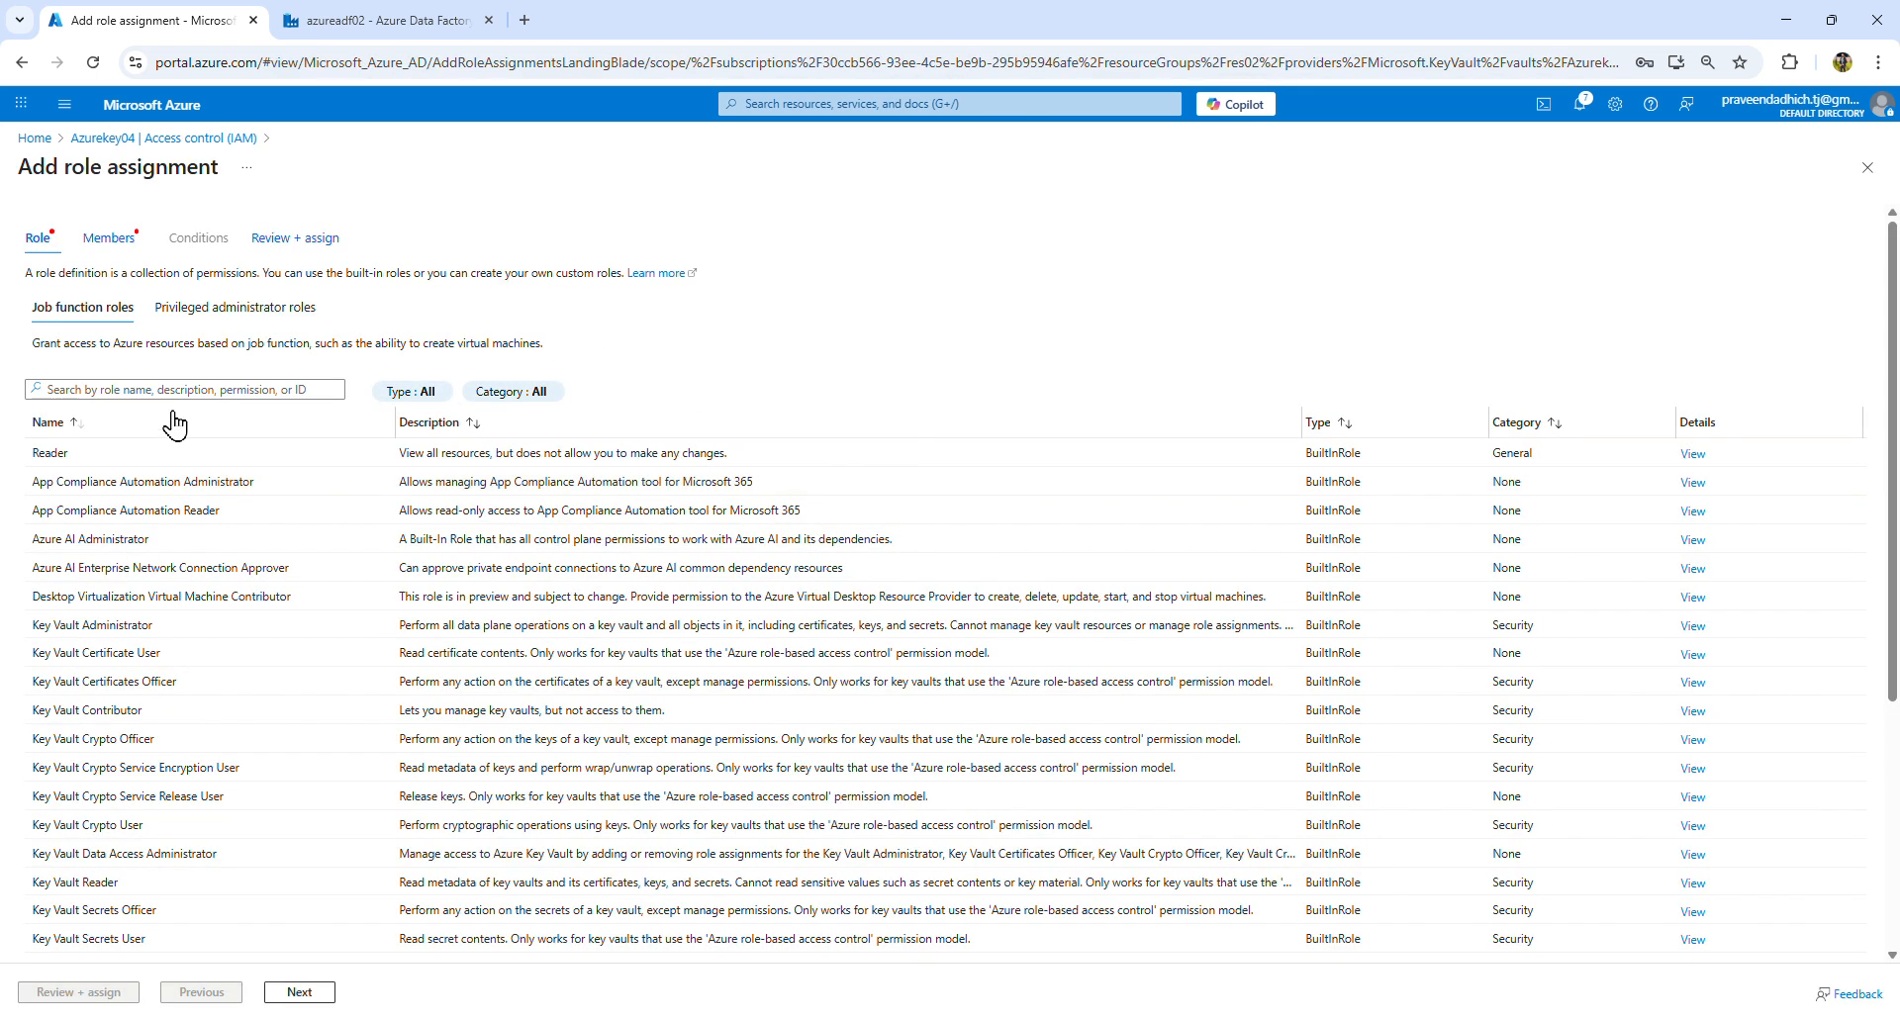
type("ke")
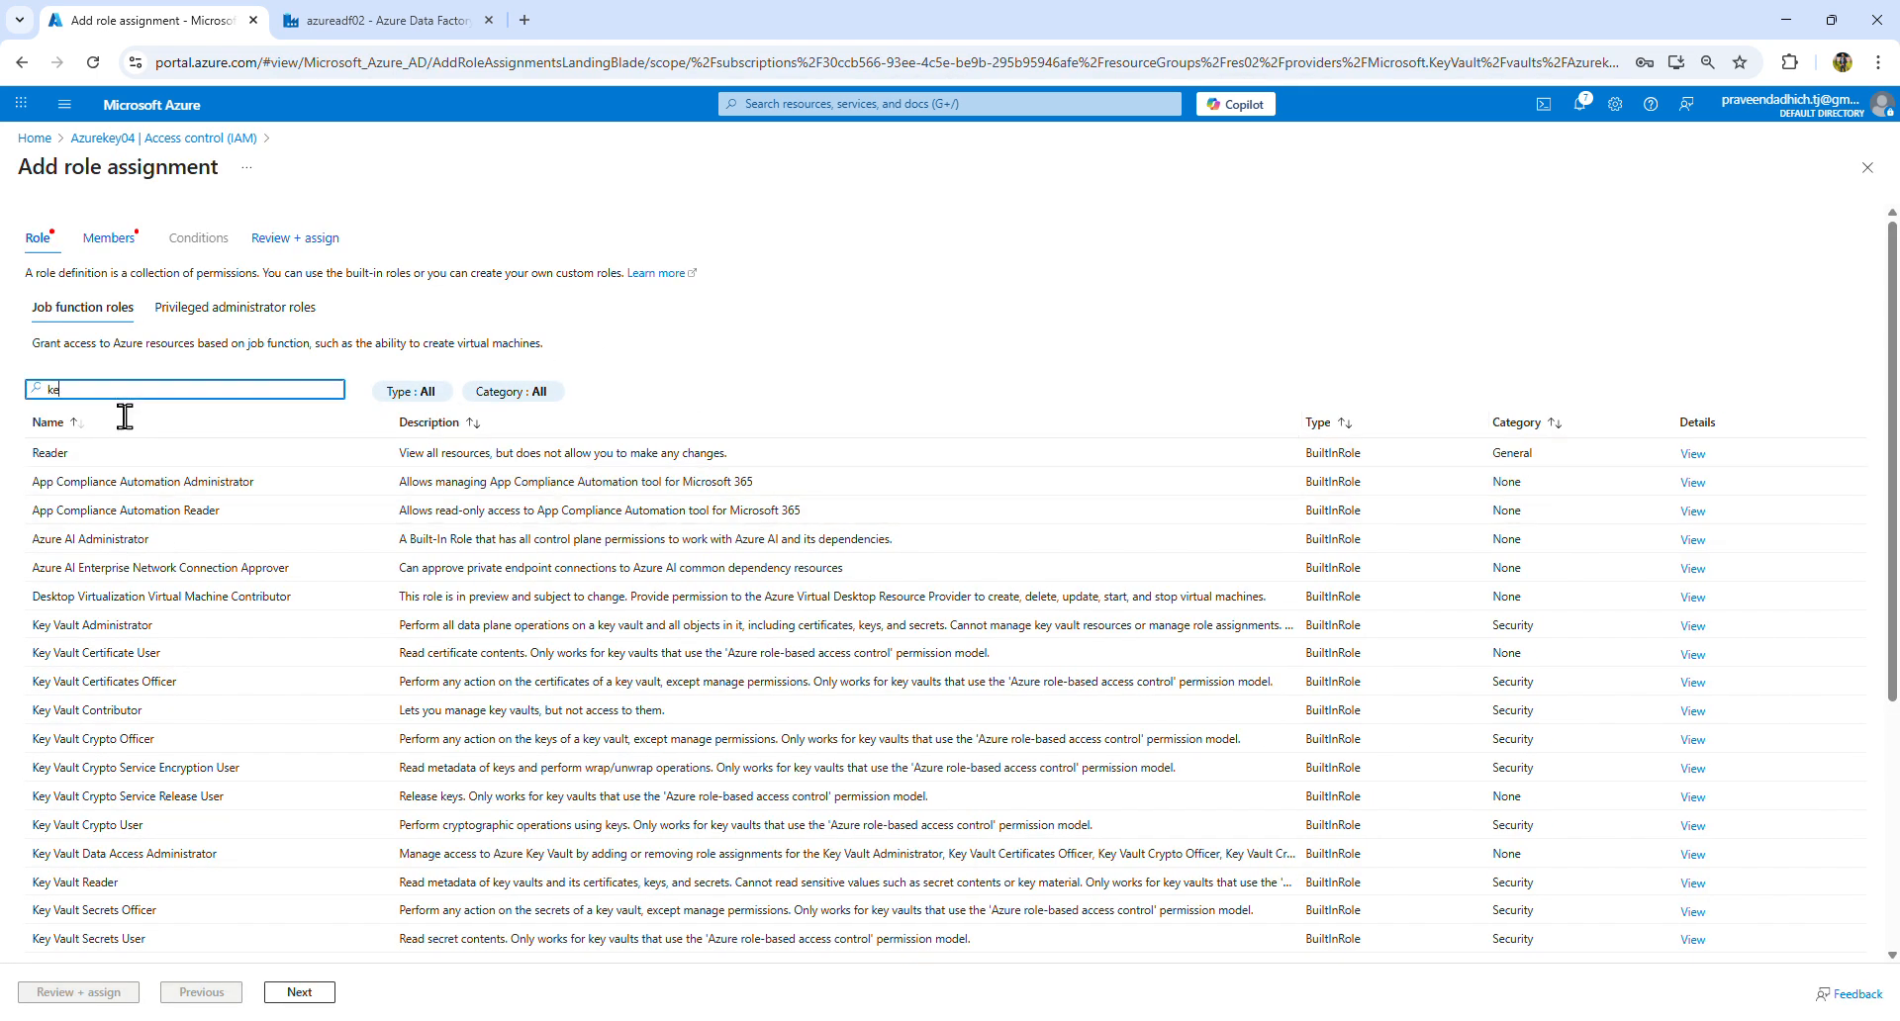
type("y vau")
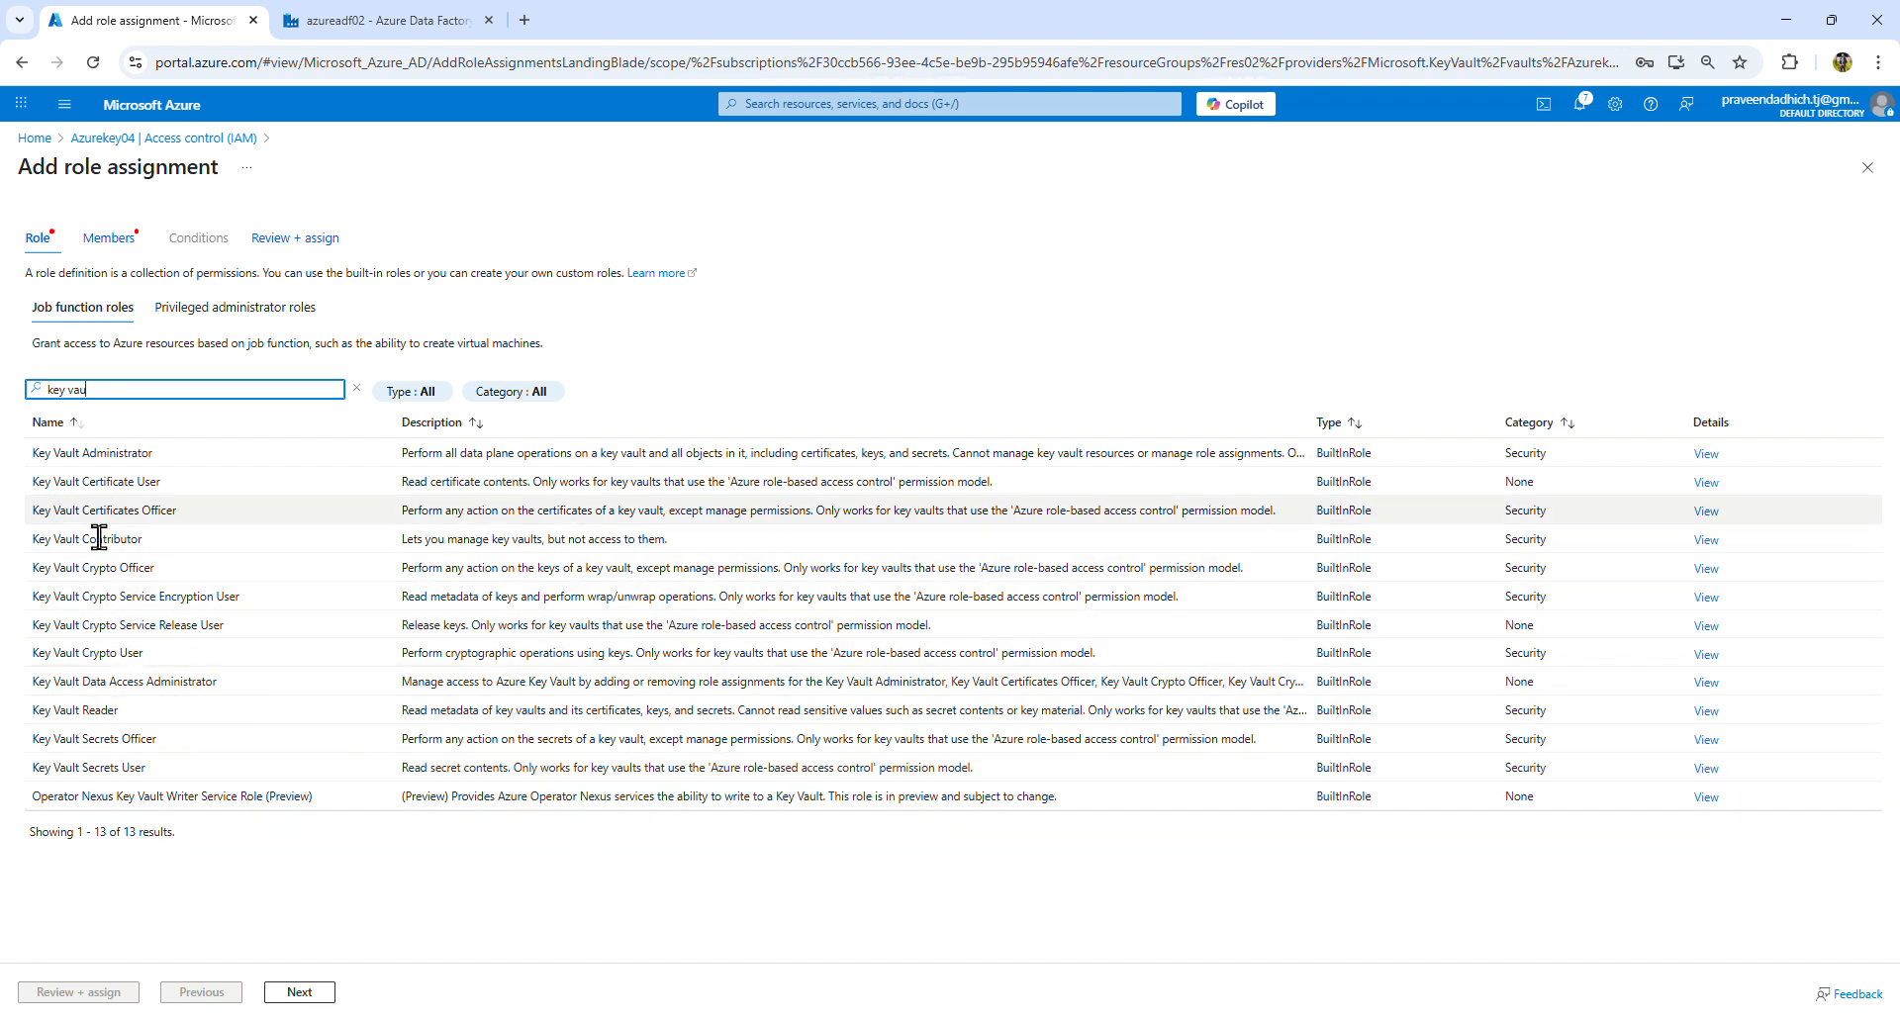
left_click(119, 455)
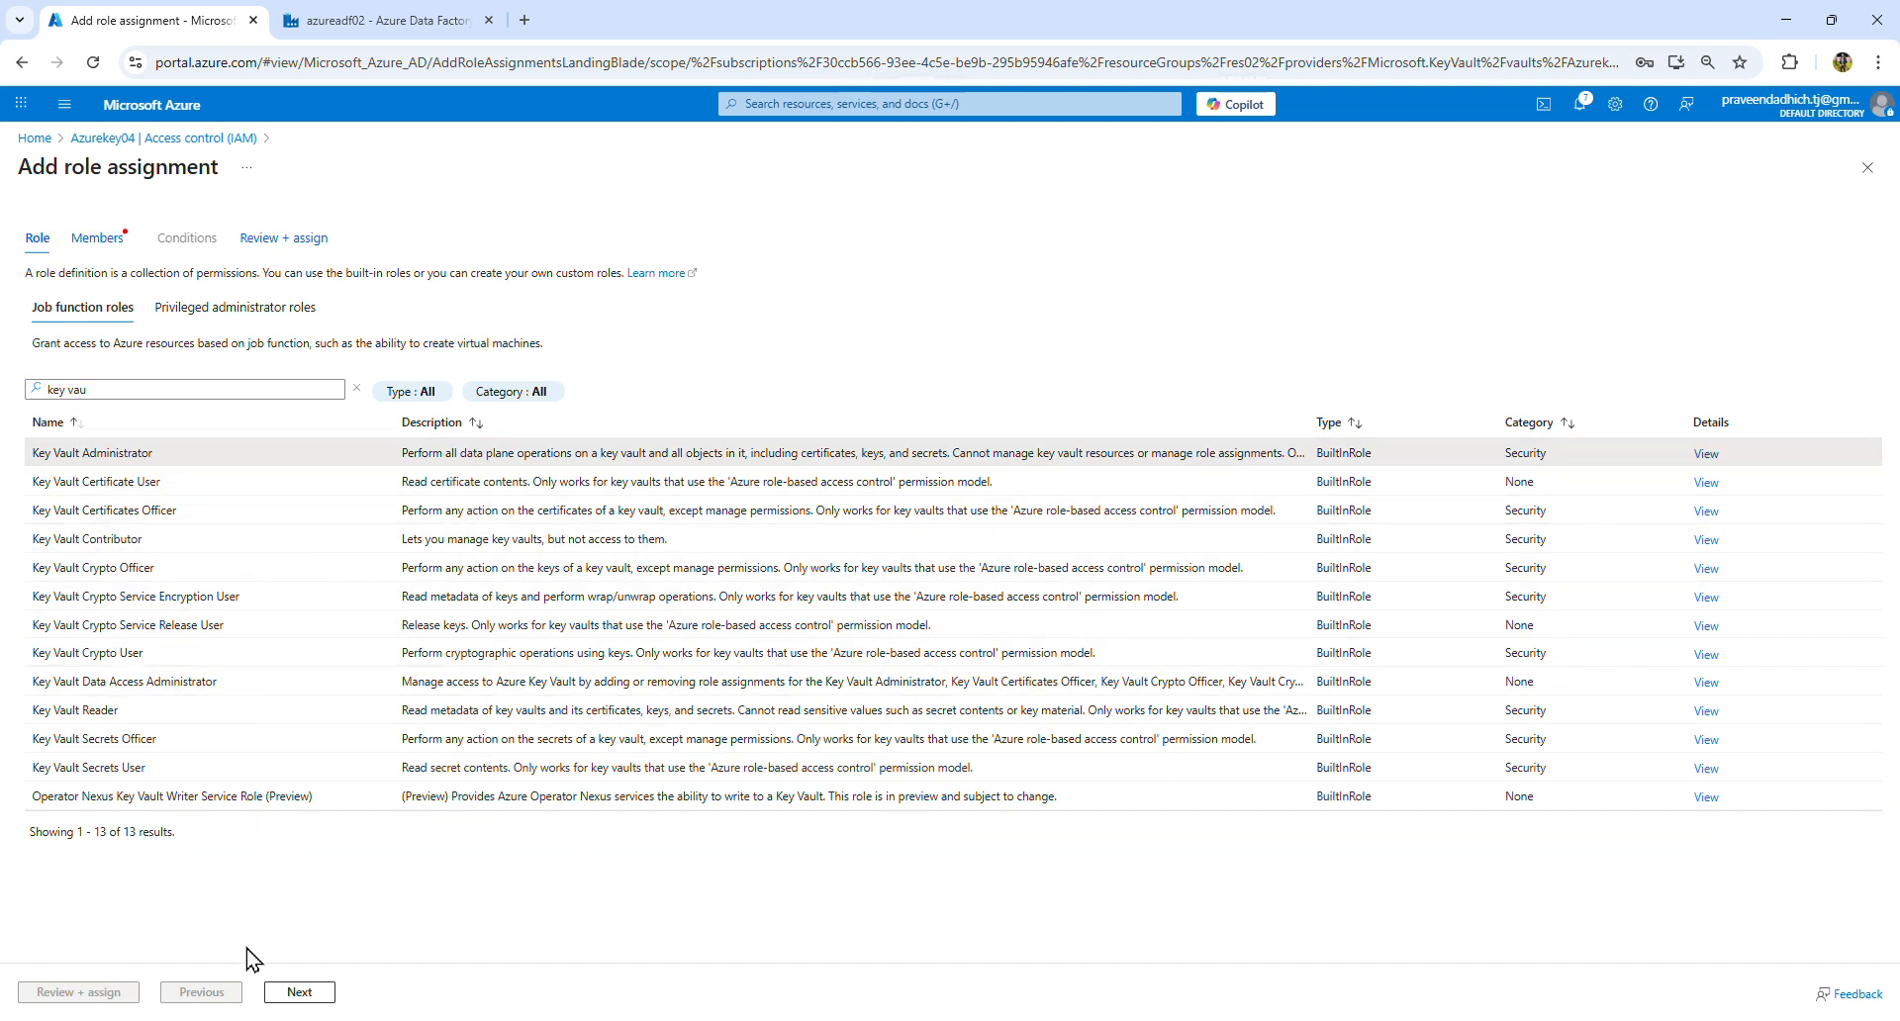
left_click(318, 991)
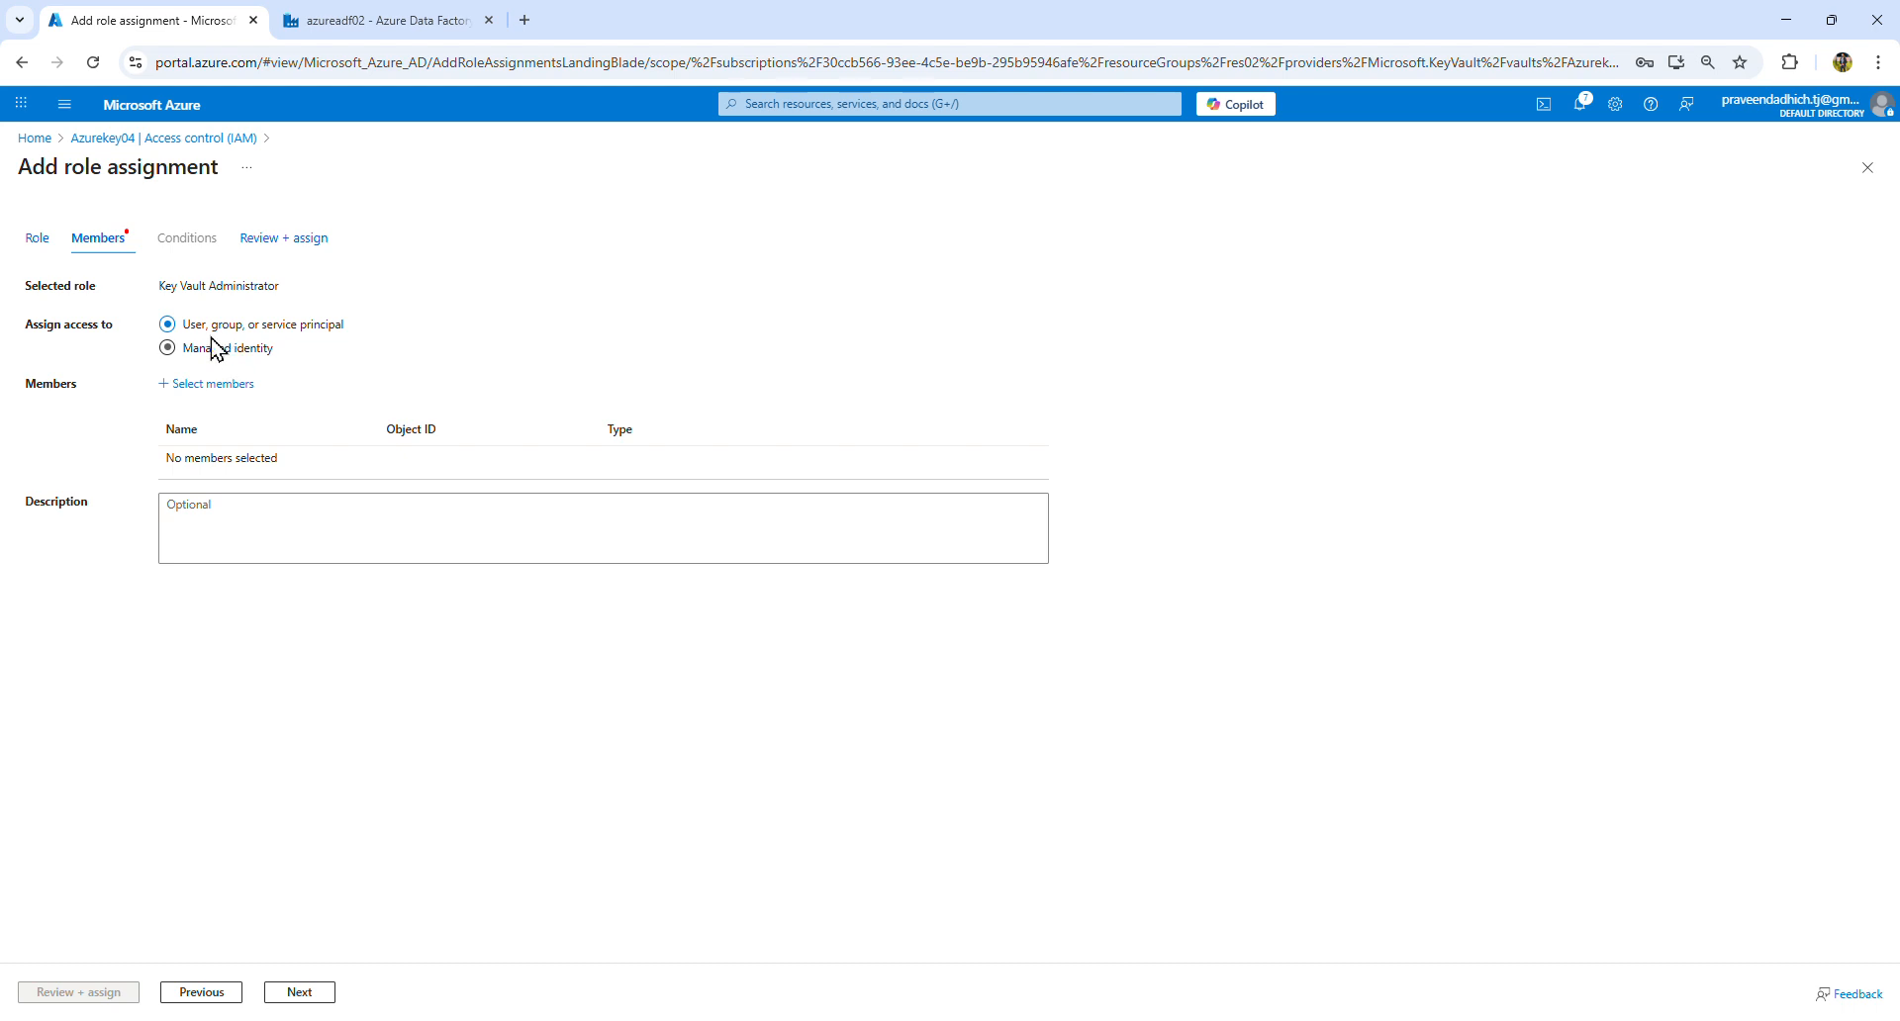
Step: Keep access for user, group, or service principal, select the guest user account as member, and assign the role
left_click_drag(184, 327, 351, 342)
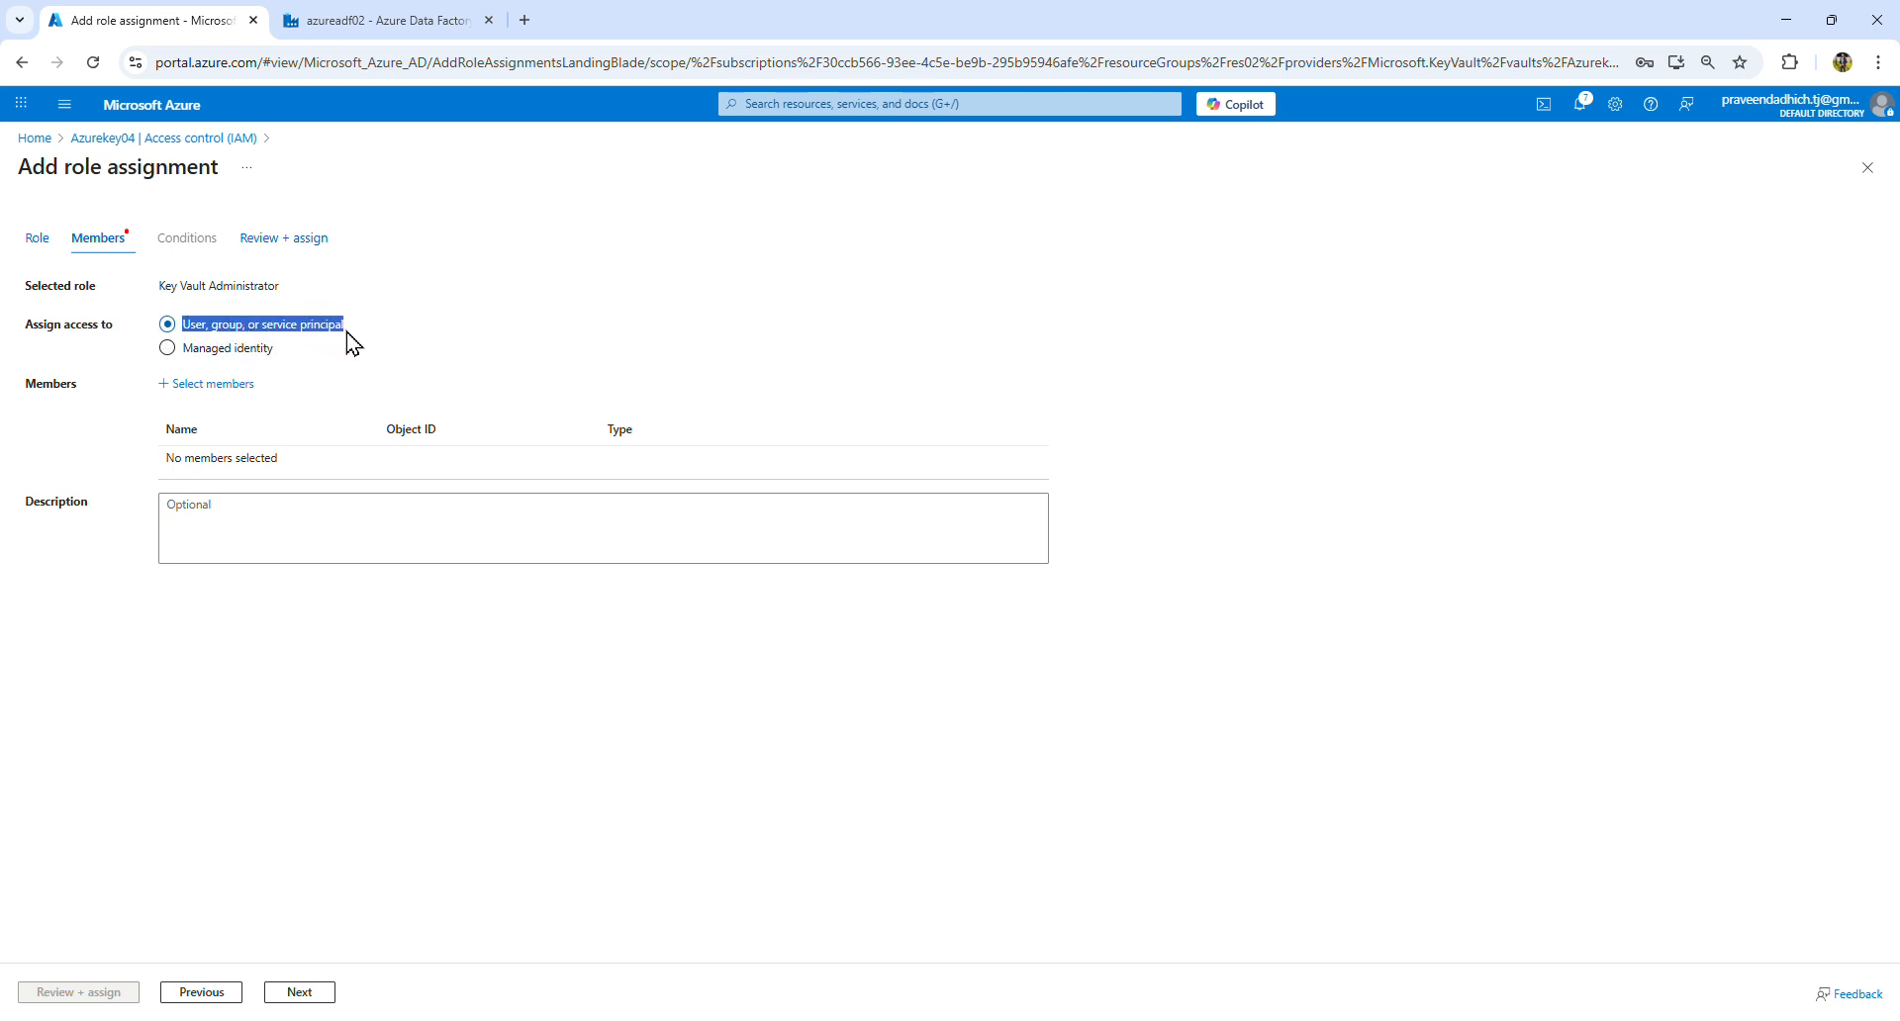
left_click(212, 386)
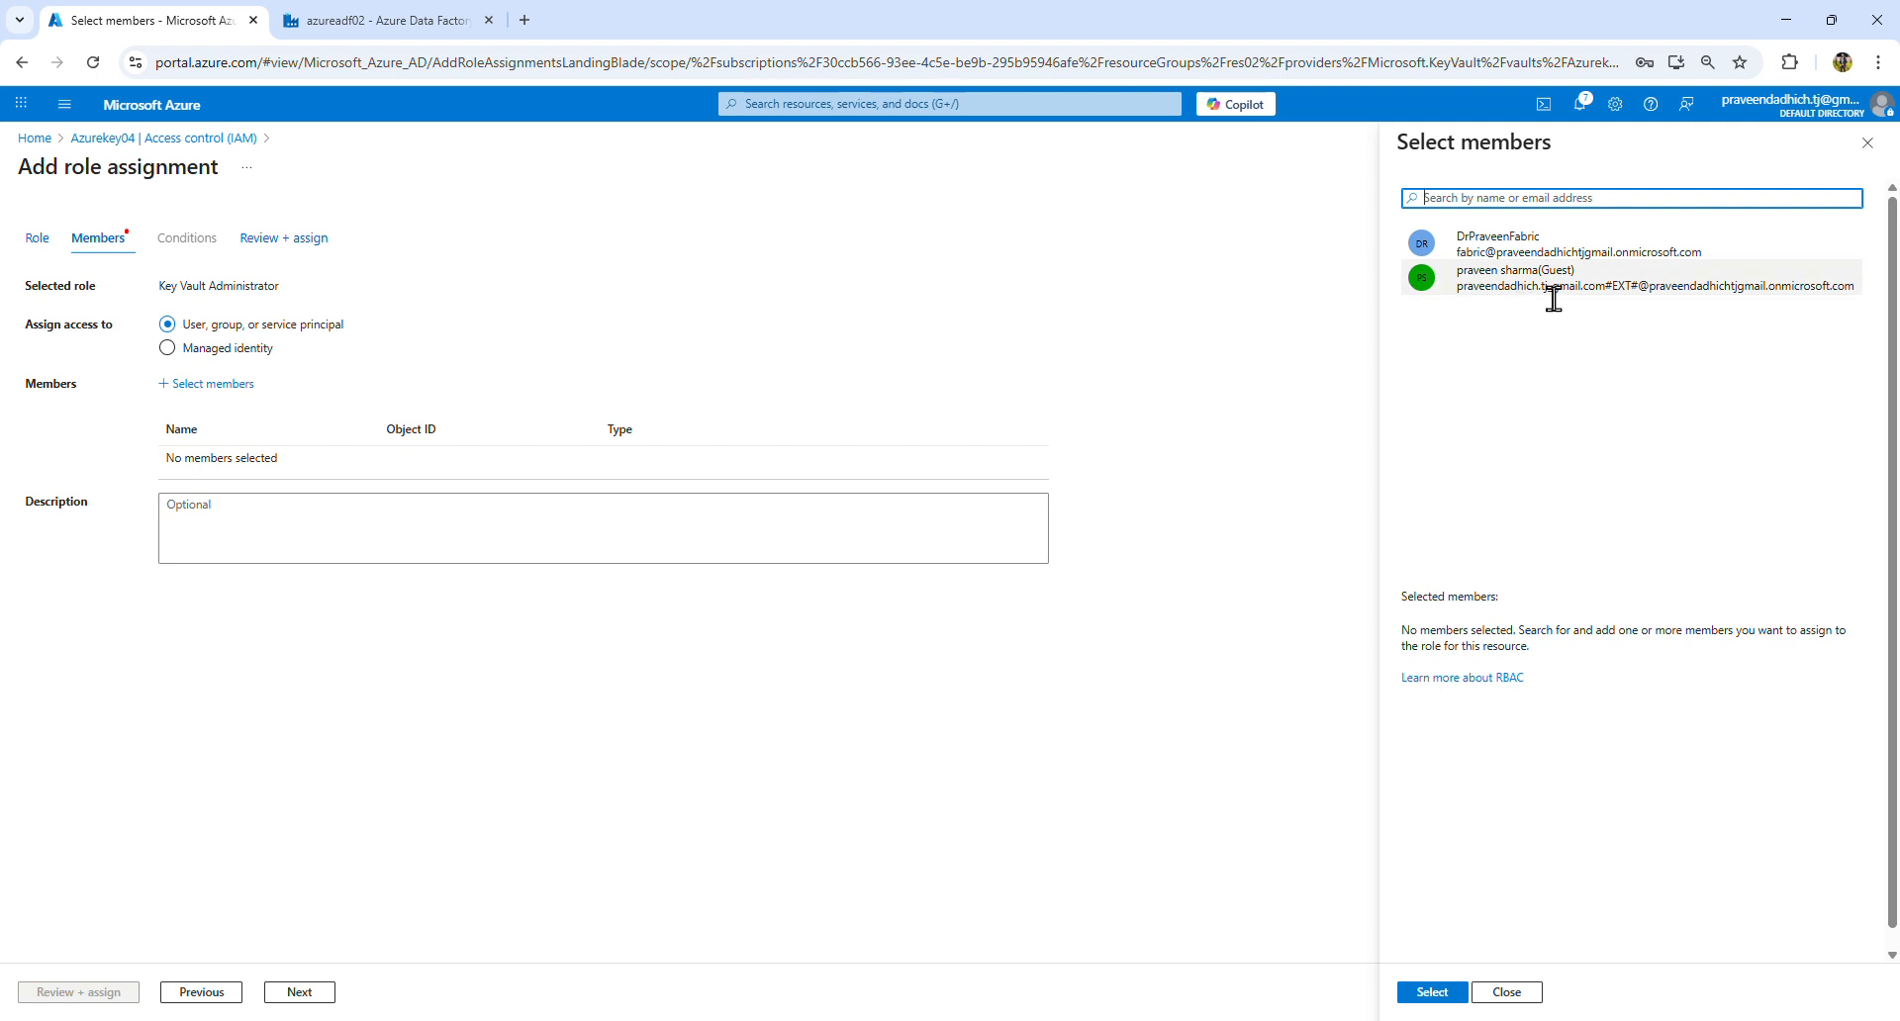
left_click(1553, 293)
left_click(1448, 993)
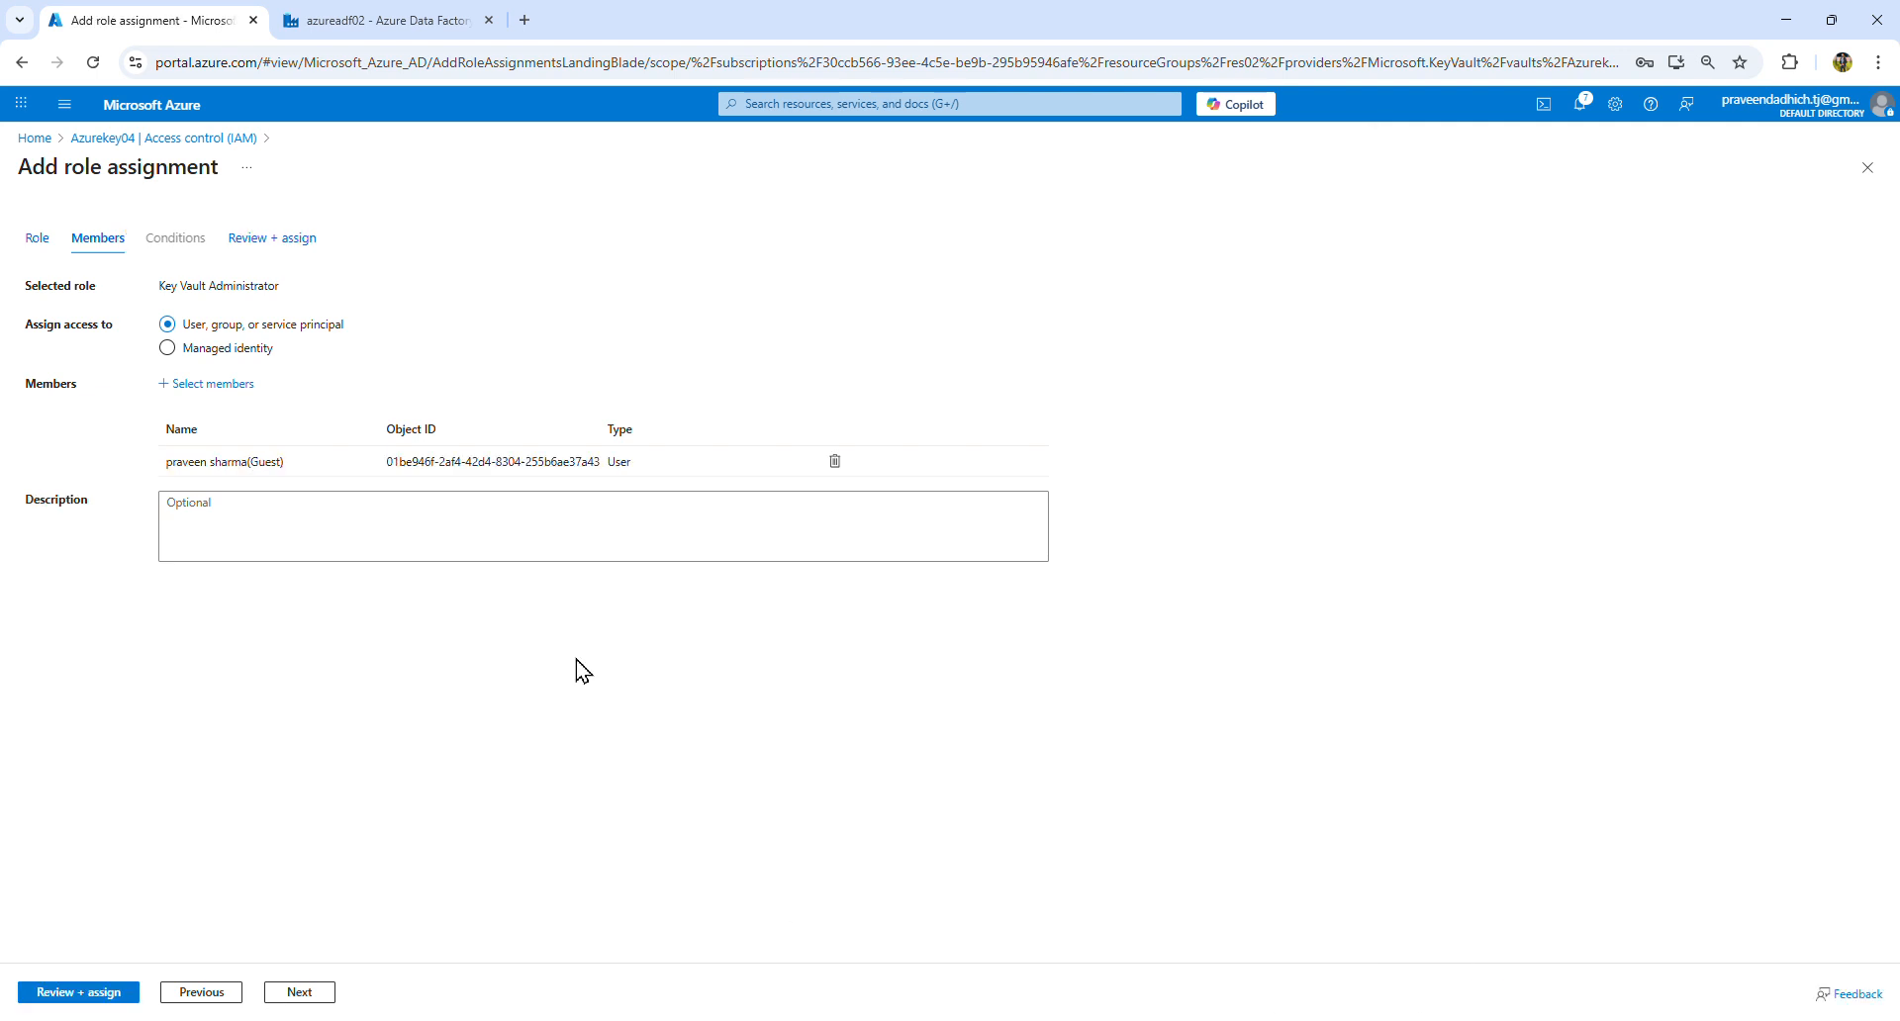
left_click(75, 993)
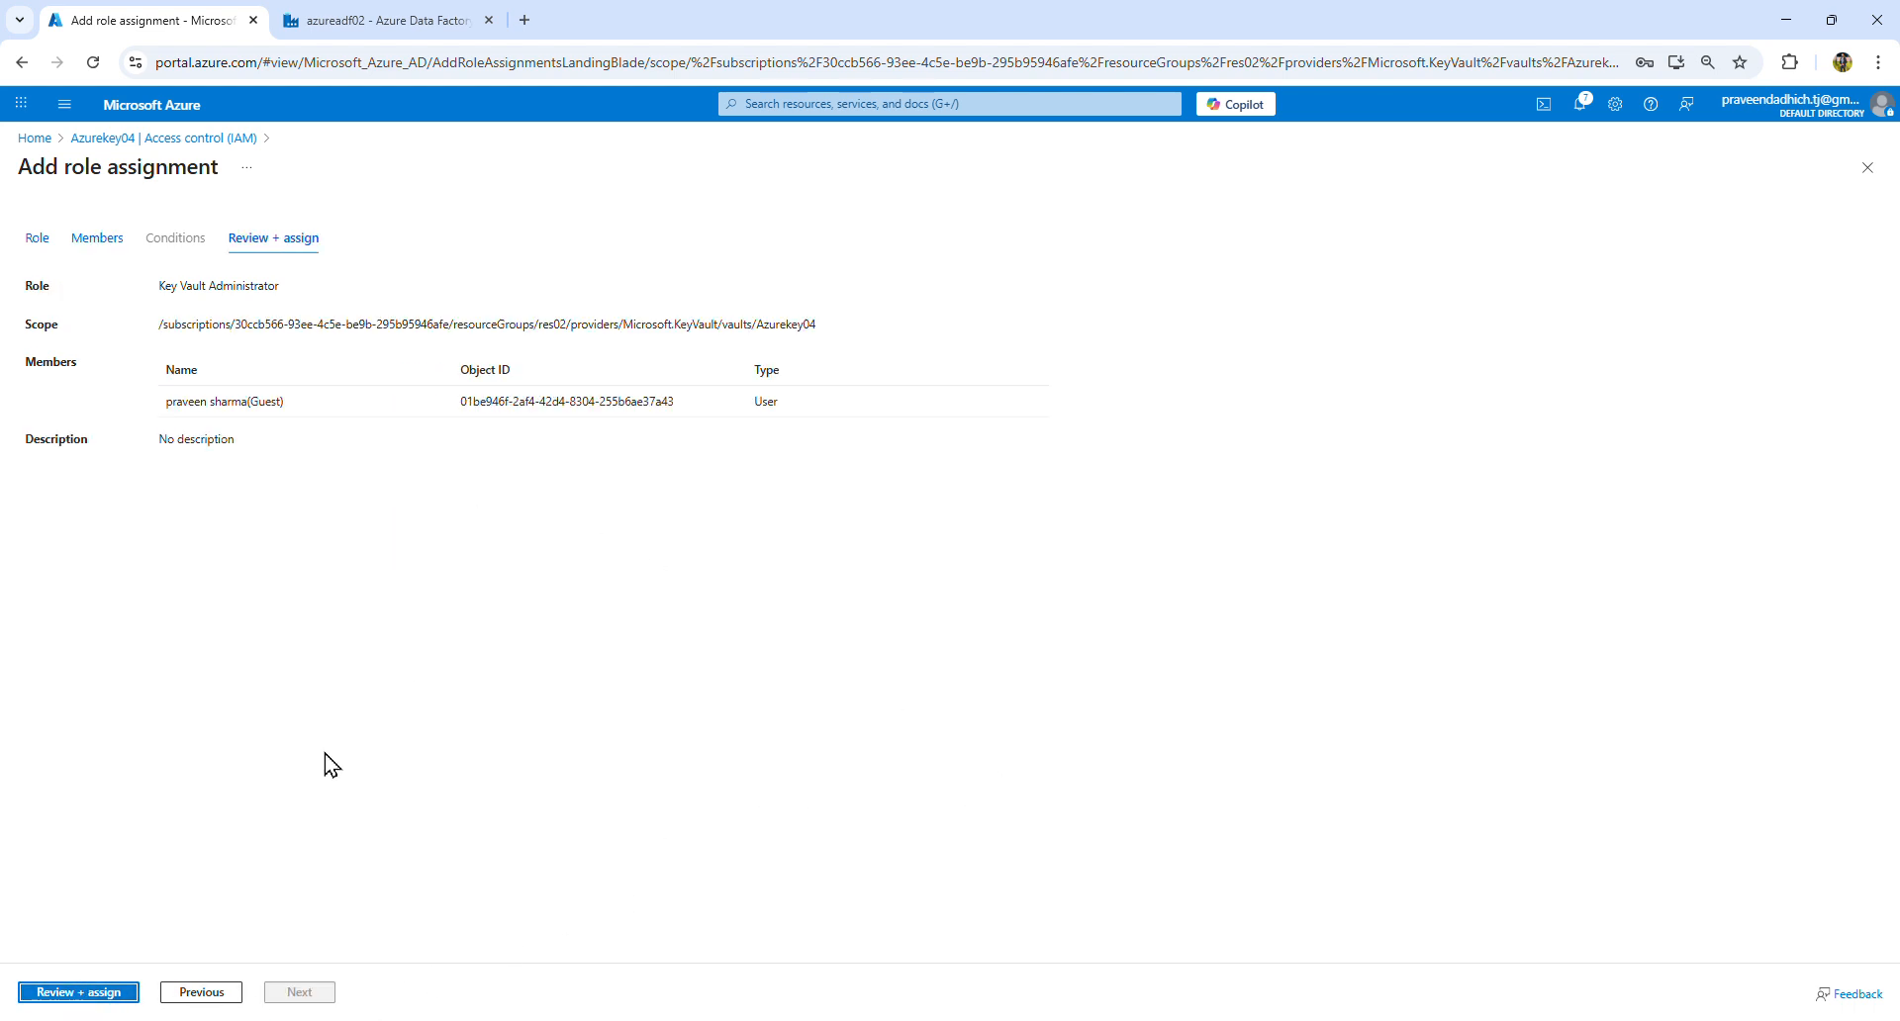
left_click(98, 993)
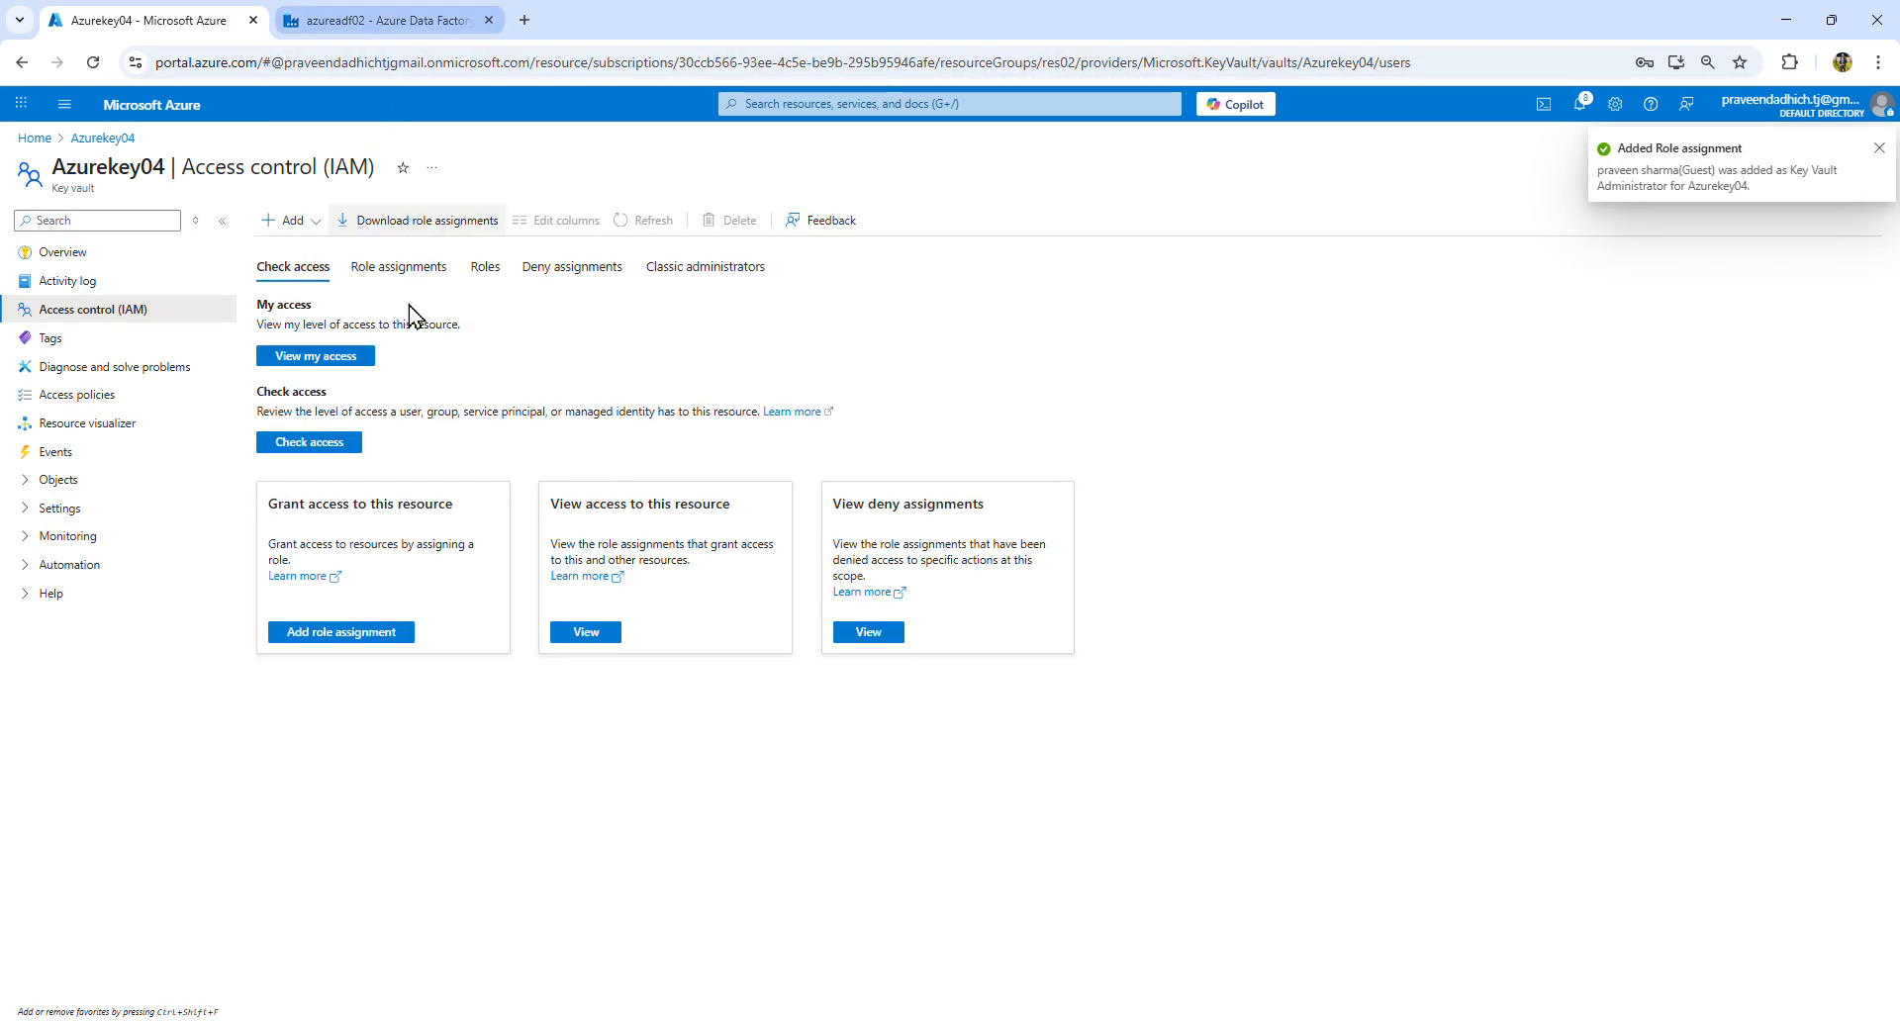
Step: Create a manual secret named pass-sa in the Azurekey04 vault, entering the password as its secret value
left_click(61, 253)
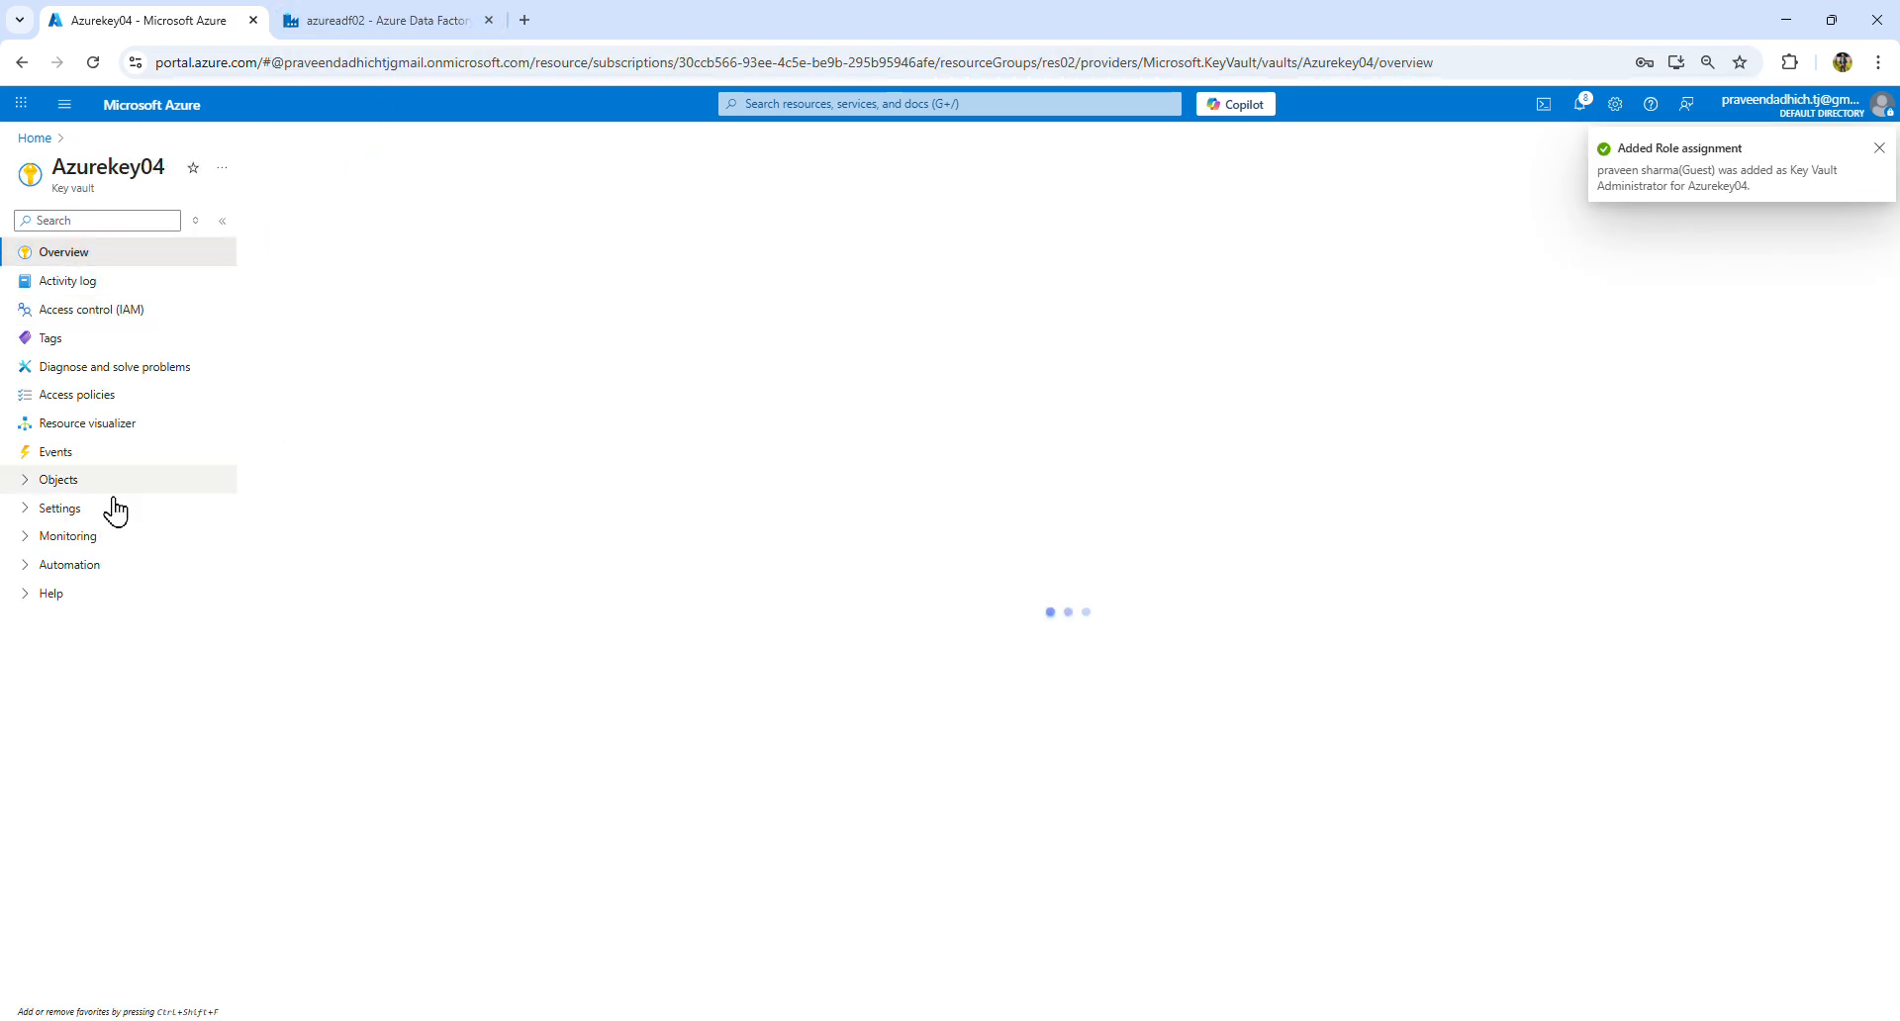
left_click(61, 481)
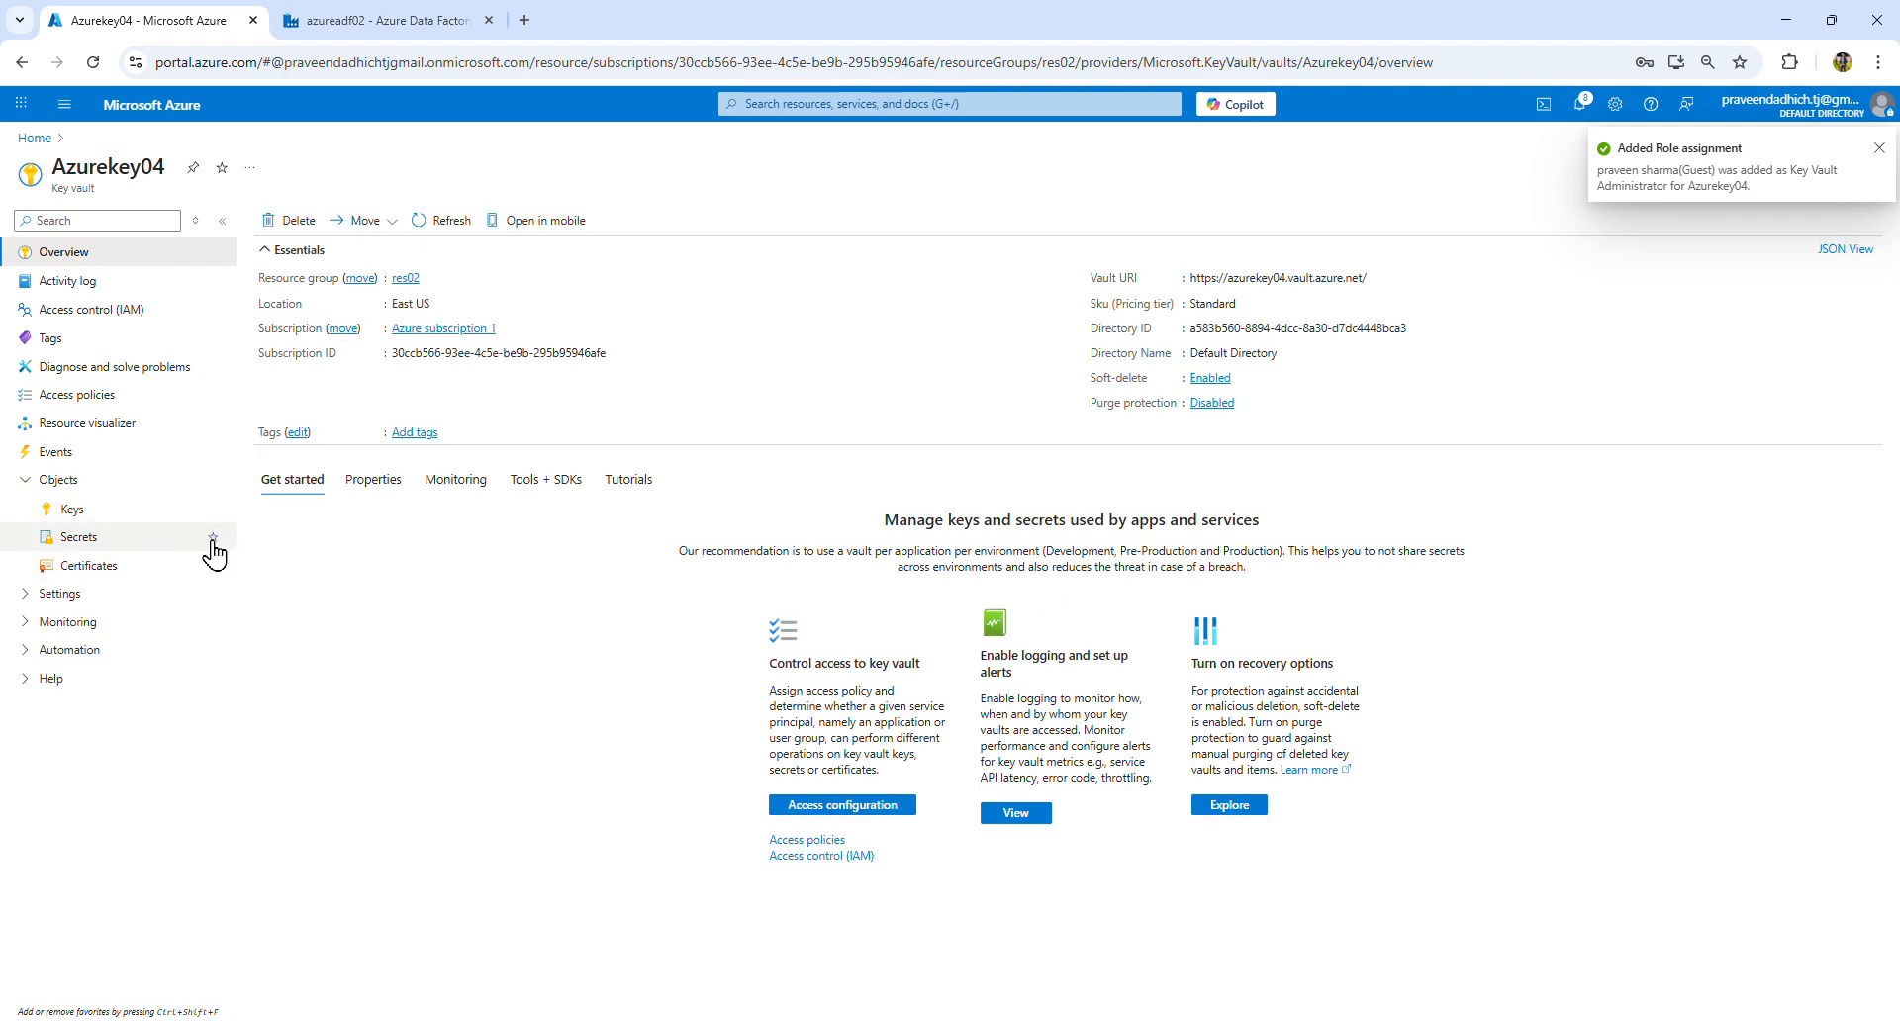
left_click(86, 538)
left_click(319, 230)
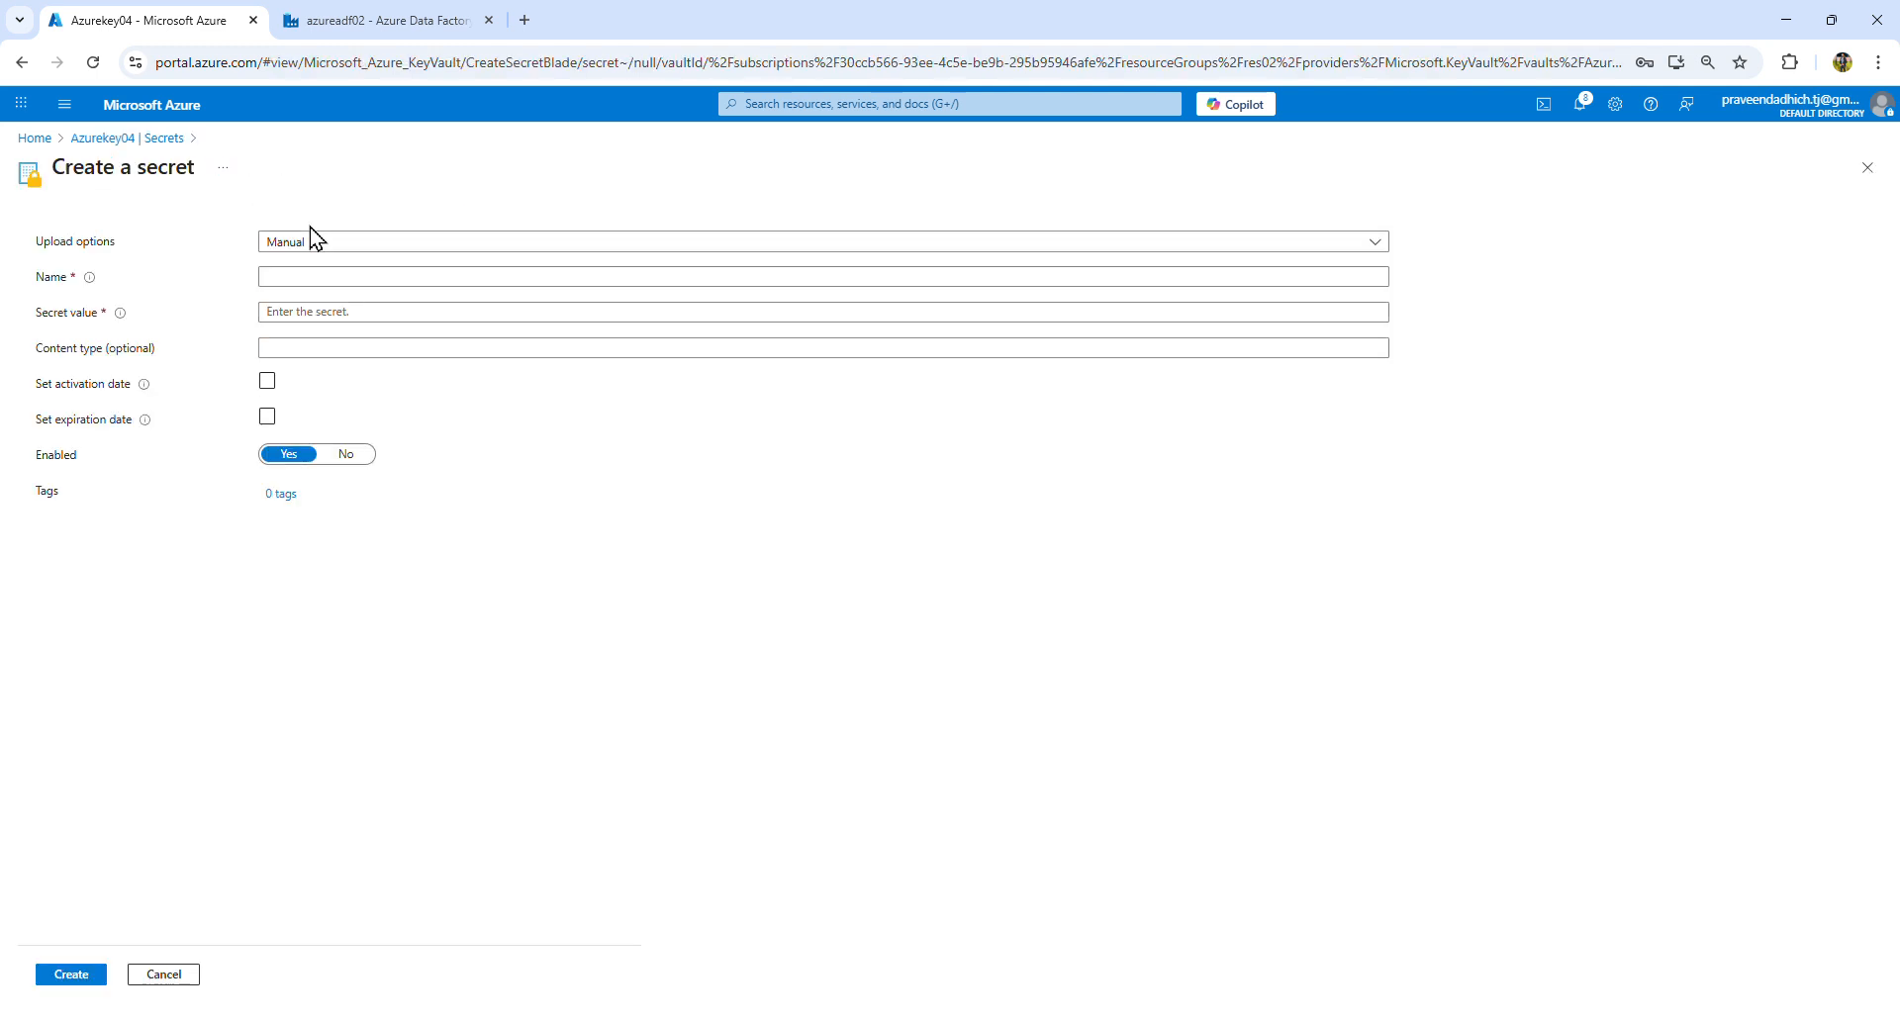
type("pass-sa")
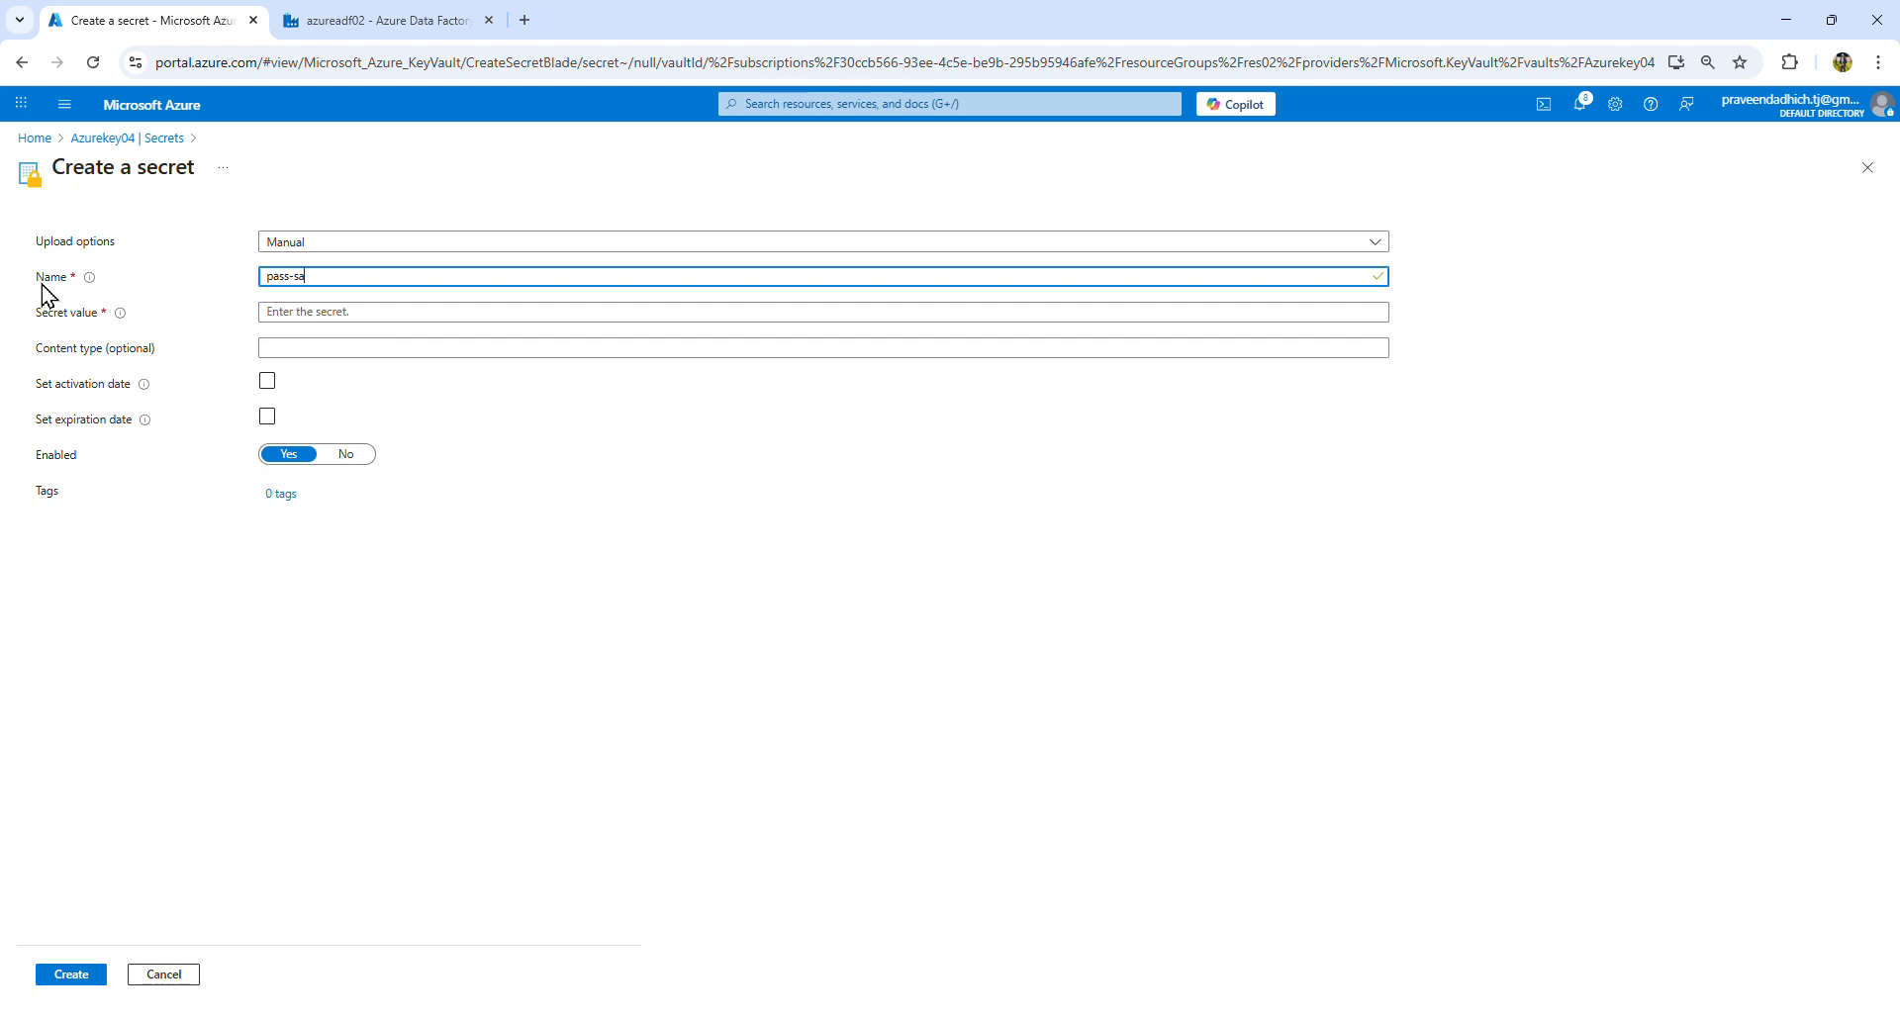
double_click(51, 278)
left_click(315, 314)
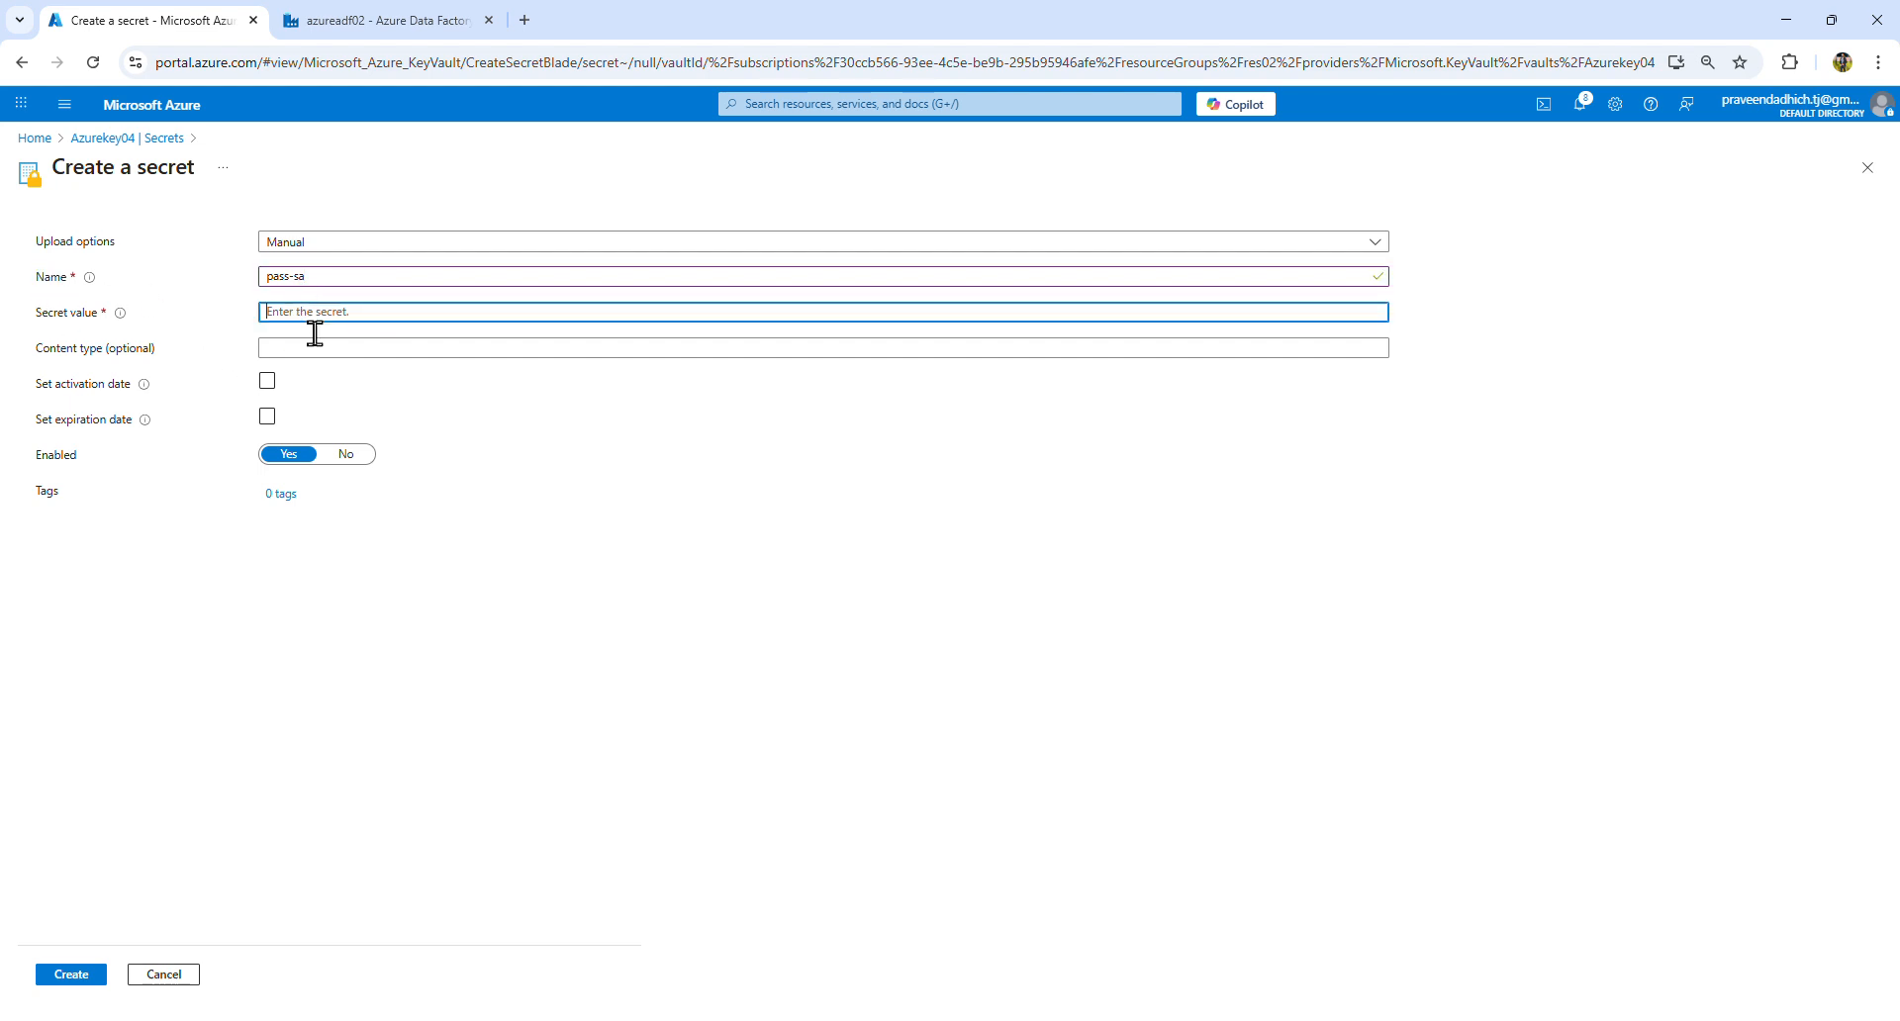
type("••")
left_click(93, 980)
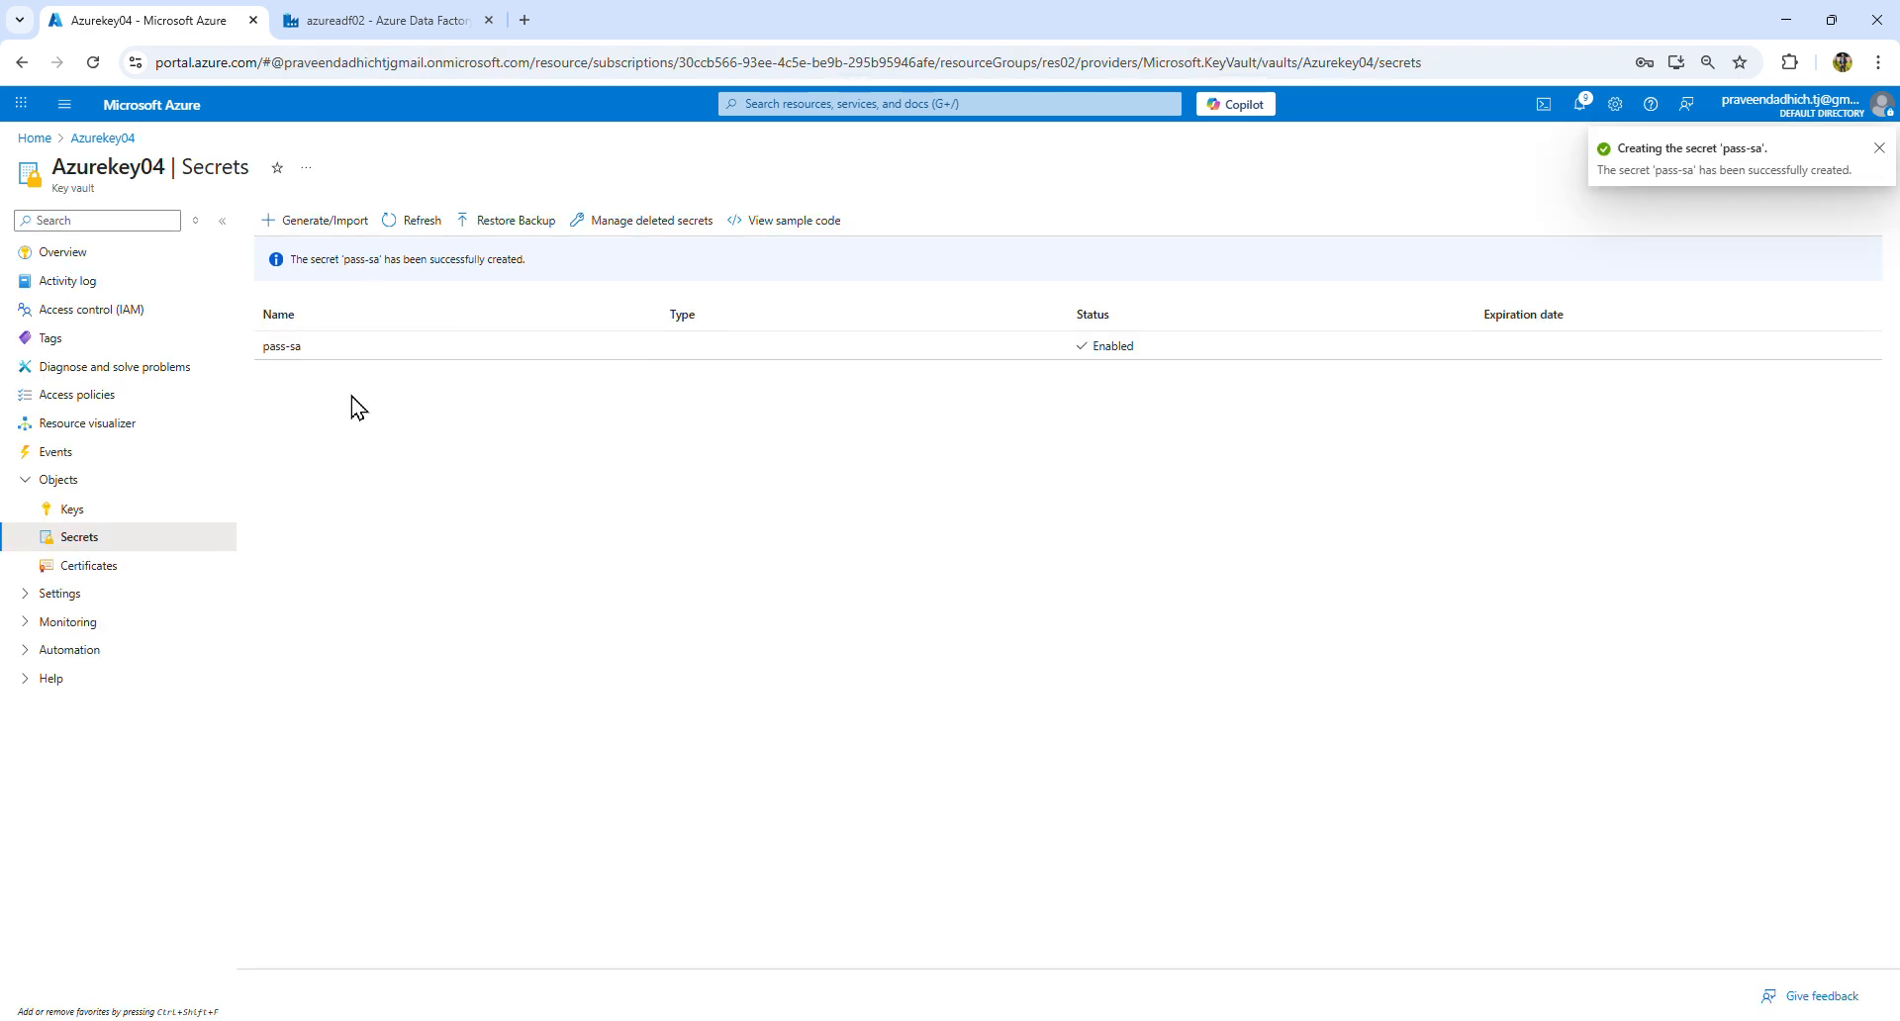
Step: Switch to the azureadf02 data factory and add a Copy data activity to pipeline4
left_click_drag(318, 348, 265, 349)
left_click(340, 20)
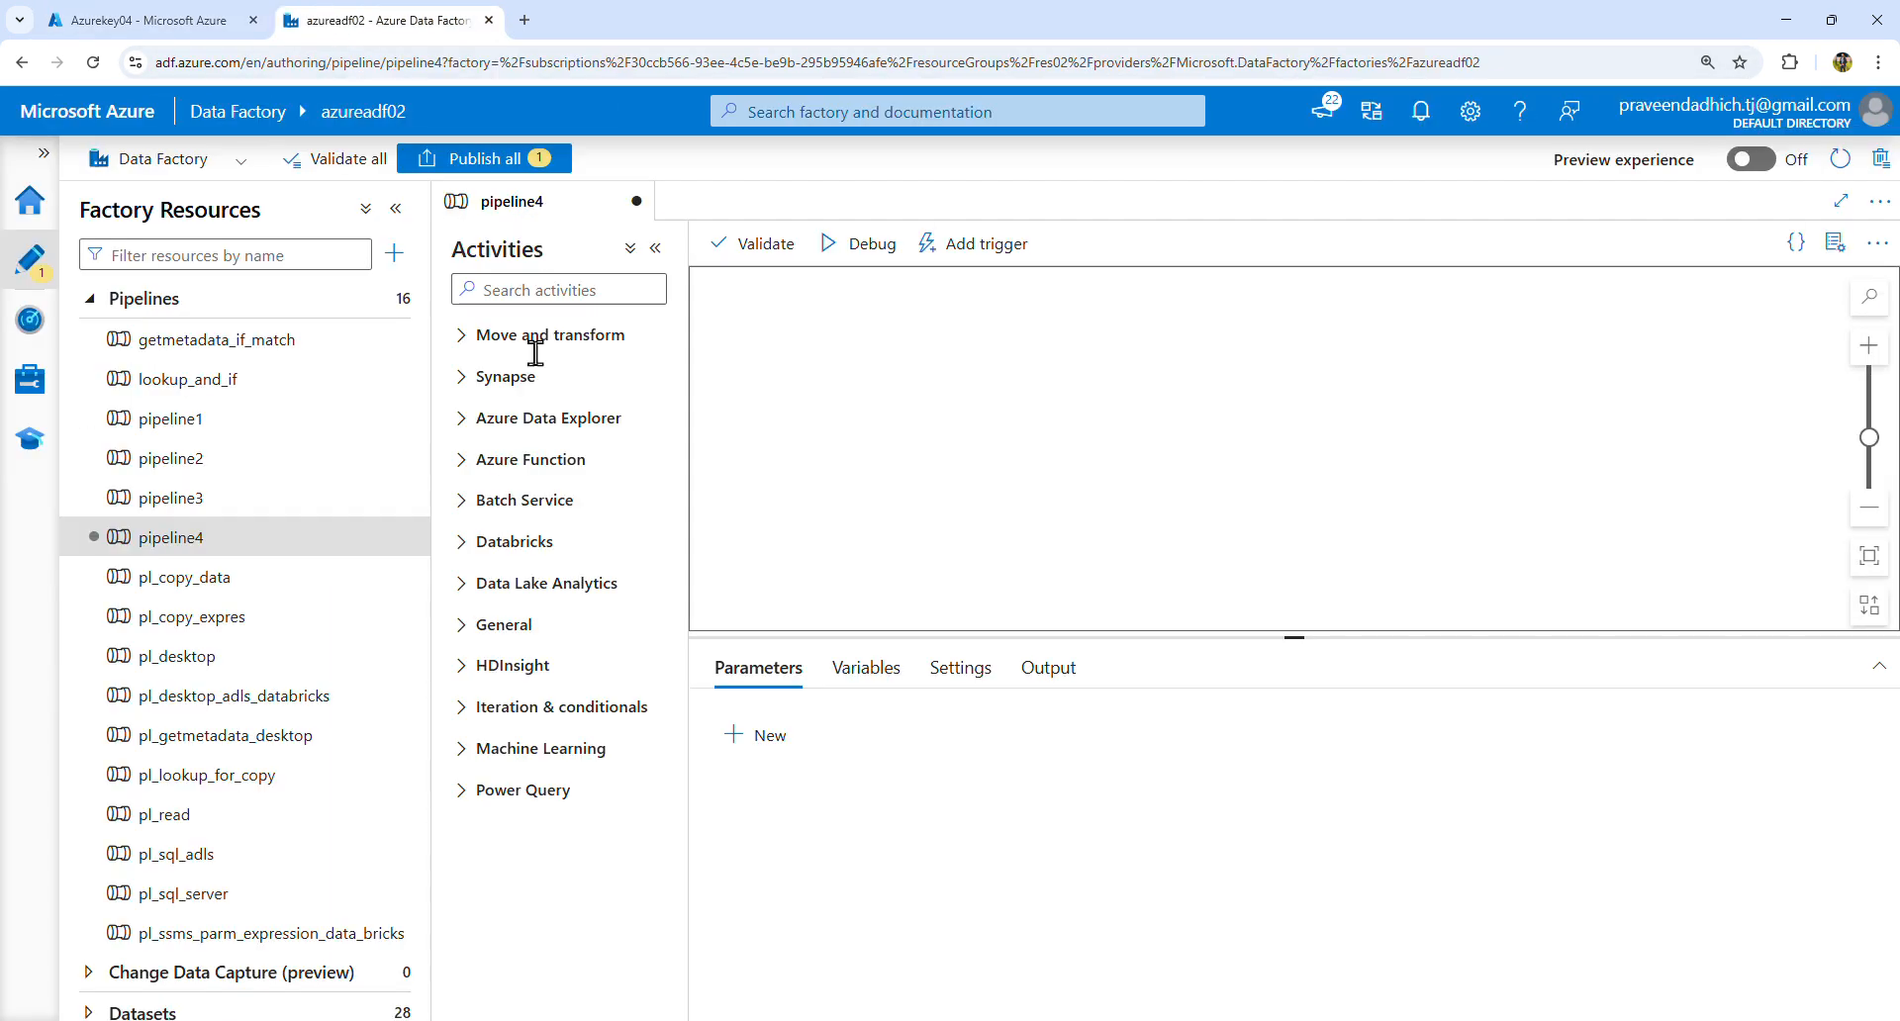
left_click(148, 20)
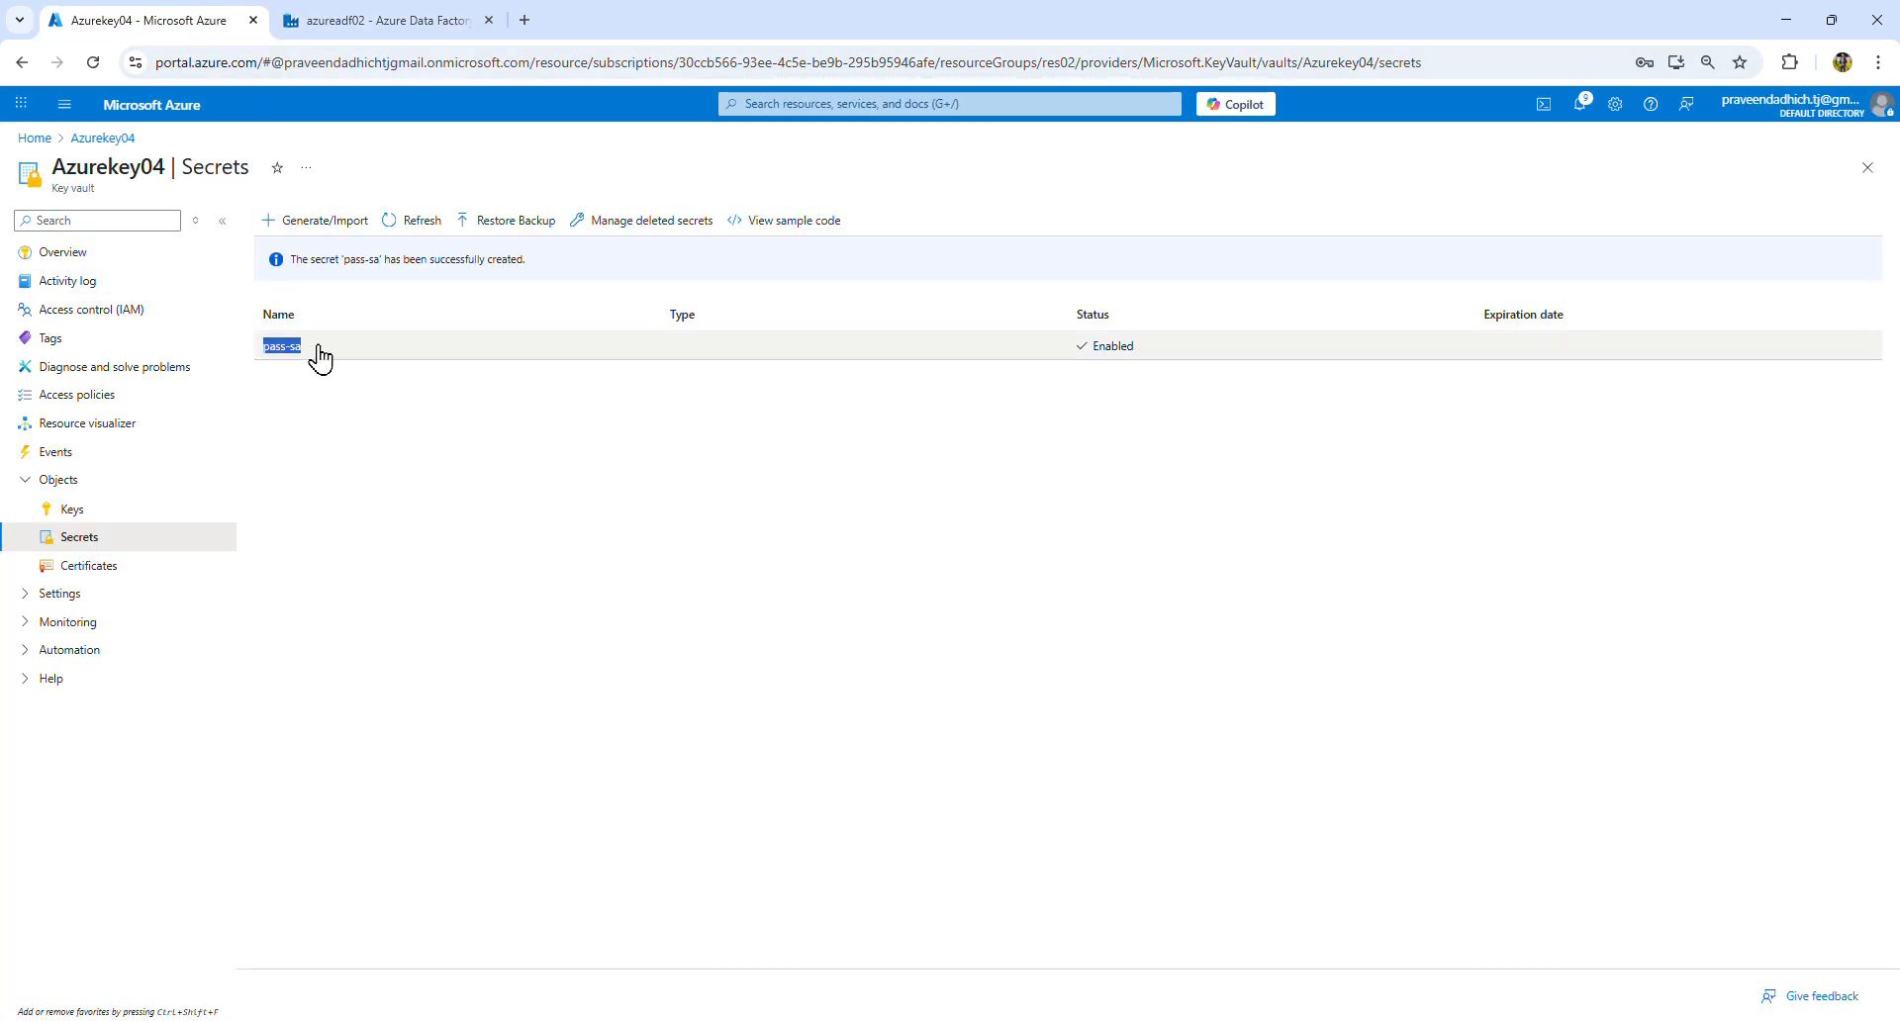
left_click(376, 29)
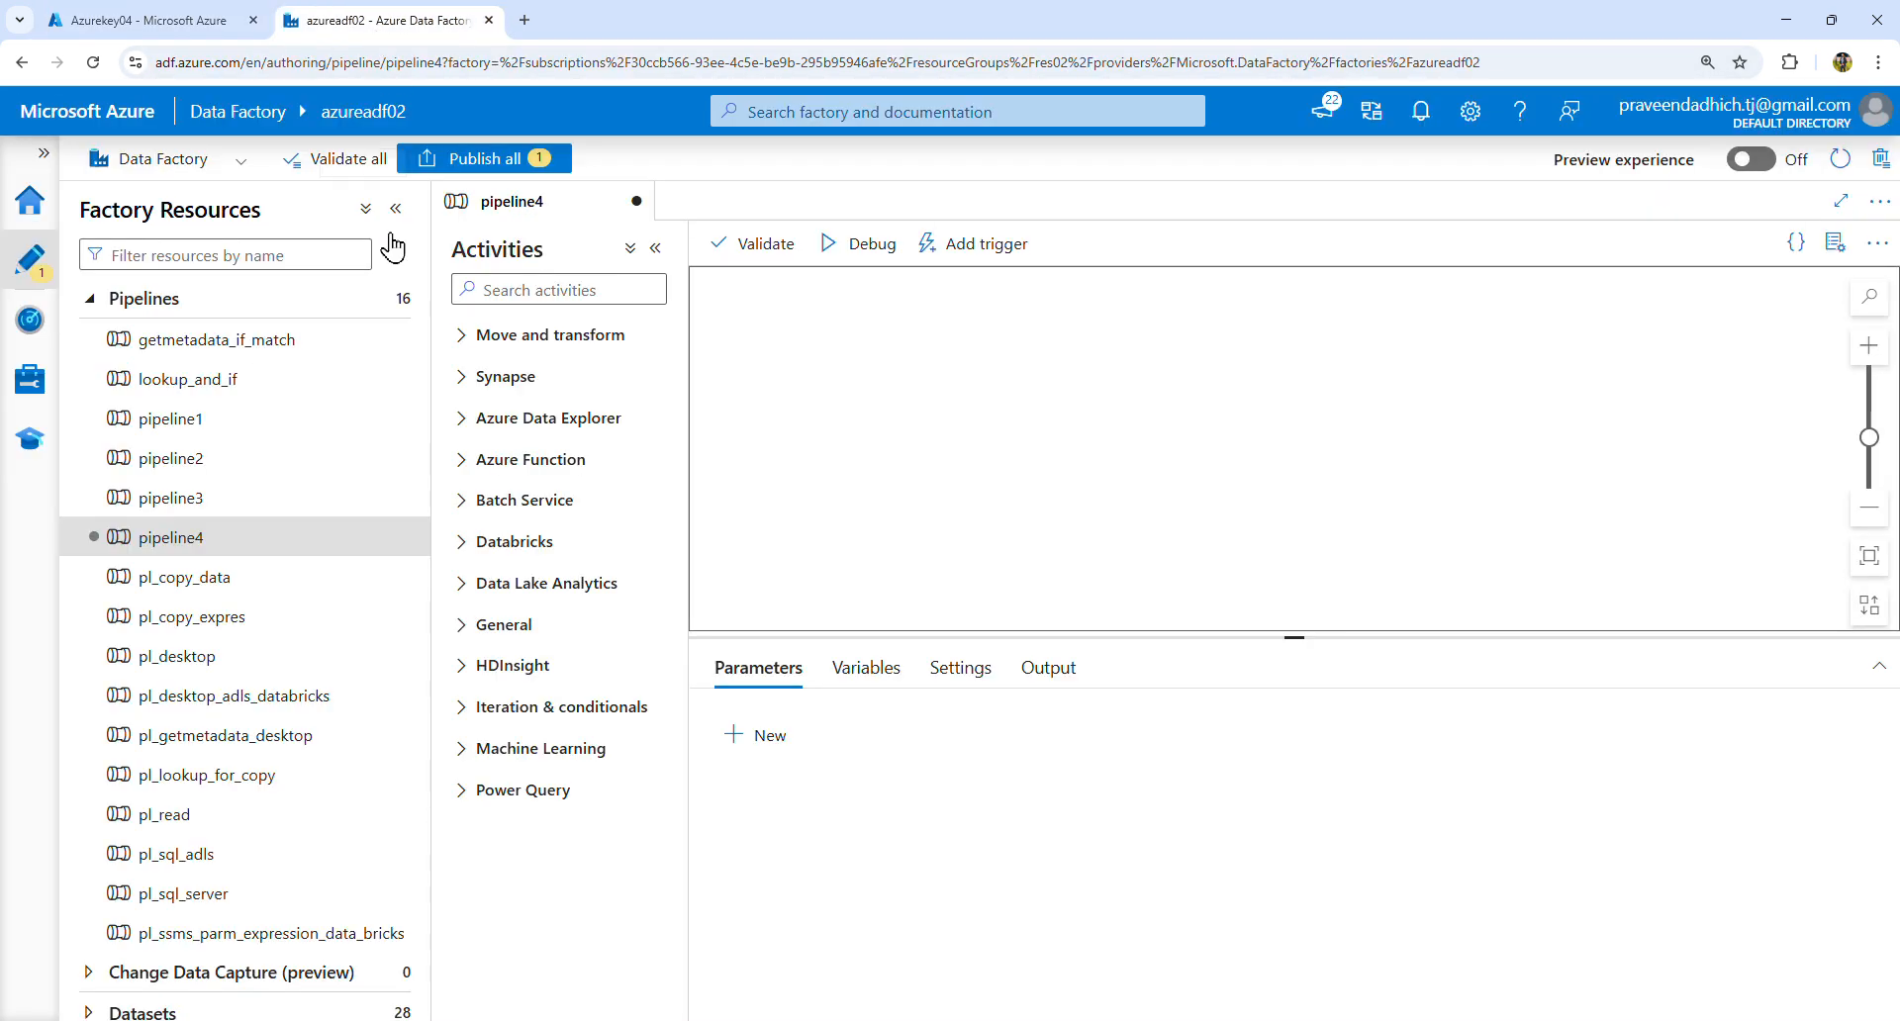
left_click(544, 288)
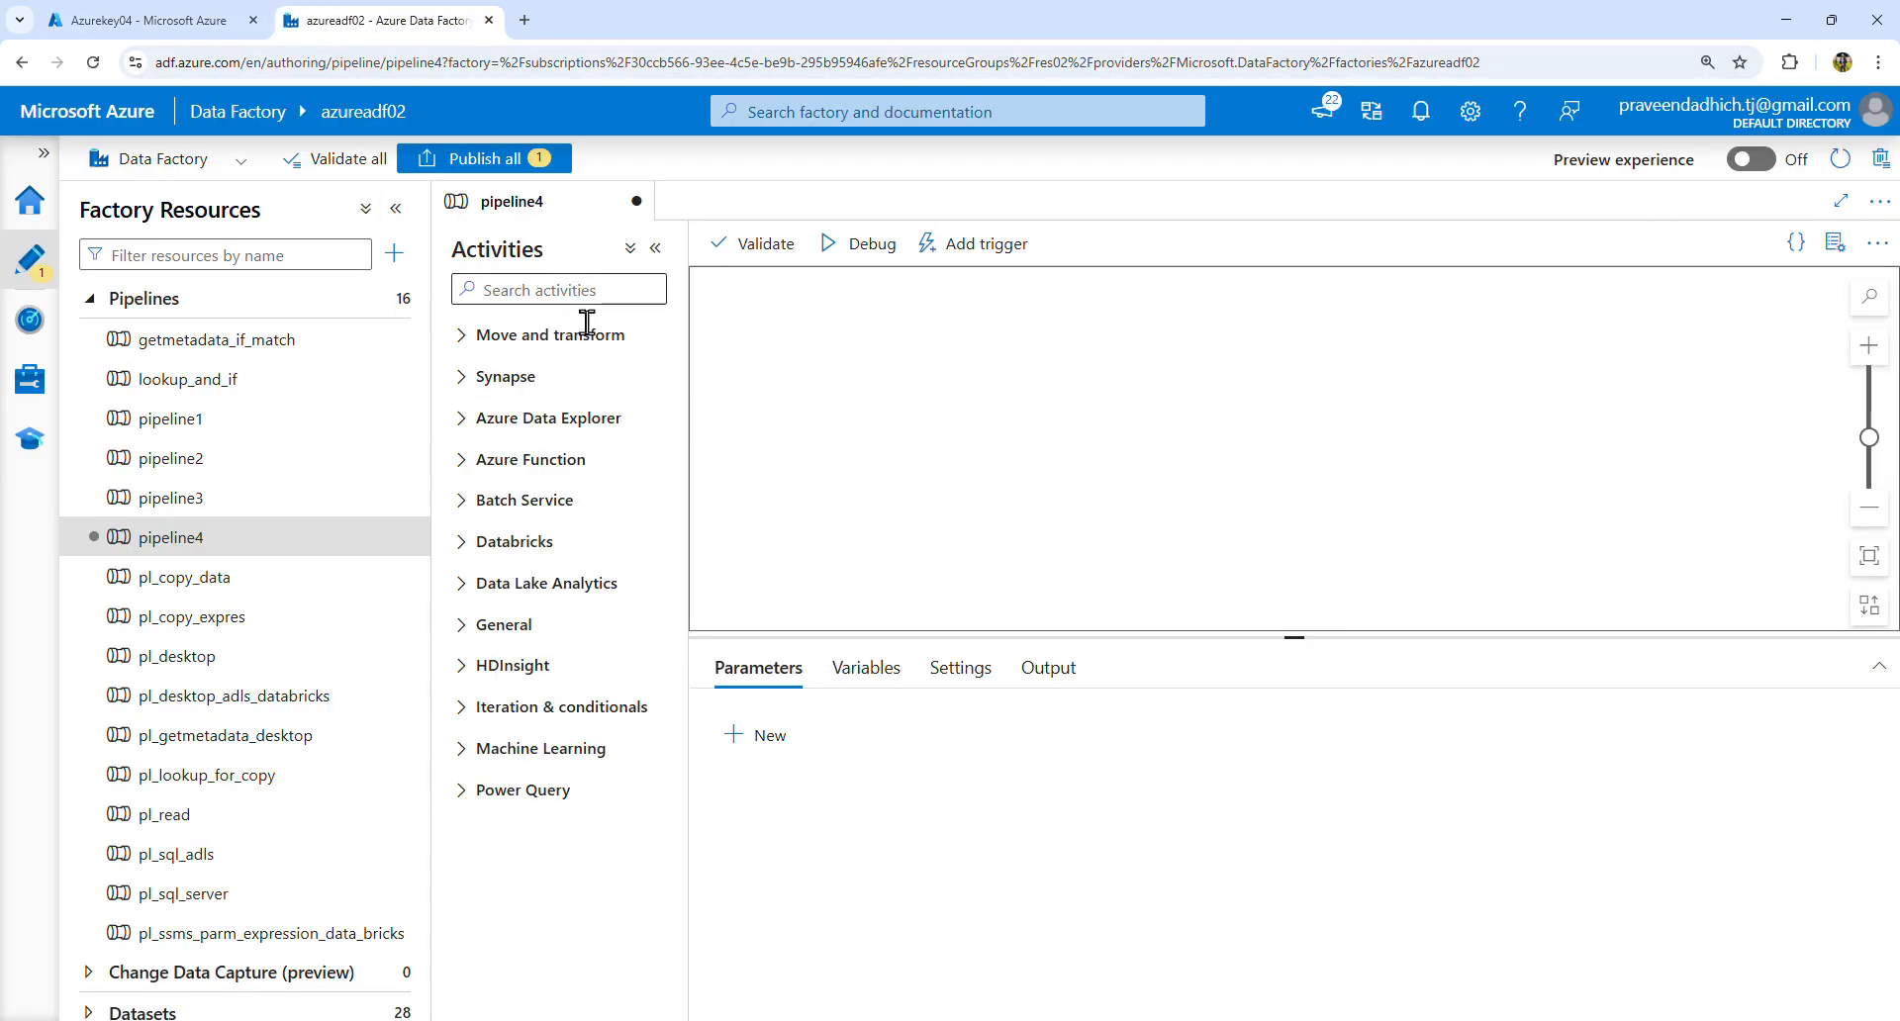
type("copy")
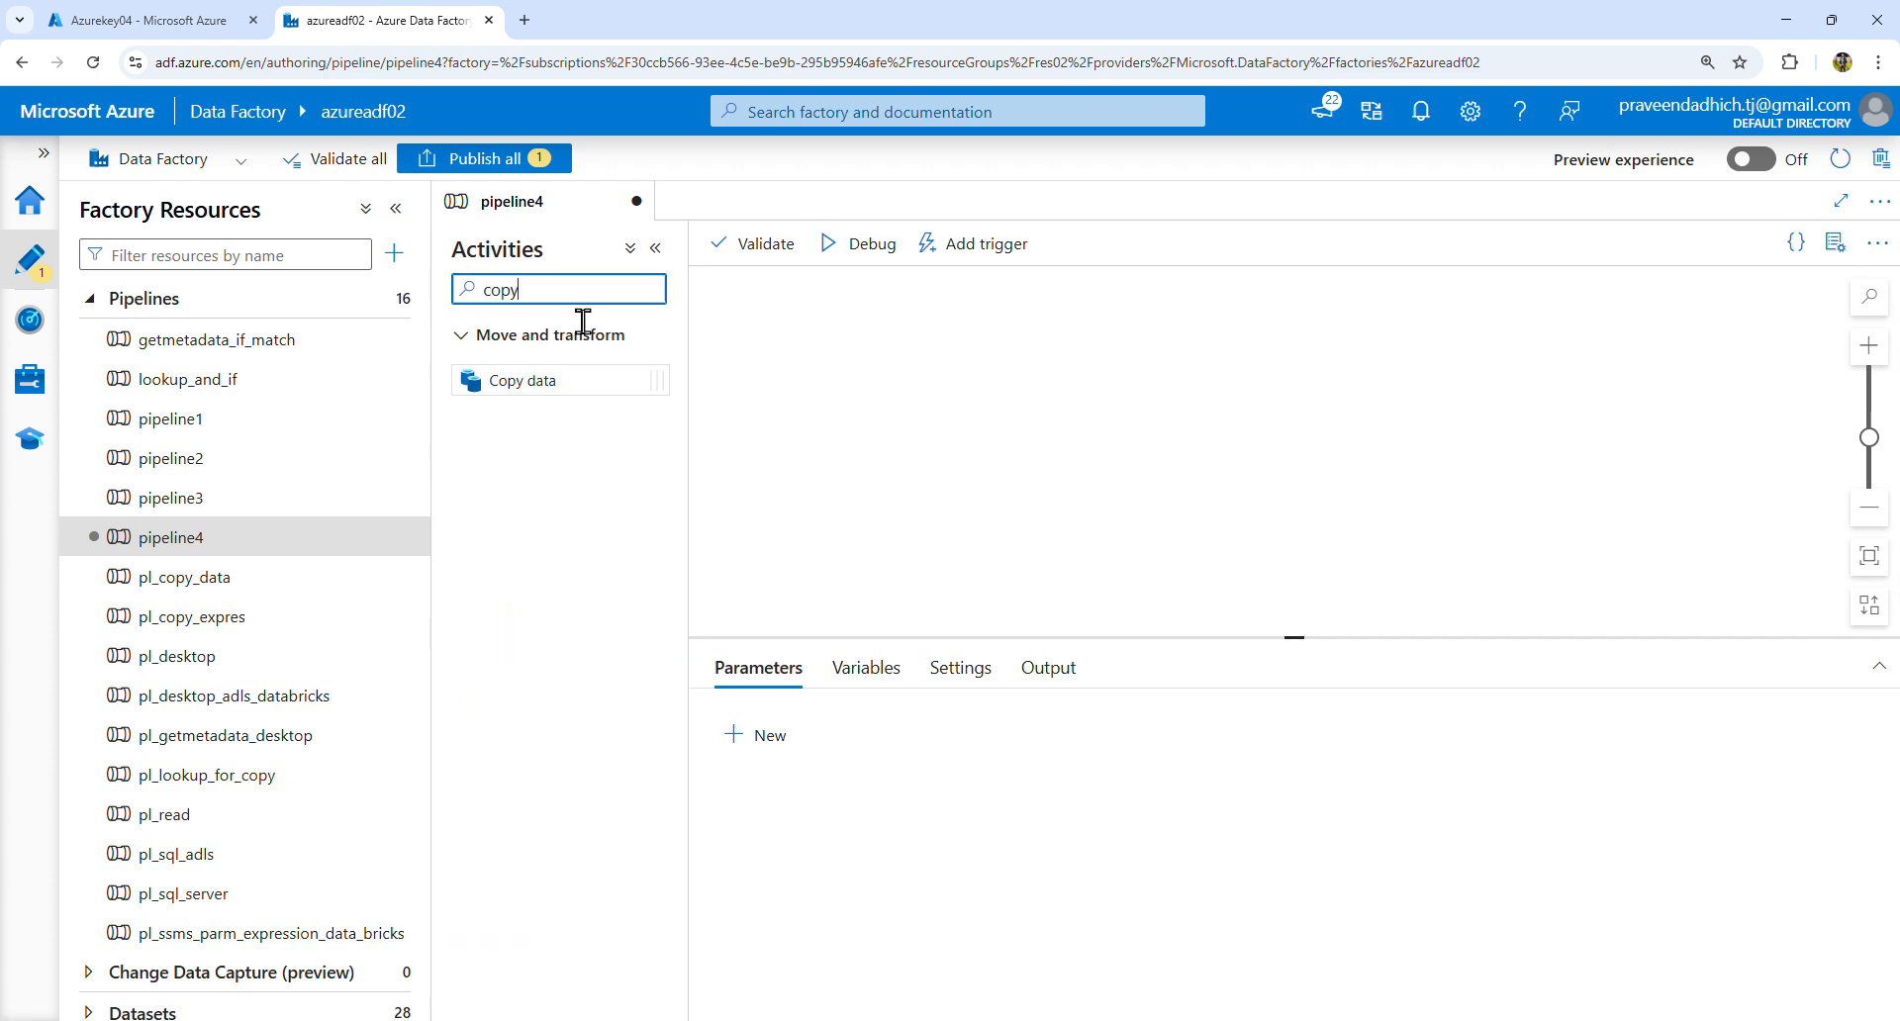
left_click_drag(590, 376, 987, 445)
Step: Start a new SQL Server source dataset for the copy activity and name it ds_sqlserver
left_click(839, 671)
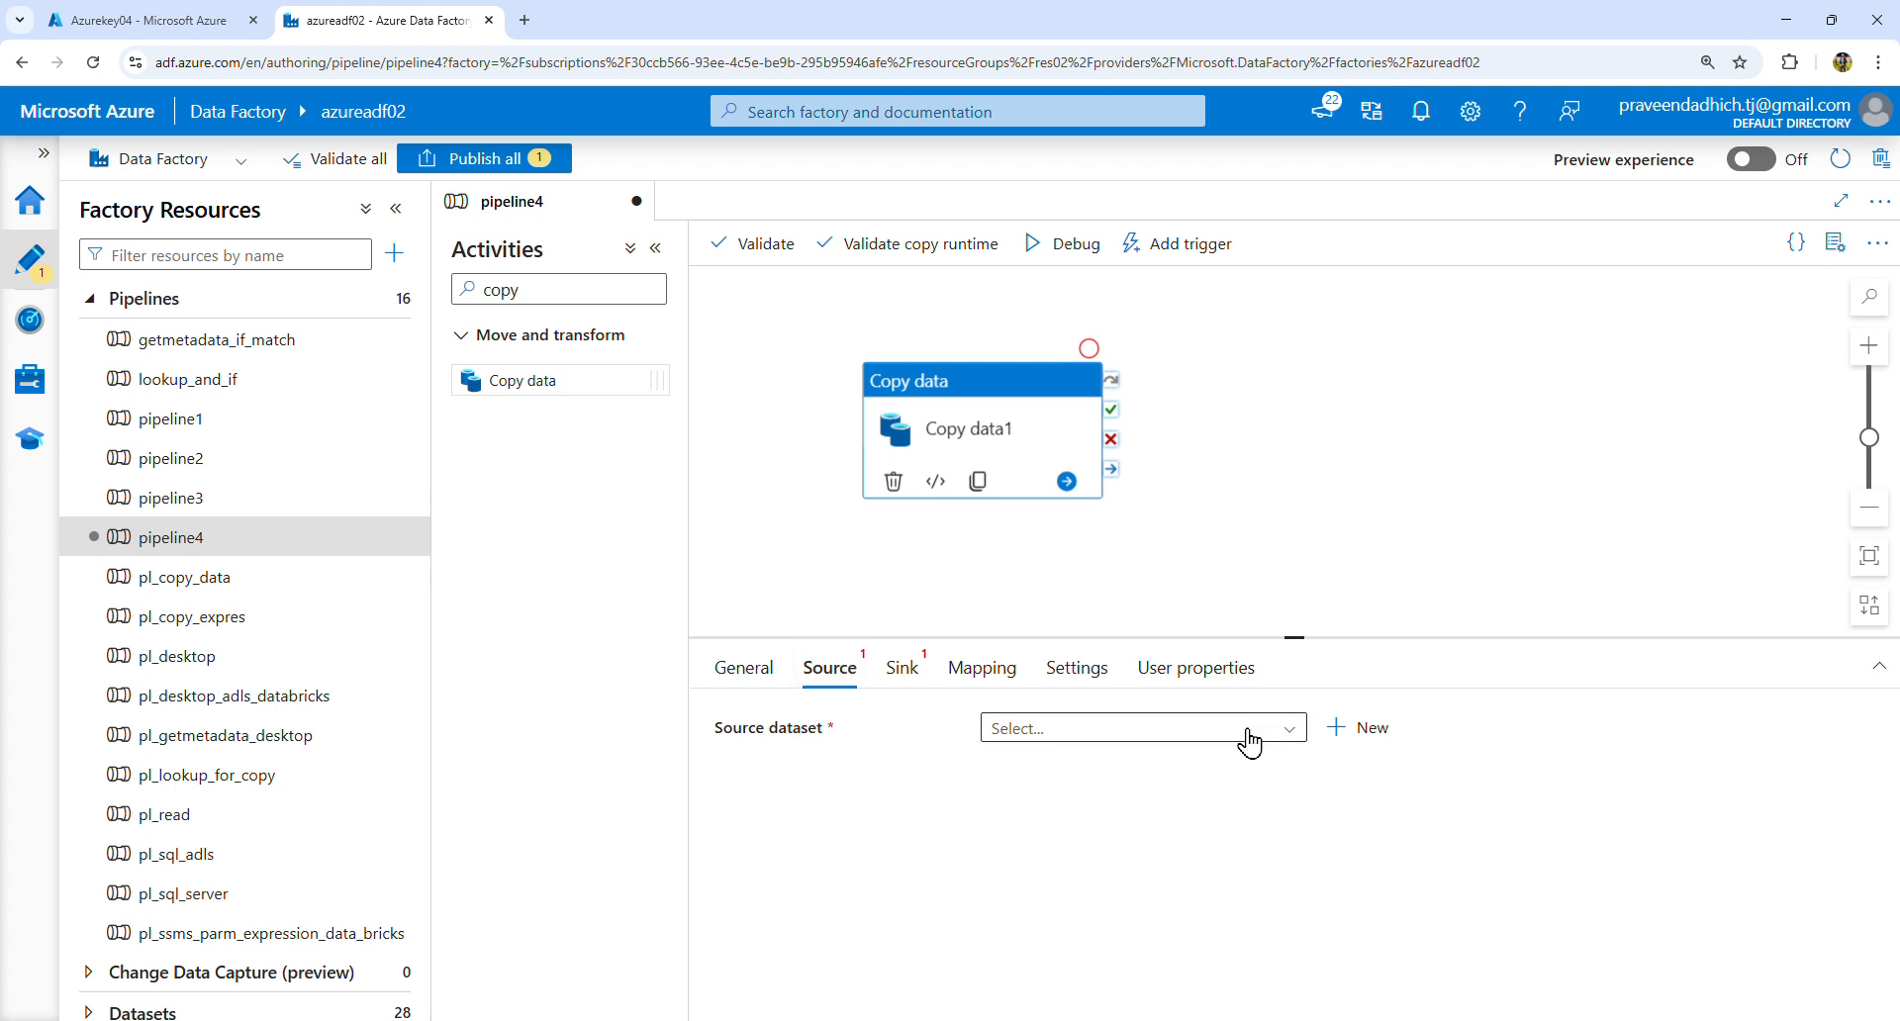
left_click(1385, 732)
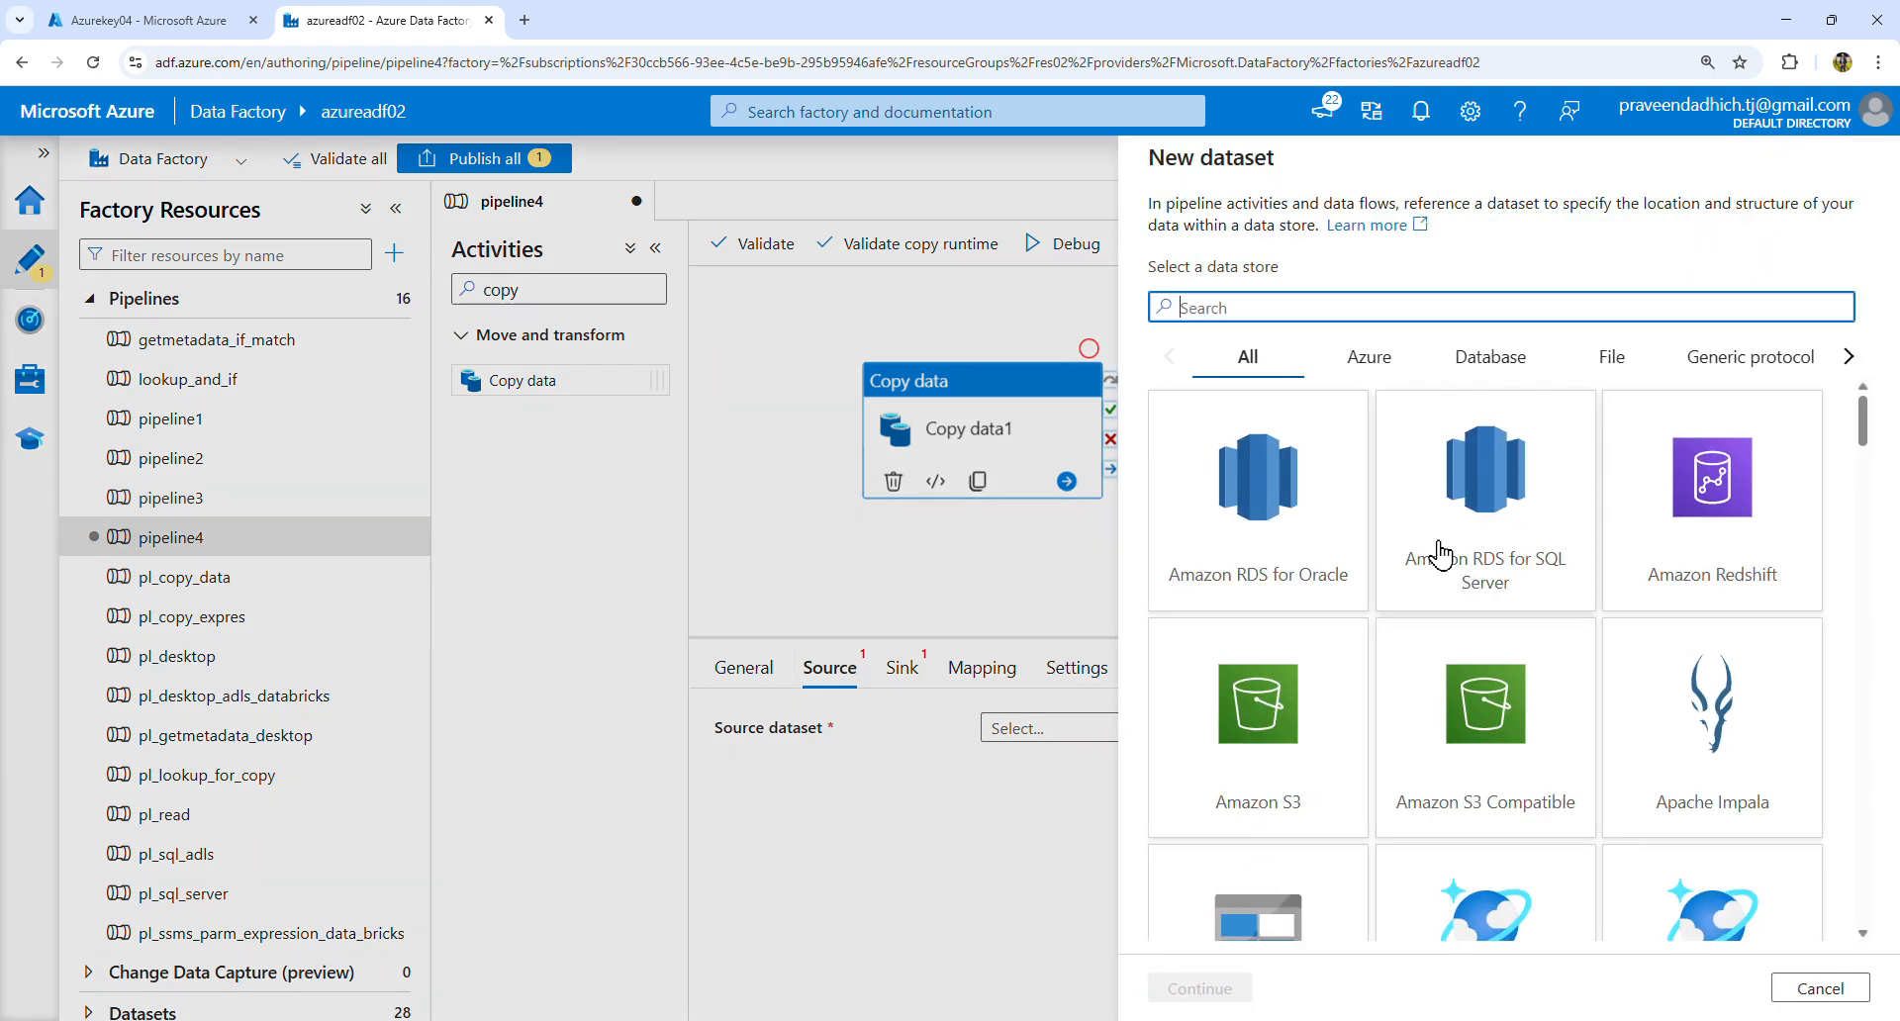
type("sql")
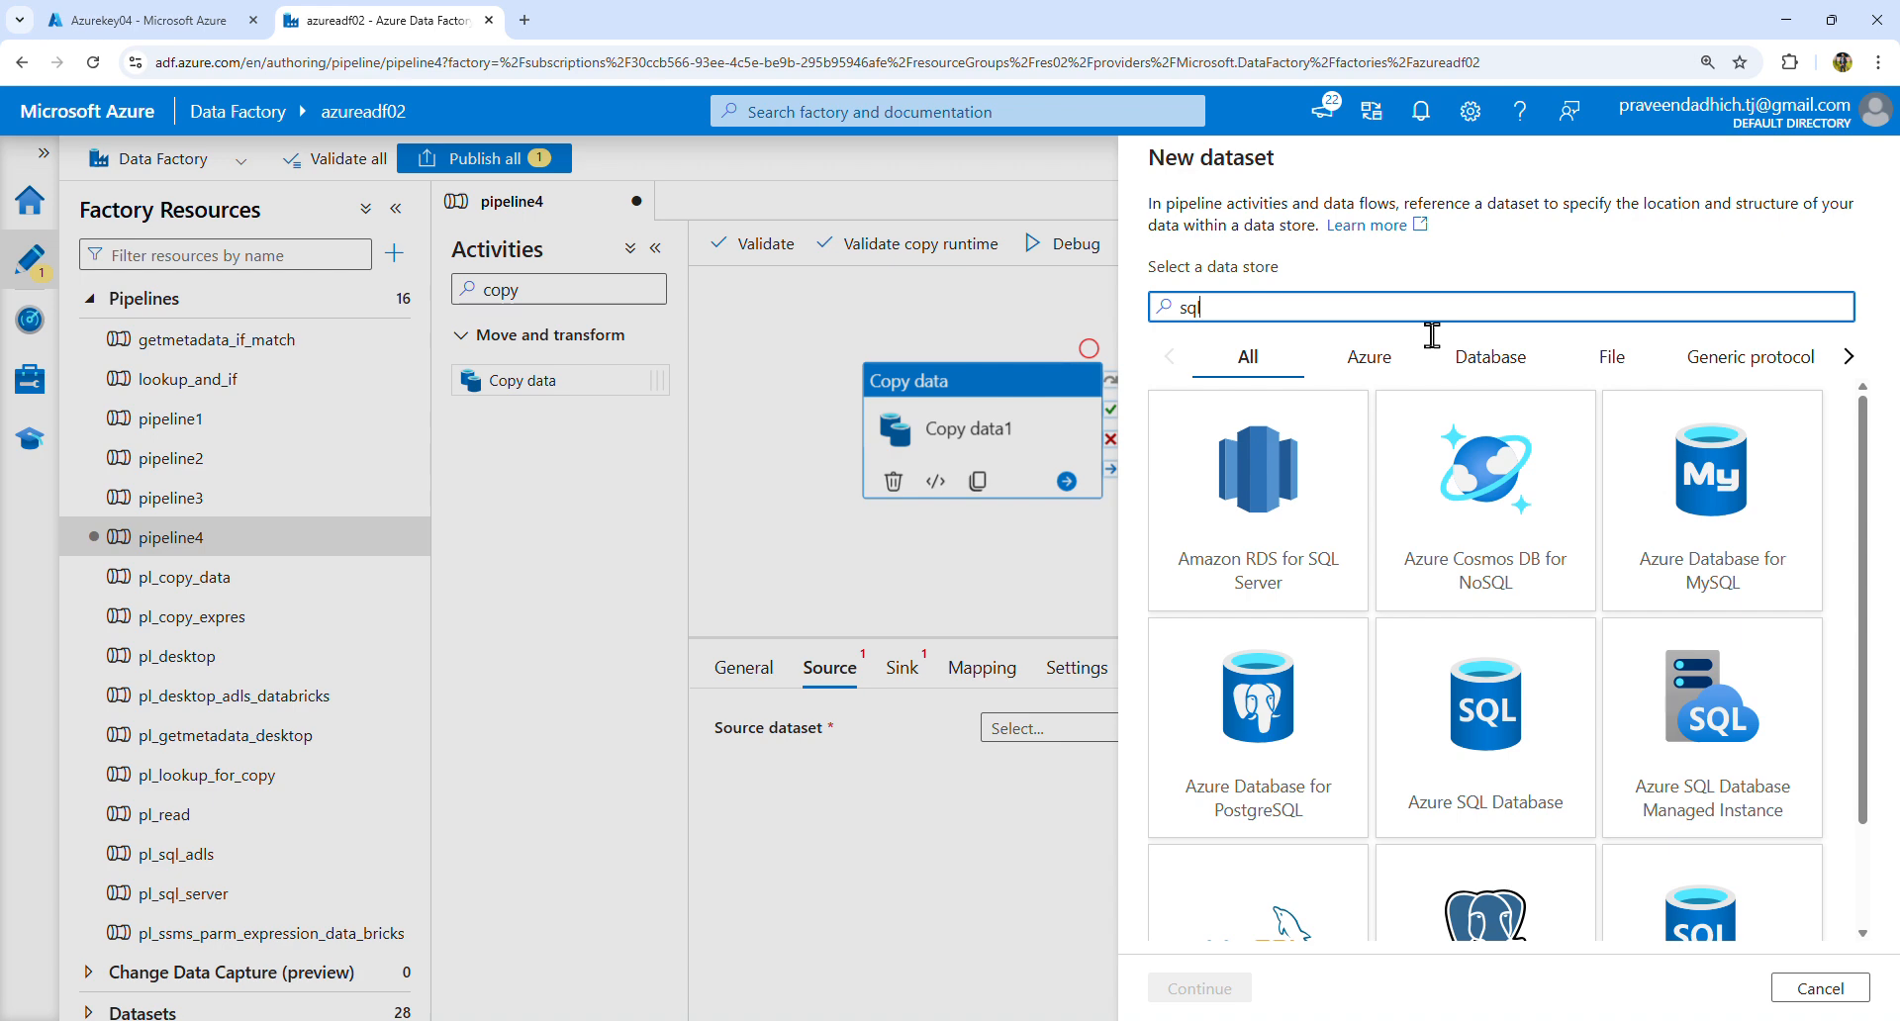
scroll(1583, 699, "down", 2)
double_click(1736, 871)
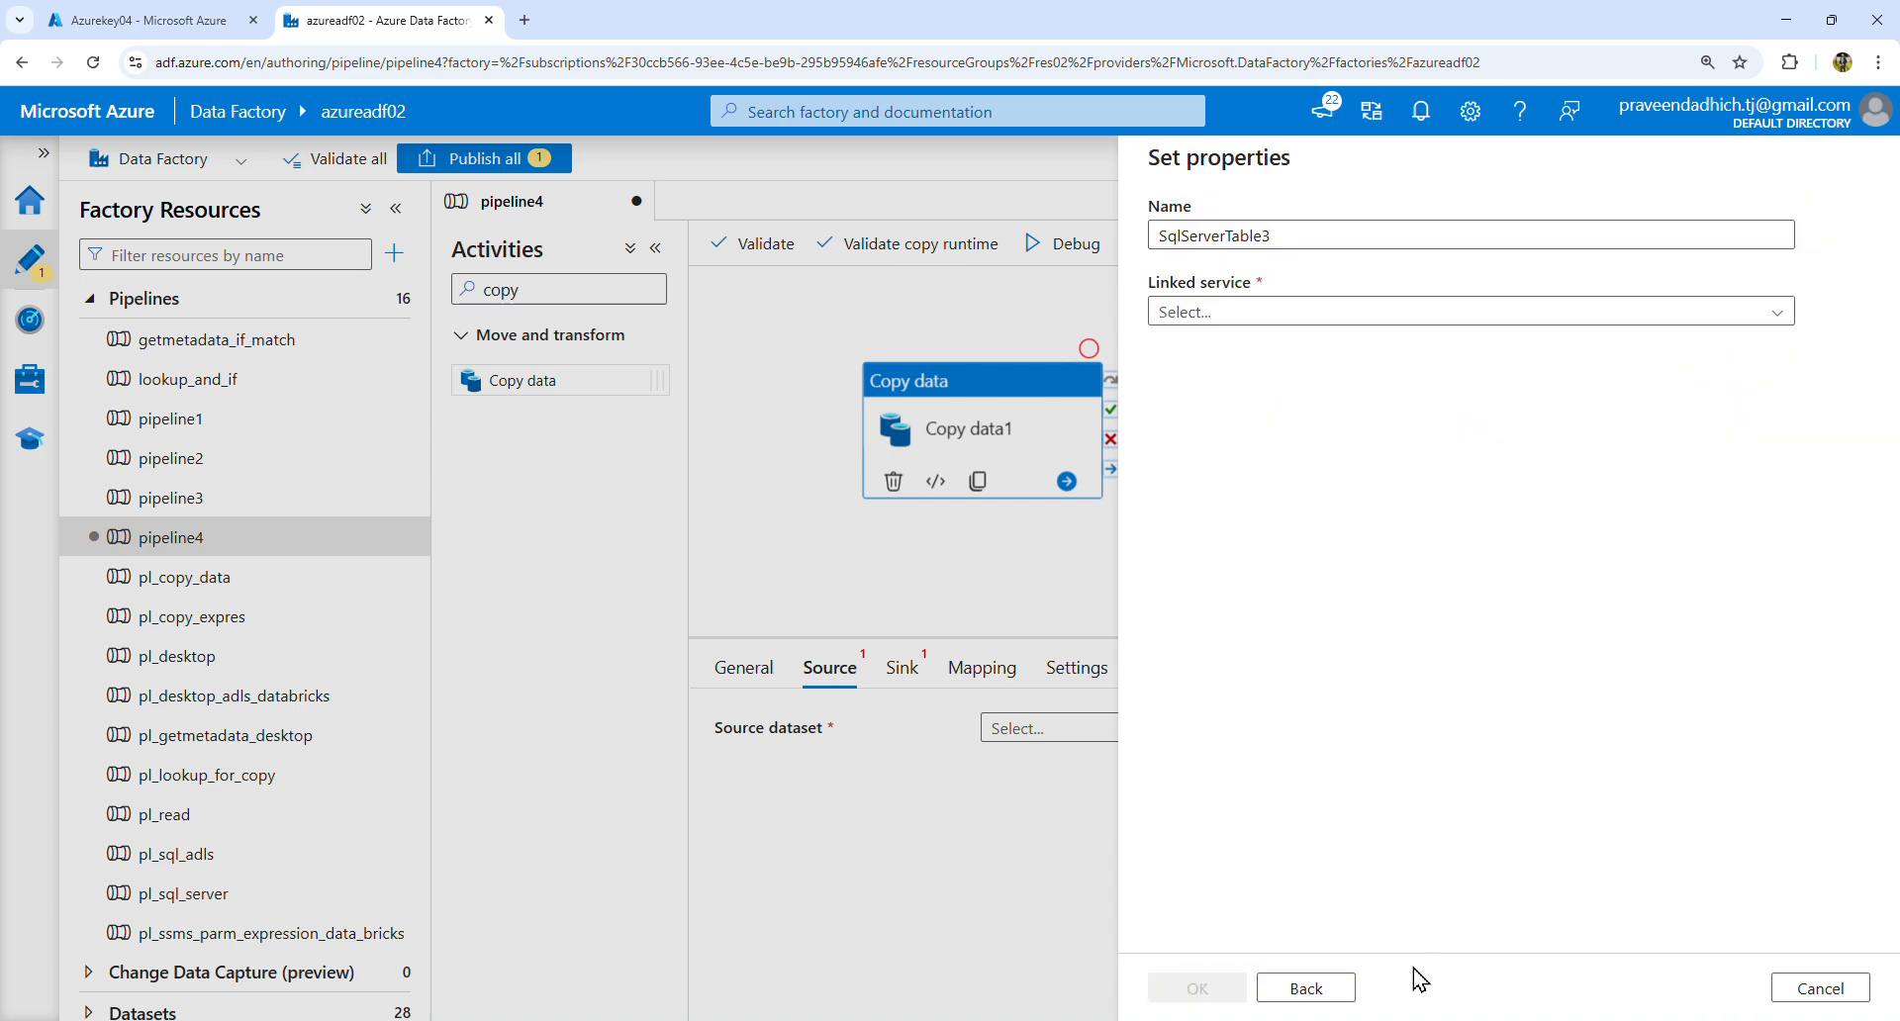
left_click_drag(1279, 237, 1142, 241)
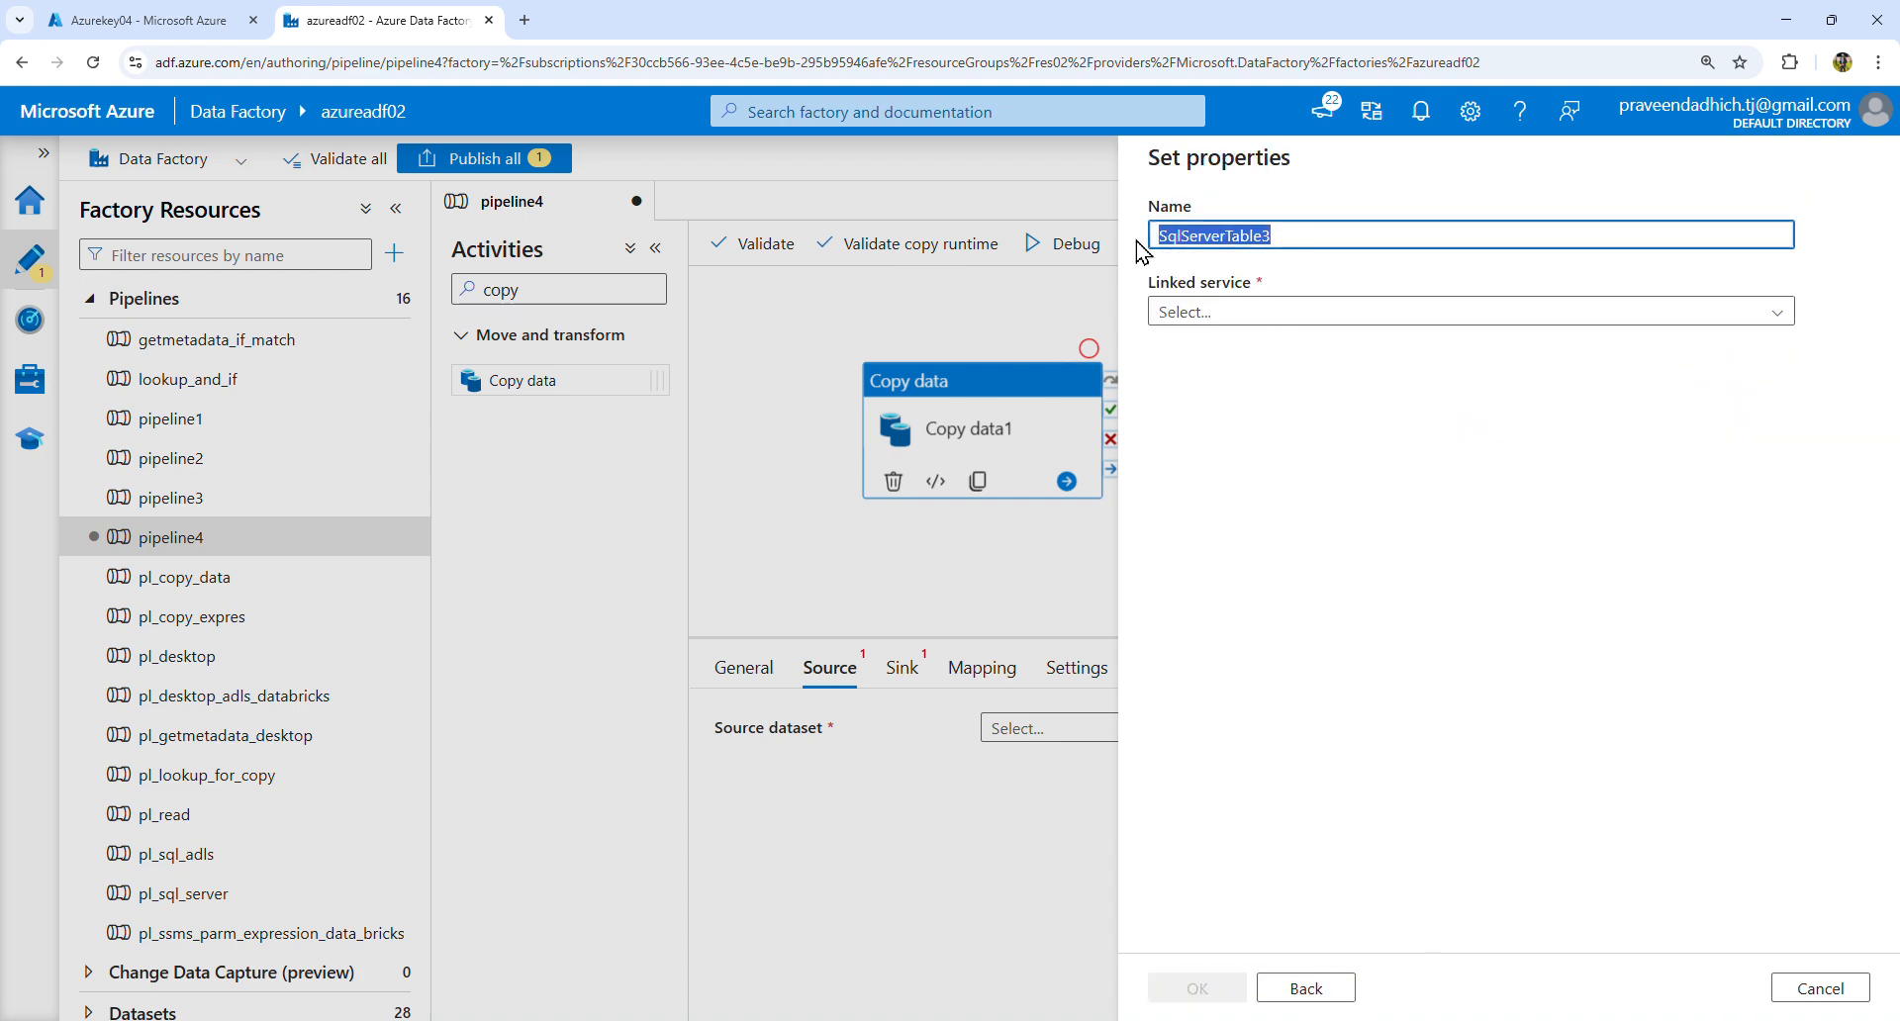
type("ds_sql")
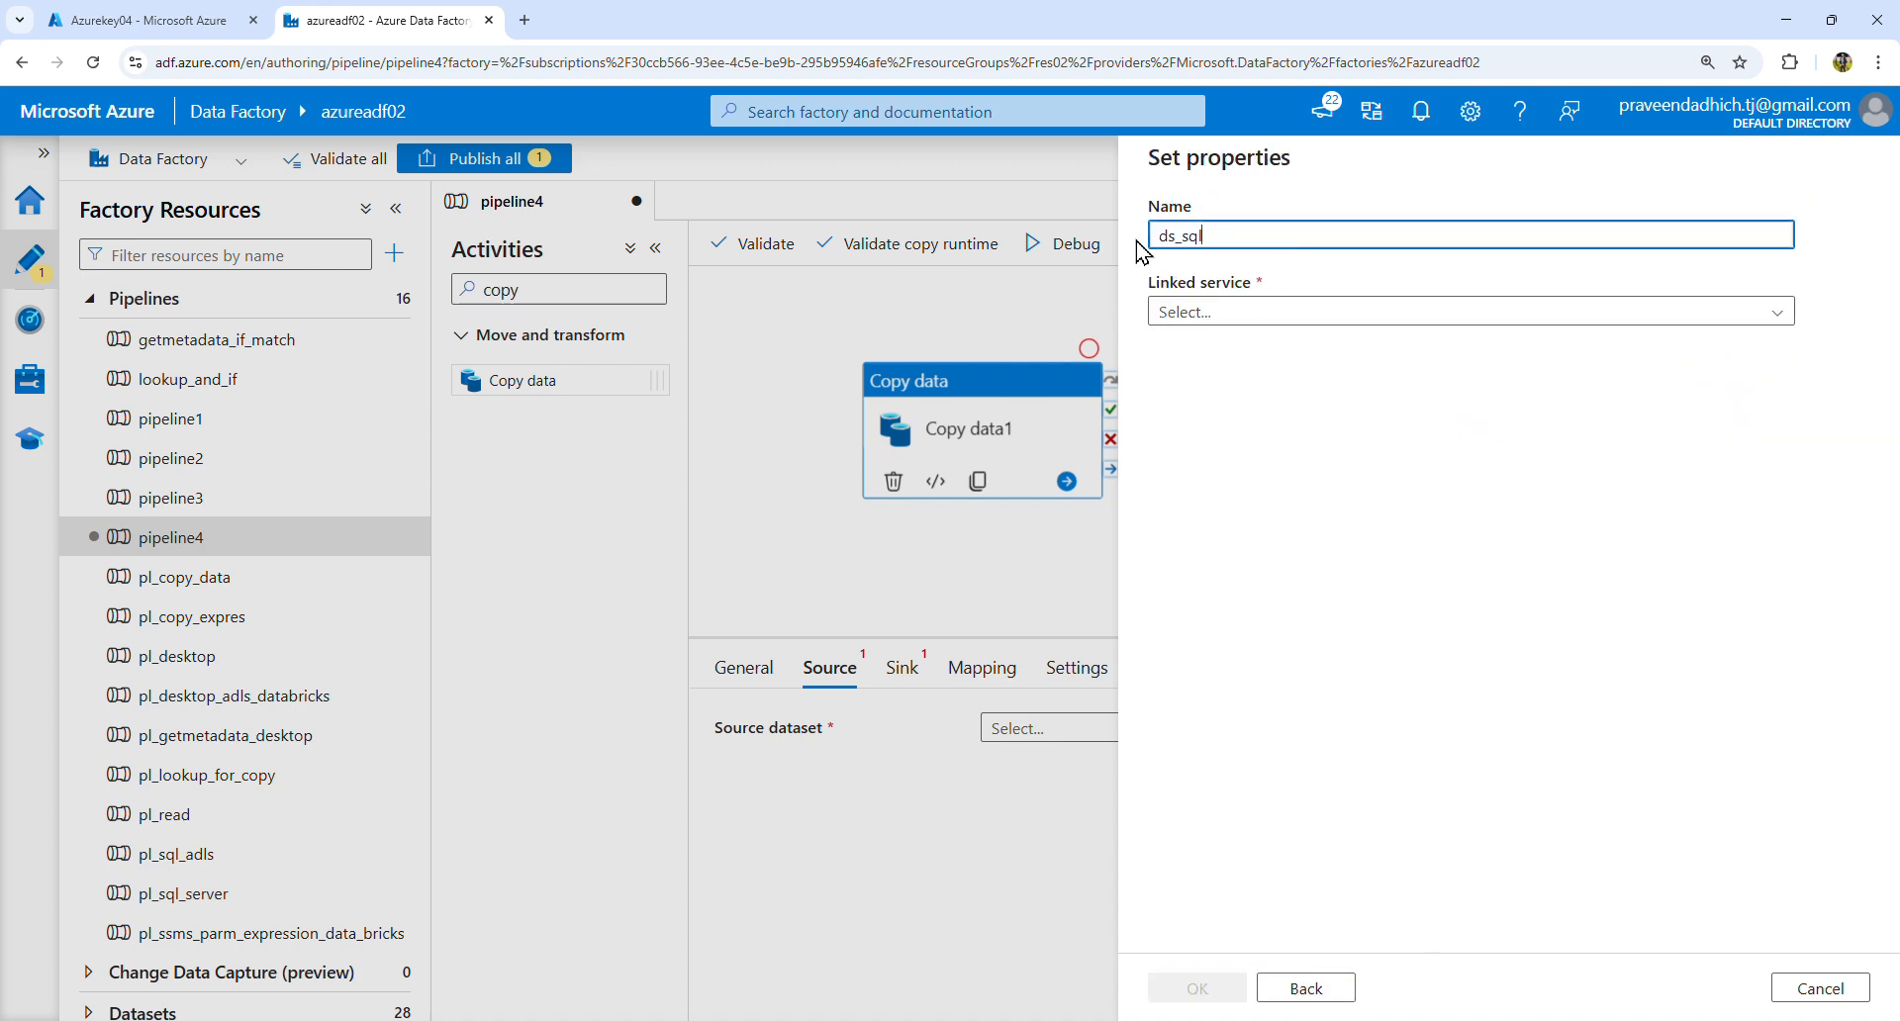
type("server")
Step: Start a new linked service for the dataset, name it ls_sqlserver, and connect it through the ir-self-hosted integration runtime
left_click(1251, 313)
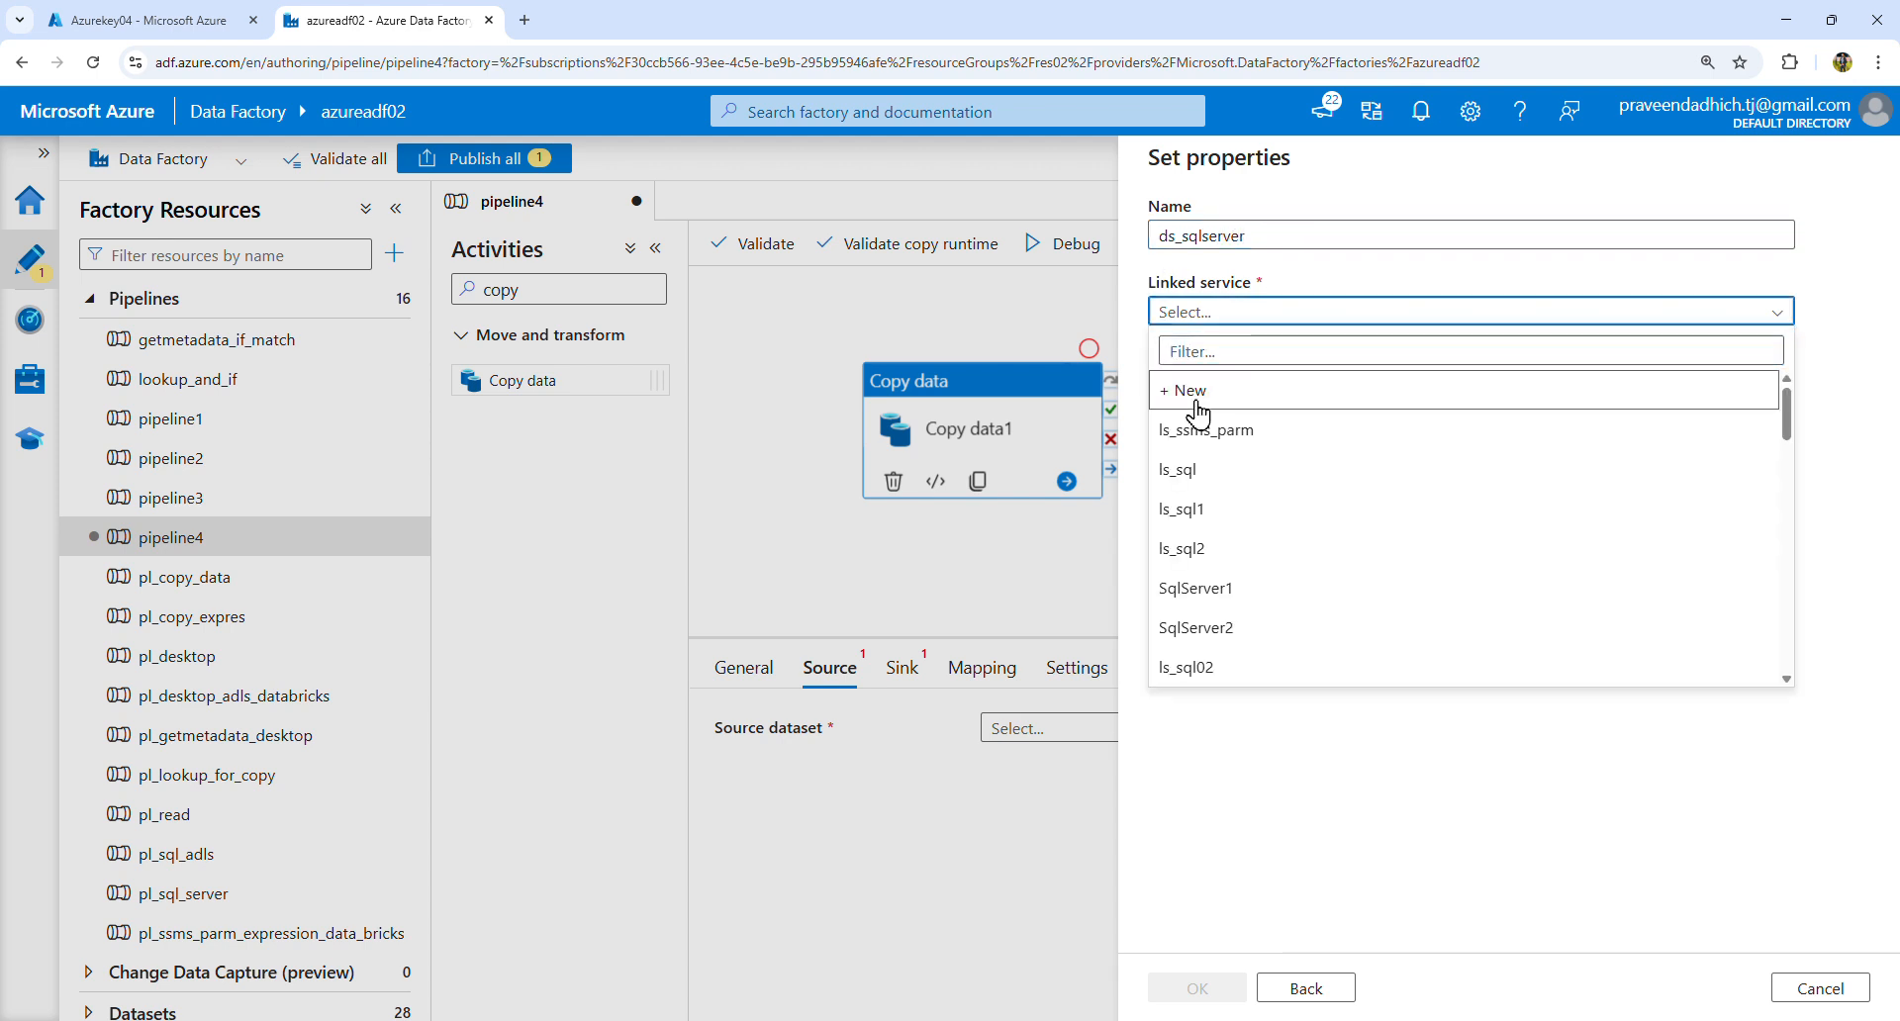
left_click(1198, 411)
left_click_drag(1262, 261, 1134, 265)
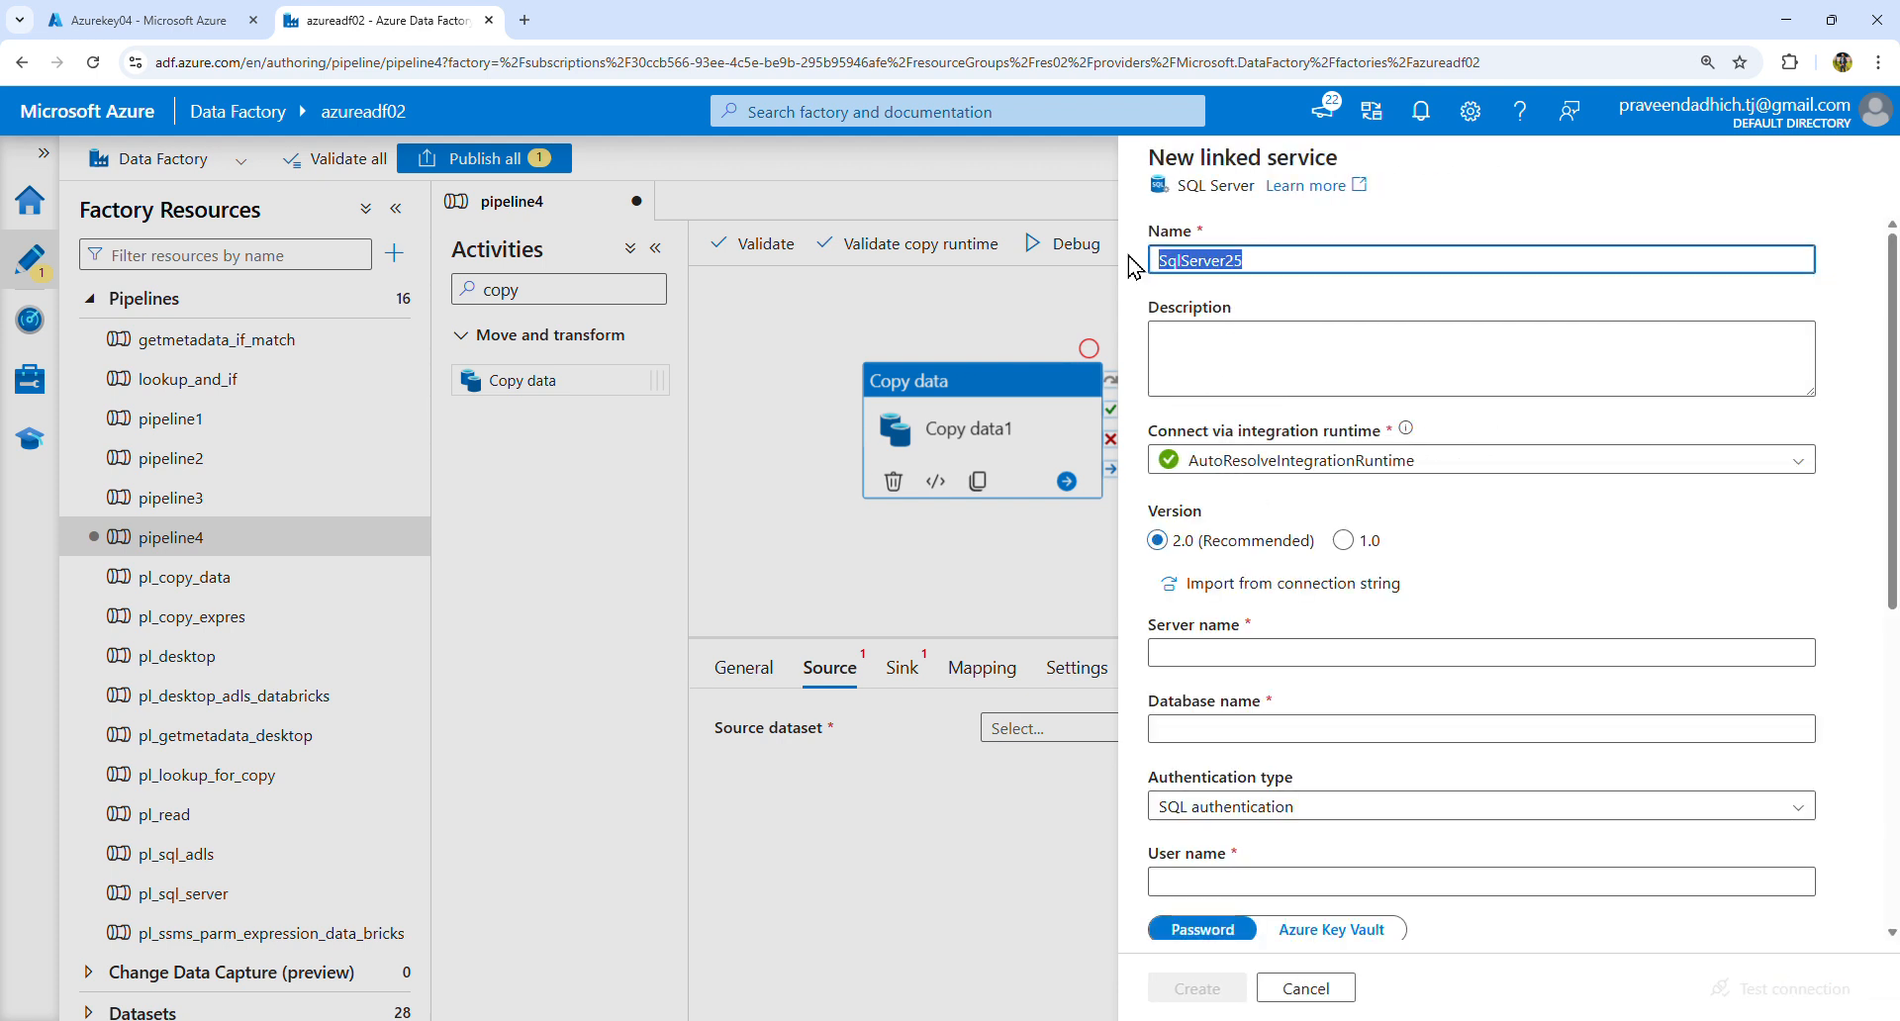
type("ls_")
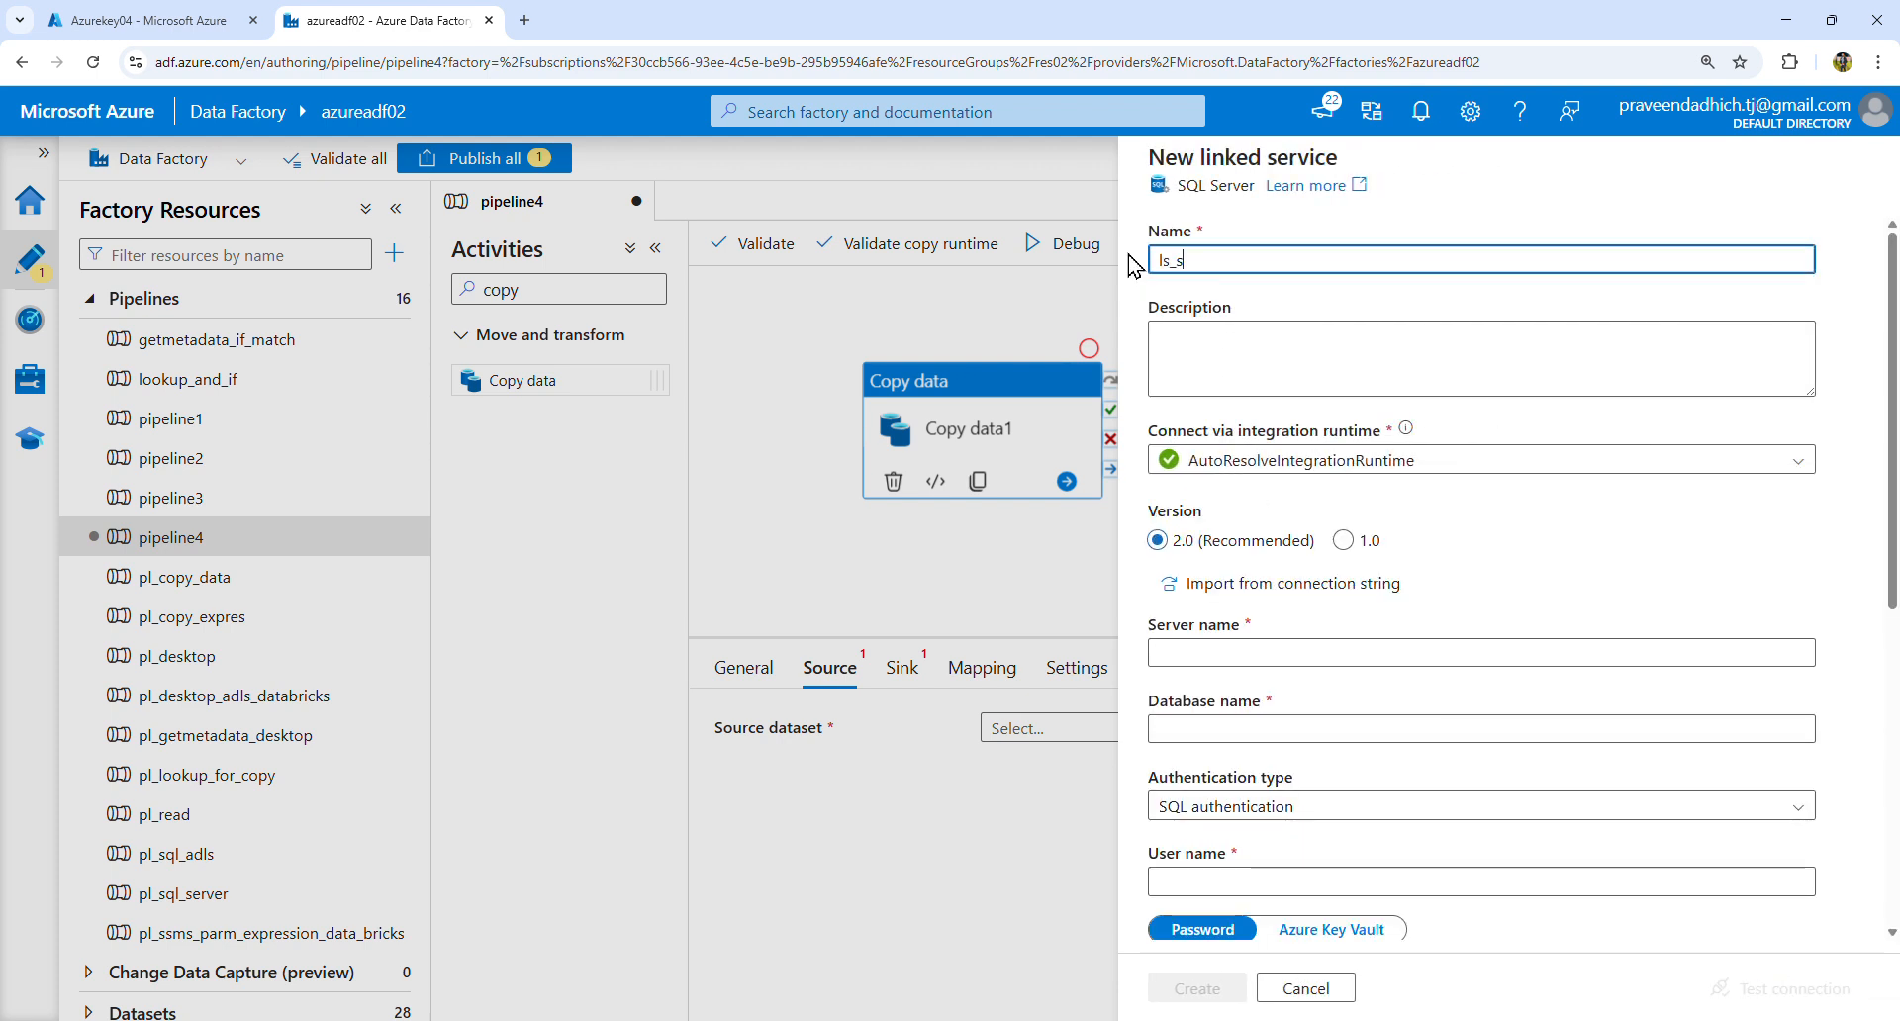
type("sqlserver")
left_click(1282, 463)
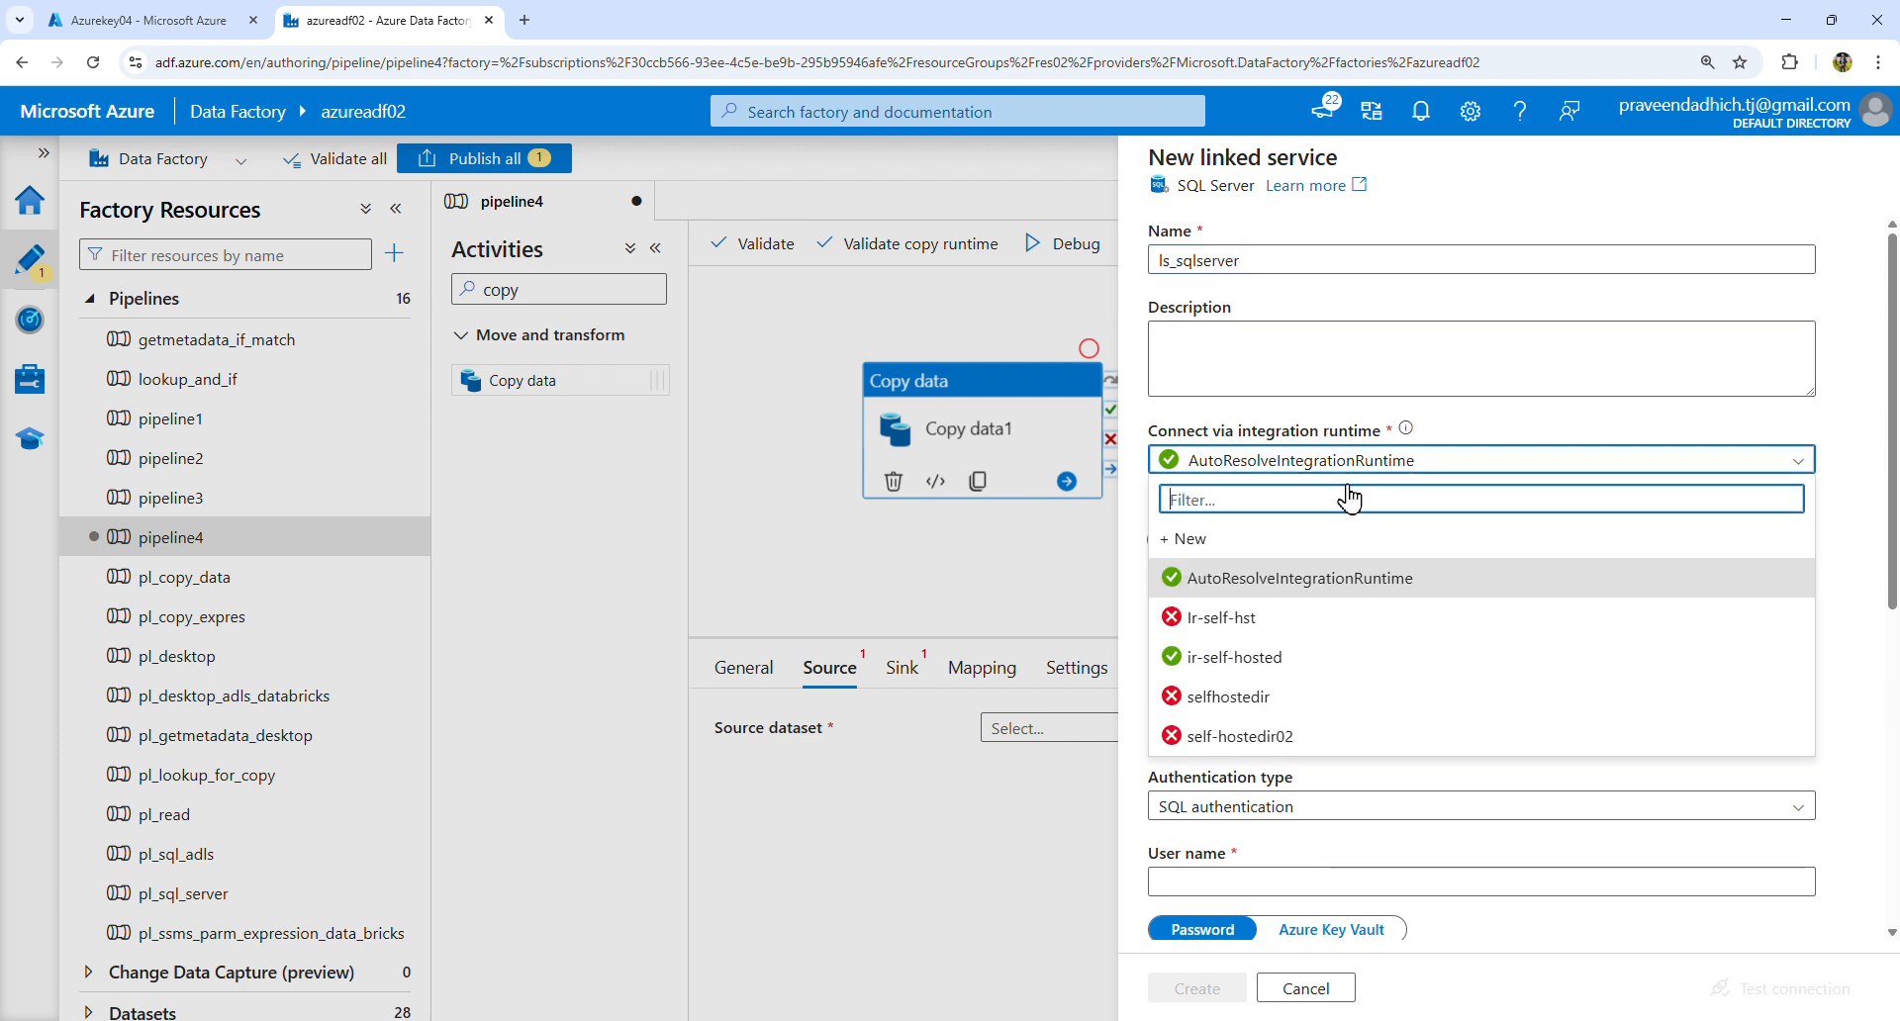
left_click(1235, 657)
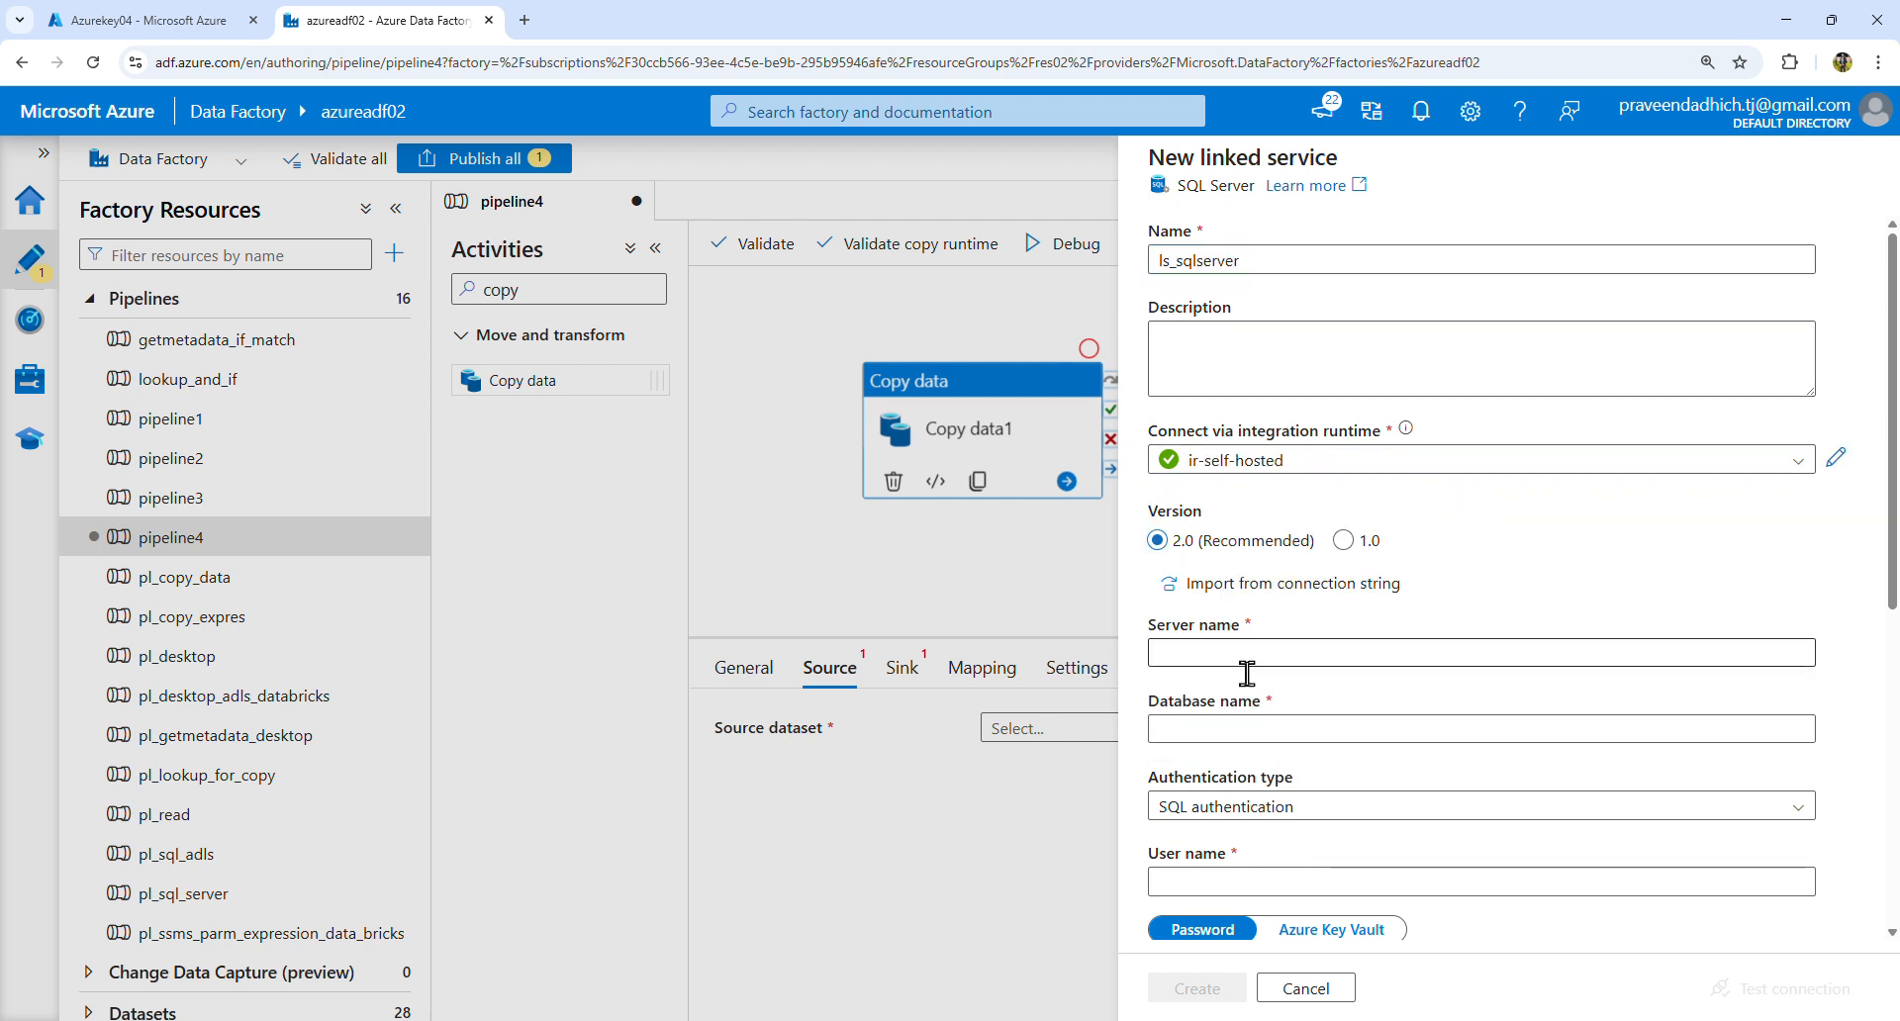
Step: Set the linked service's server name to DESKTOP-774B8S1\SQLEXPRESS and its database name to master
left_click(1242, 655)
key("alt+Tab")
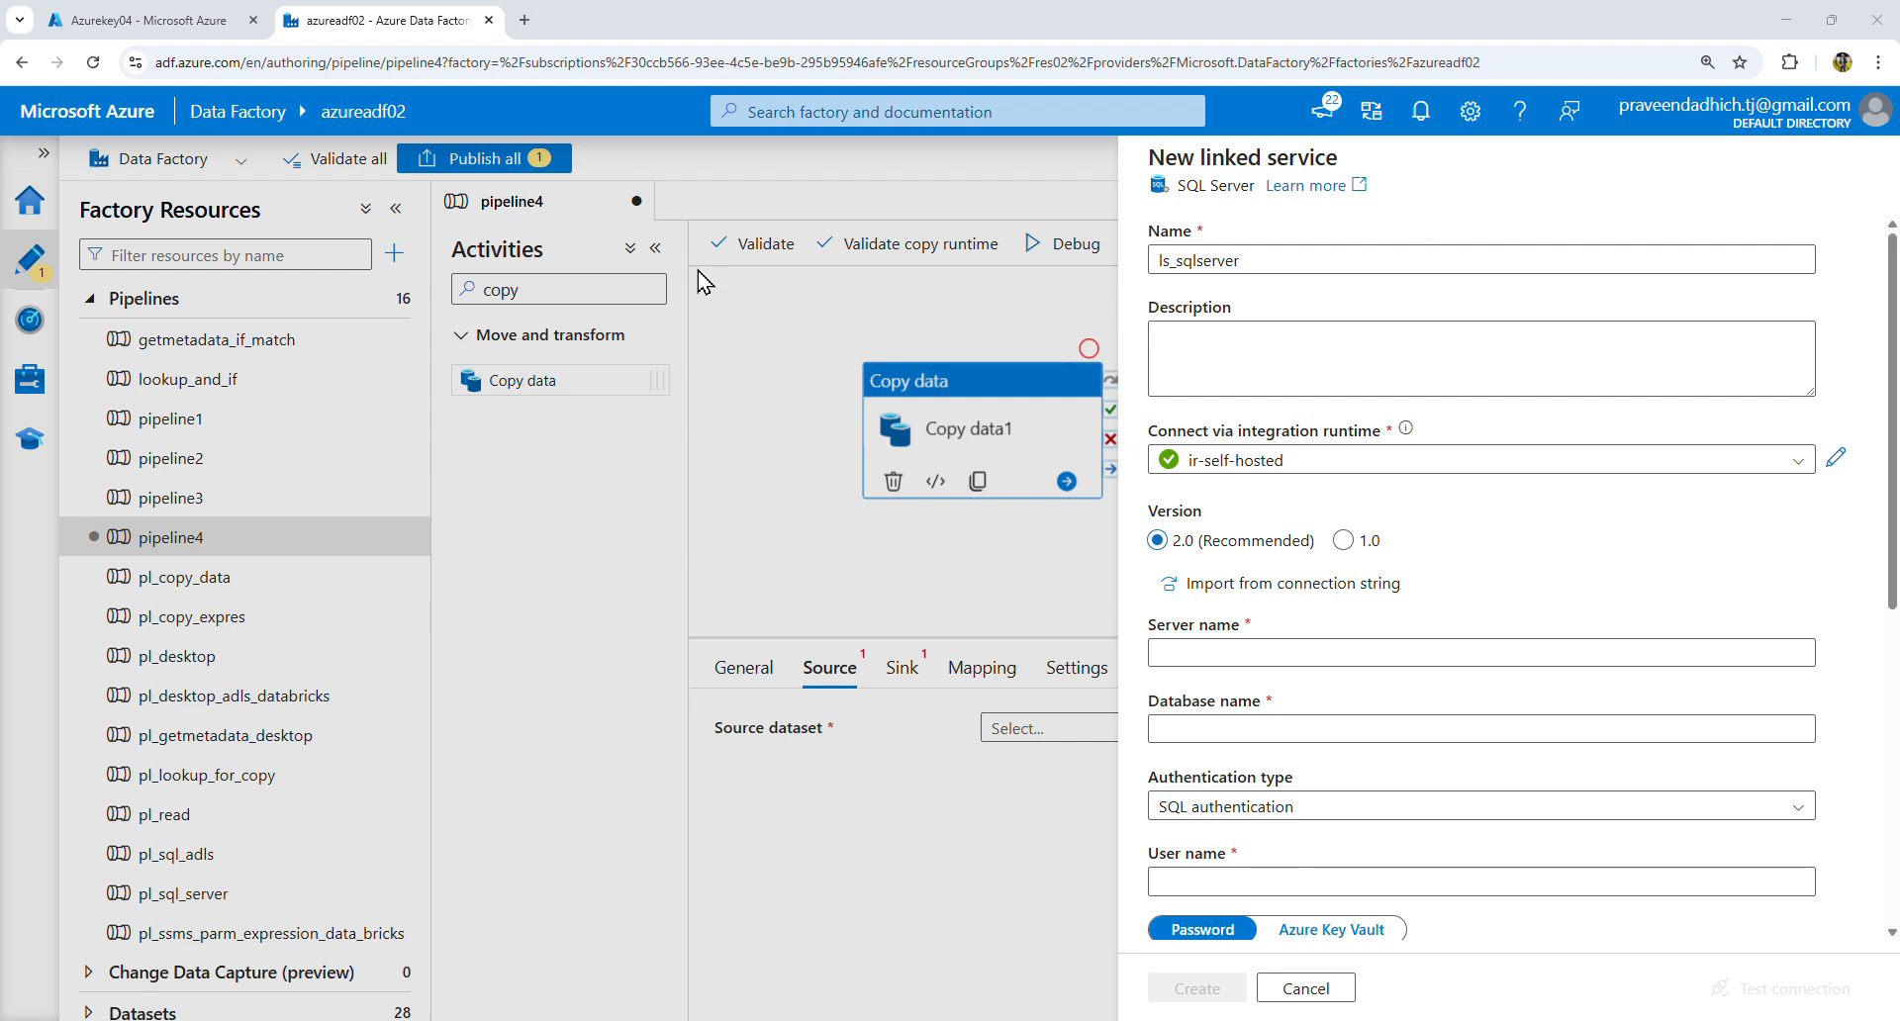
left_click(1374, 657)
left_click(1276, 750)
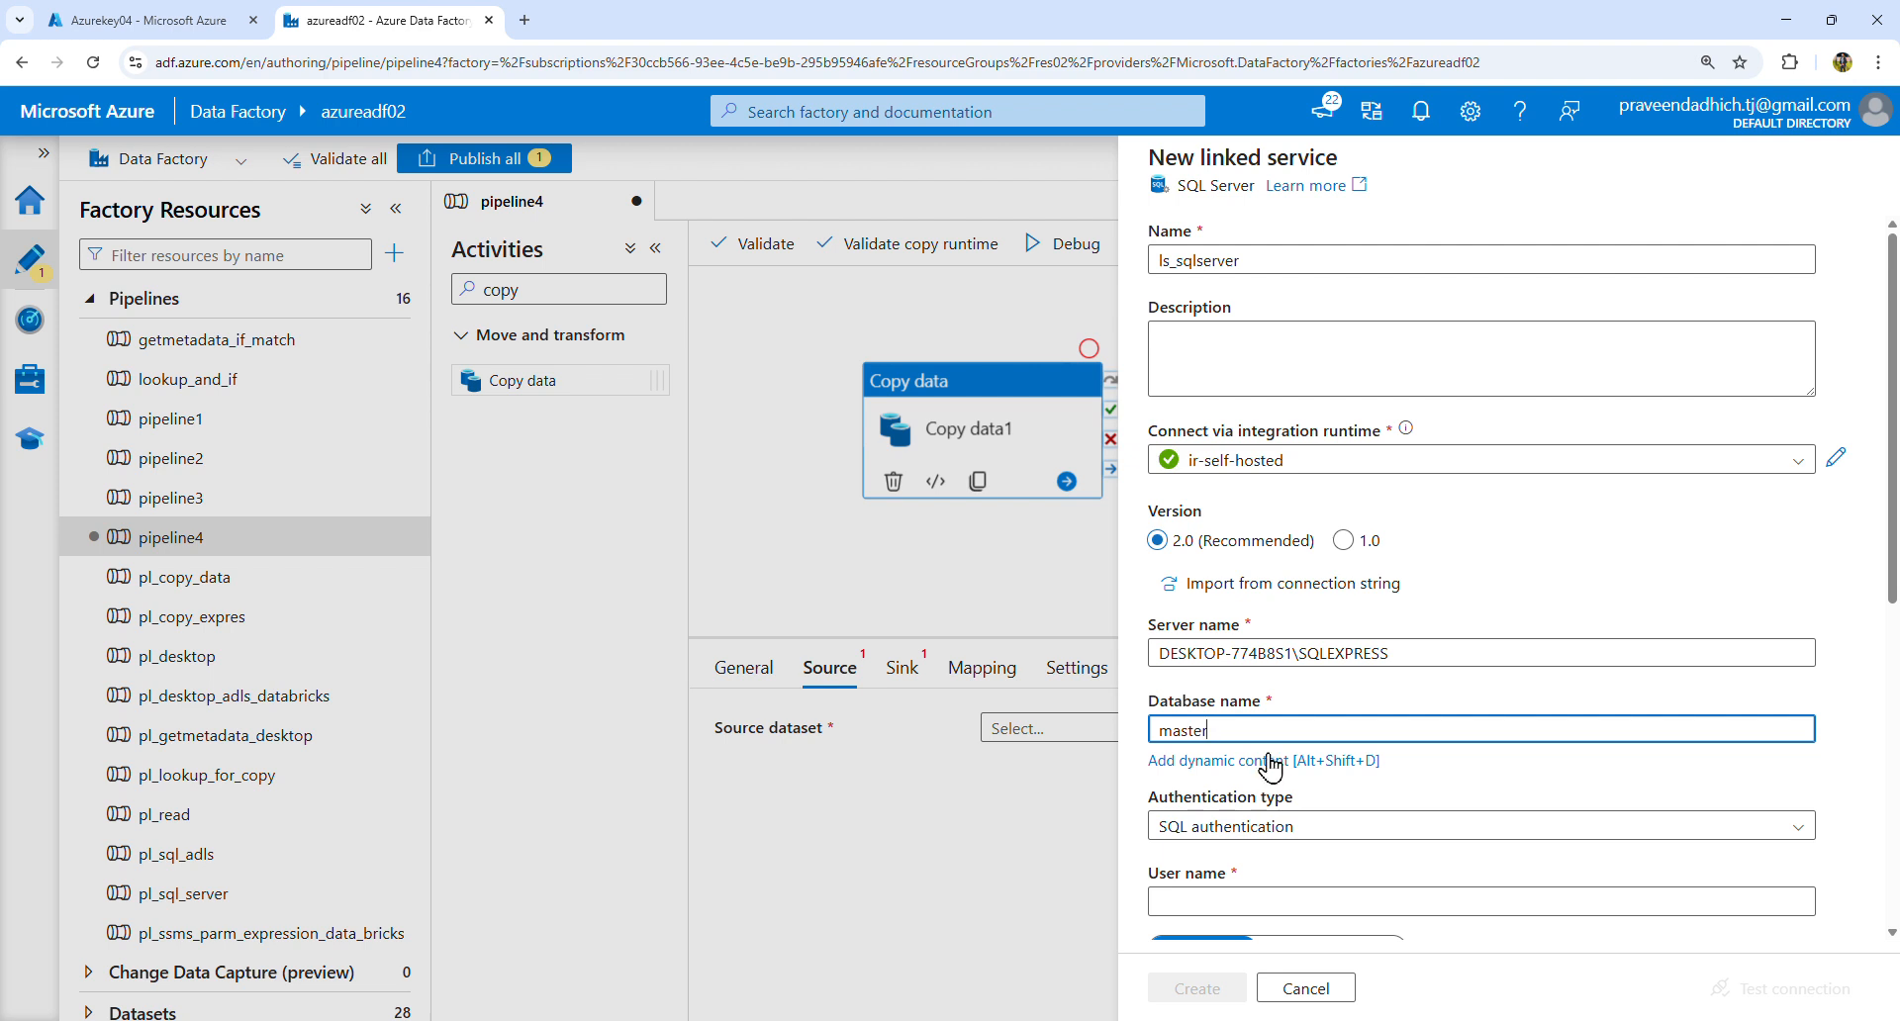
Step: Set the SQL Server linked service's user name to sa and have the password supplied from Azure Key Vault
scroll(1272, 767, "down", 1)
left_click(1265, 777)
type("sa")
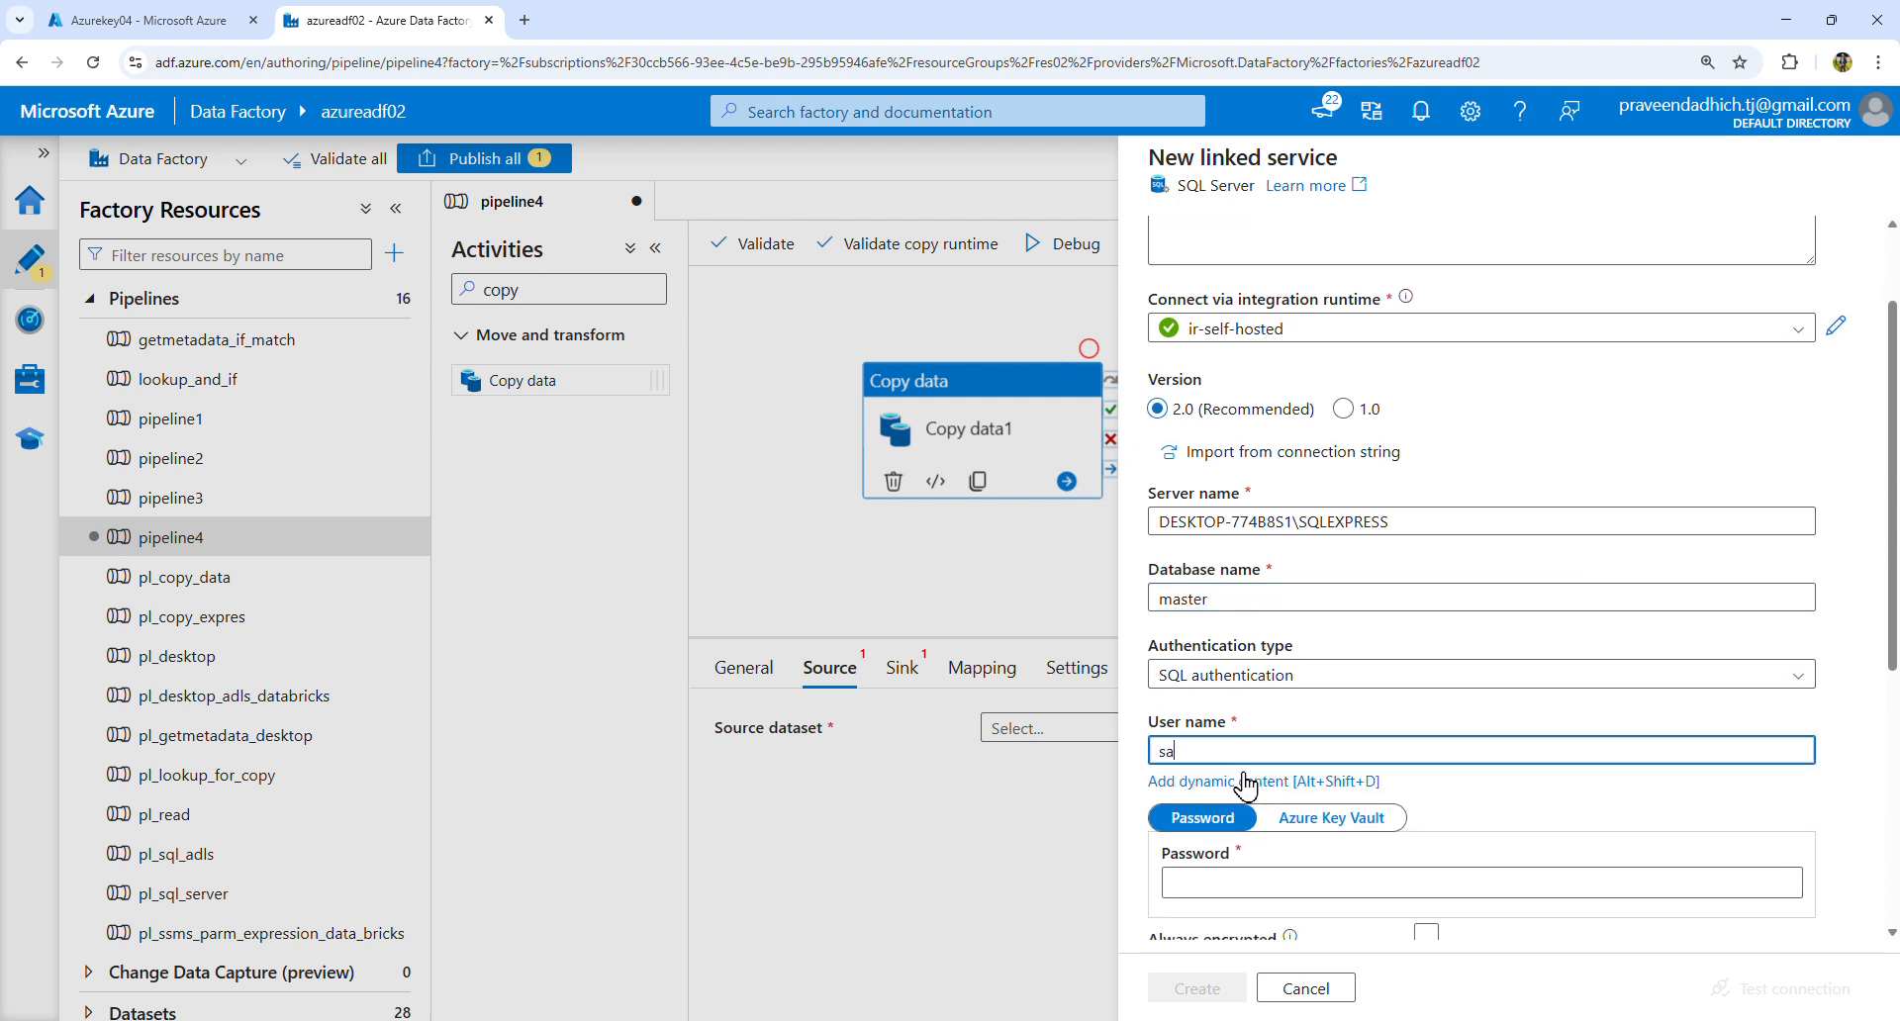
scroll(1245, 781, "down", 2)
scroll(1271, 712, "down", 1)
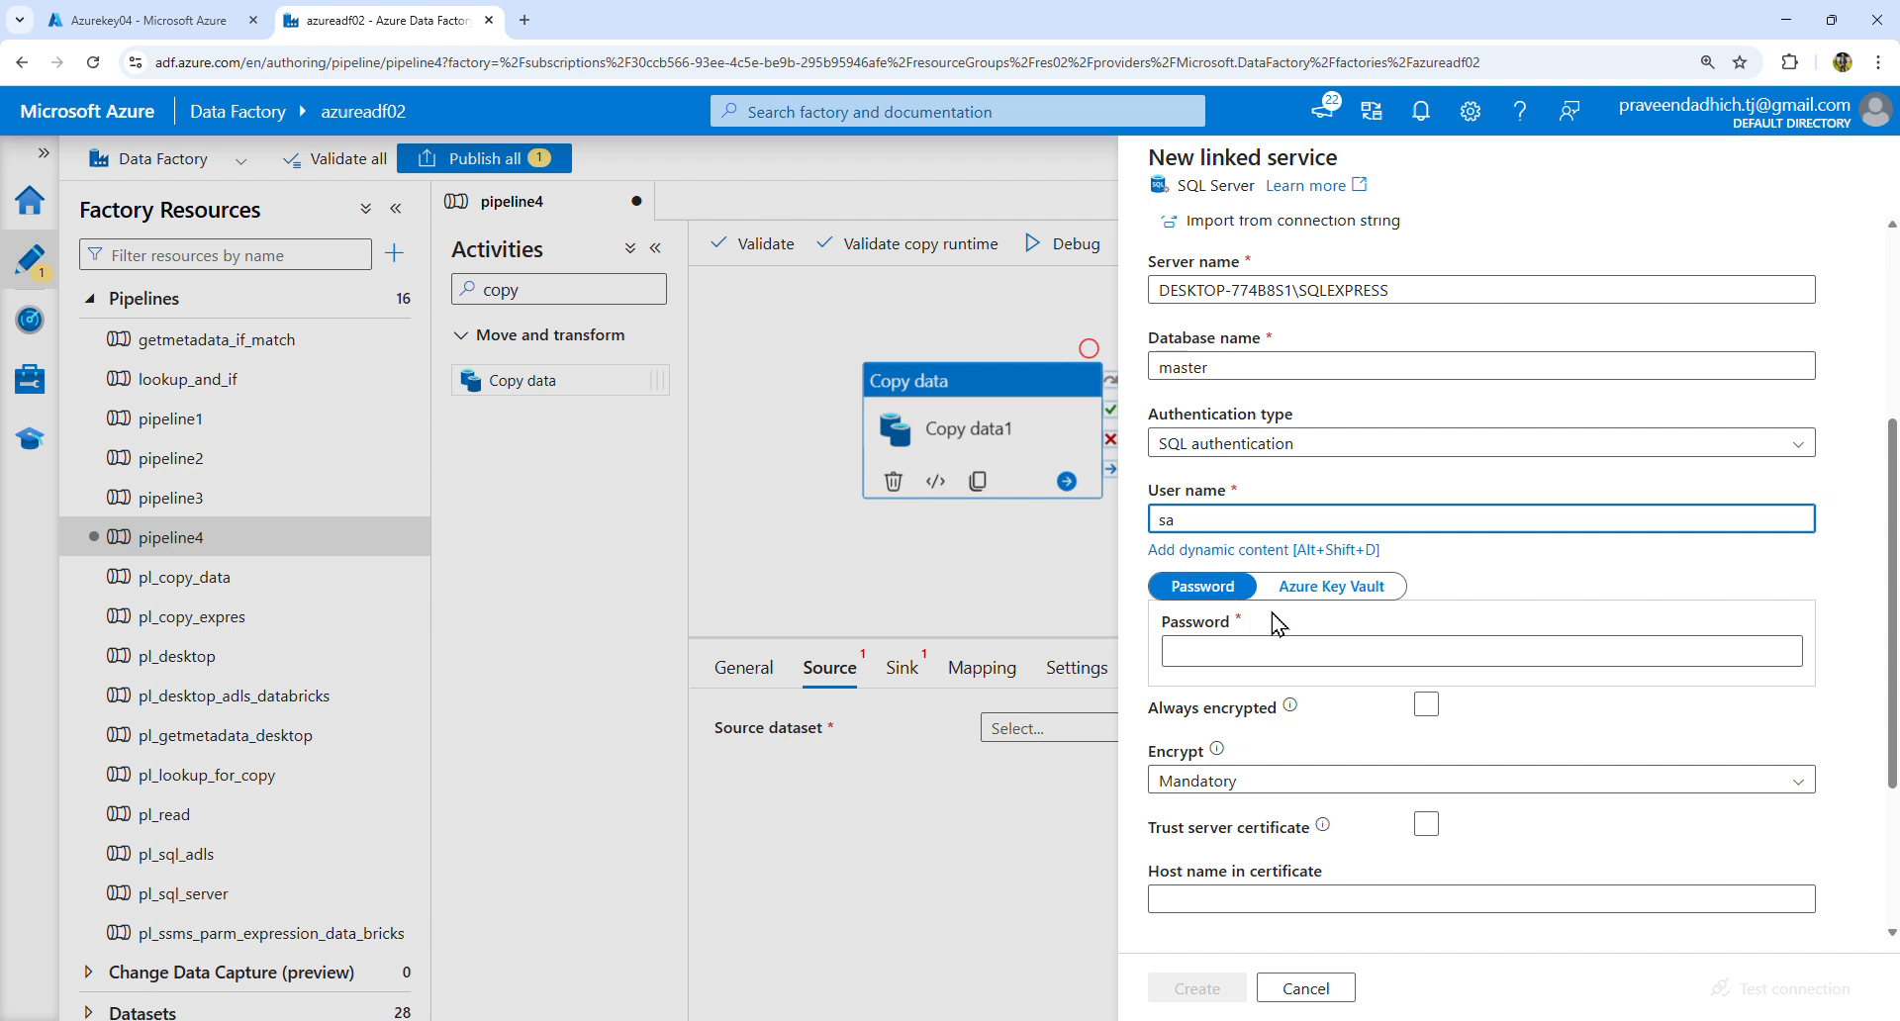
left_click(1244, 658)
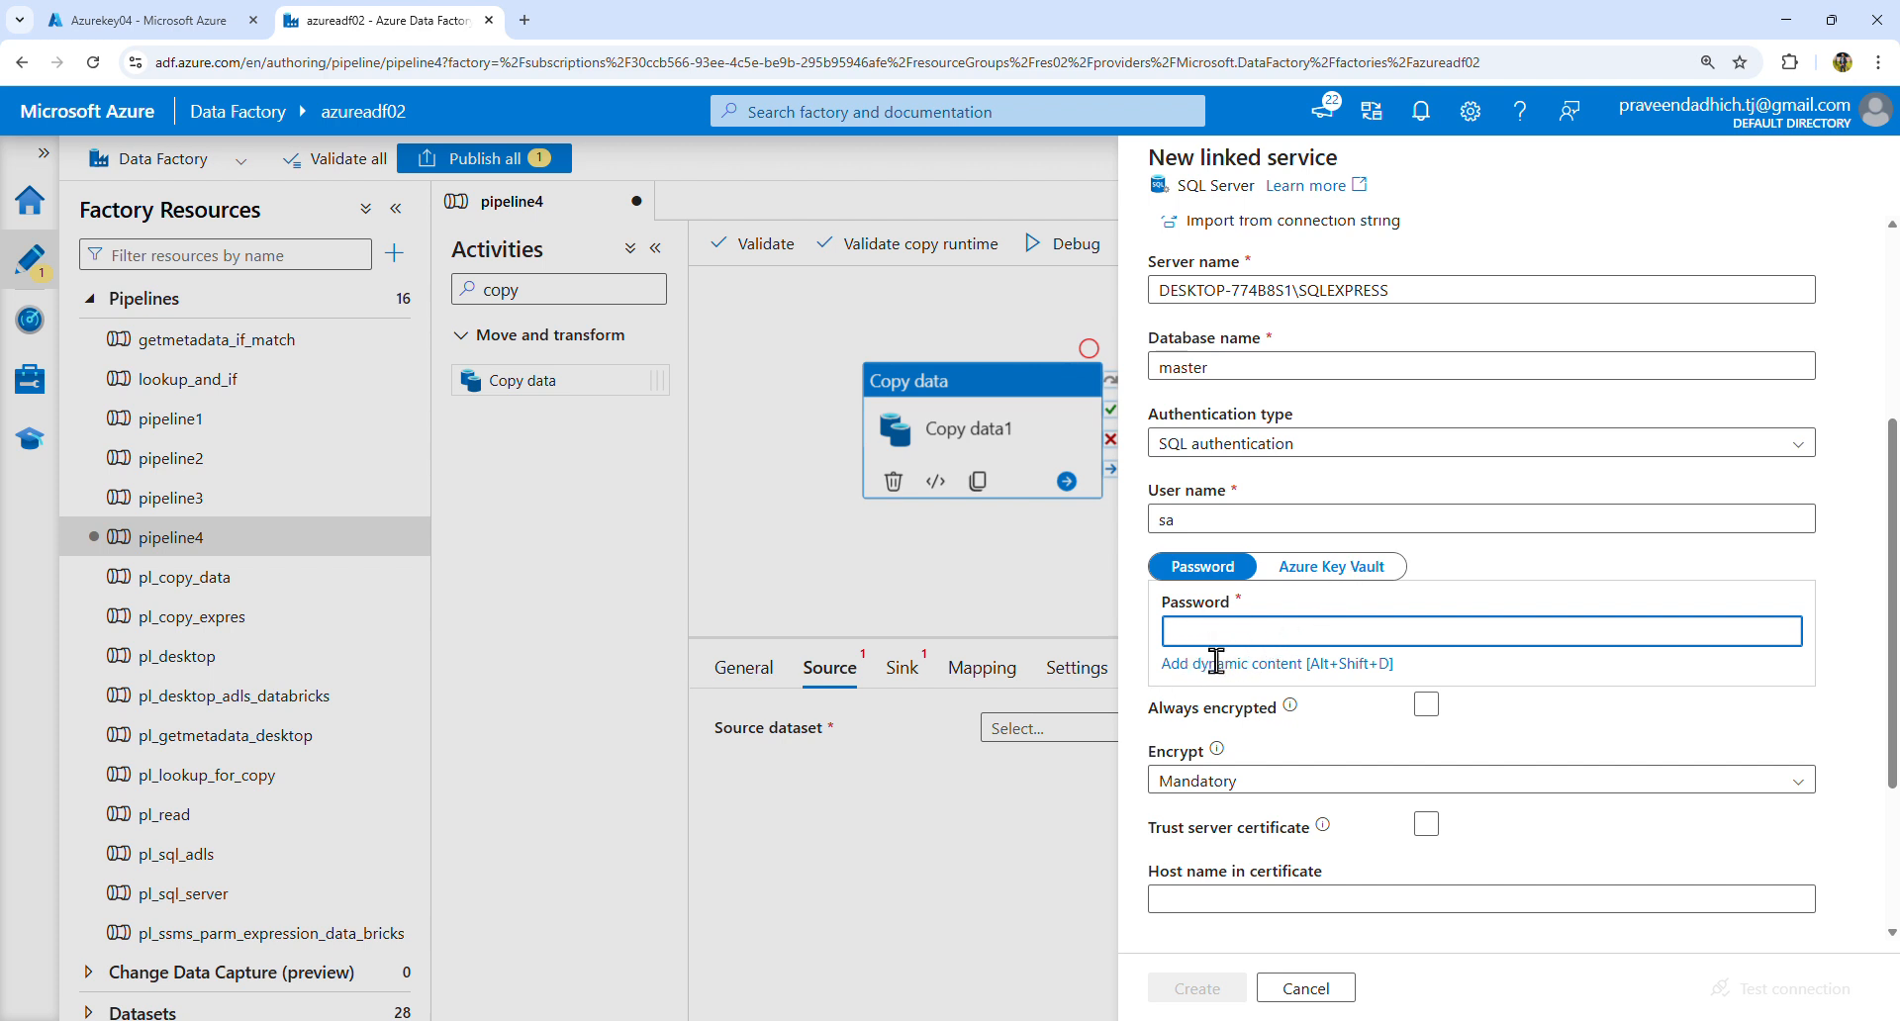
left_click(1311, 569)
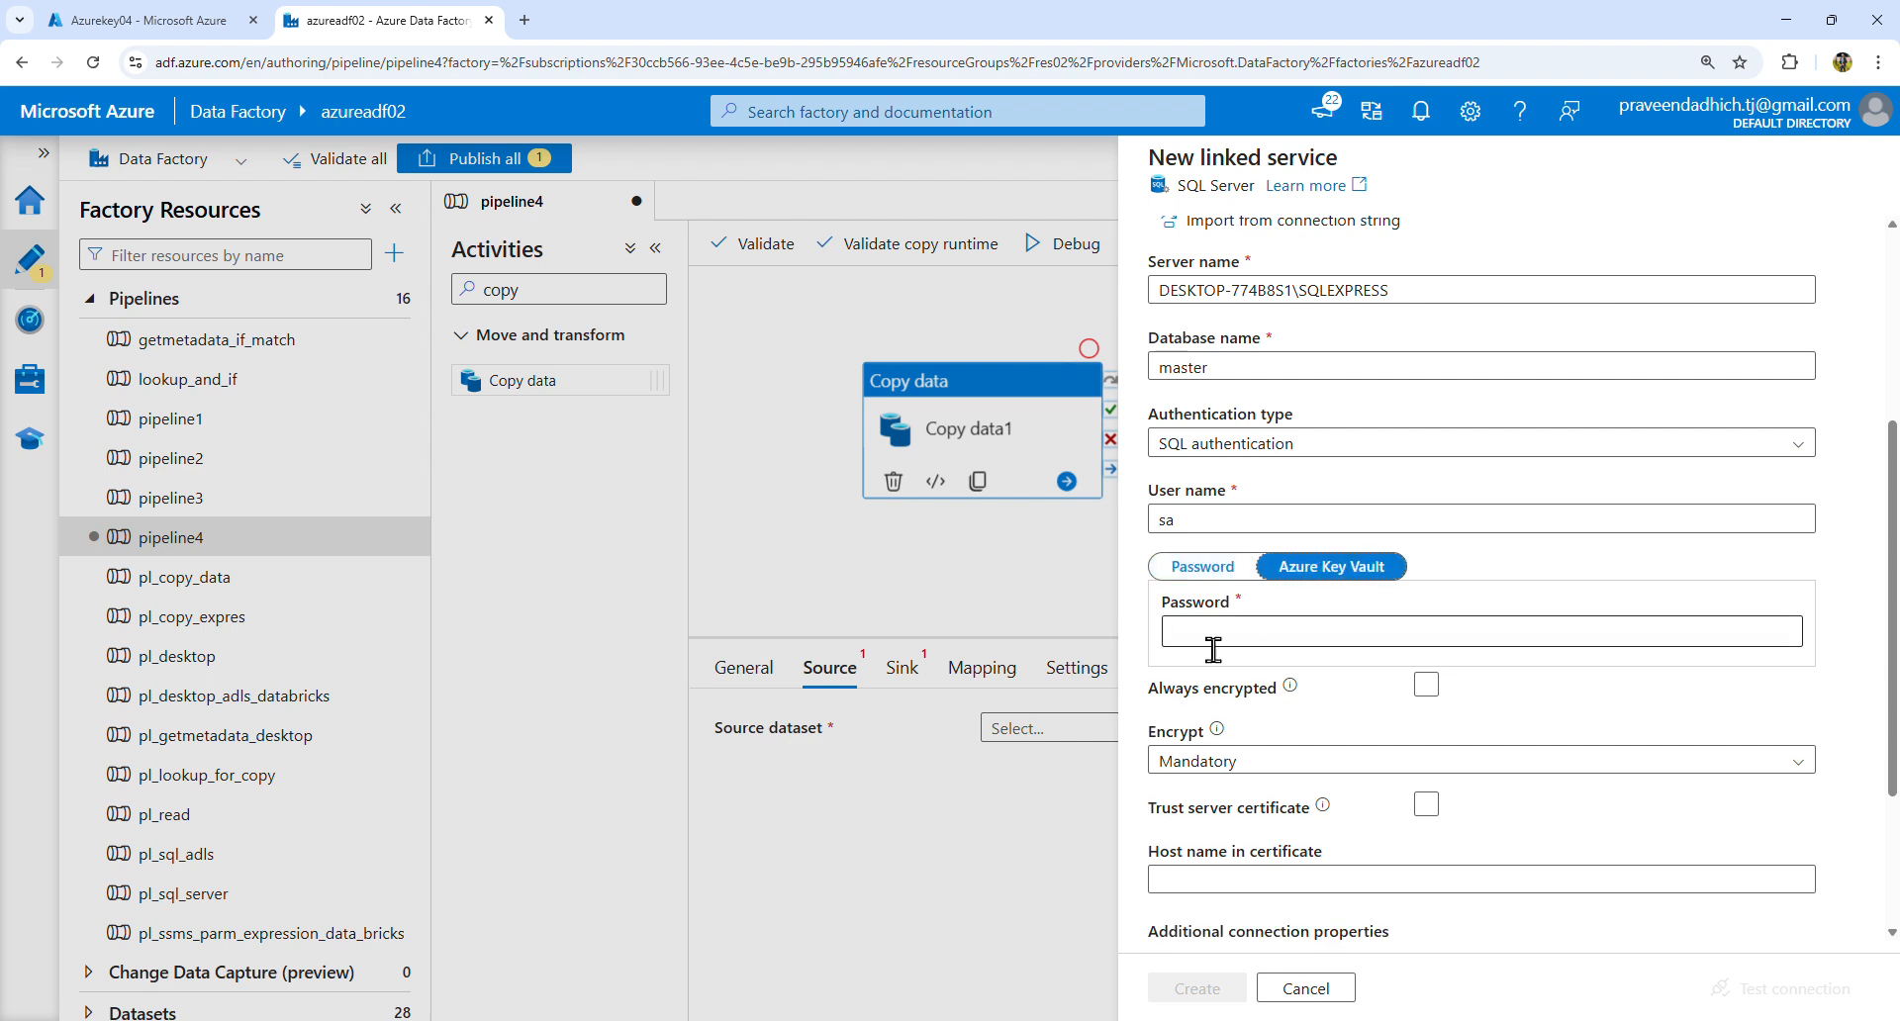
left_click(1225, 572)
left_click(1319, 573)
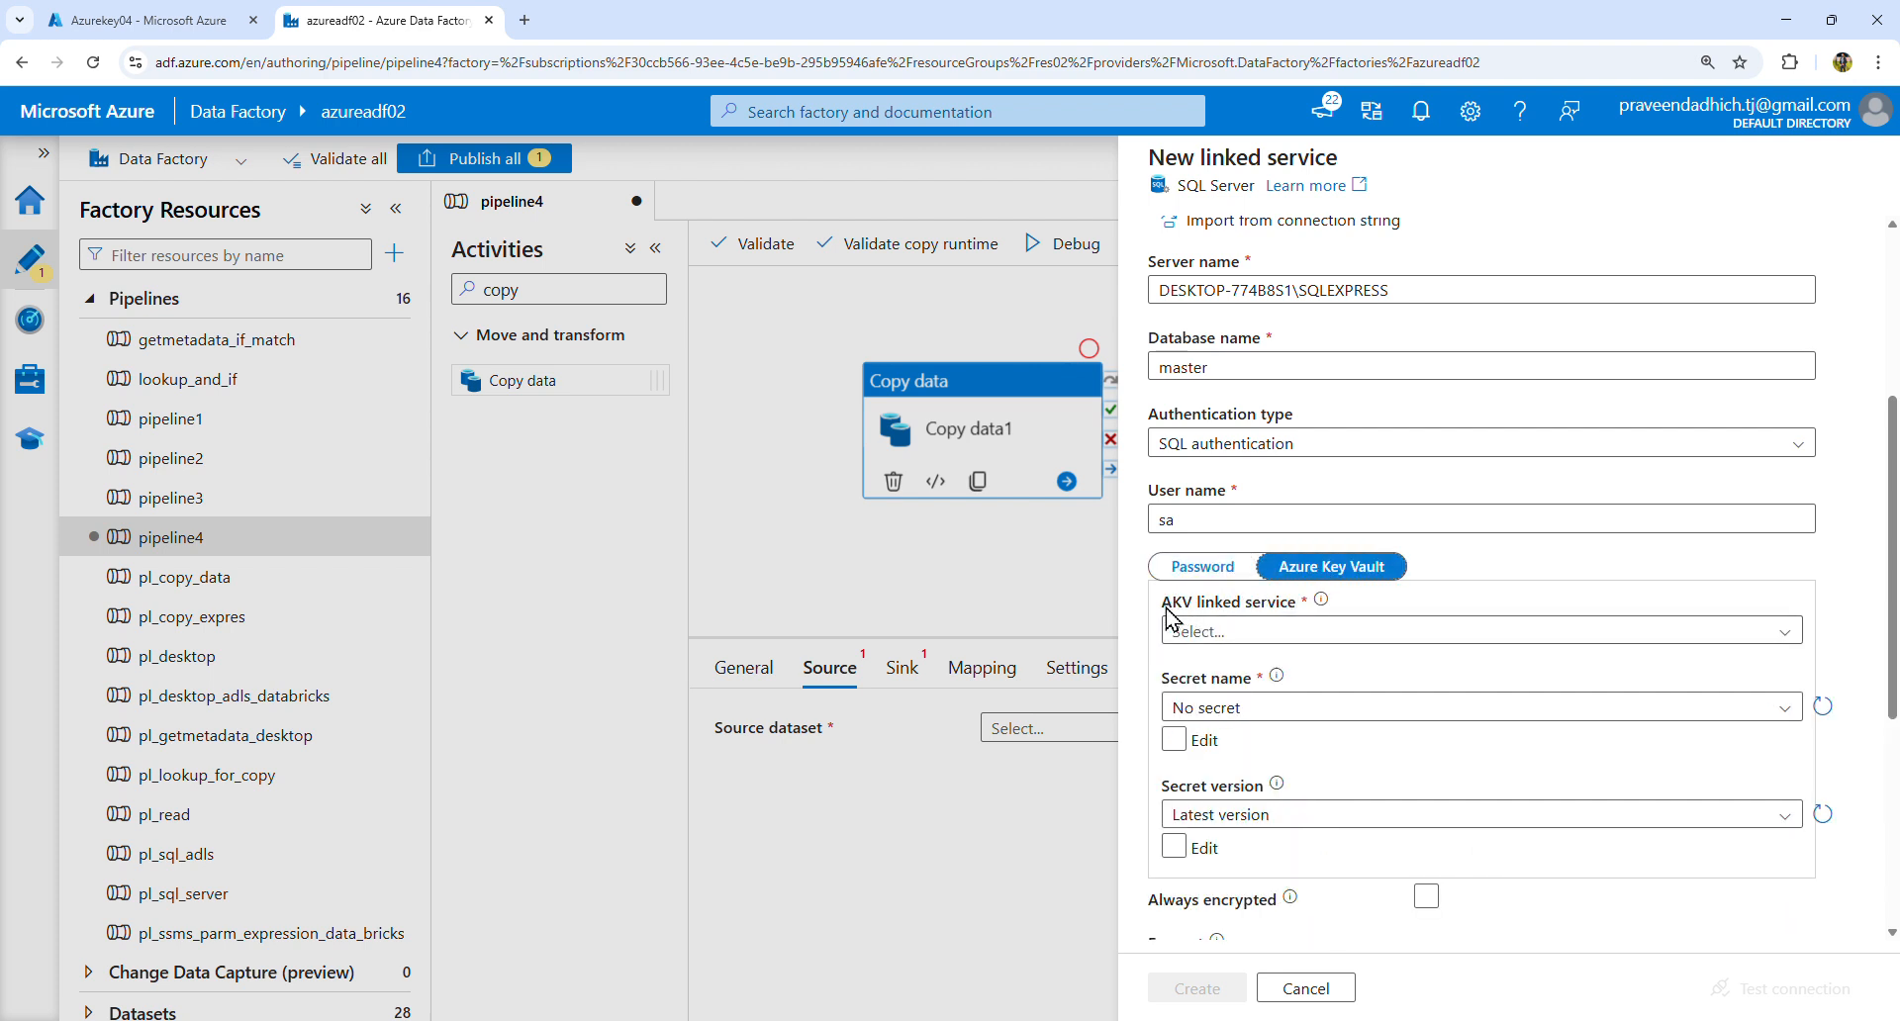
Step: Start a new Azure Key Vault linked service for the password and name it ls_akv
left_click_drag(1167, 608, 1295, 608)
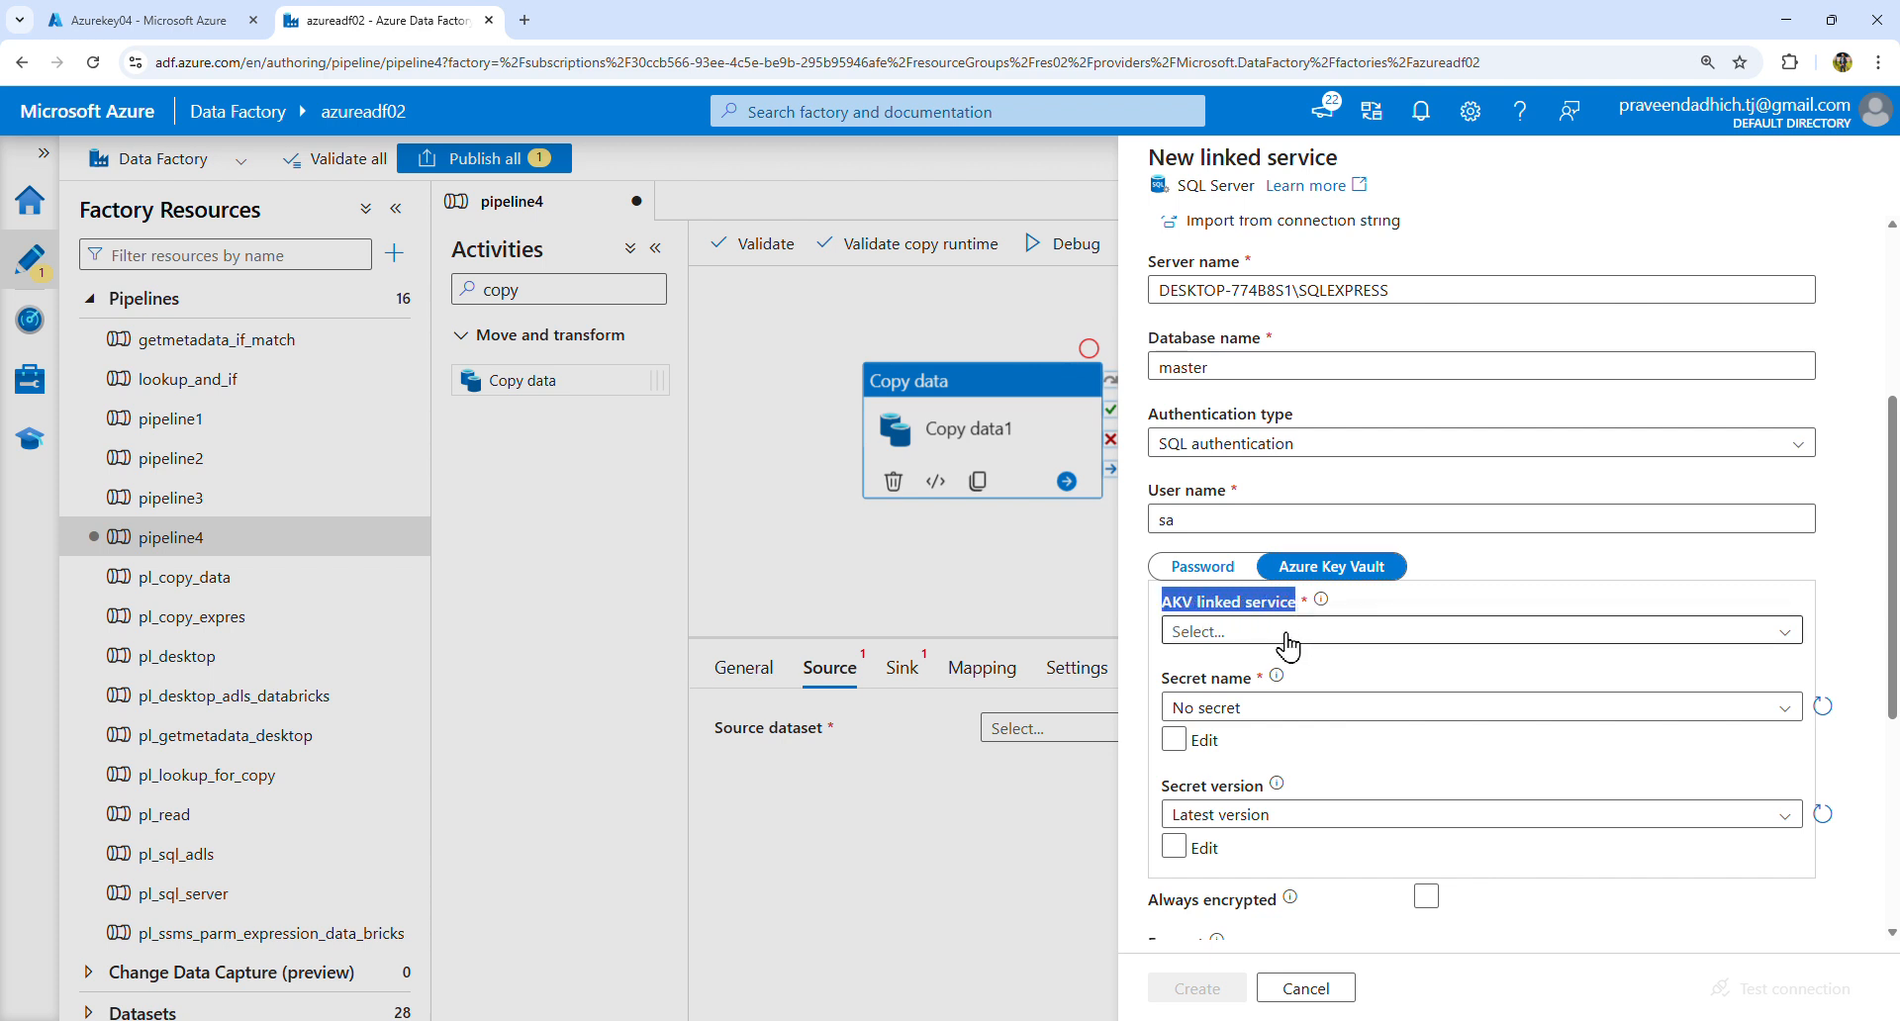
left_click(1284, 638)
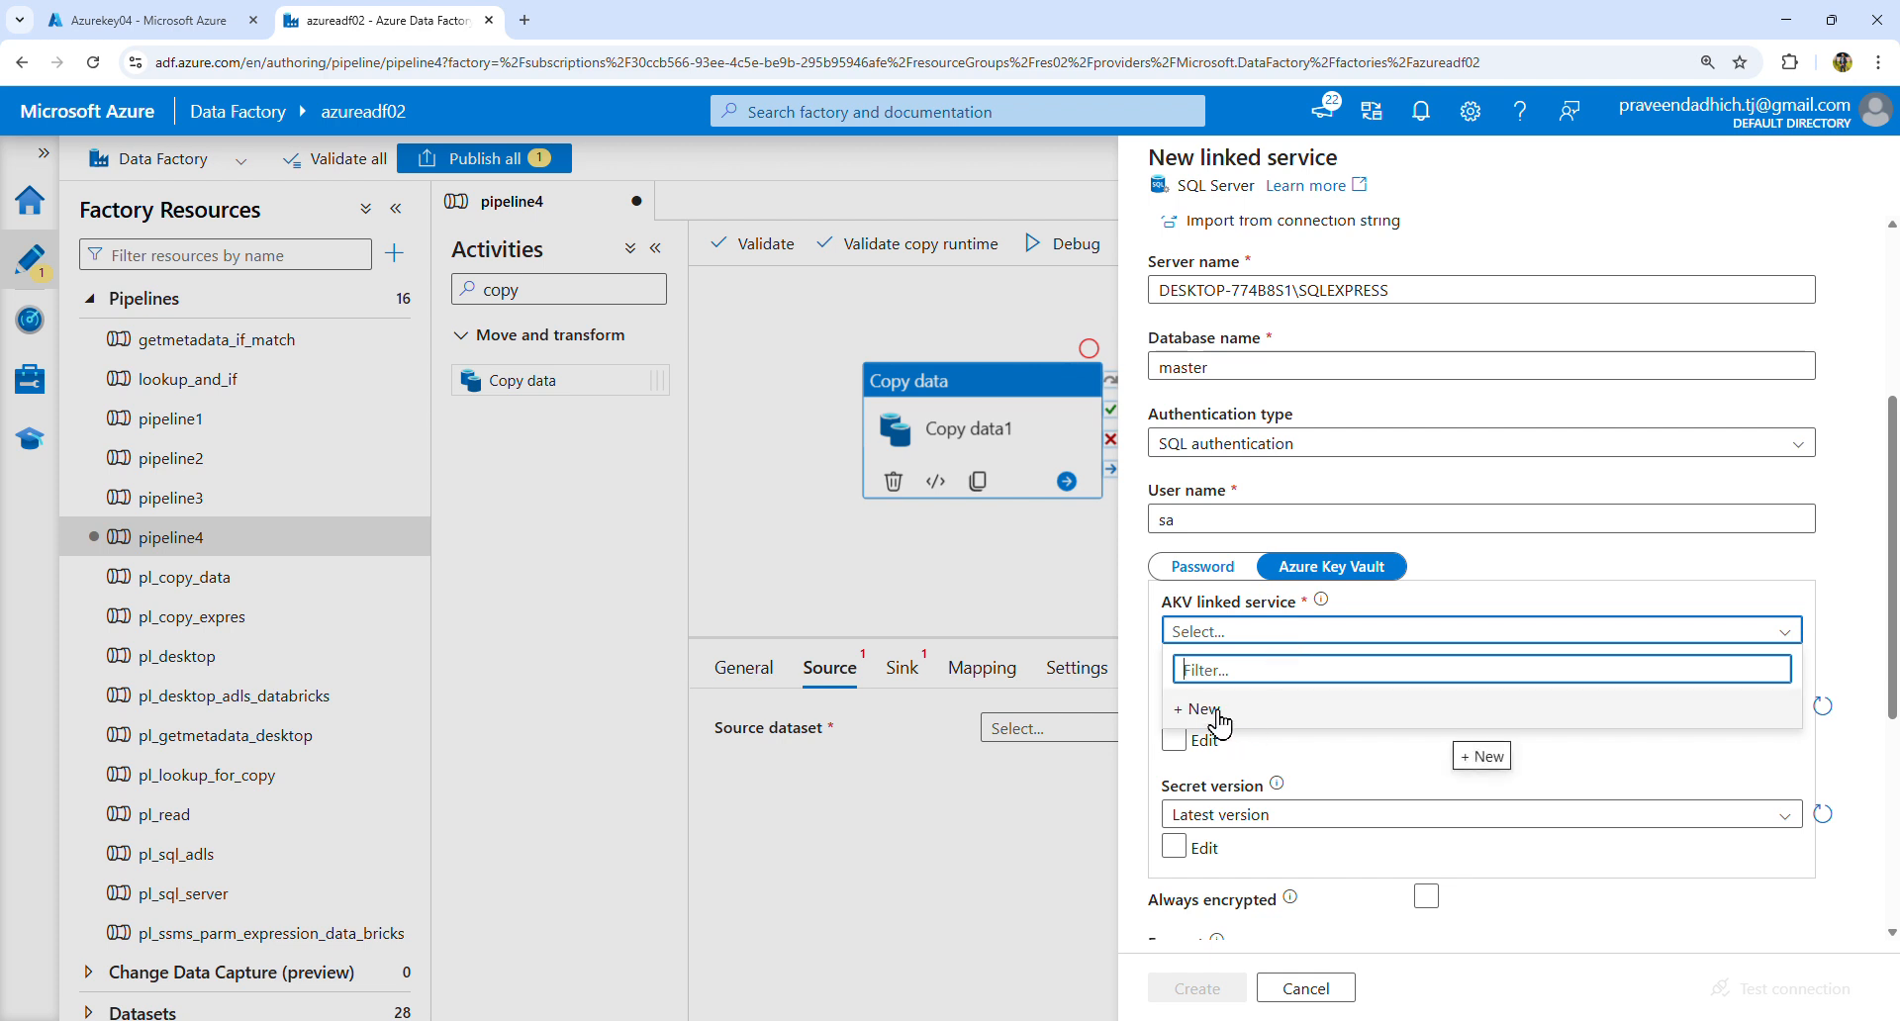
left_click(1212, 715)
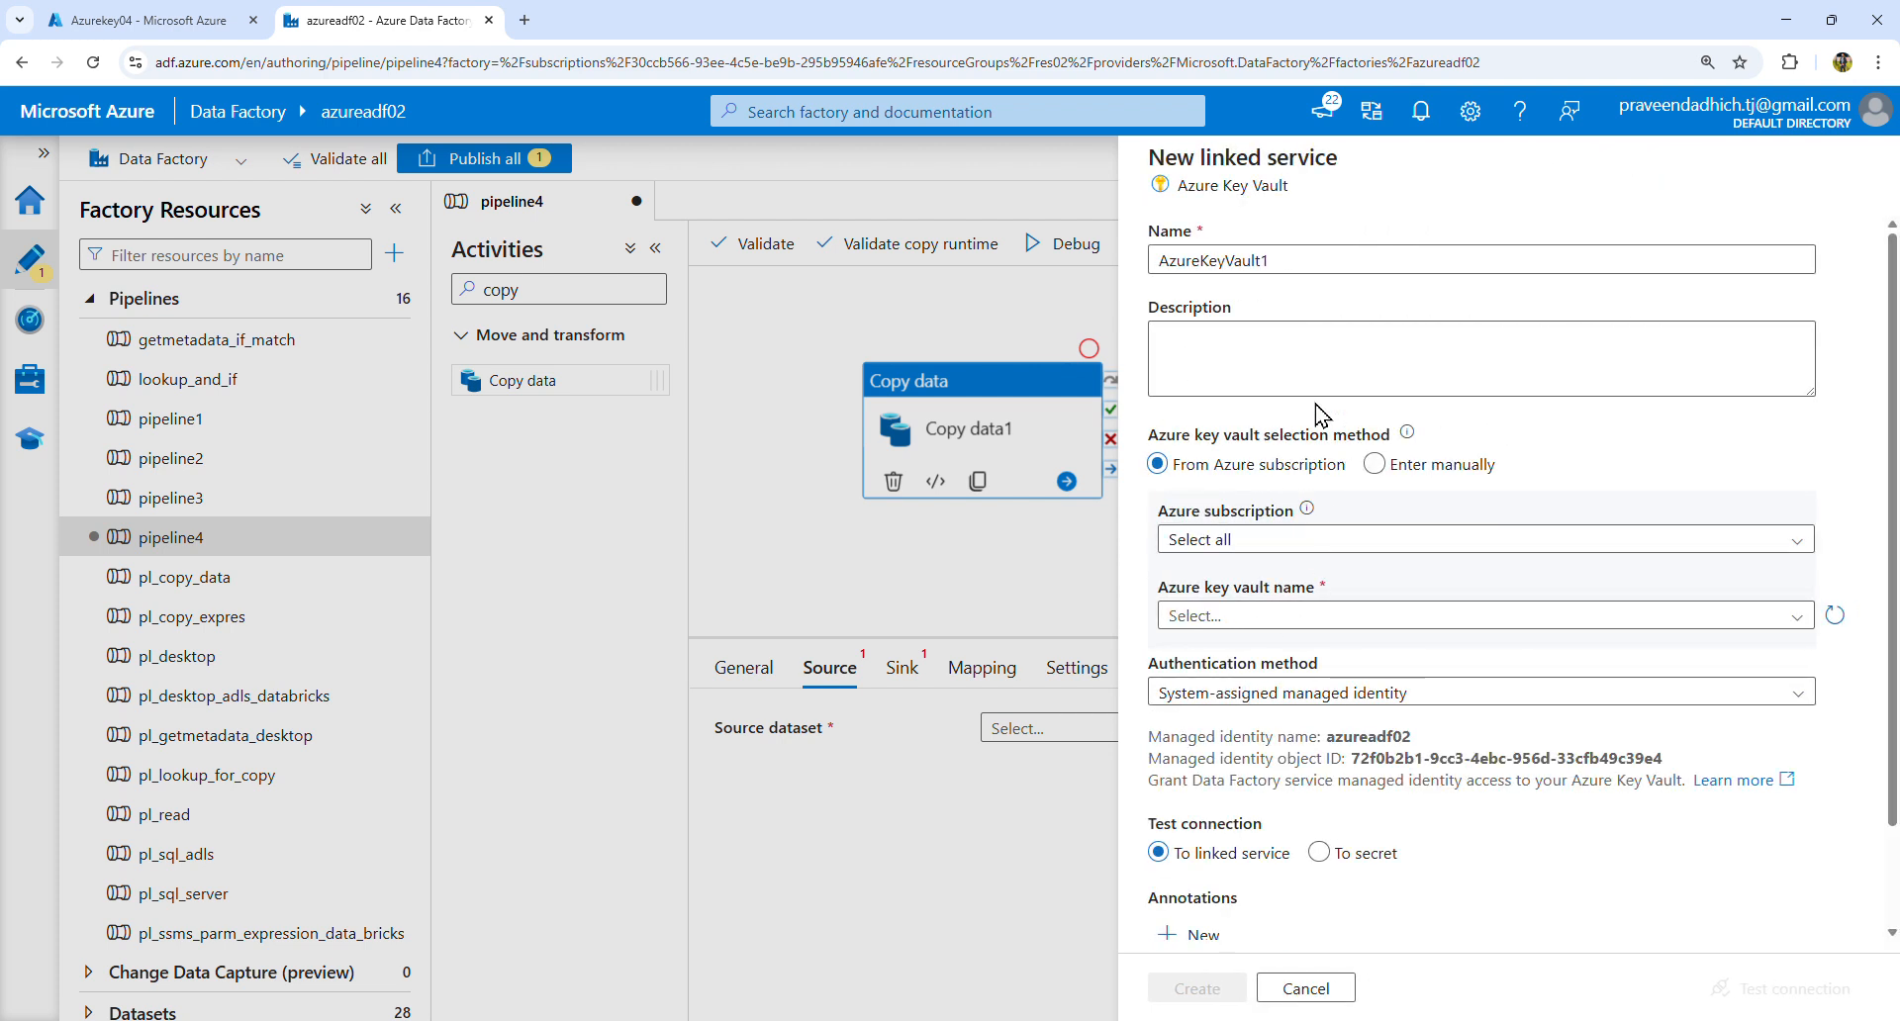
left_click_drag(1290, 267, 1100, 272)
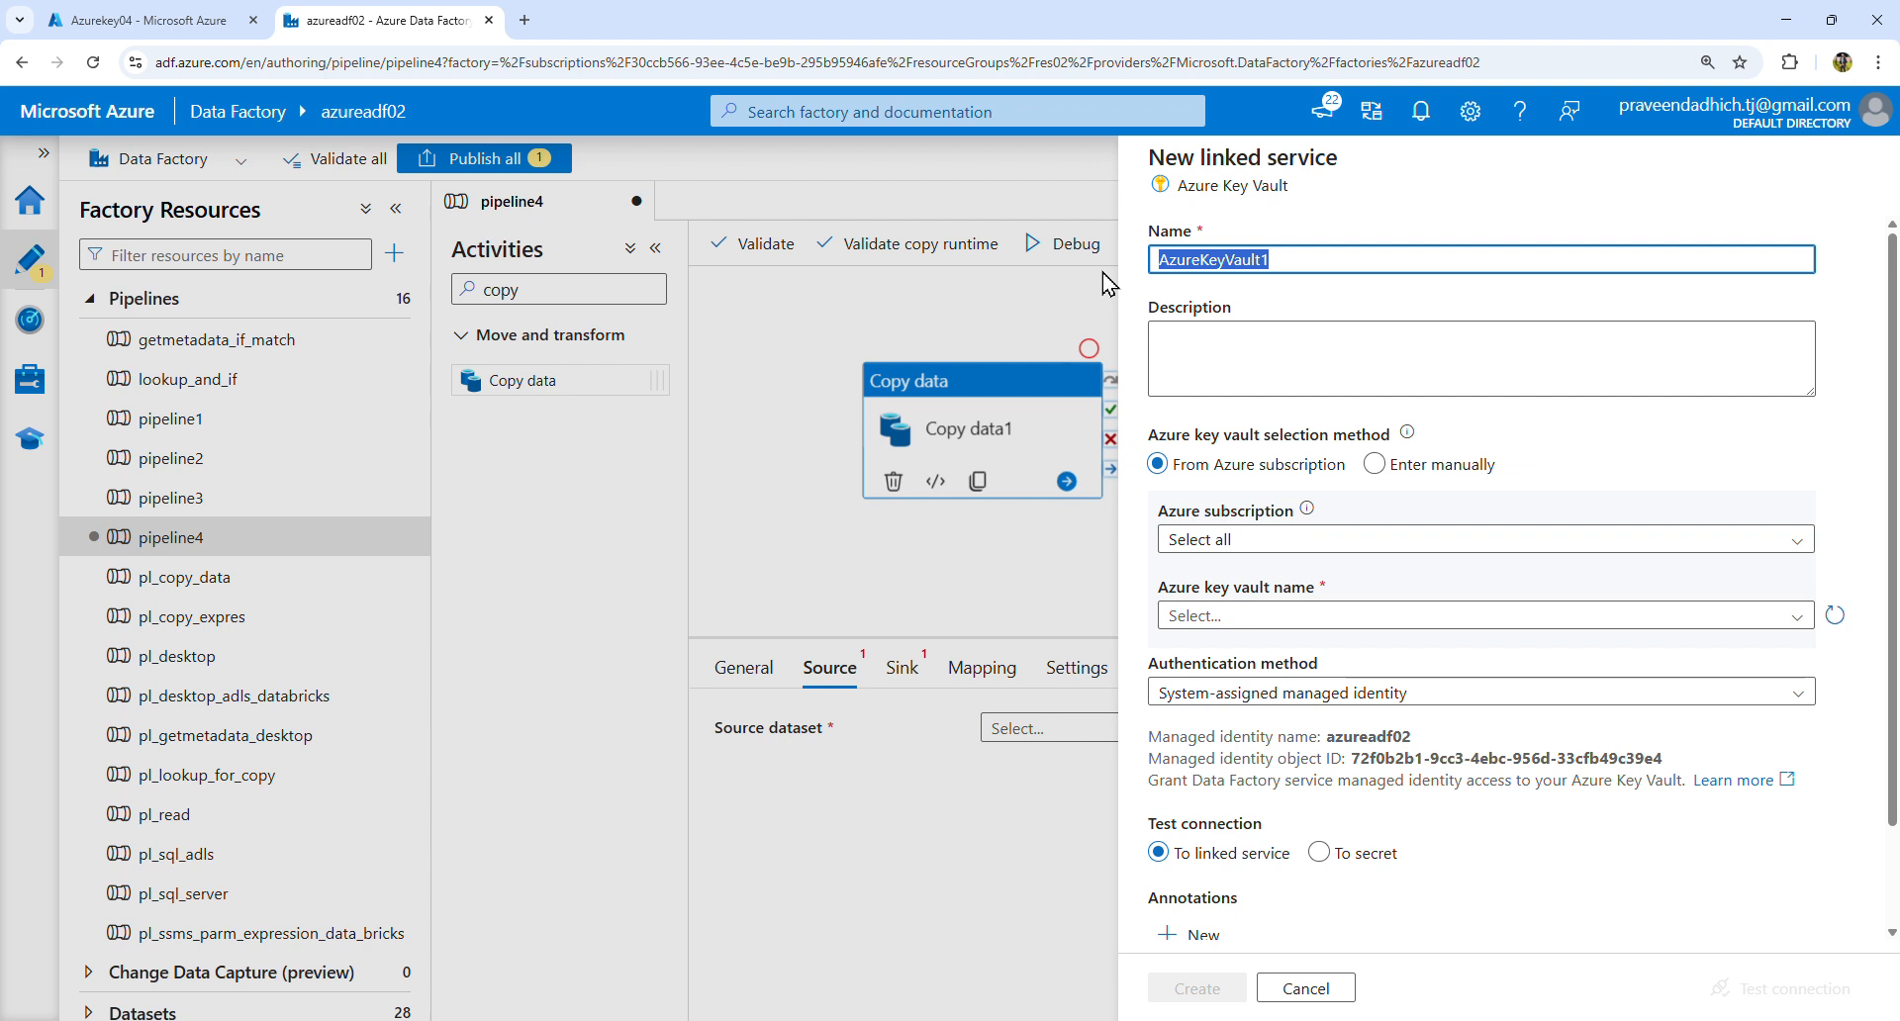
type("ls_akv")
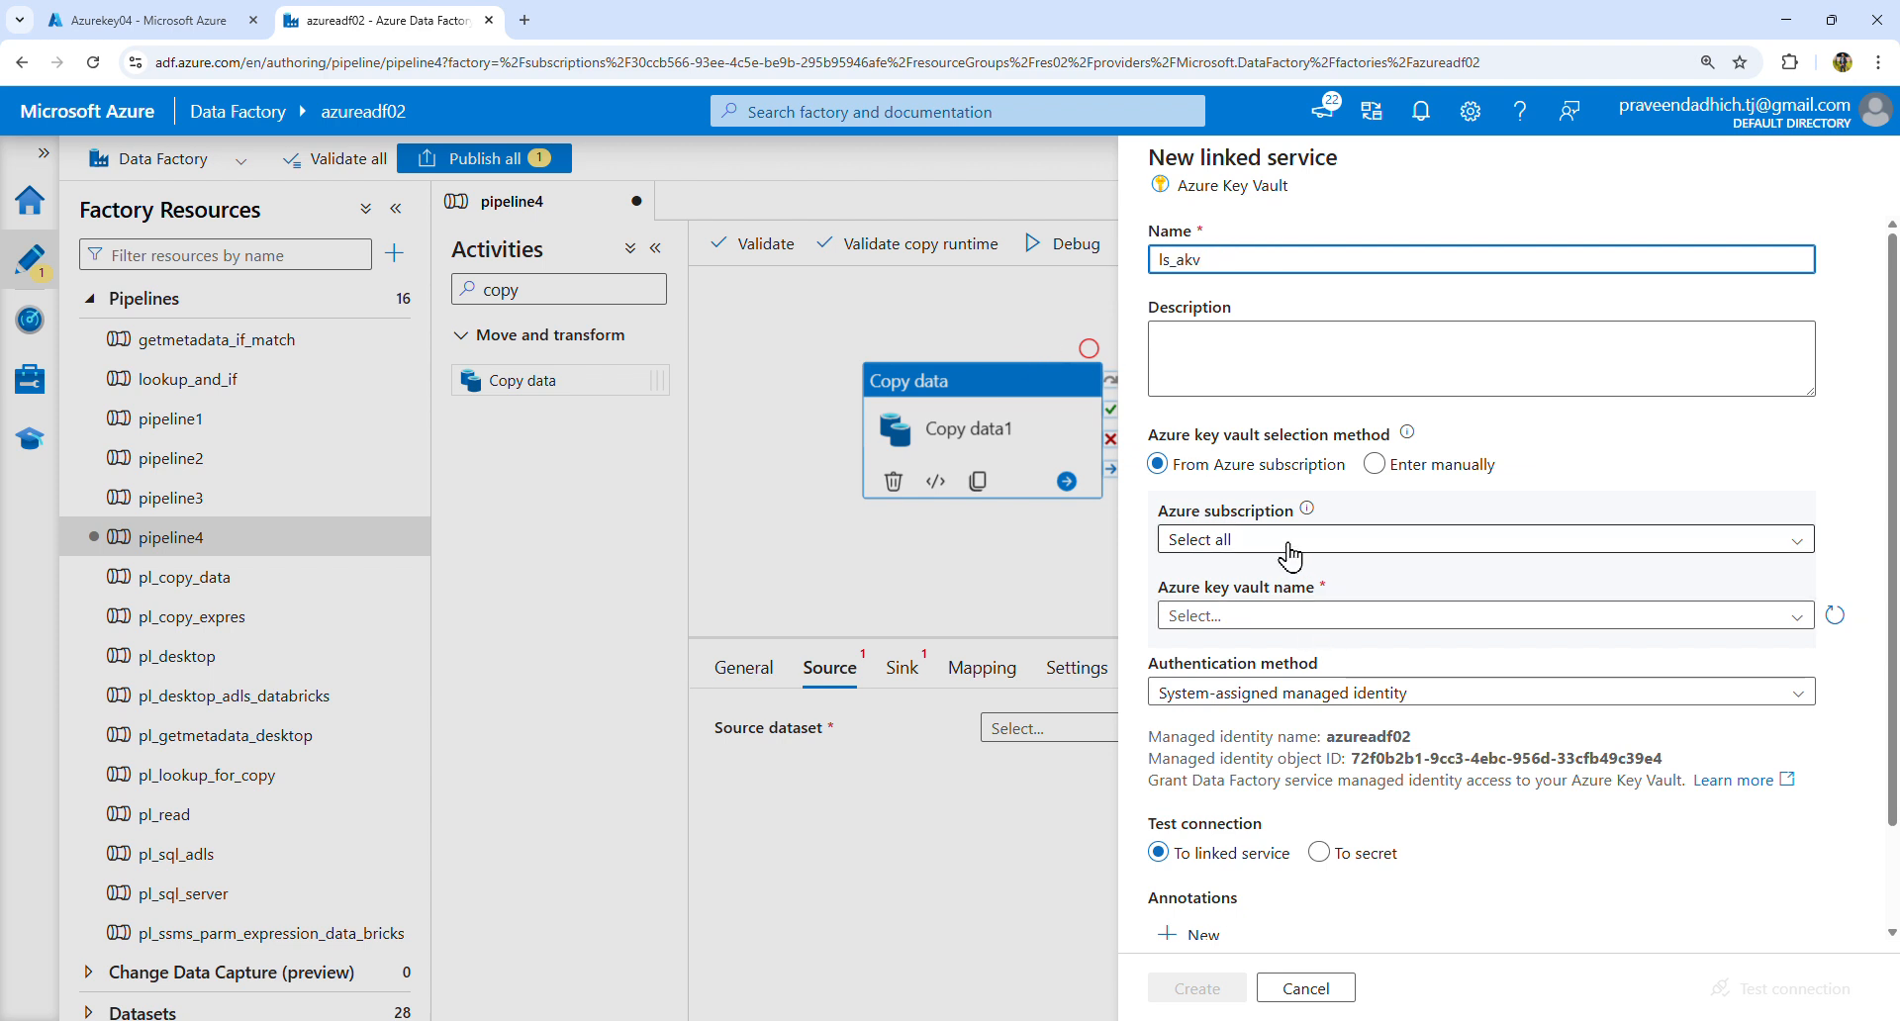
Step: Choose Azure subscription 1 and the Azurekey04 vault for the key vault linked service
left_click(1346, 540)
left_click(1266, 626)
left_click(1296, 615)
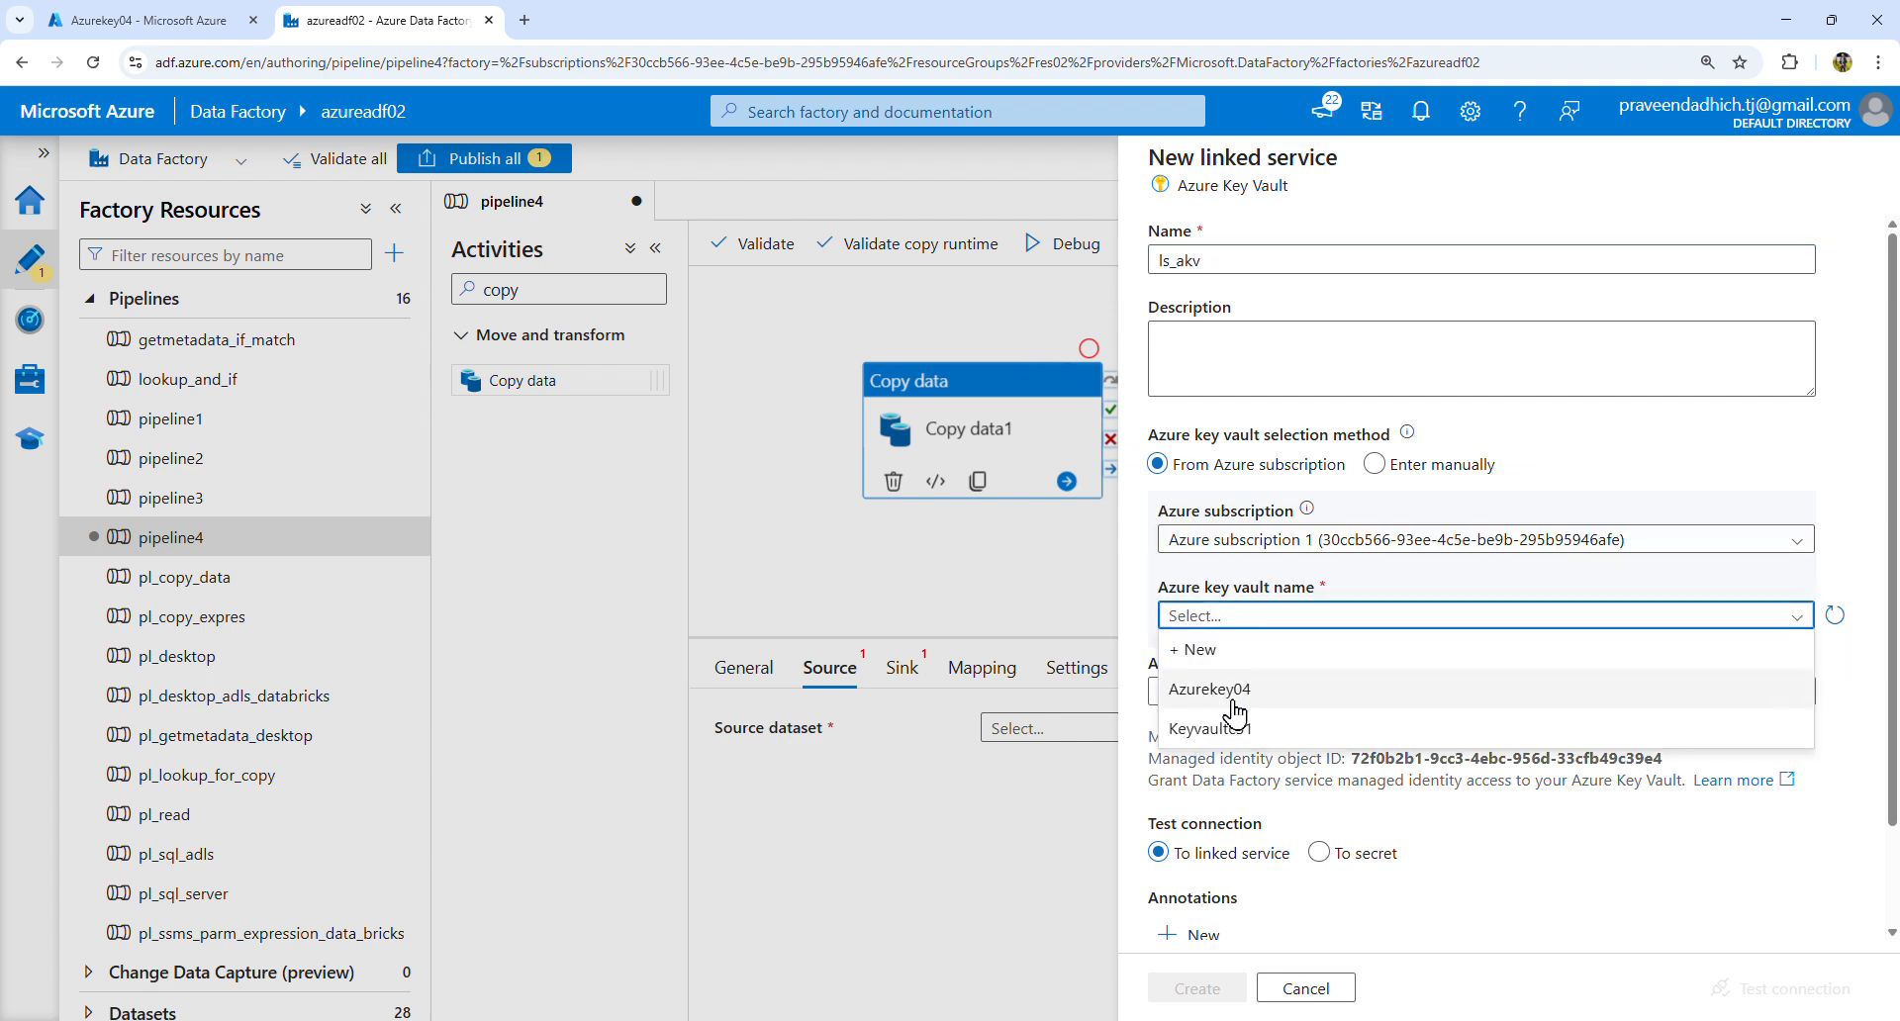
left_click(1231, 690)
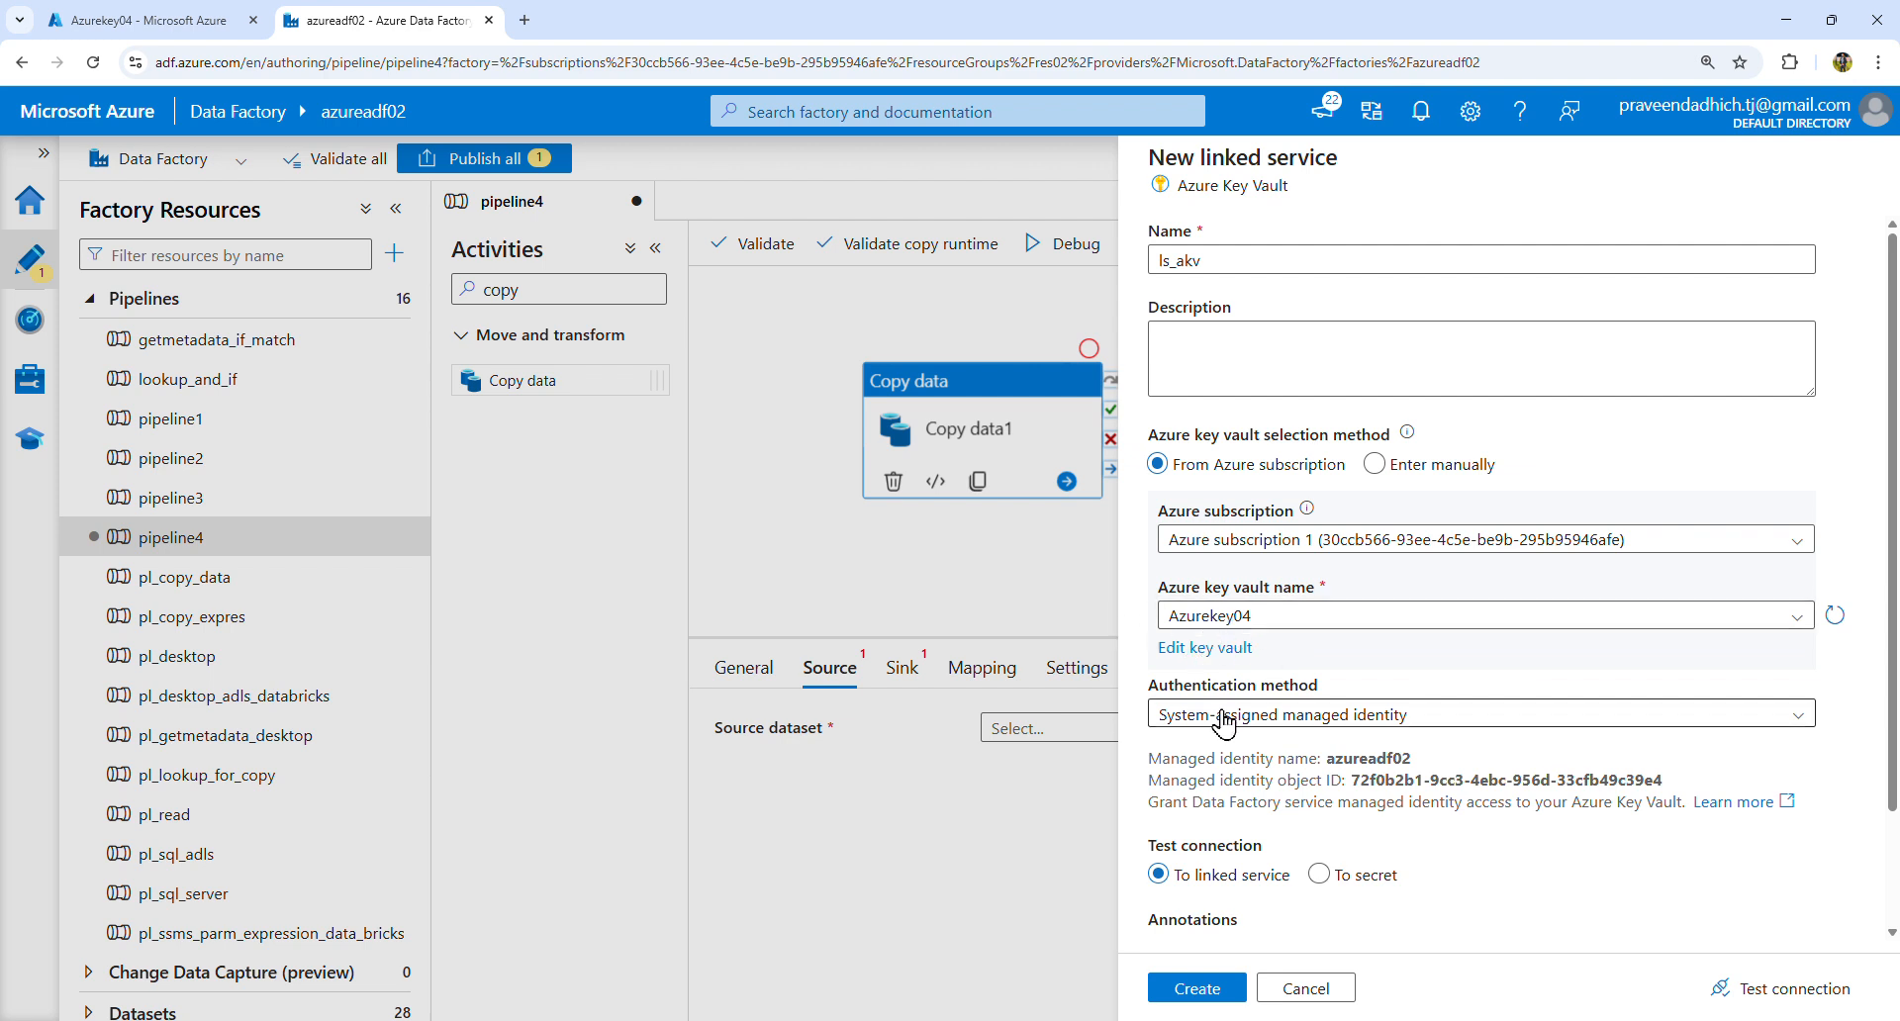
Step: Test the ls_akv connection and create the linked service
scroll(1454, 752, "down", 1)
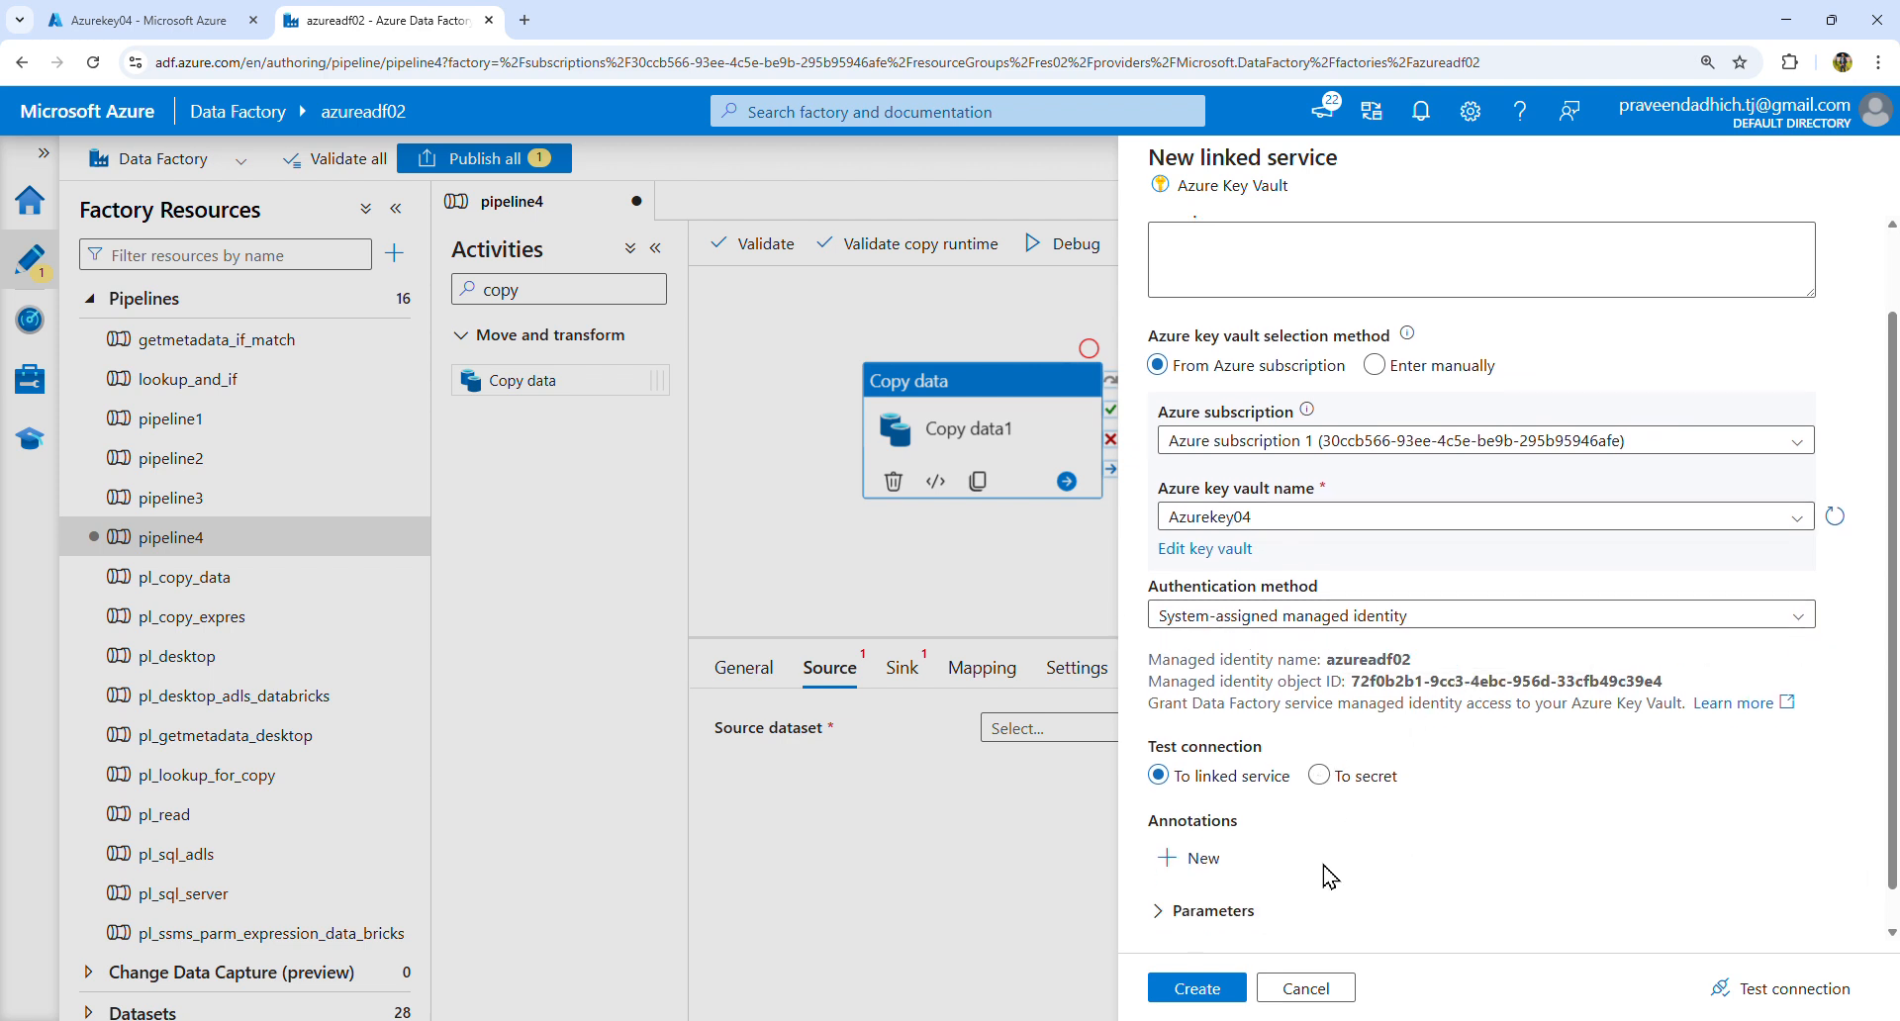
scroll(1484, 890, "down", 1)
left_click(1766, 990)
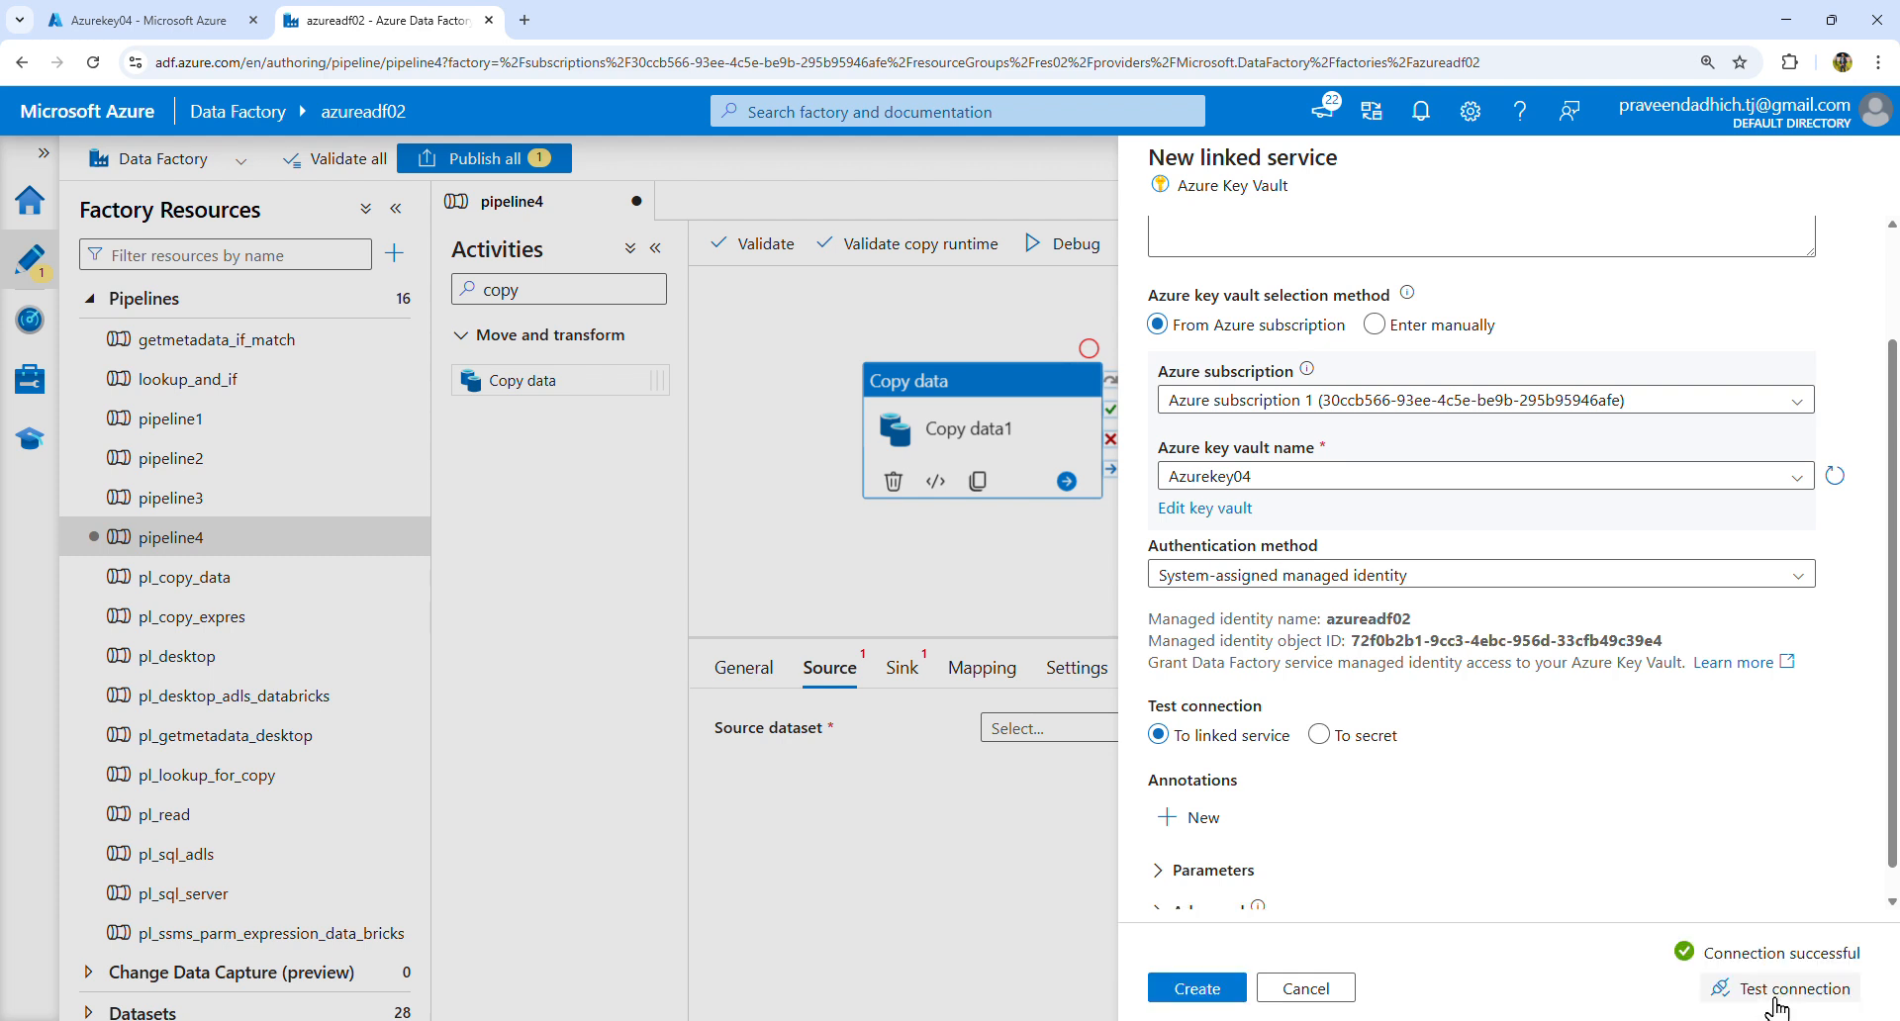
left_click(1196, 989)
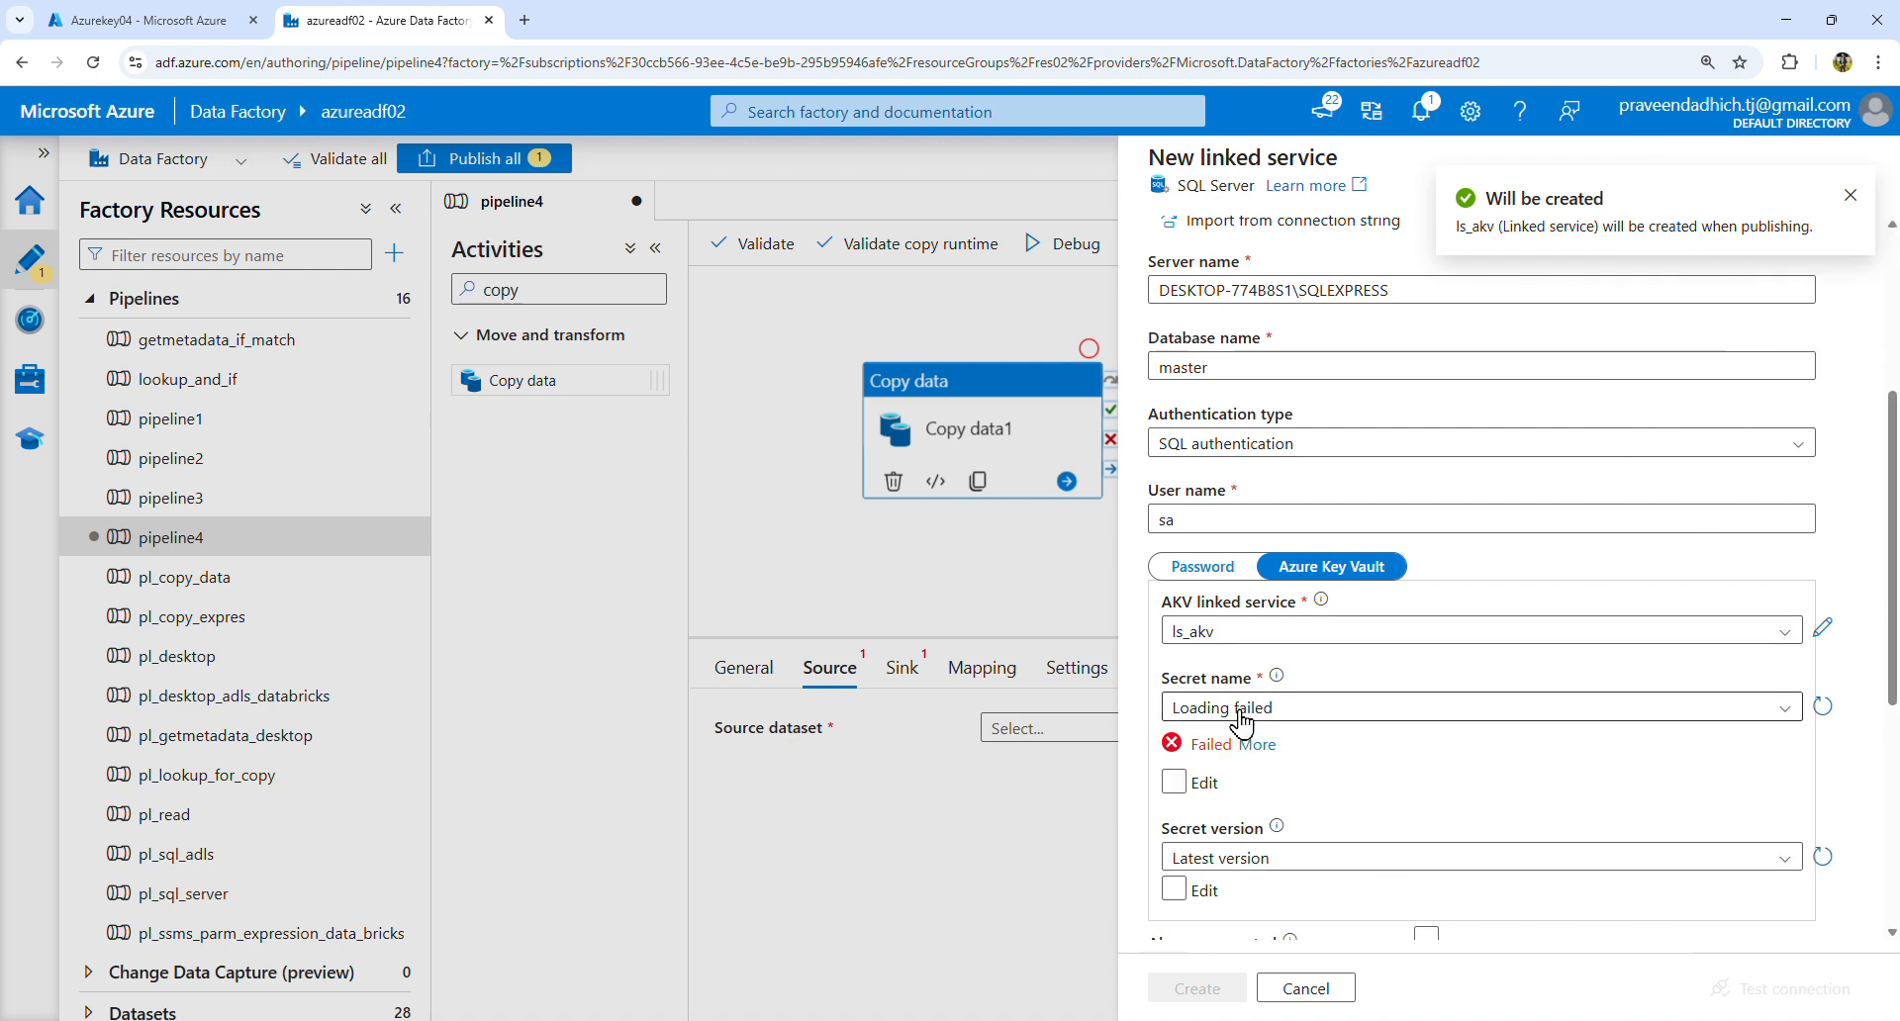
Step: Check the secret's name in the Azurekey04 vault and try to choose it as the linked service's secret
left_click(188, 27)
left_click_drag(318, 362, 265, 367)
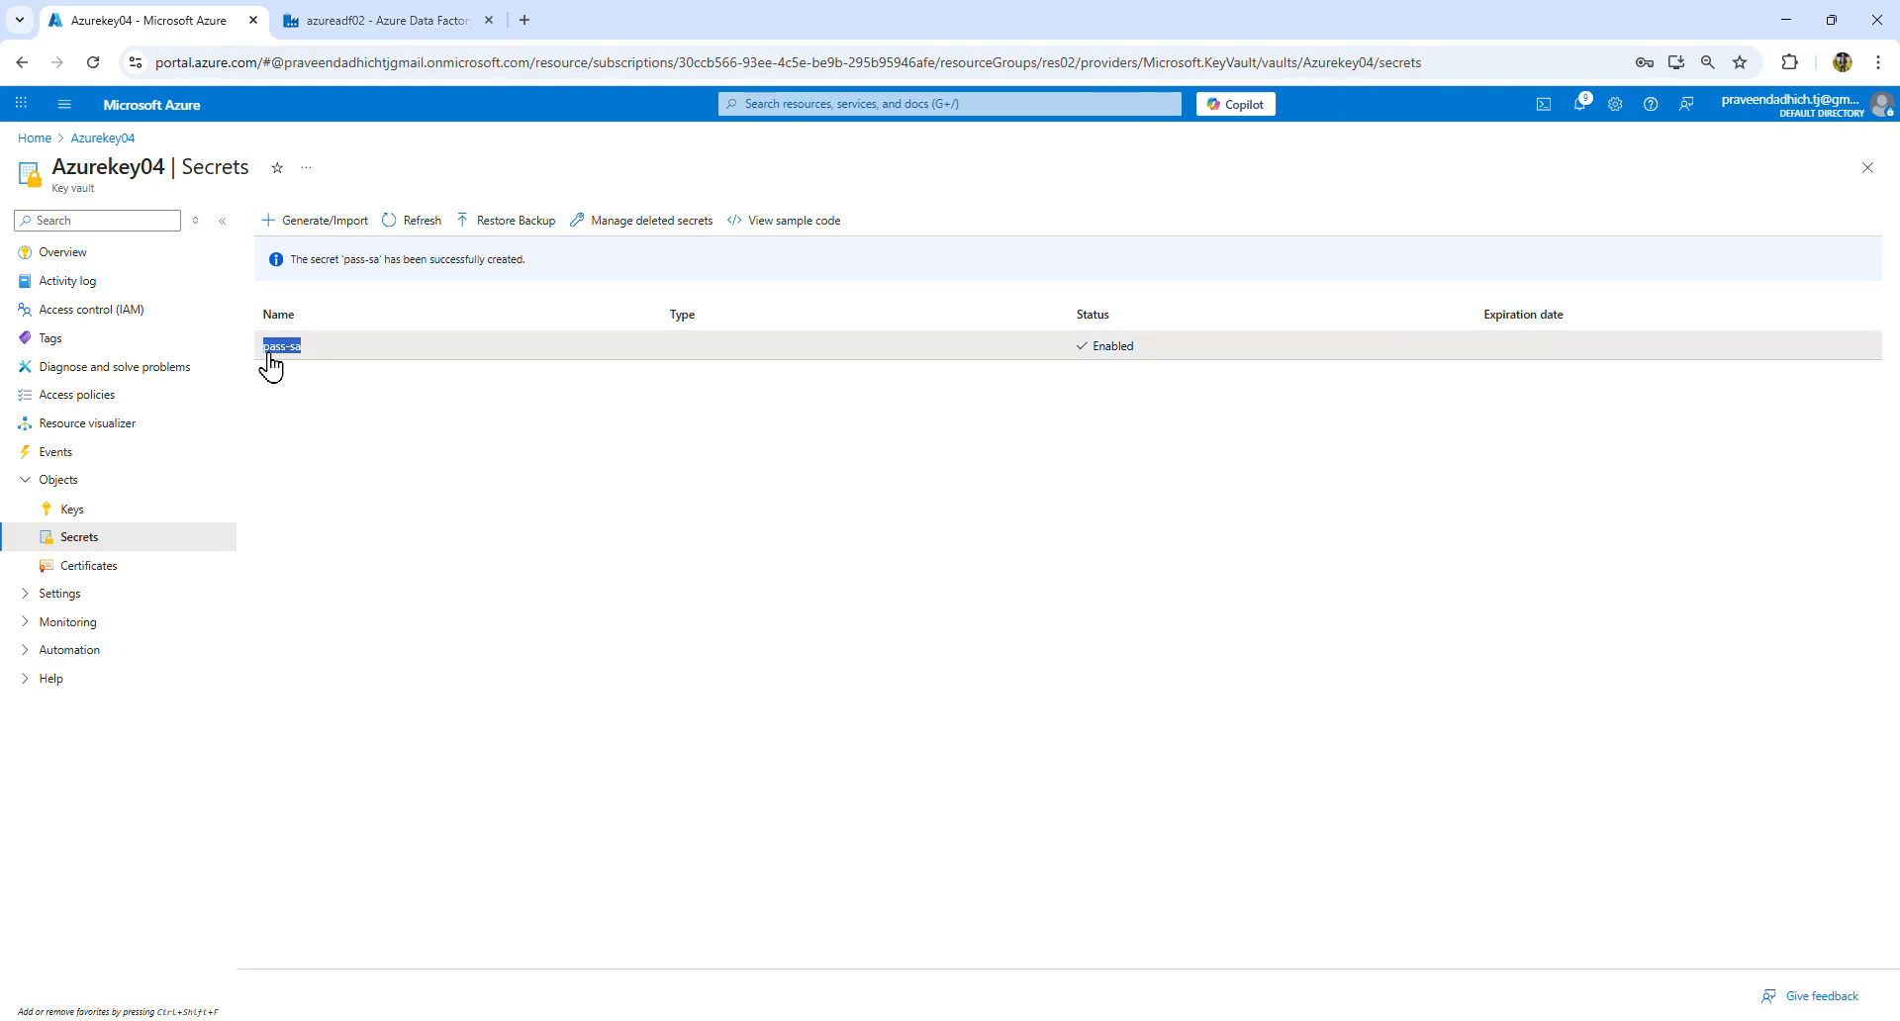
left_click(340, 29)
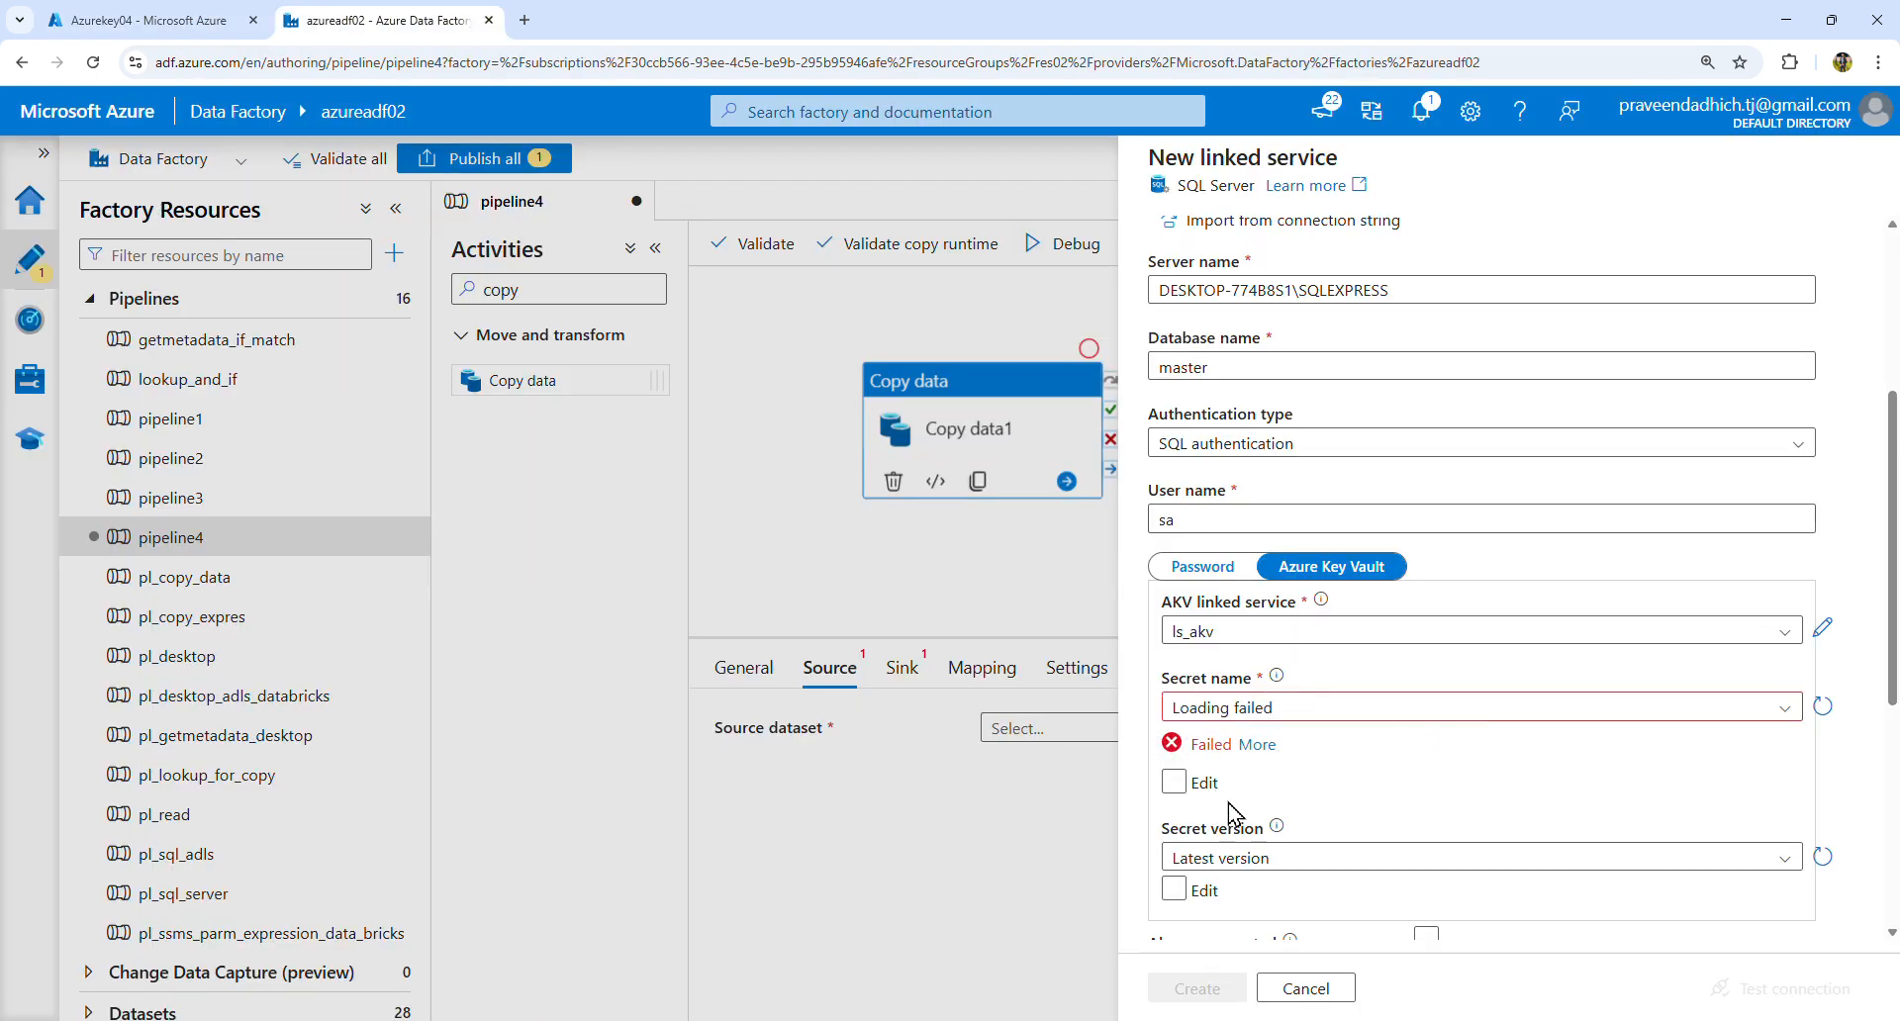
left_click(1298, 712)
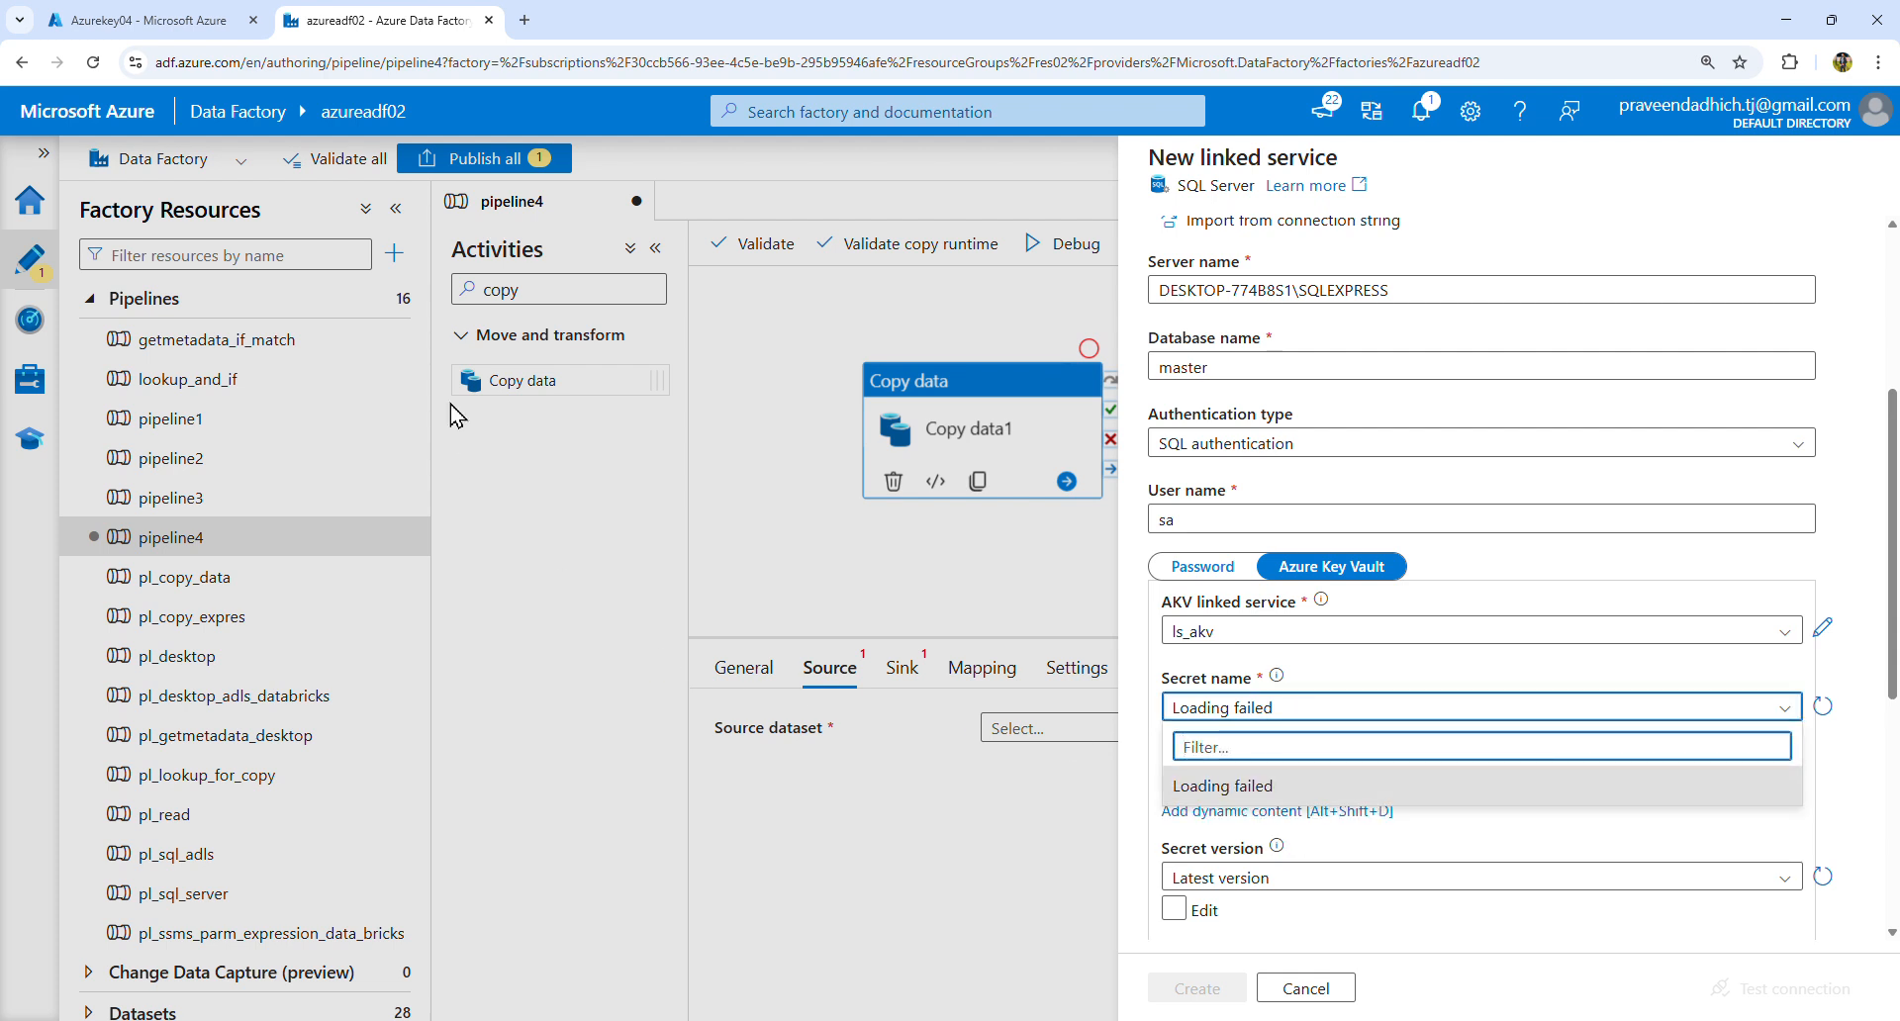
left_click(752, 1020)
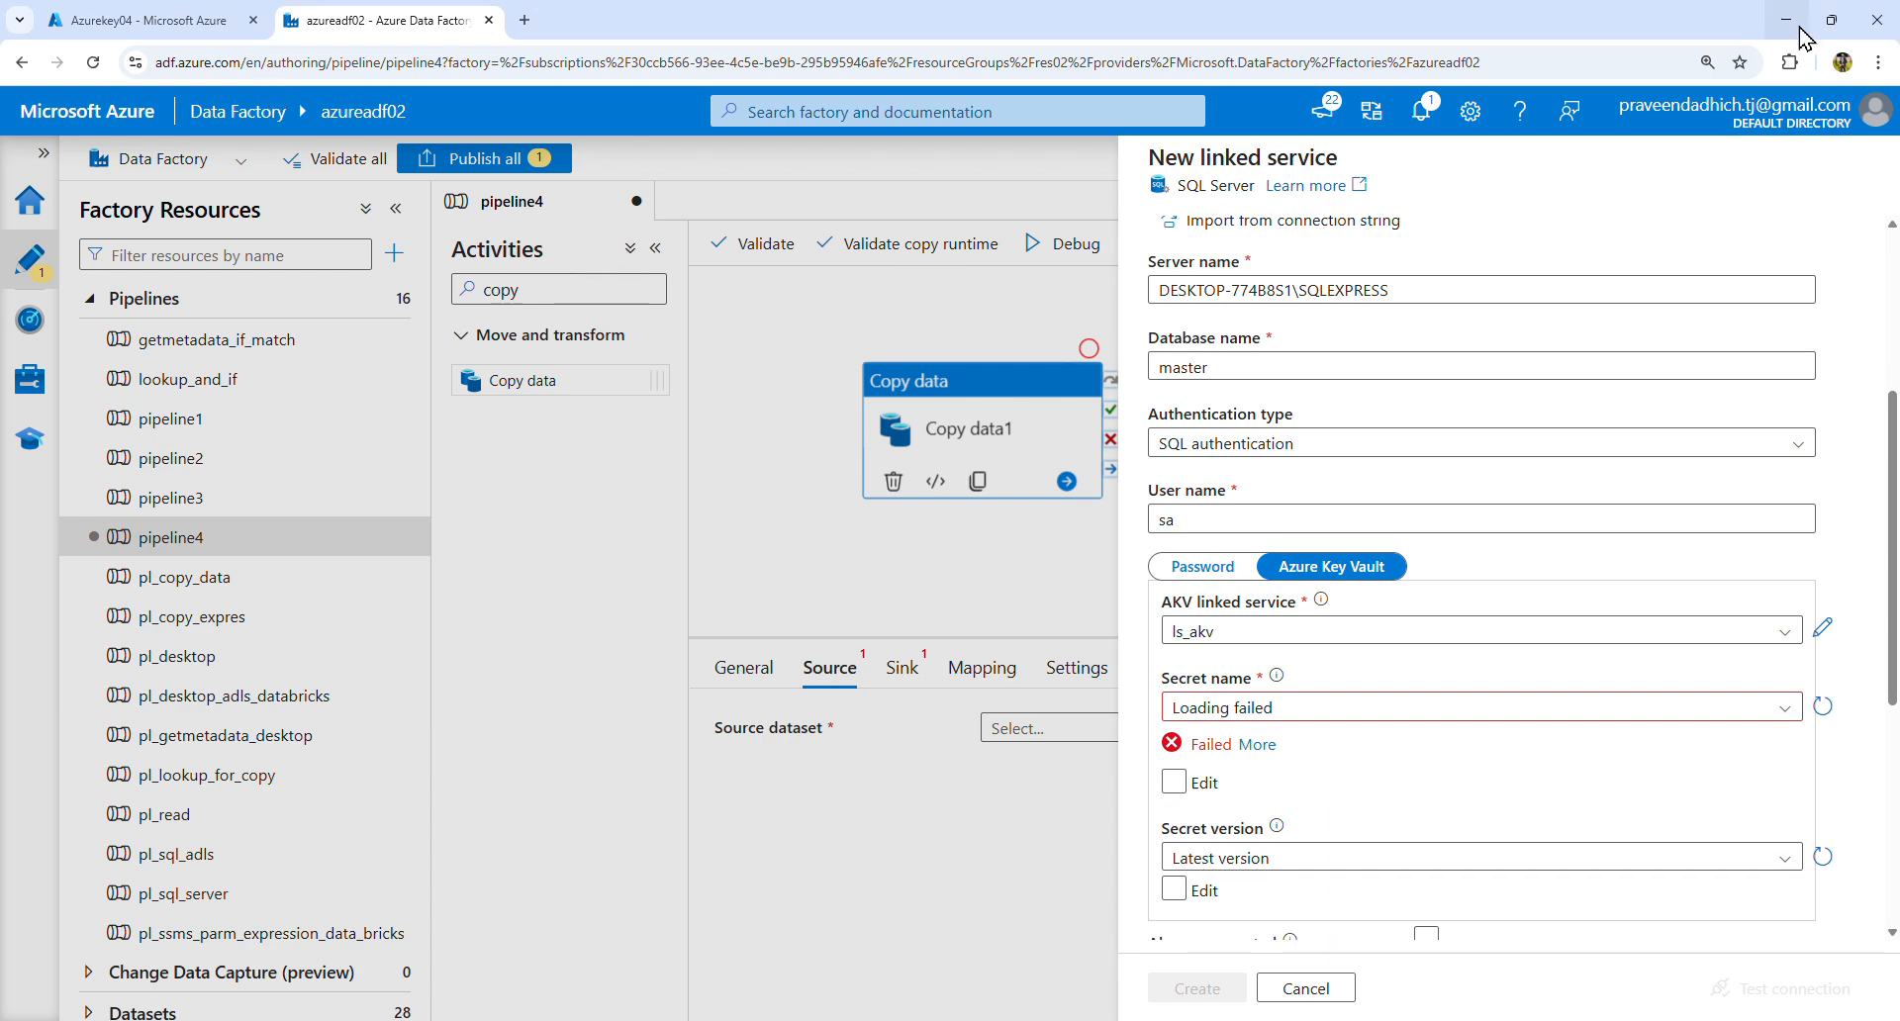
Step: Start a new role assignment in the Azurekey04 vault's access control and check the data factory's name
left_click(148, 20)
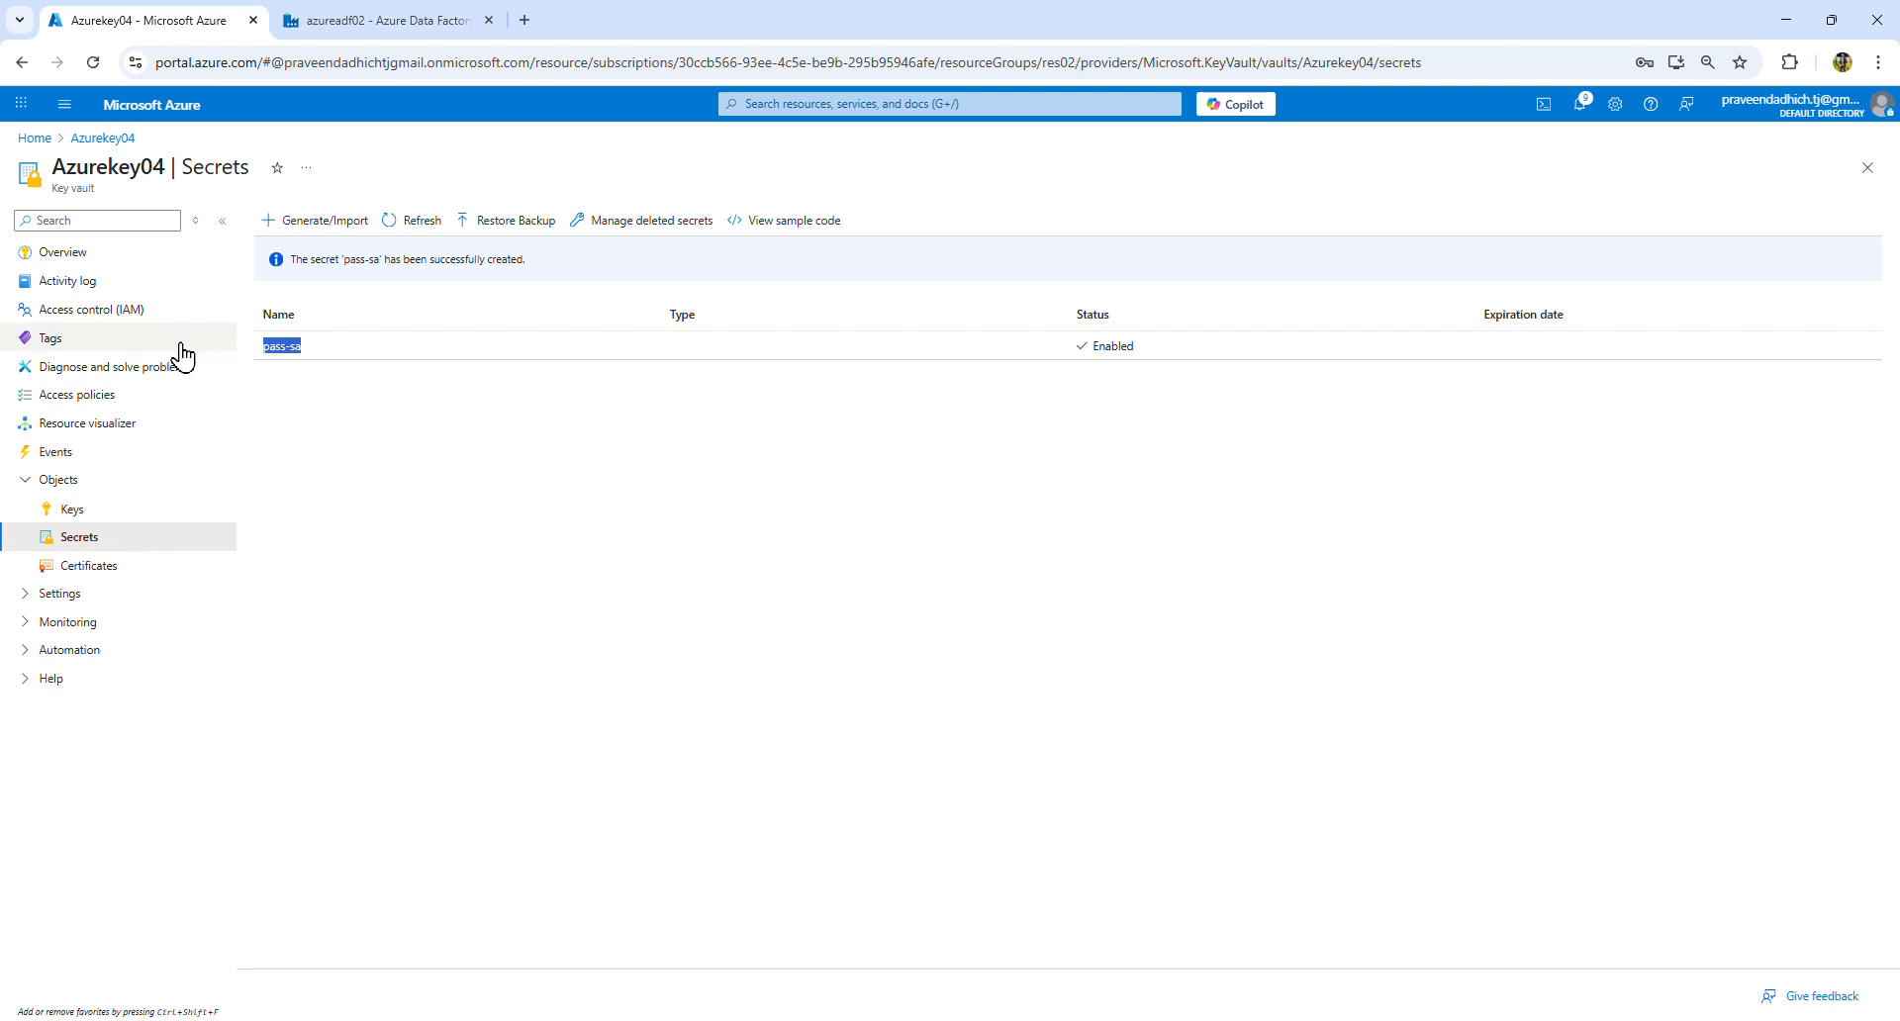
left_click(87, 317)
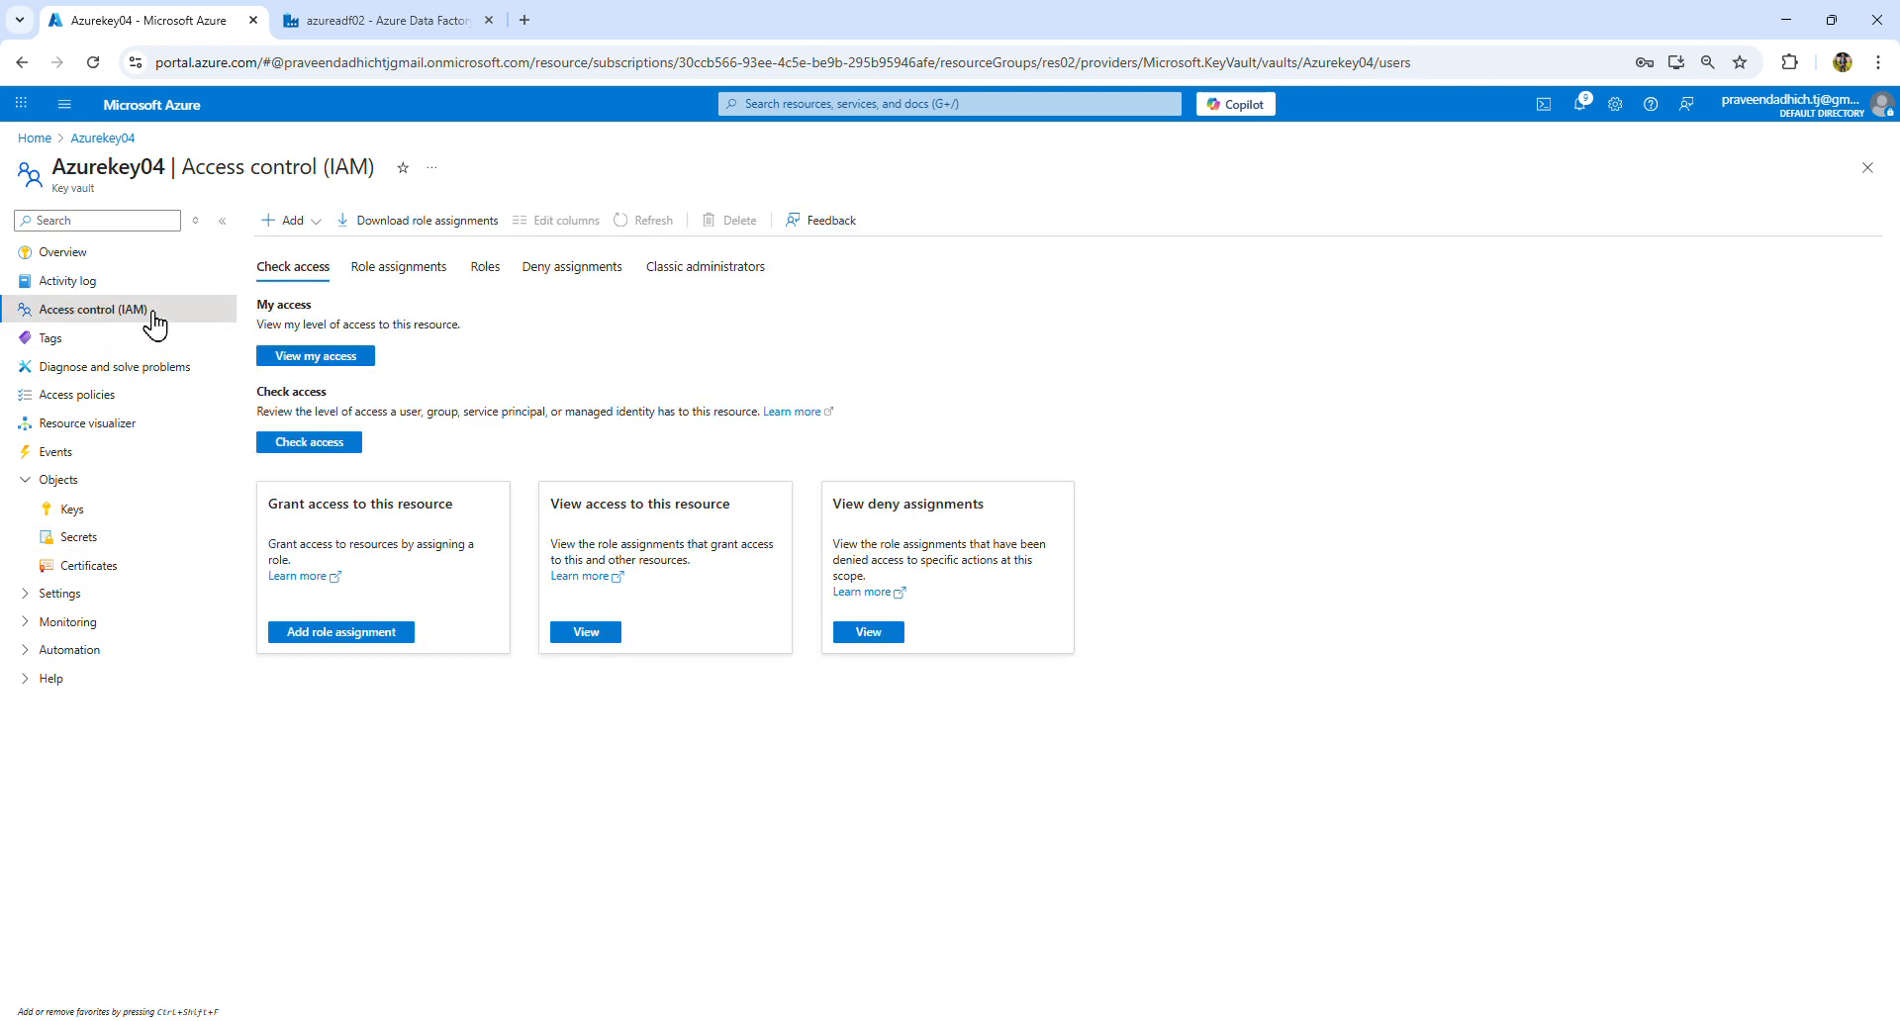
left_click(293, 221)
left_click(314, 253)
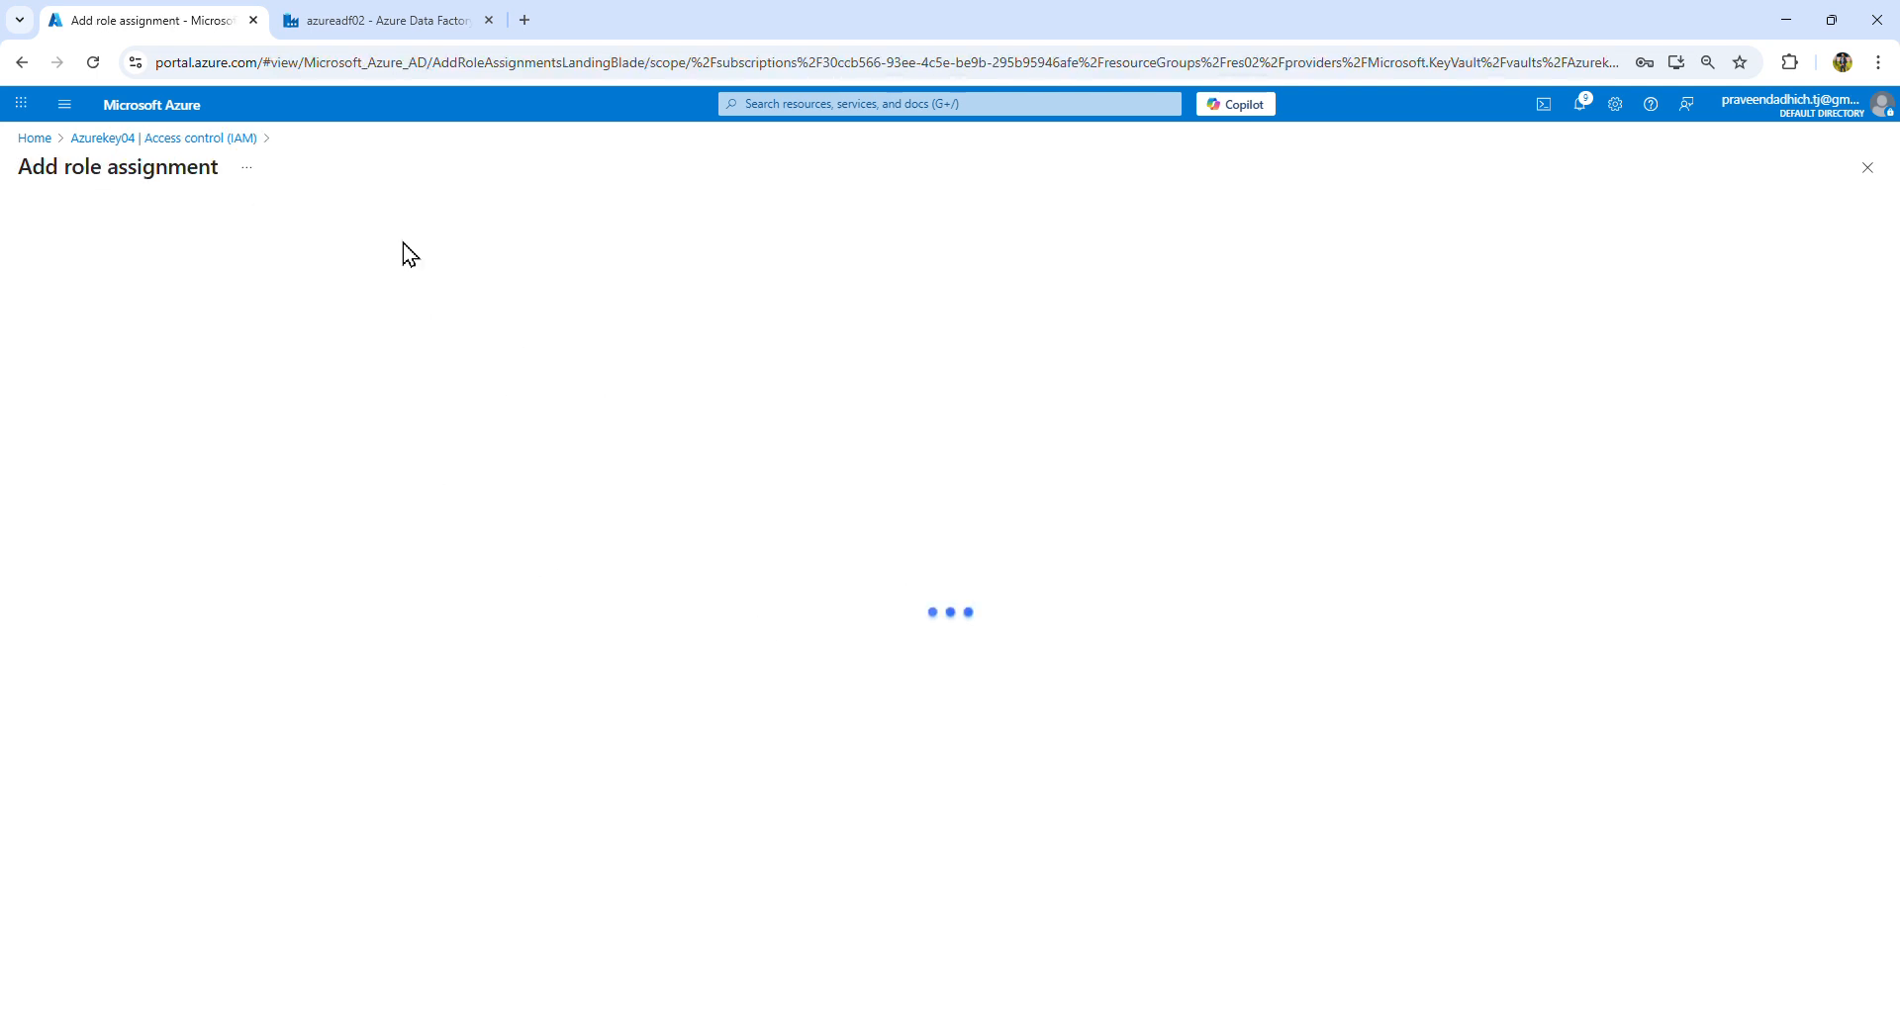
left_click(390, 23)
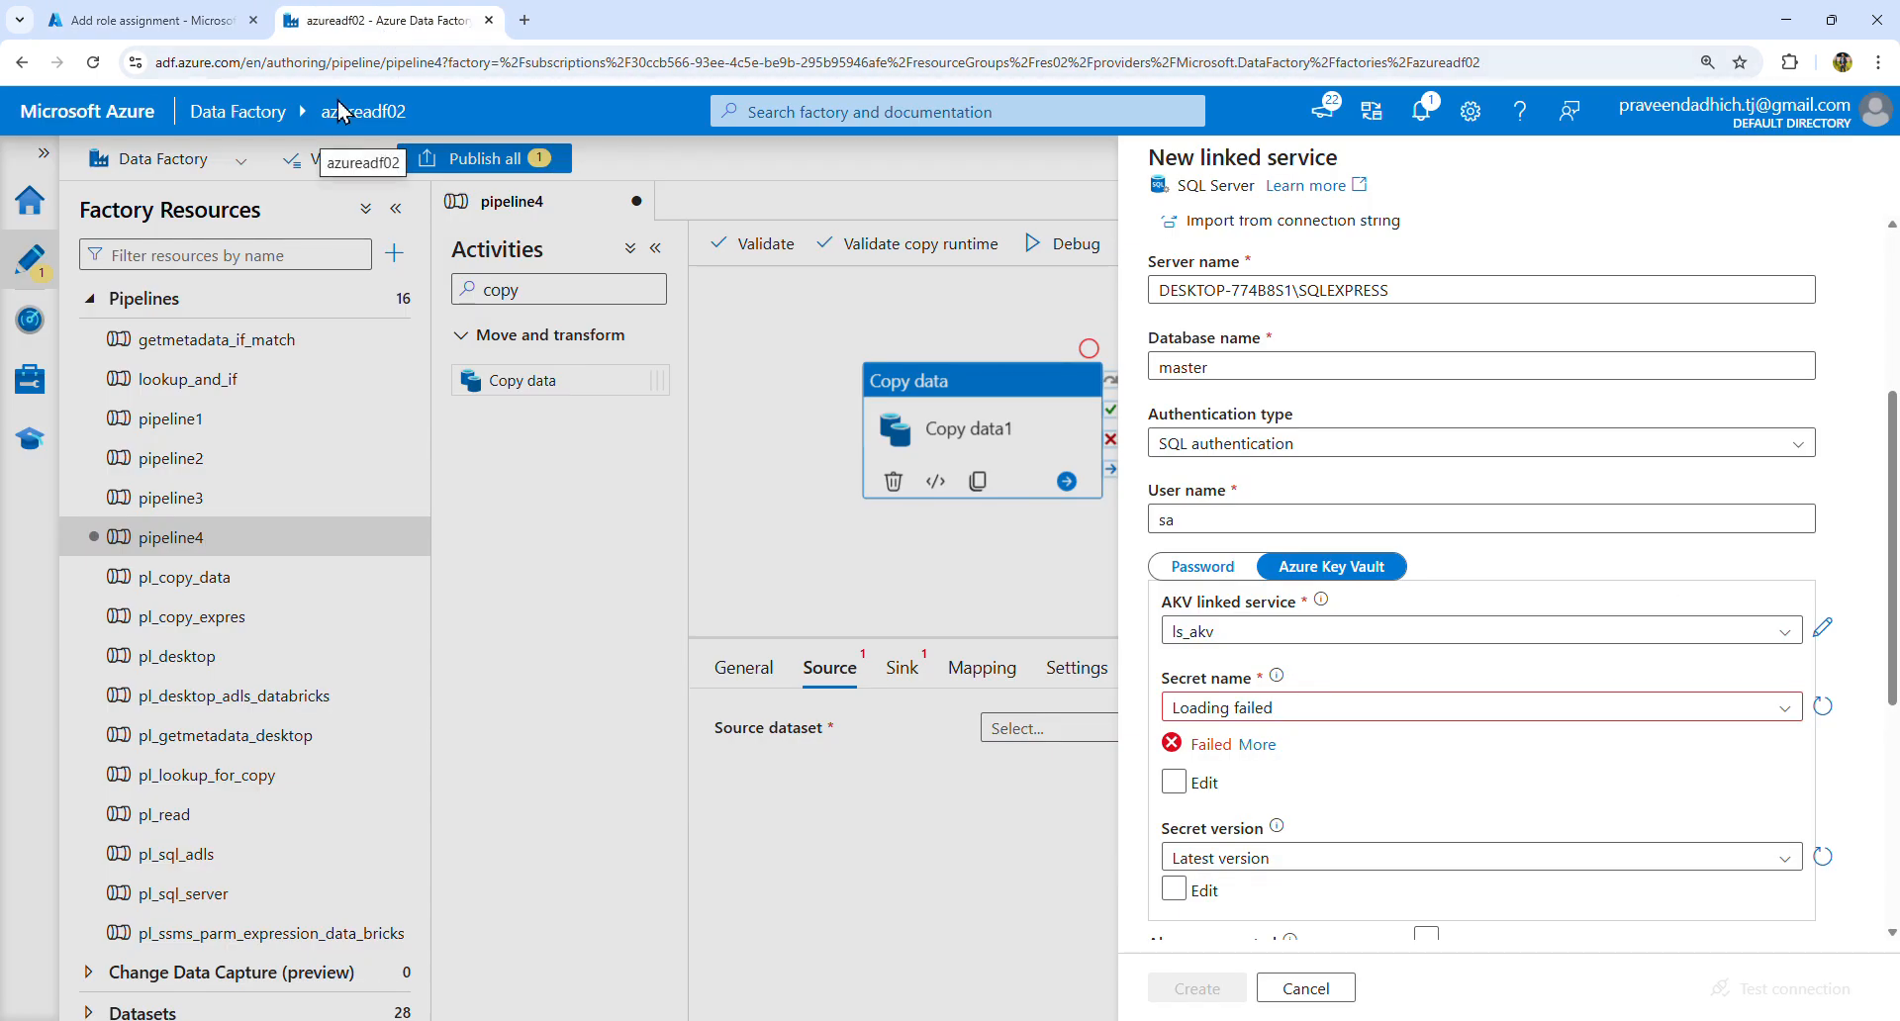
left_click(249, 8)
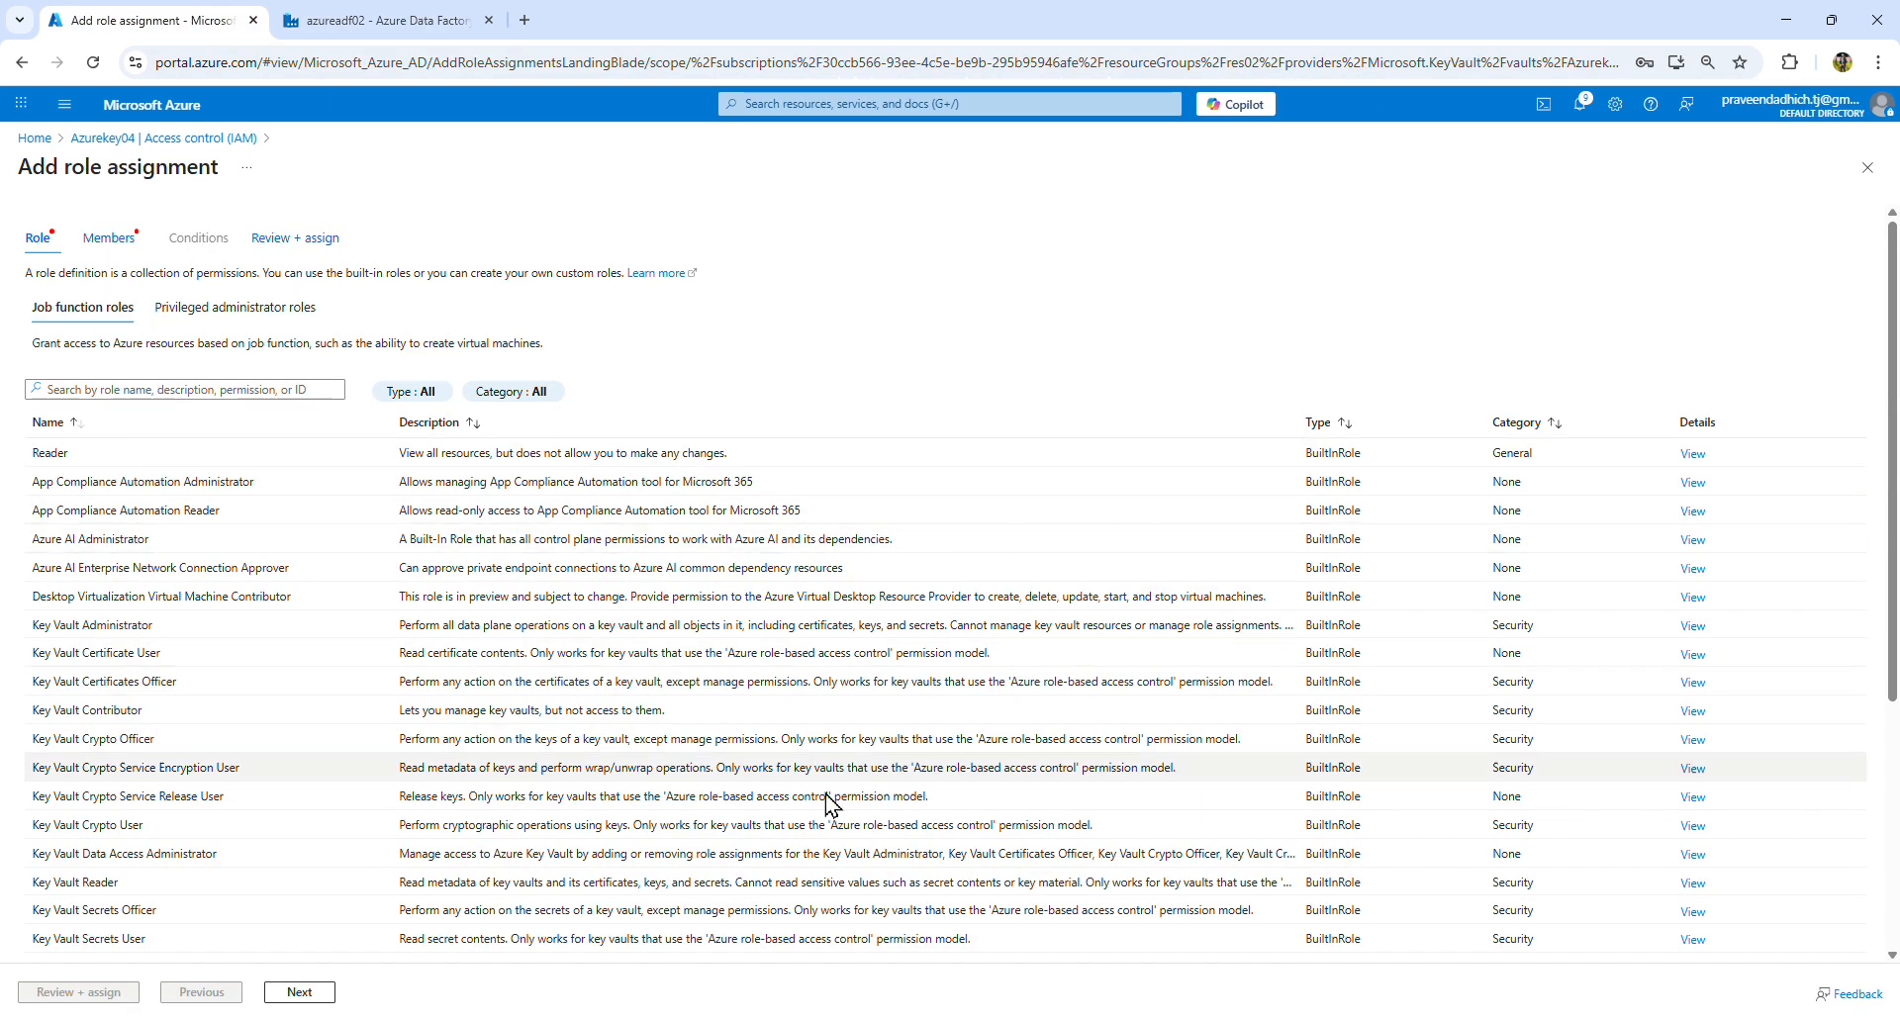
Step: Filter the roles by "key", select Key Vault Administrator, and continue to the member selection
left_click(155, 391)
type("azure")
key("BackSpace")
key("BackSpace")
key("BackSpace")
key("BackSpace")
key("BackSpace")
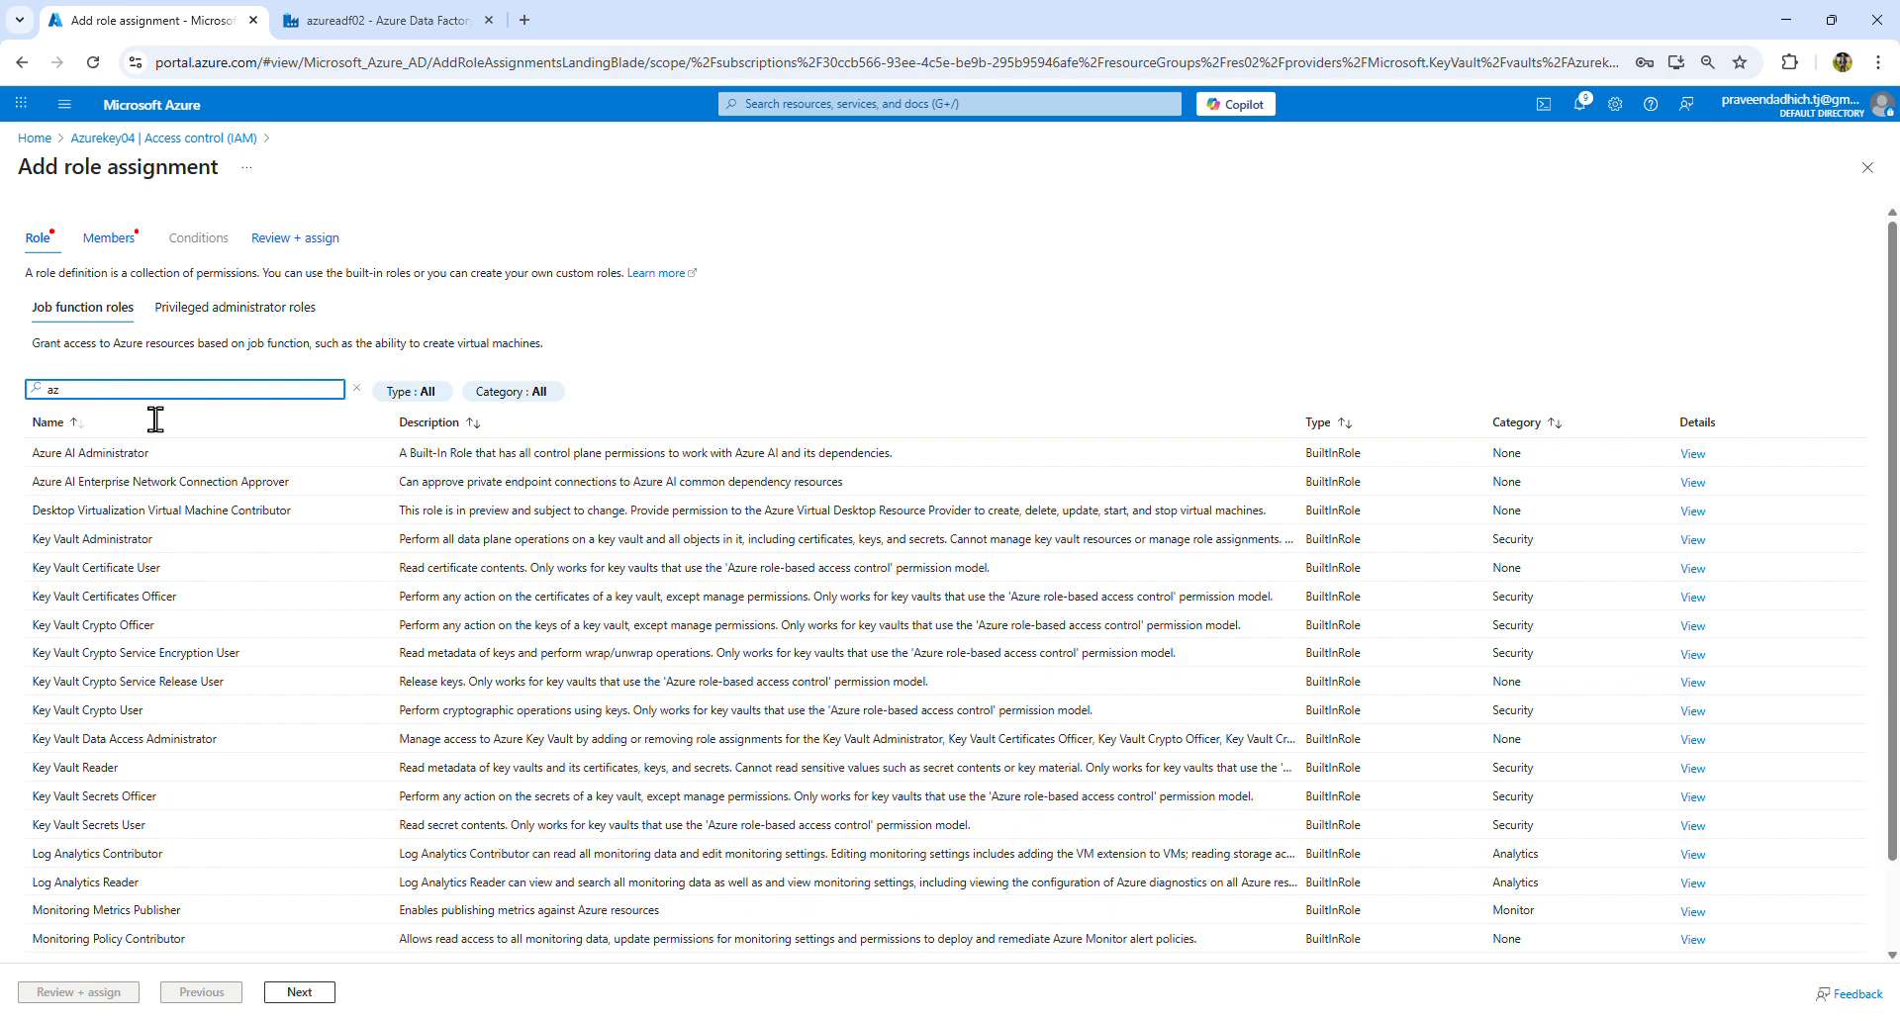
type("key")
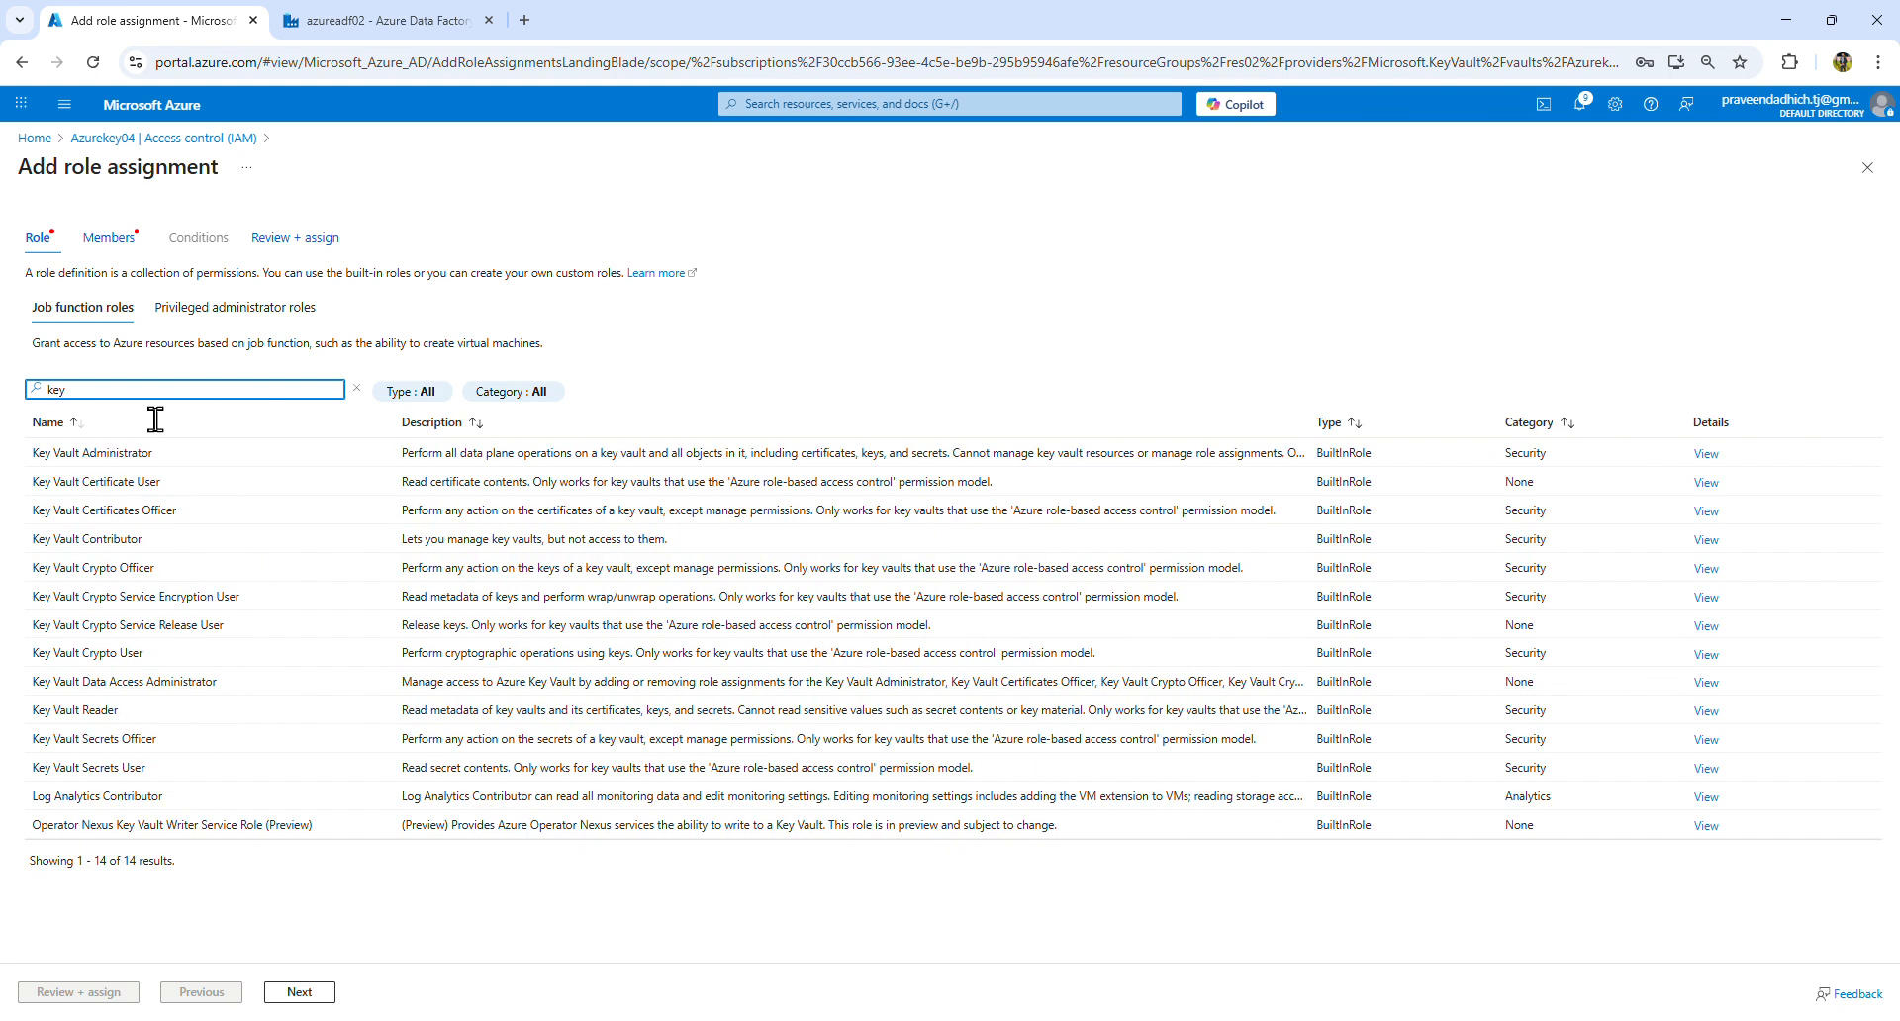
double_click(136, 455)
left_click(129, 461)
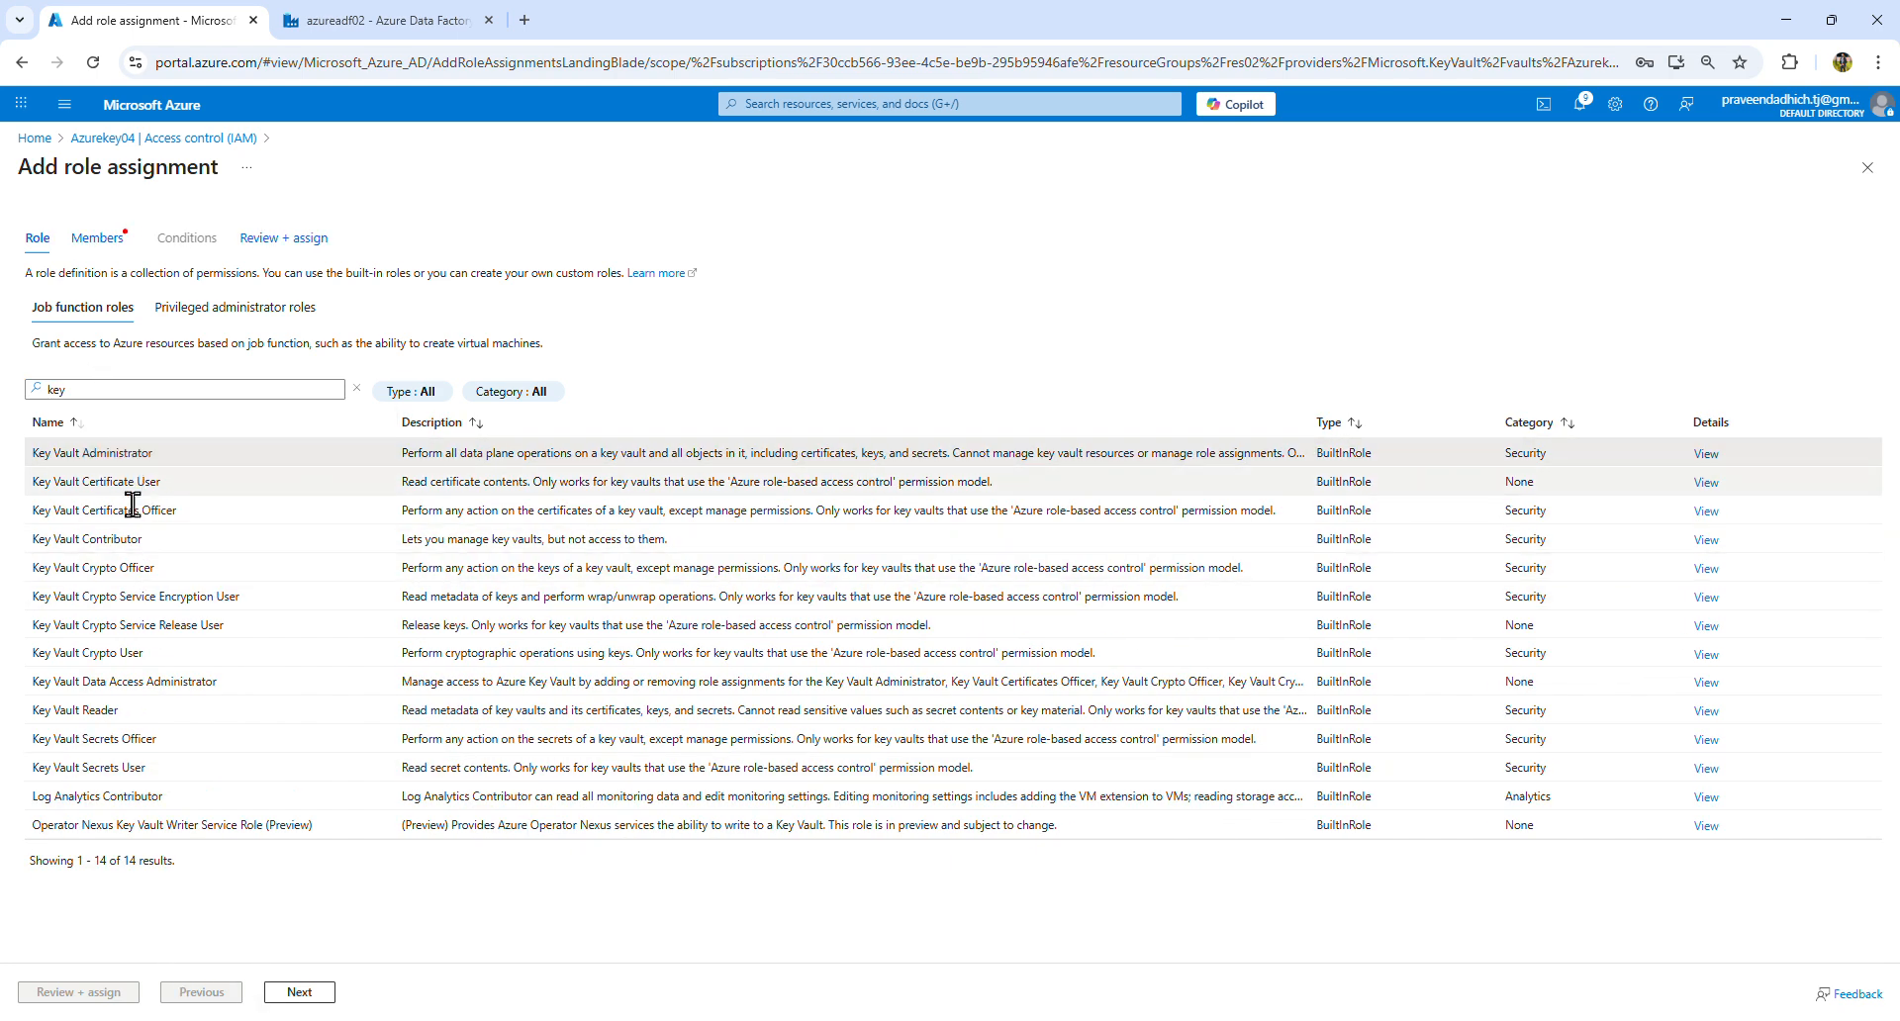
left_click(308, 995)
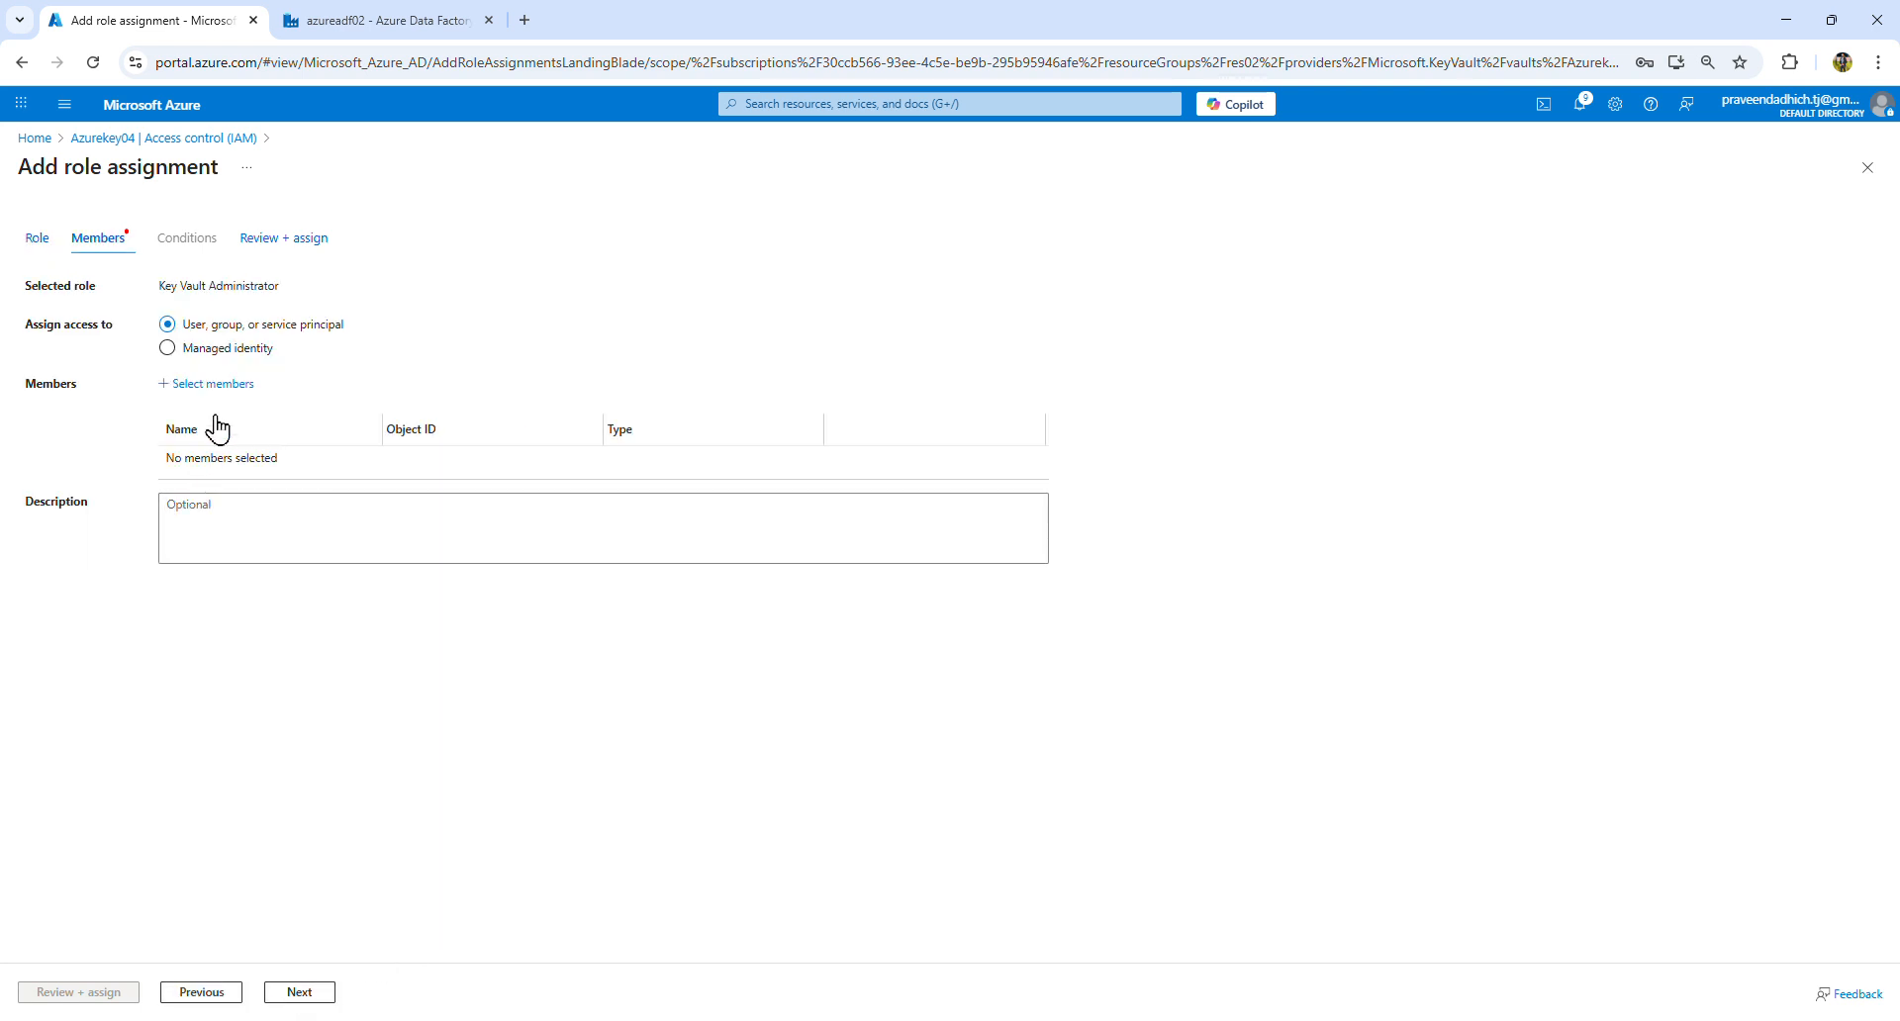
Step: Add the azureadf02 data factory as the member of the role assignment
left_click(227, 386)
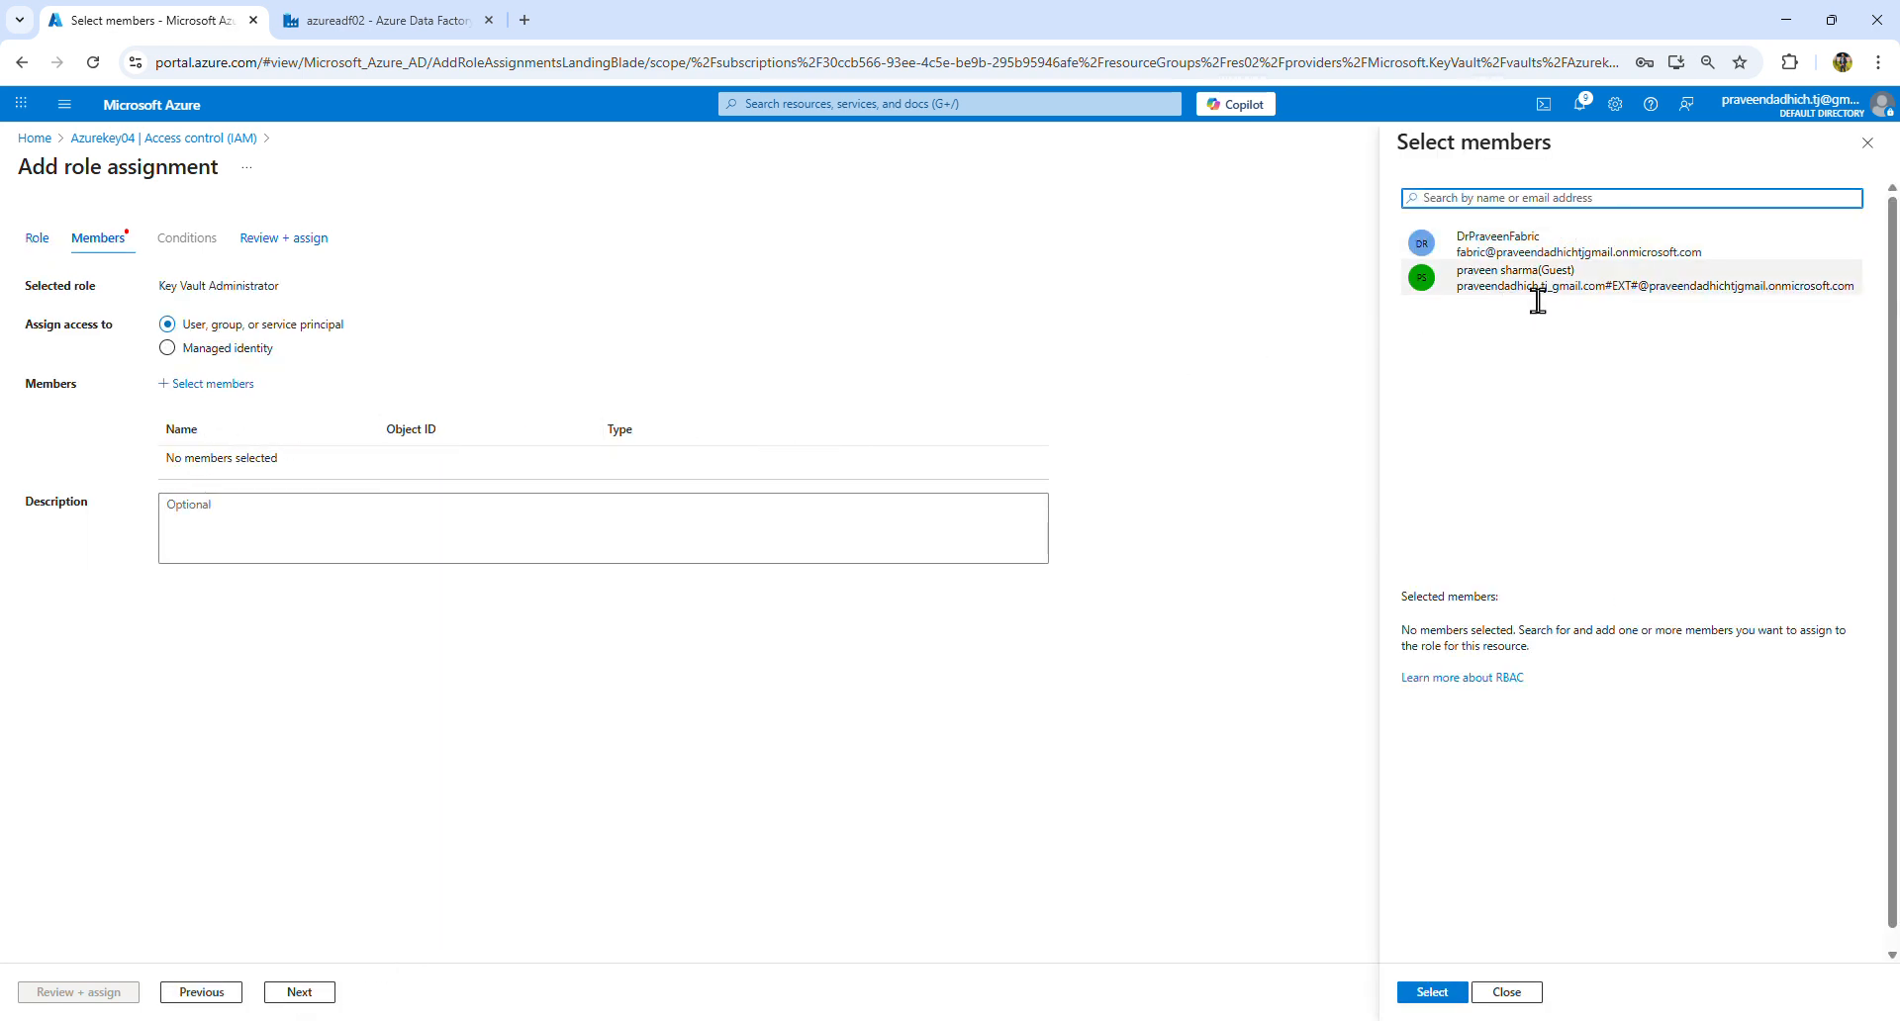
type("azureadf02")
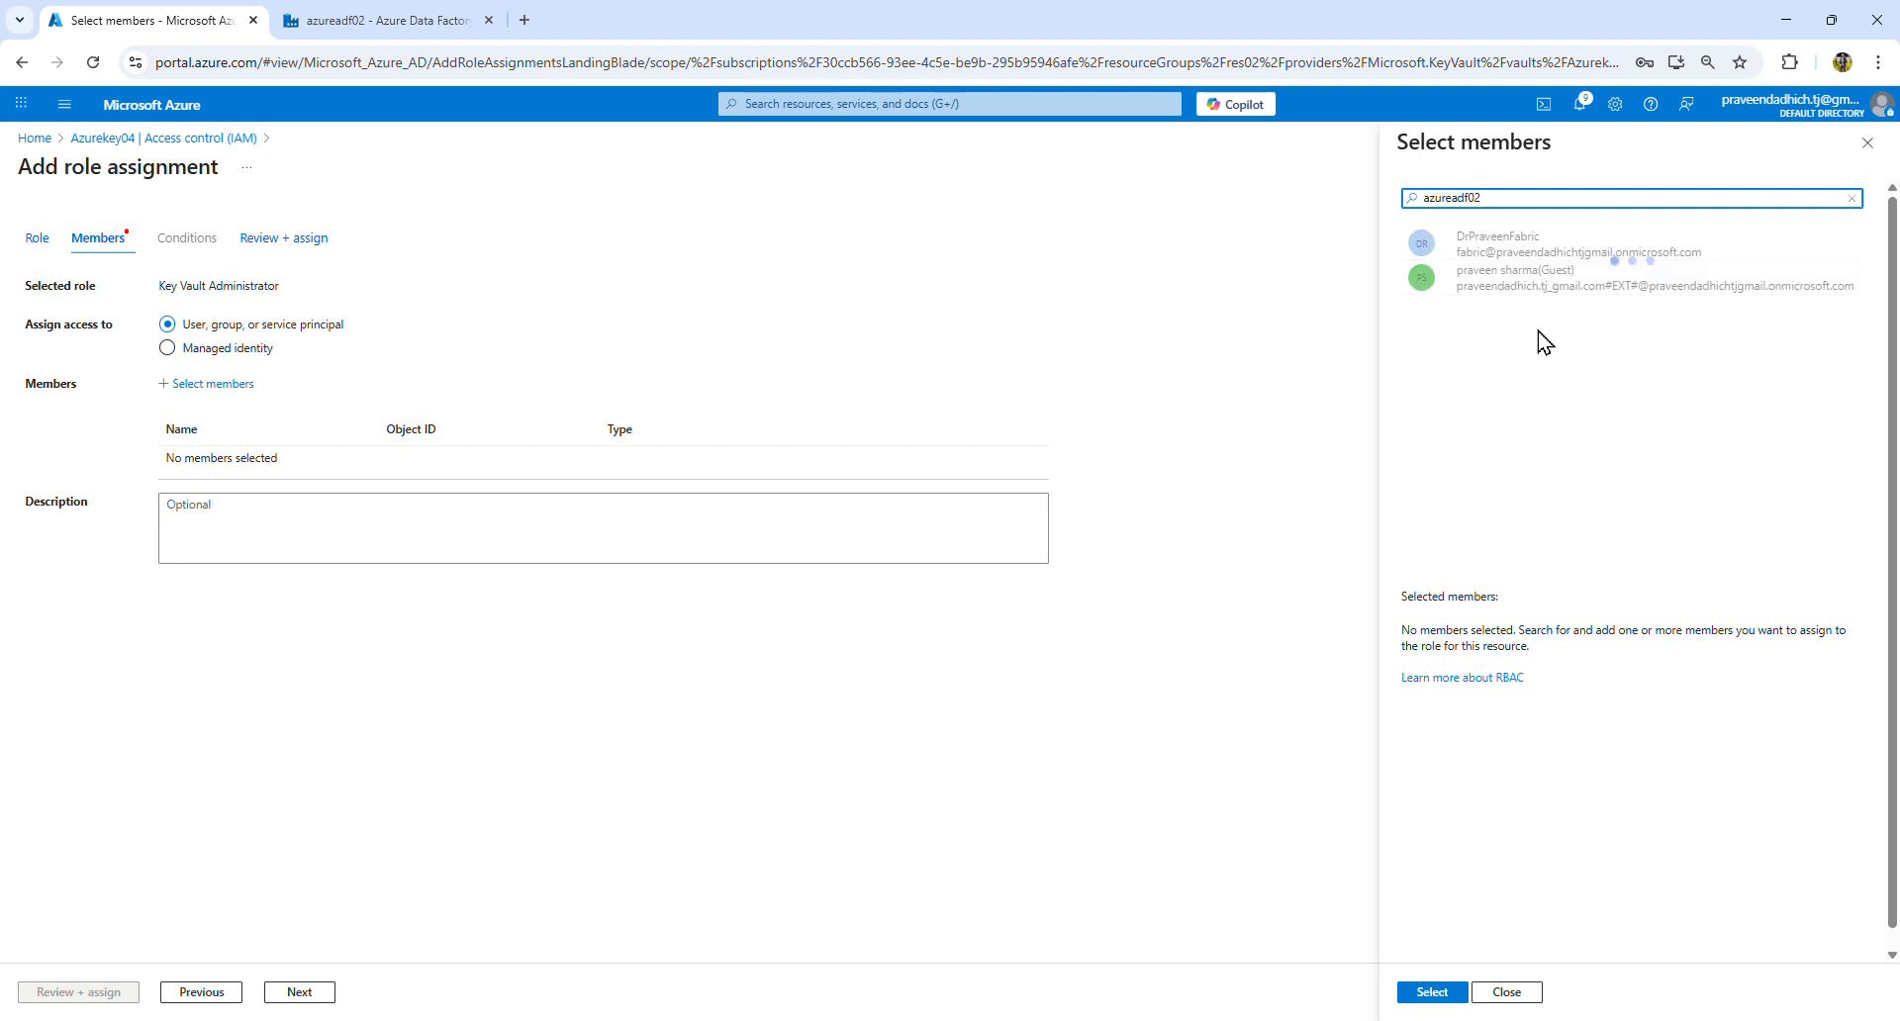
left_click(1515, 263)
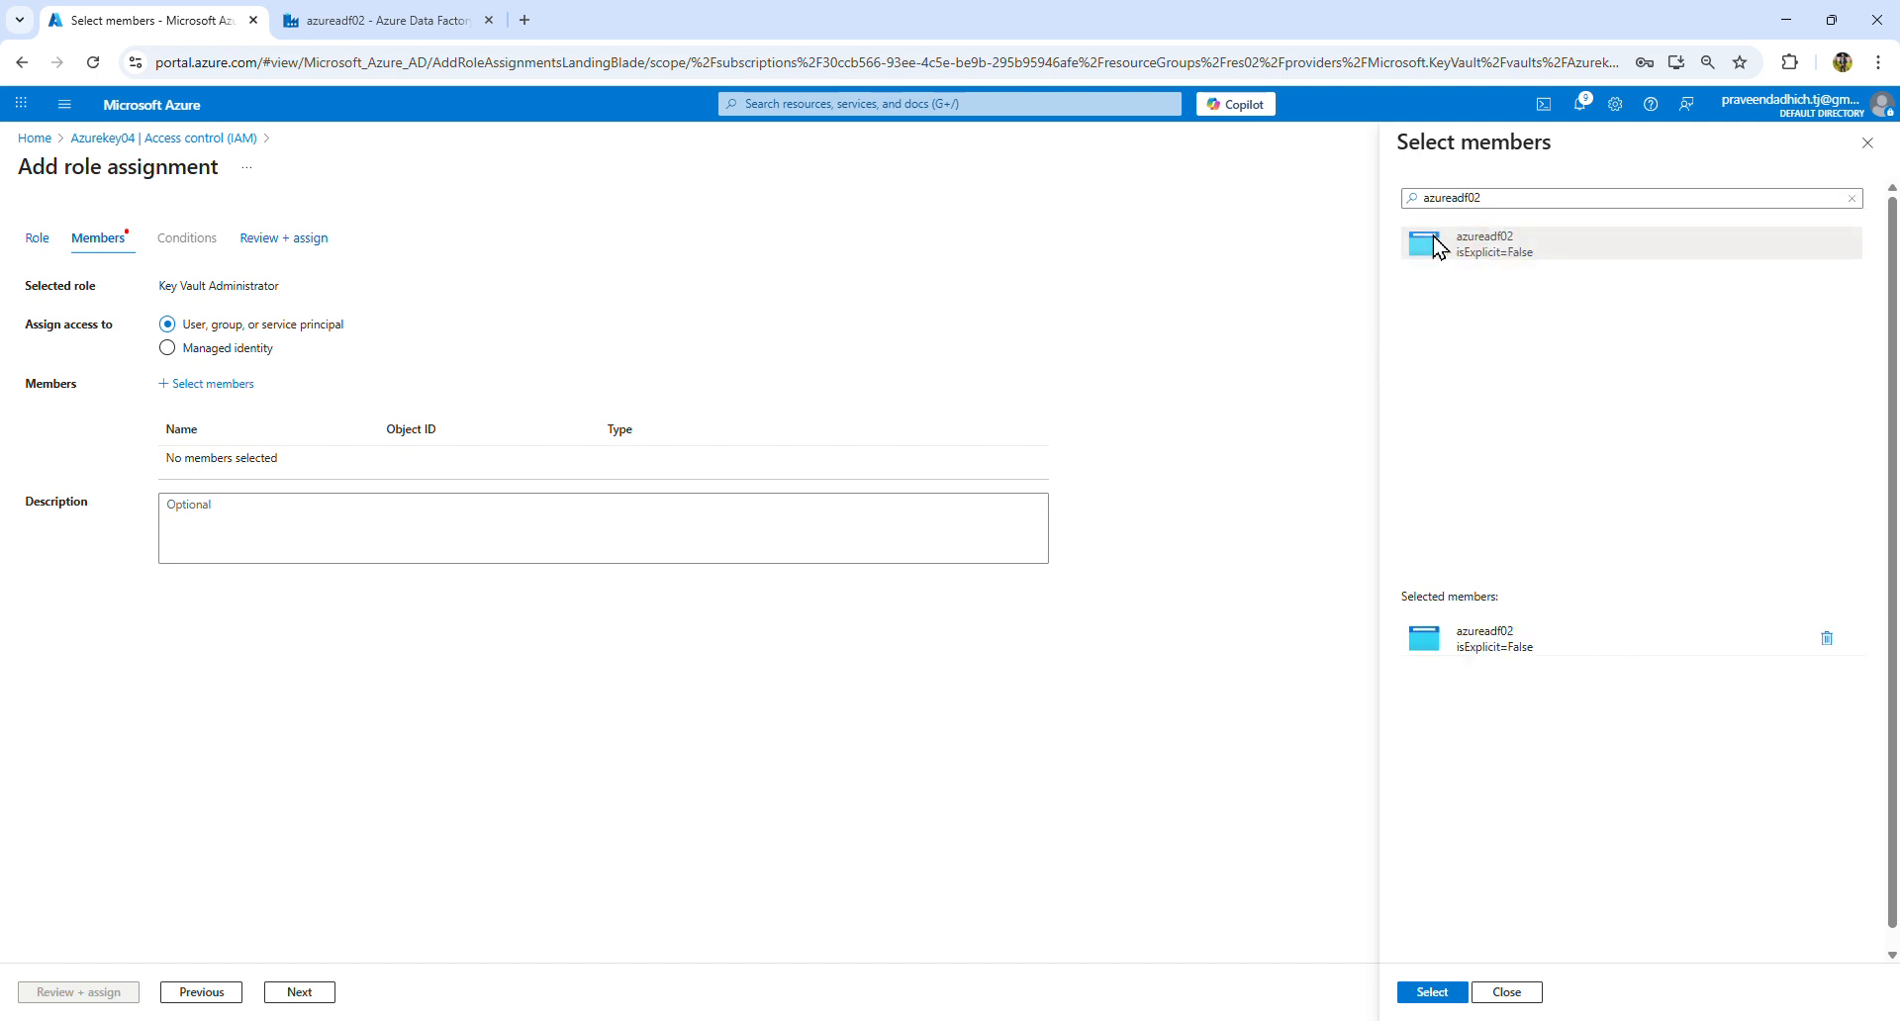
left_click(1432, 992)
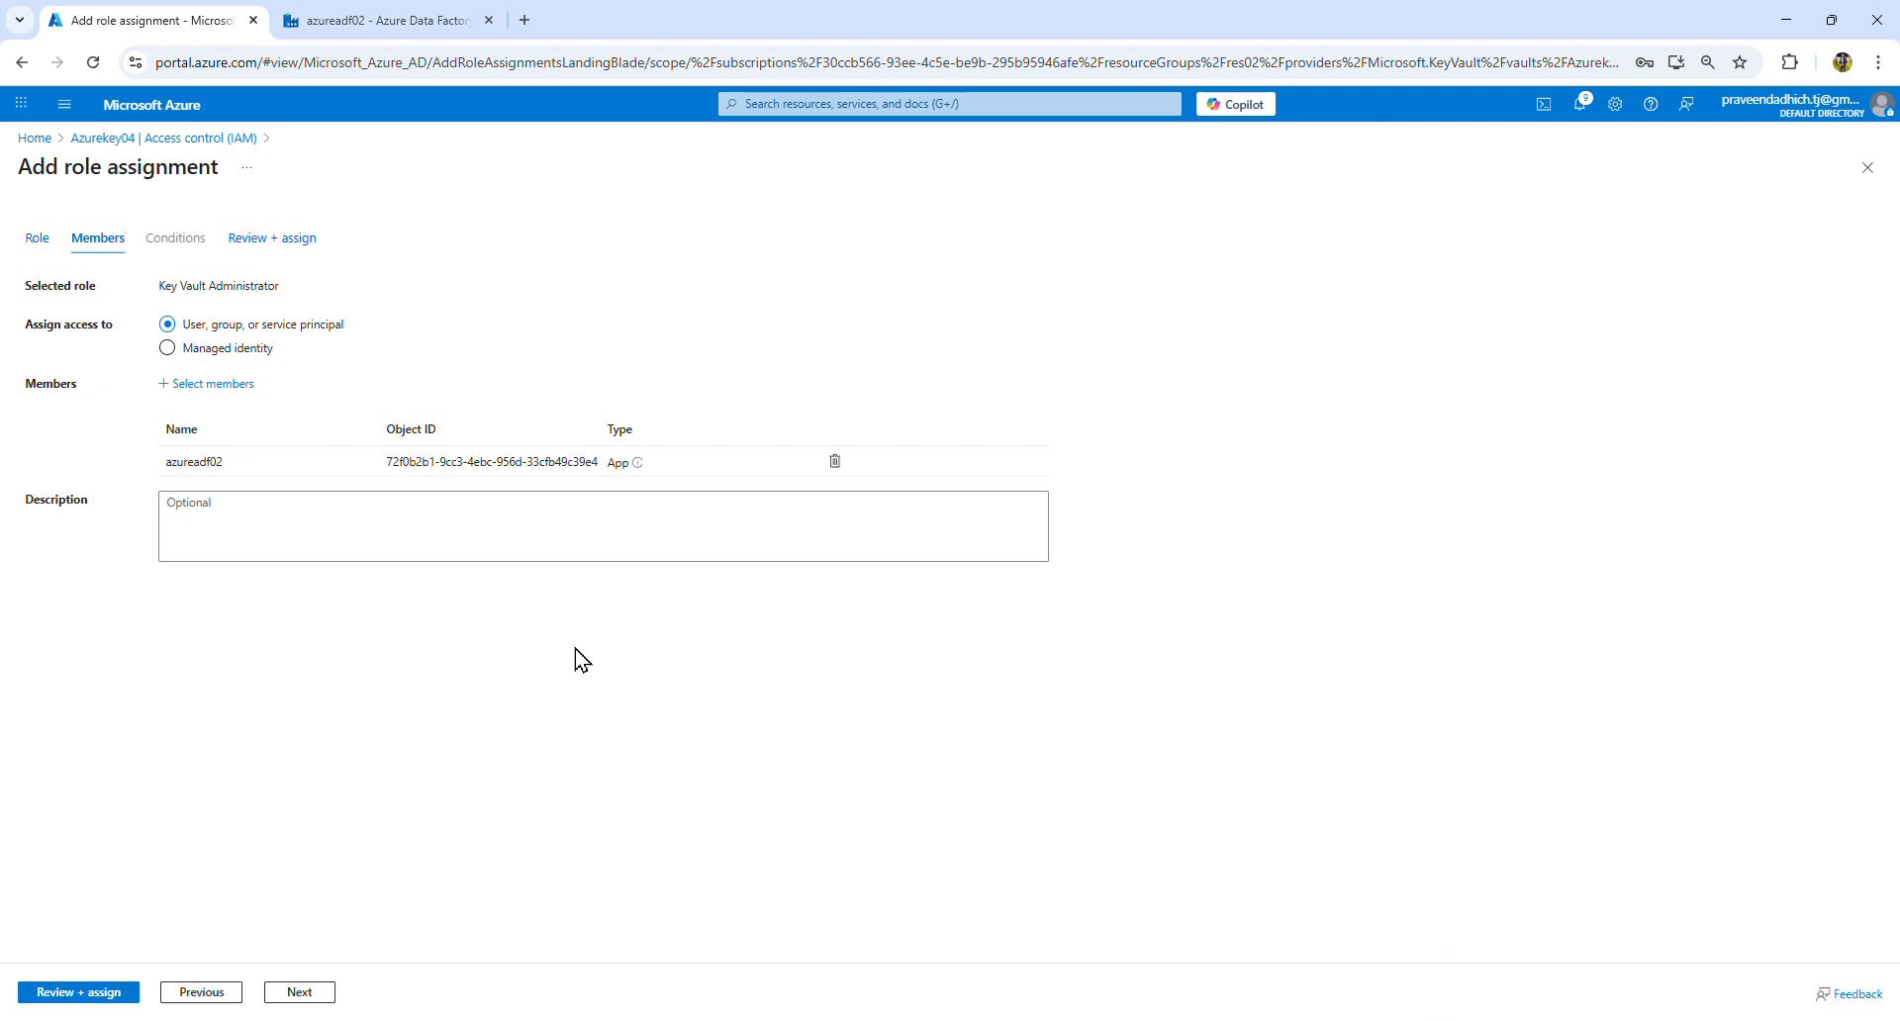
Step: Review and submit the Key Vault Administrator assignment for azureadf02, and return to the data factory's linked service form
left_click(112, 993)
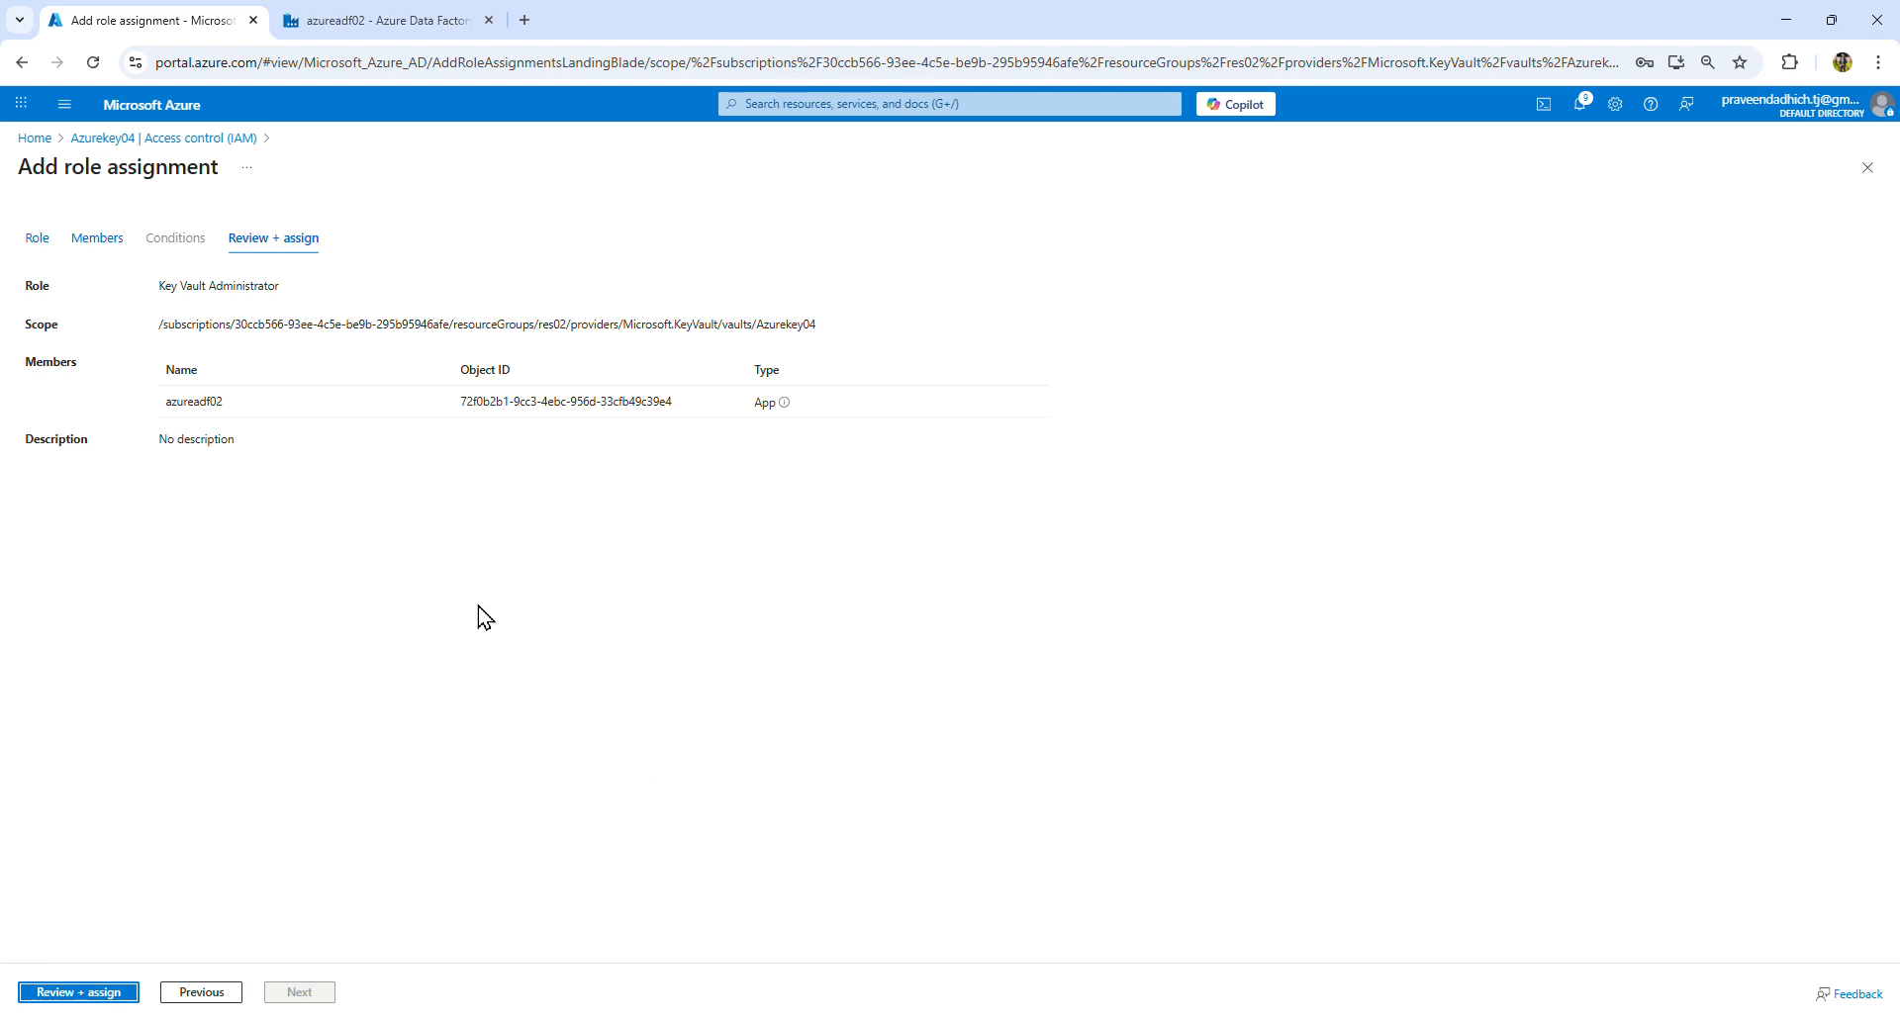
left_click(79, 993)
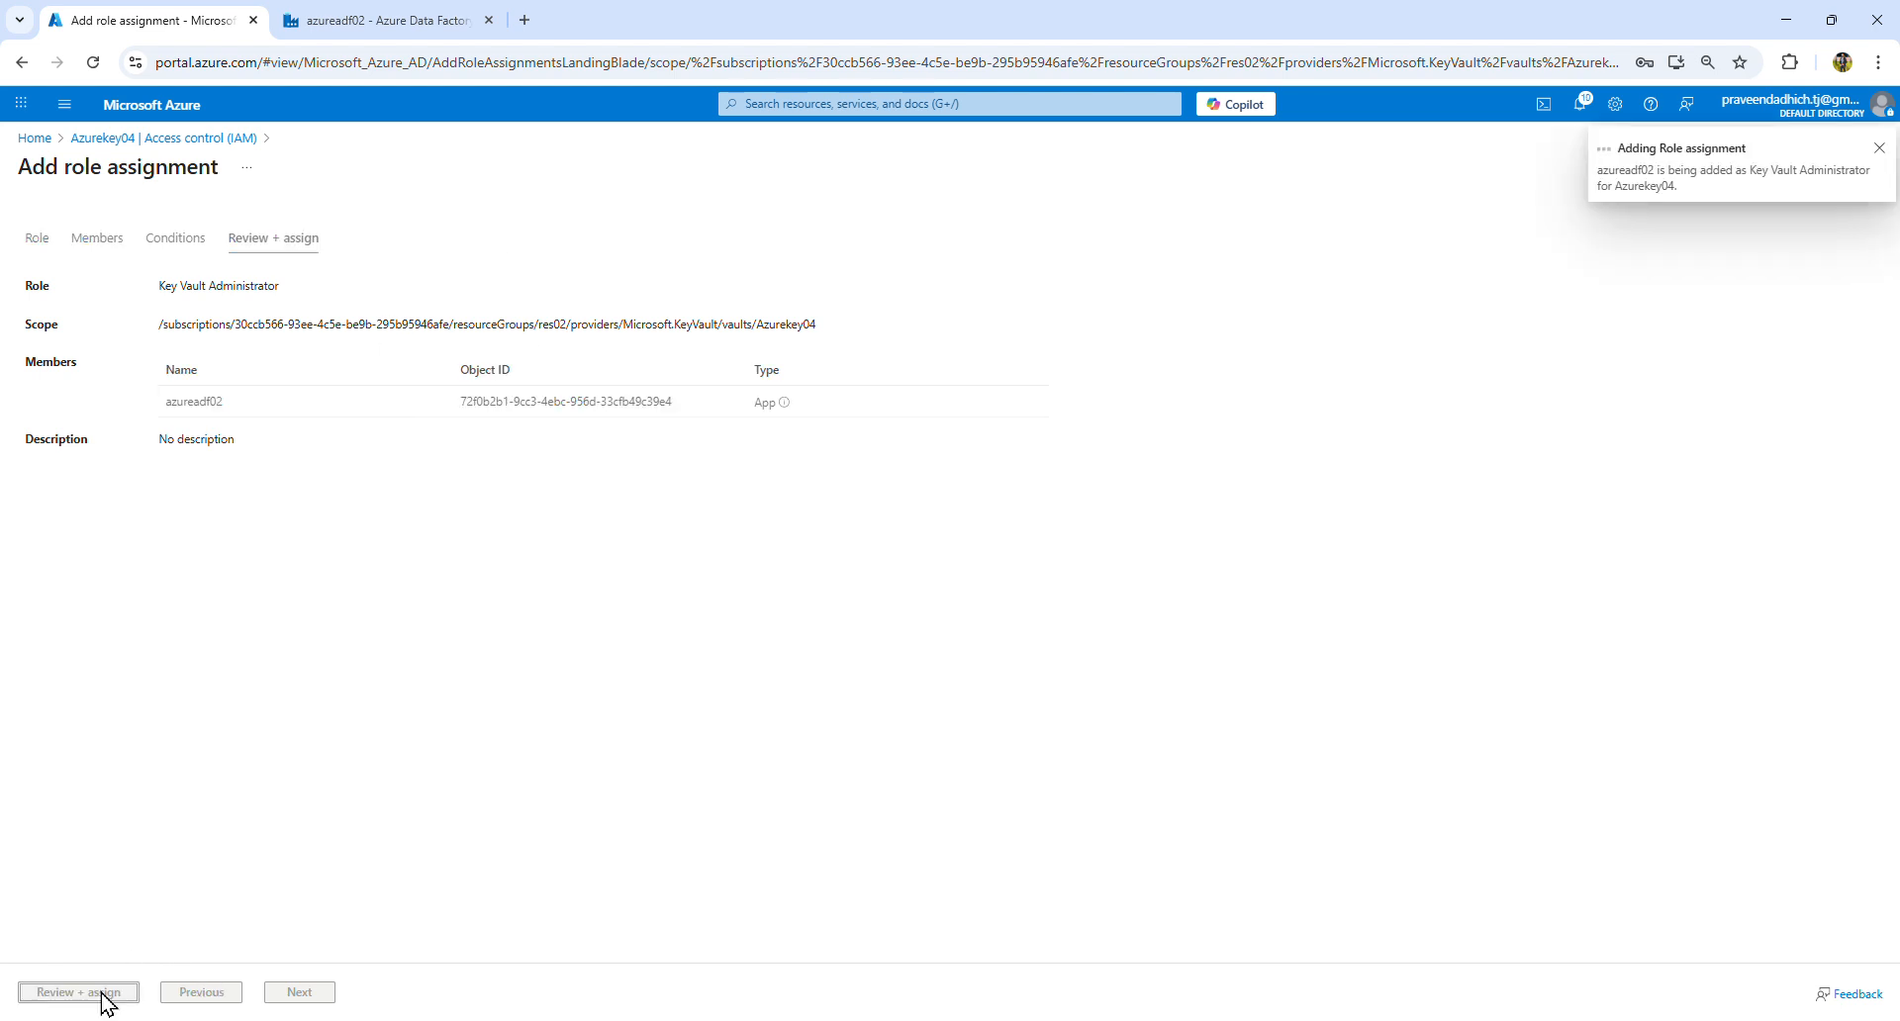
left_click(386, 18)
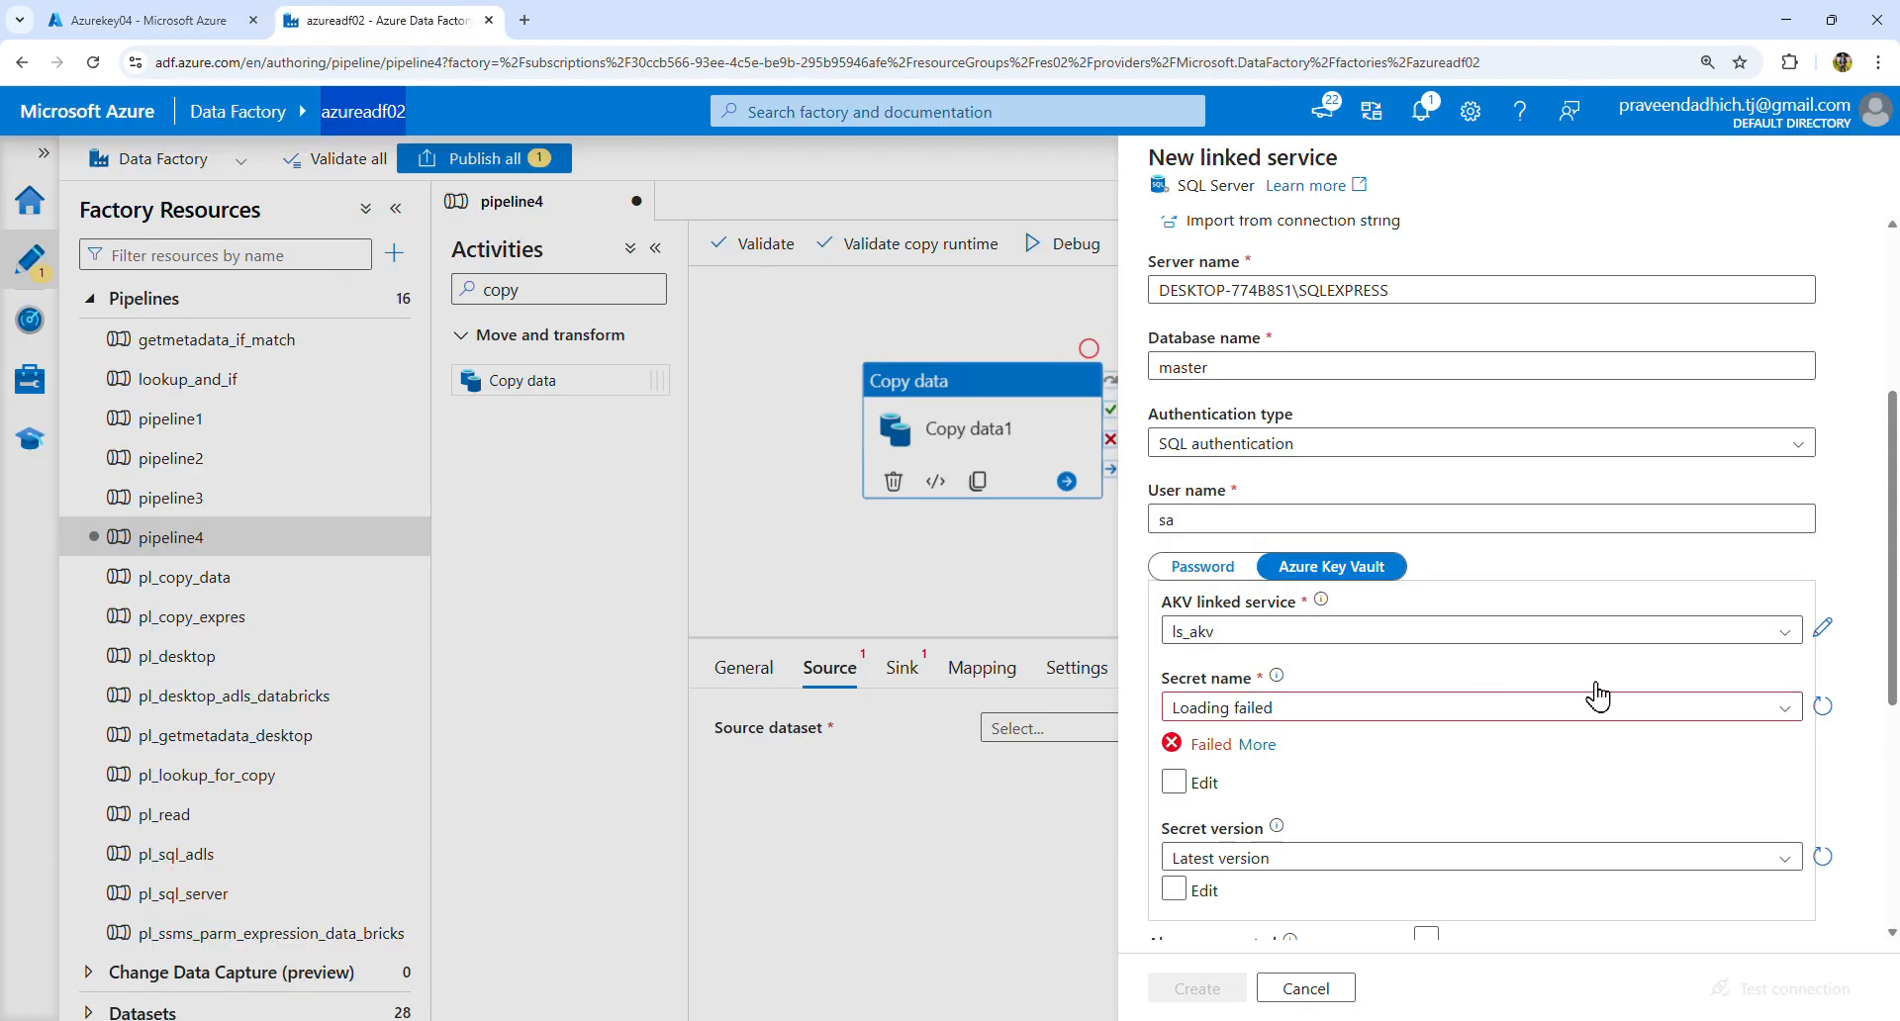
Step: Reload the key vault's secret names and select pass-sa as the linked service's password secret
left_click(1822, 705)
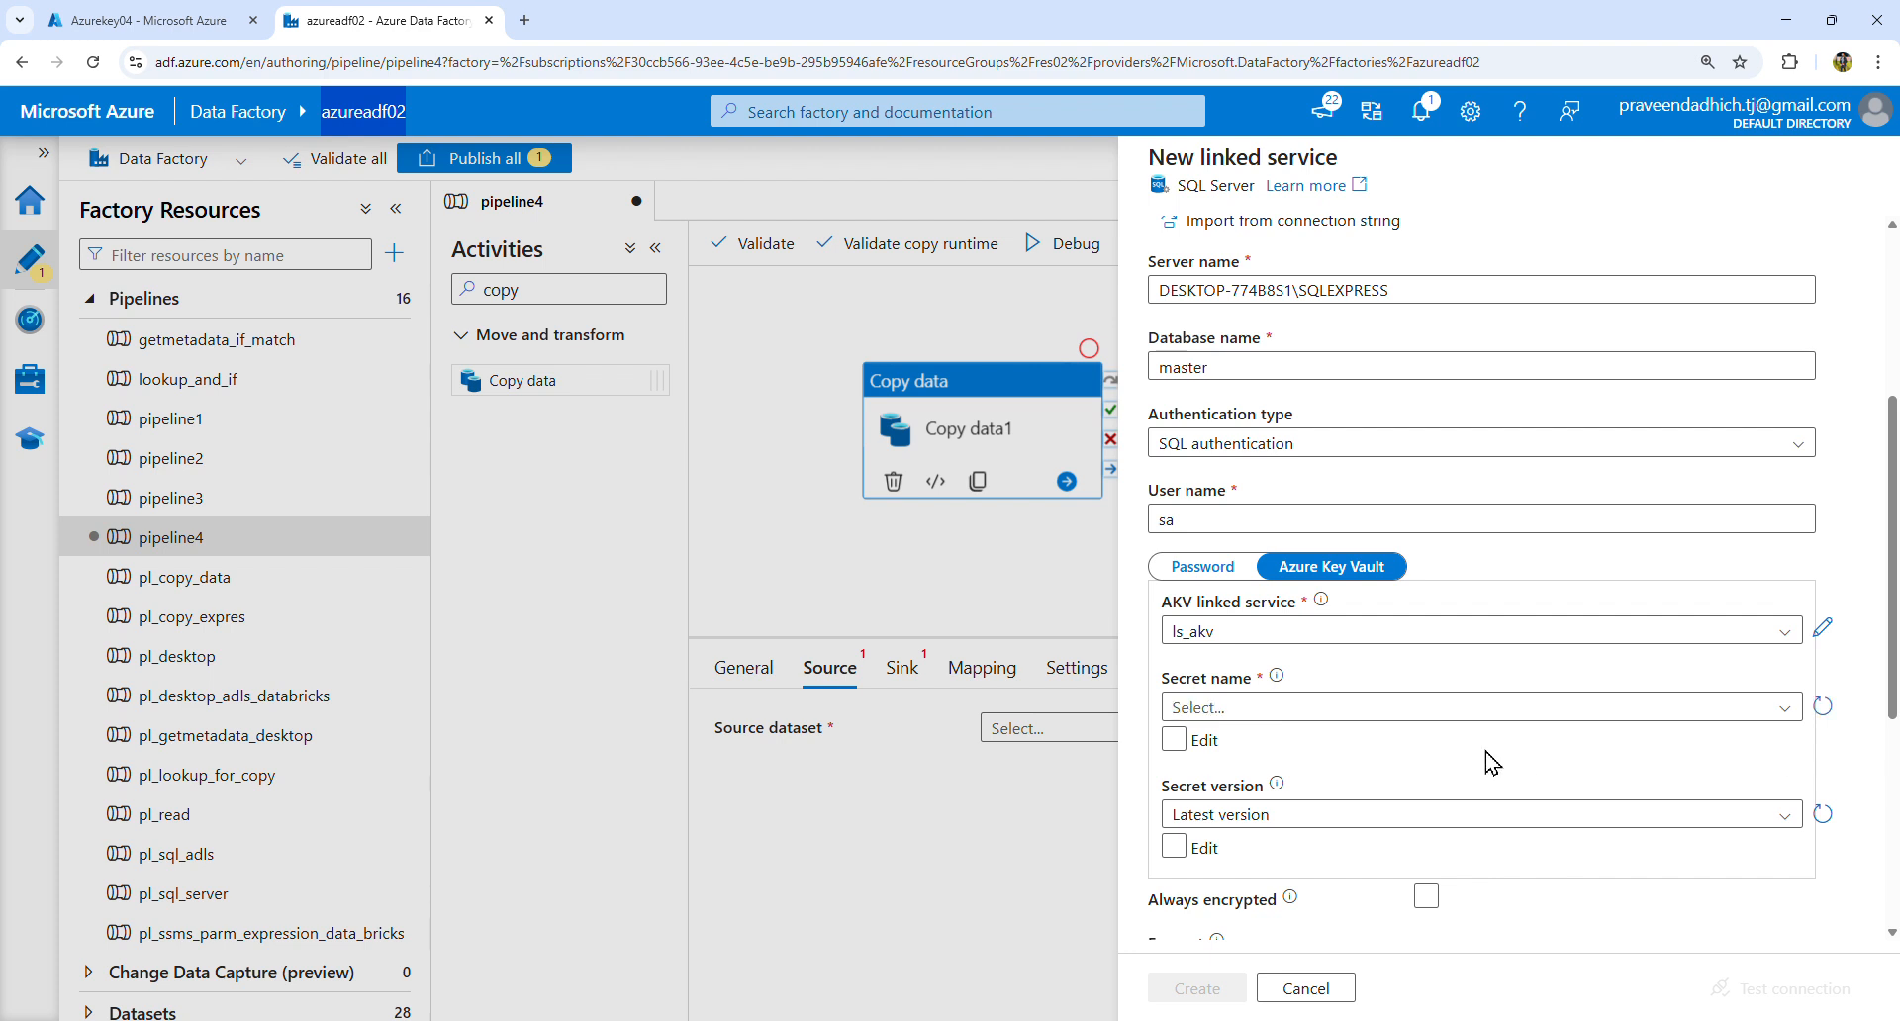
left_click(1361, 710)
left_click(1336, 786)
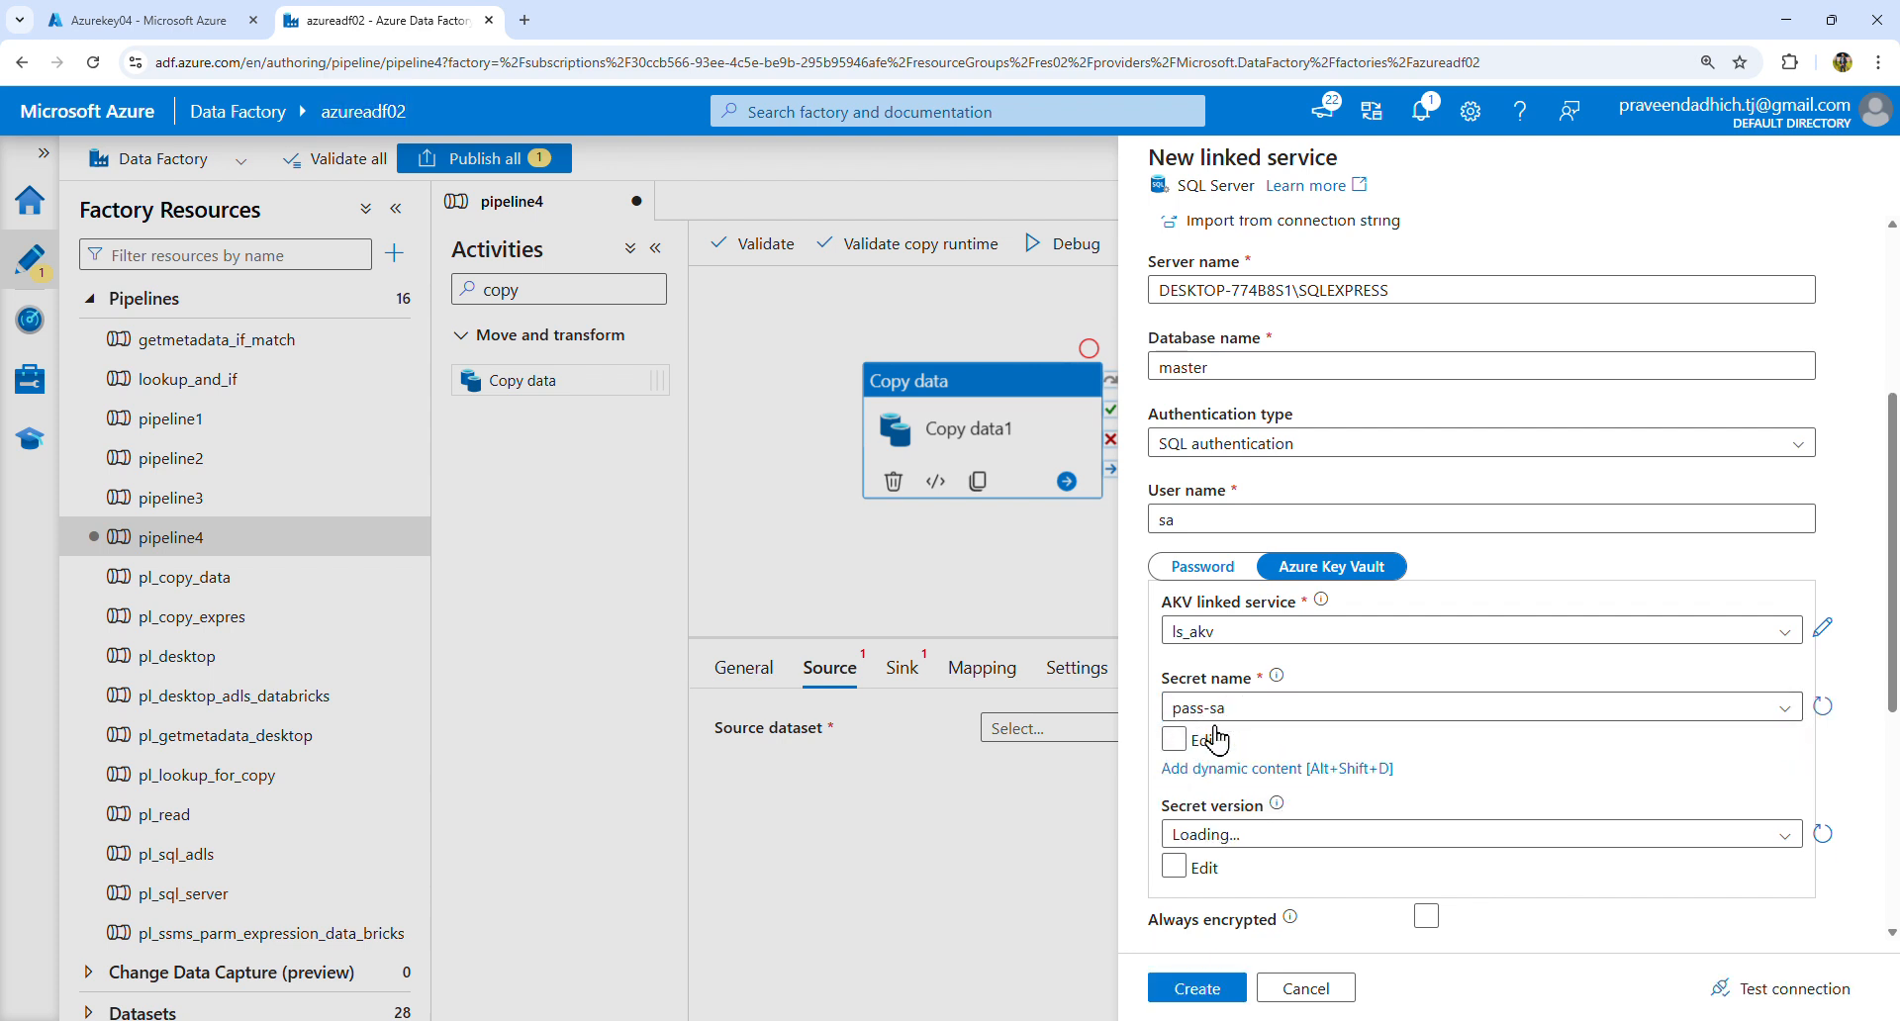
Step: Check the pass-sa entry among the Azurekey04 vault's secrets and return to the data factory's linked service form
left_click(148, 22)
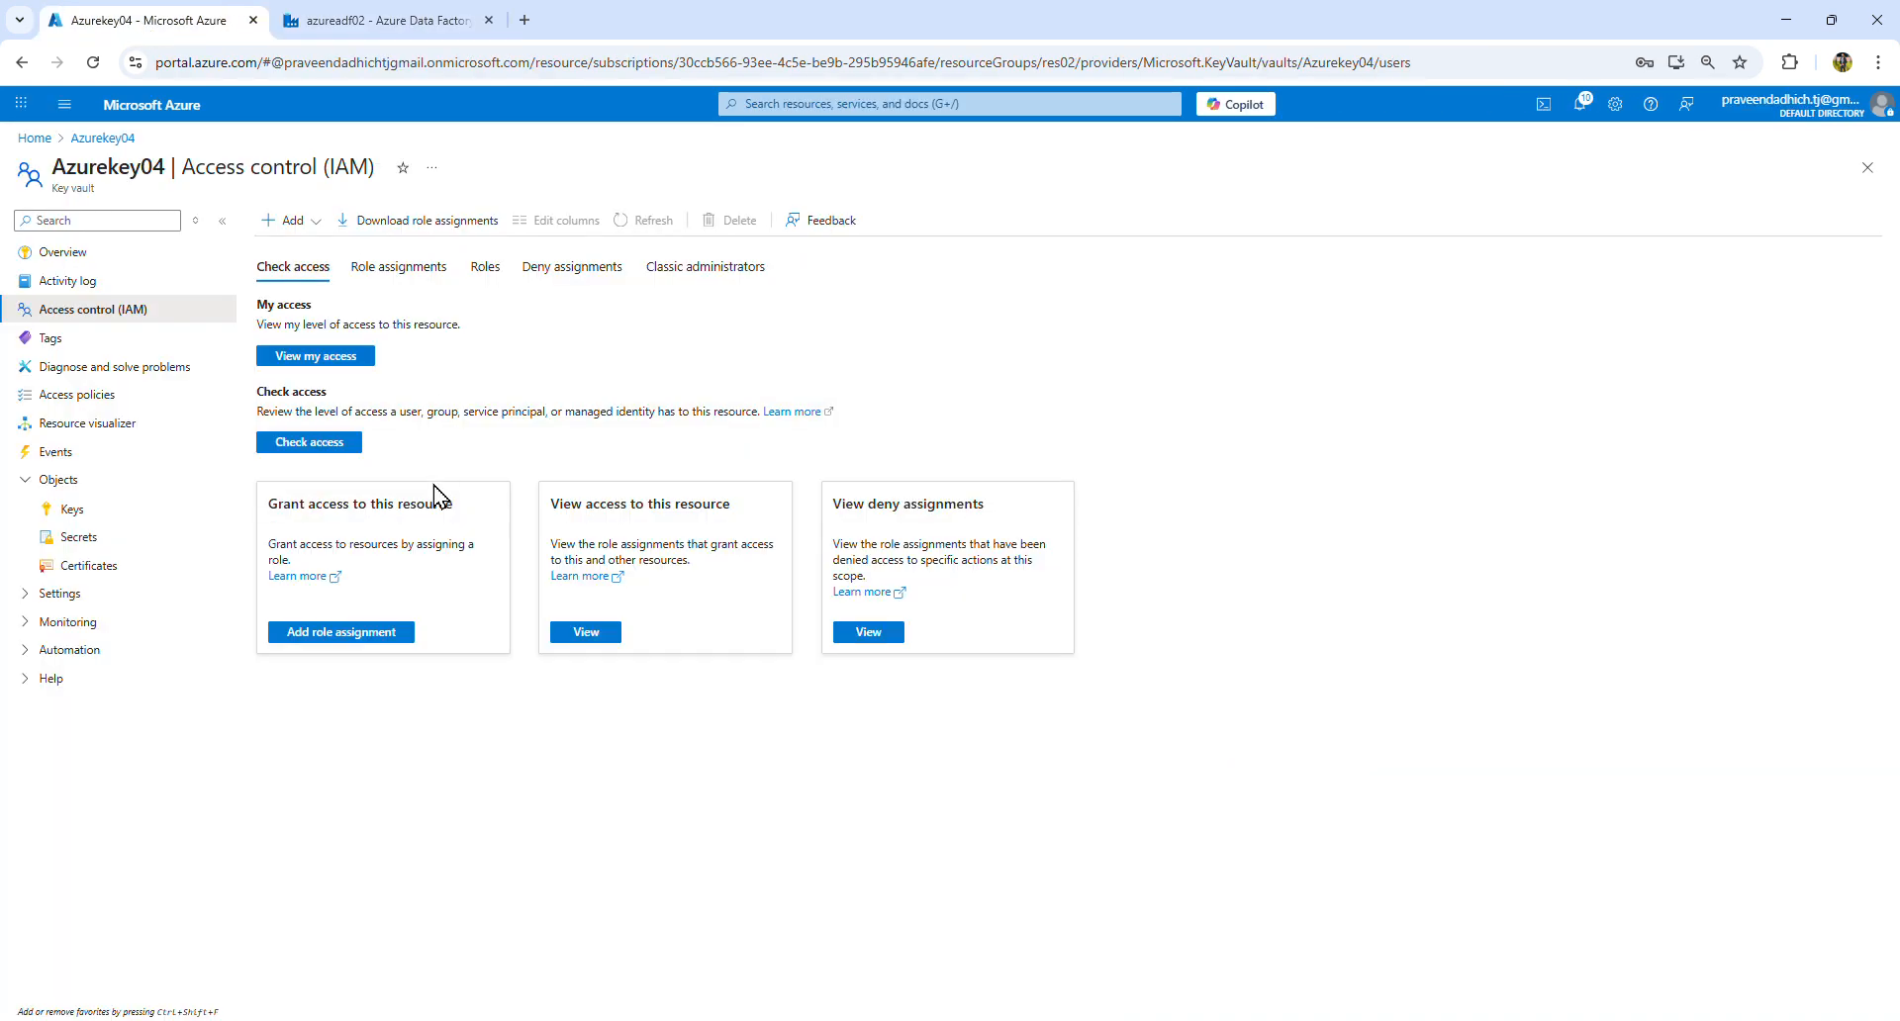
left_click(85, 537)
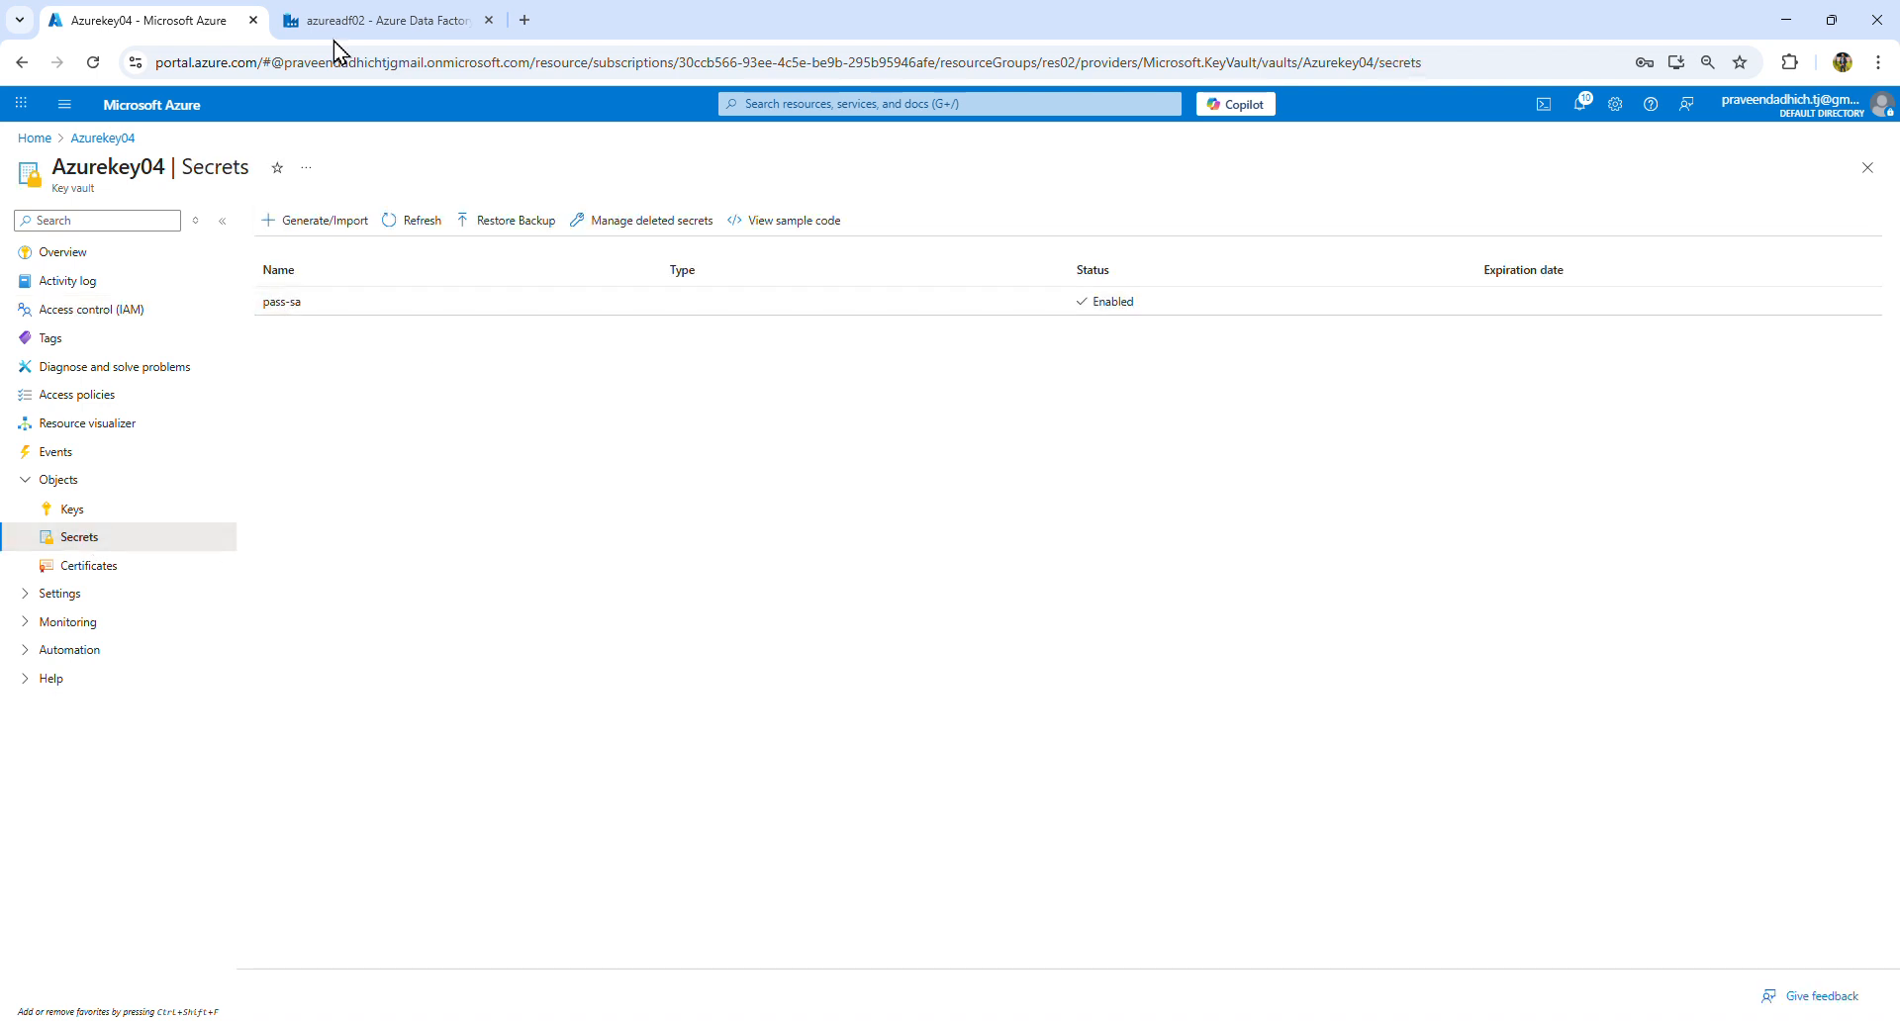
left_click(376, 19)
Step: Set the linked service's encryption to Optional and enable trusting the server certificate
scroll(1254, 829, "down", 2)
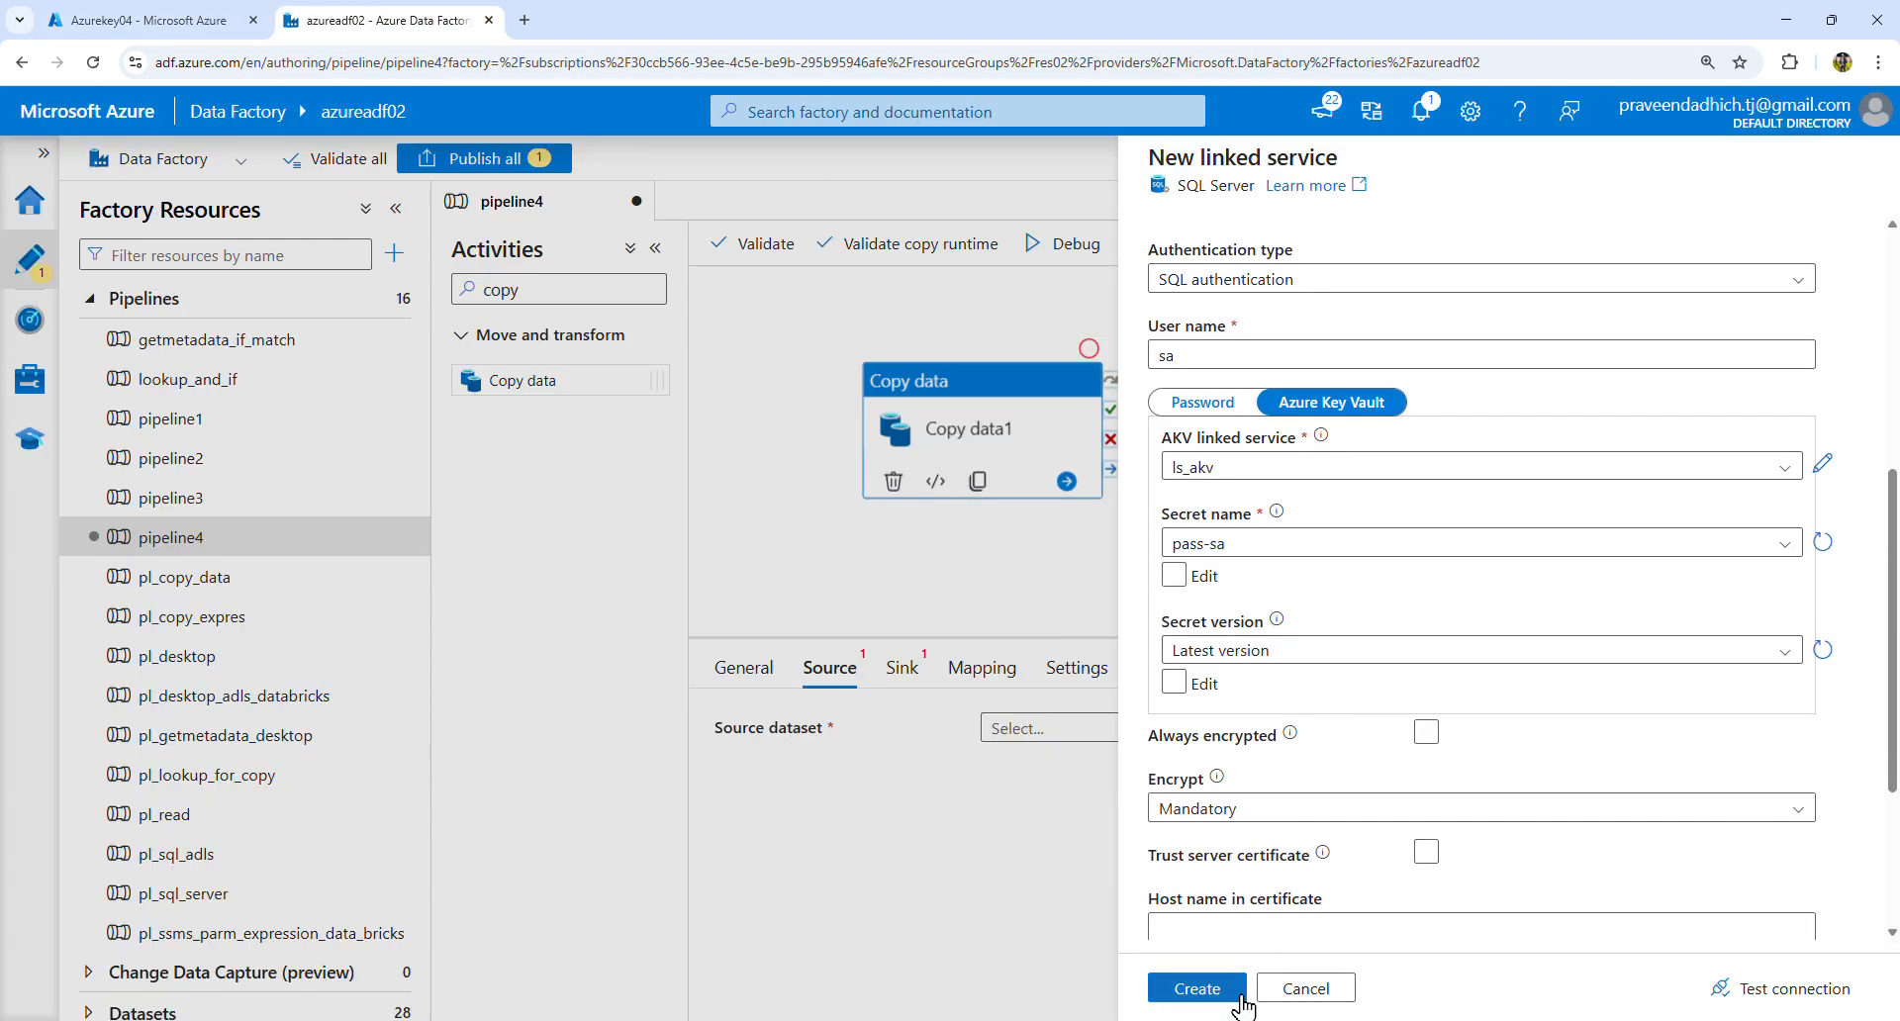
scroll(1299, 643, "down", 3)
left_click(1299, 547)
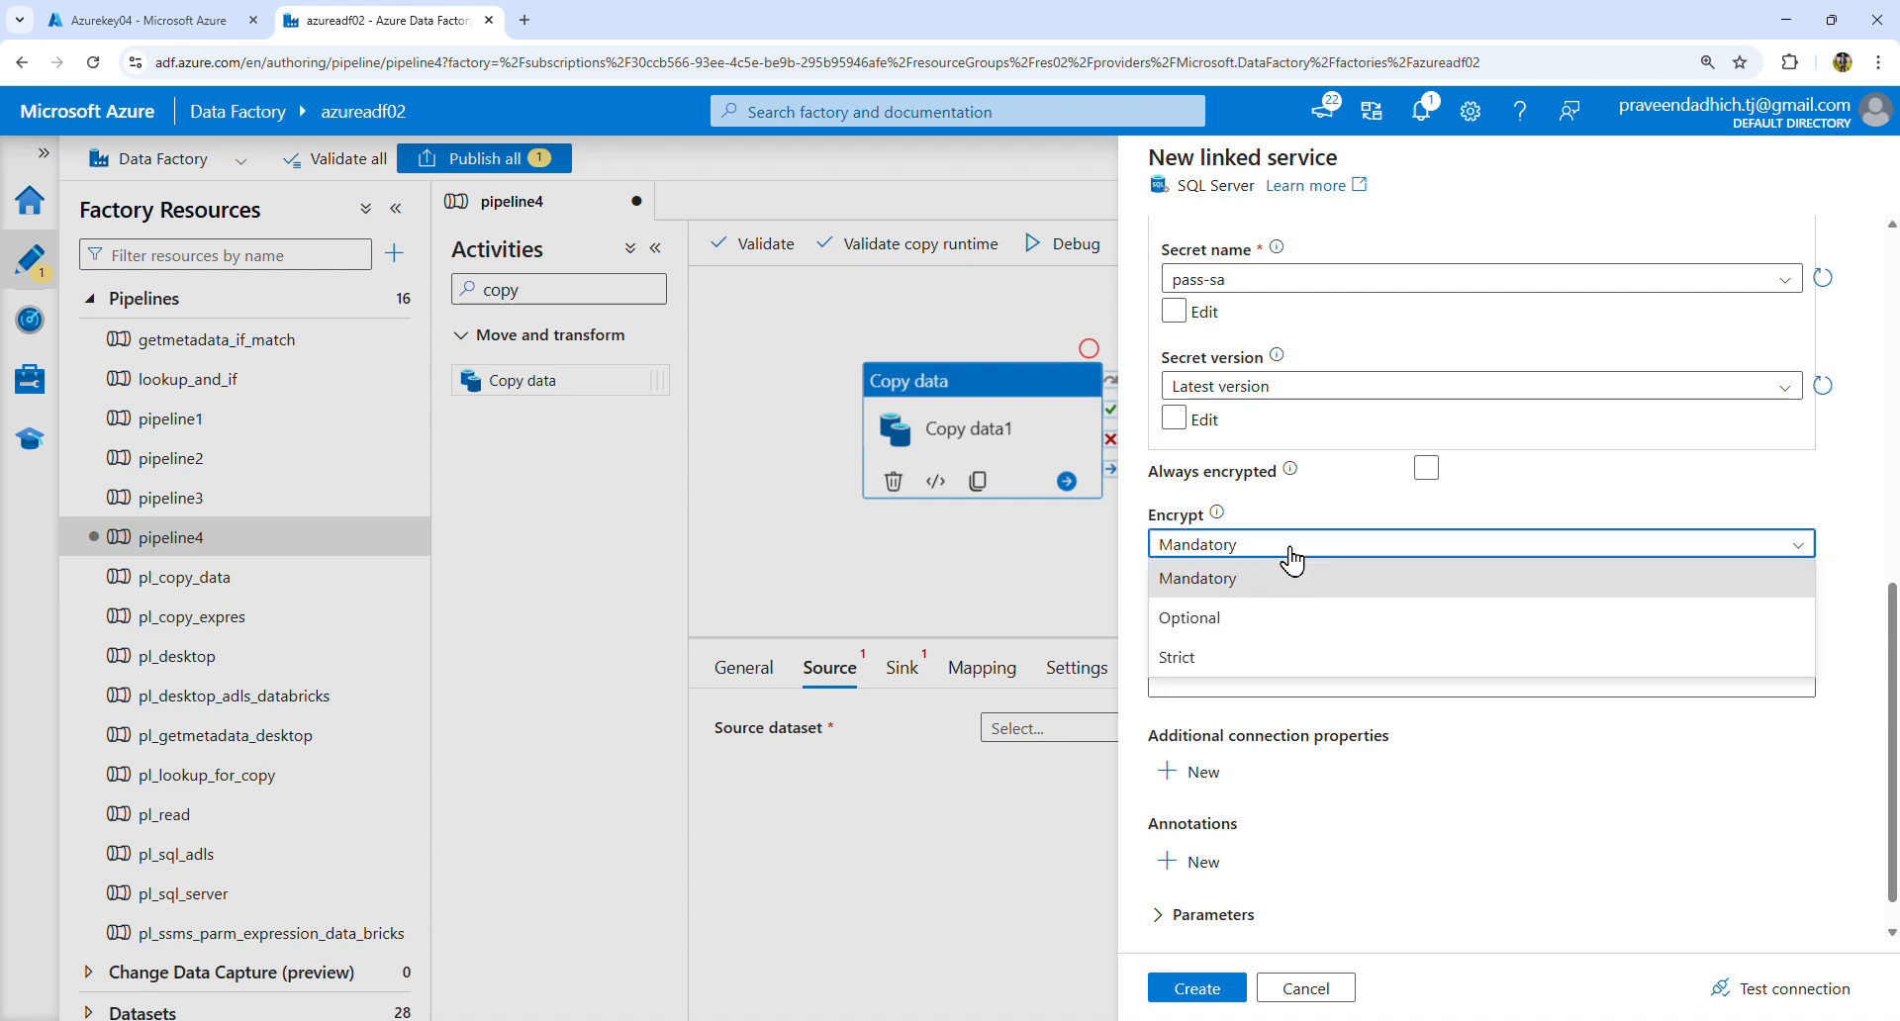
left_click(1231, 617)
left_click(1425, 589)
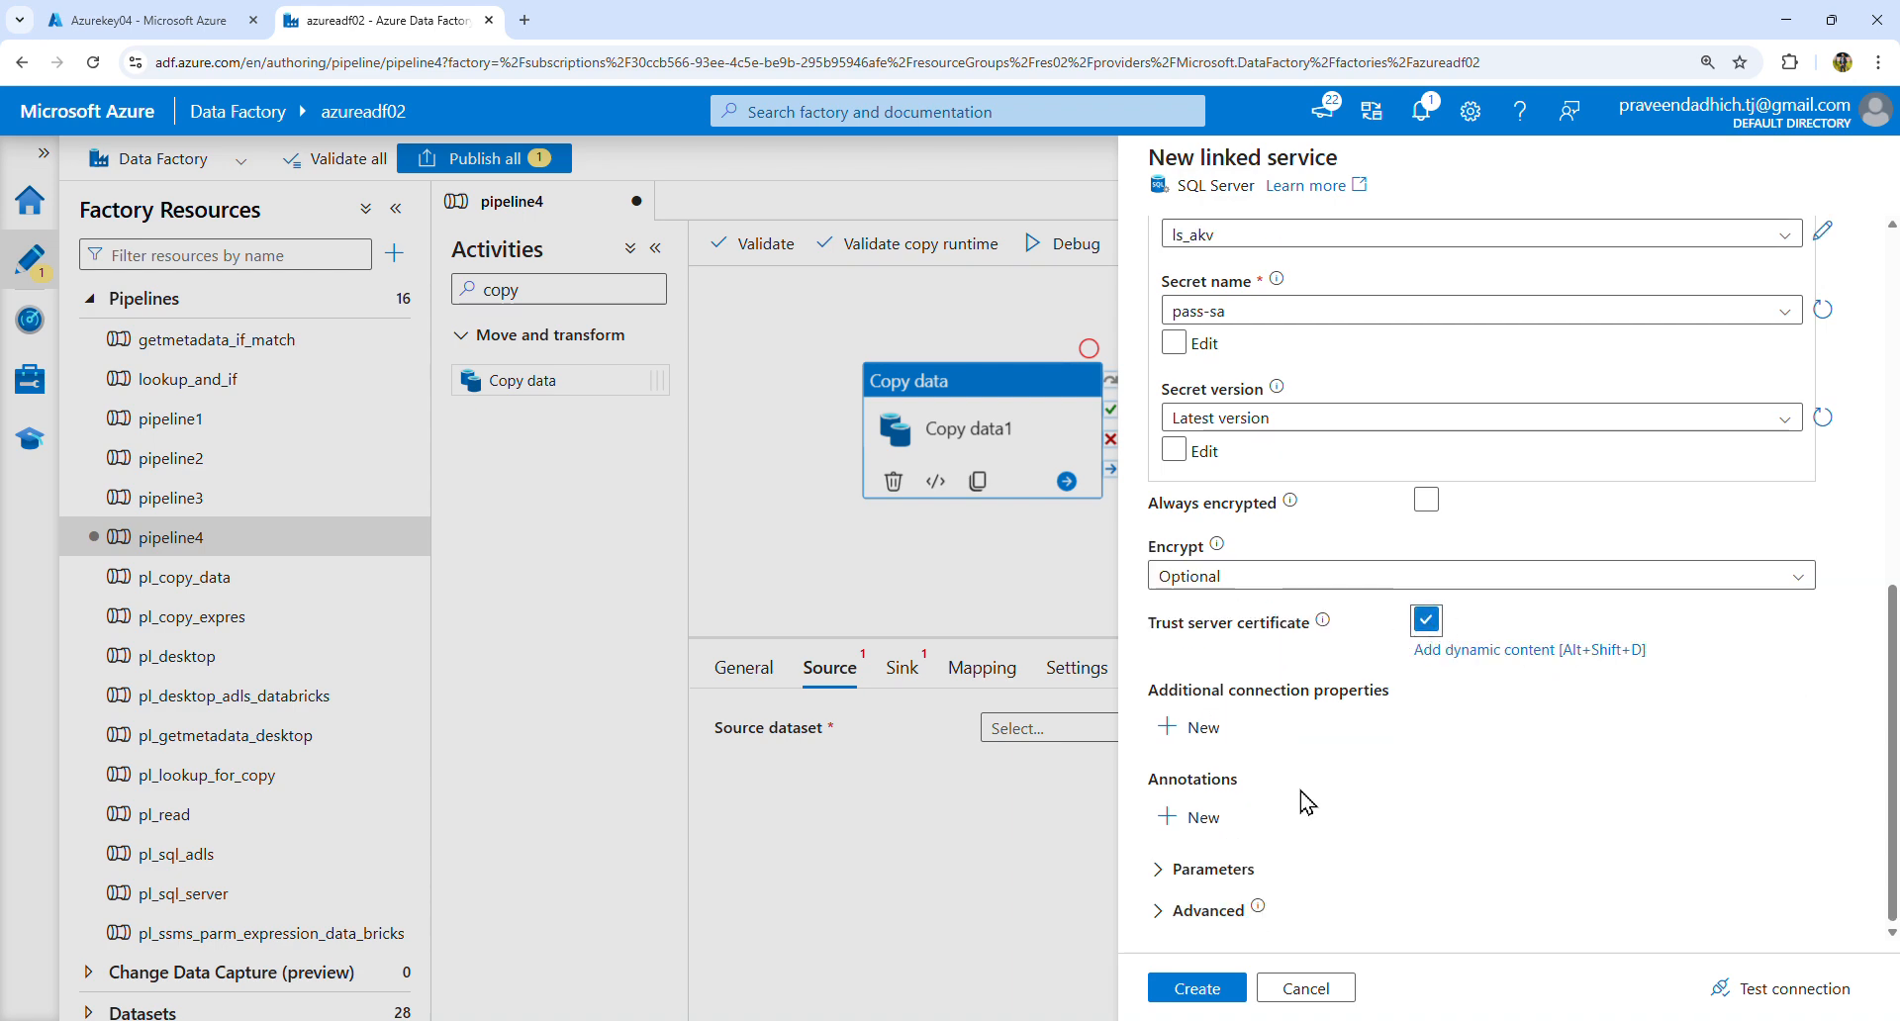
Step: Review the SQL Server linked service settings, test the connection, and create the linked service
scroll(1248, 752, "up", 4)
scroll(1267, 734, "down", 2)
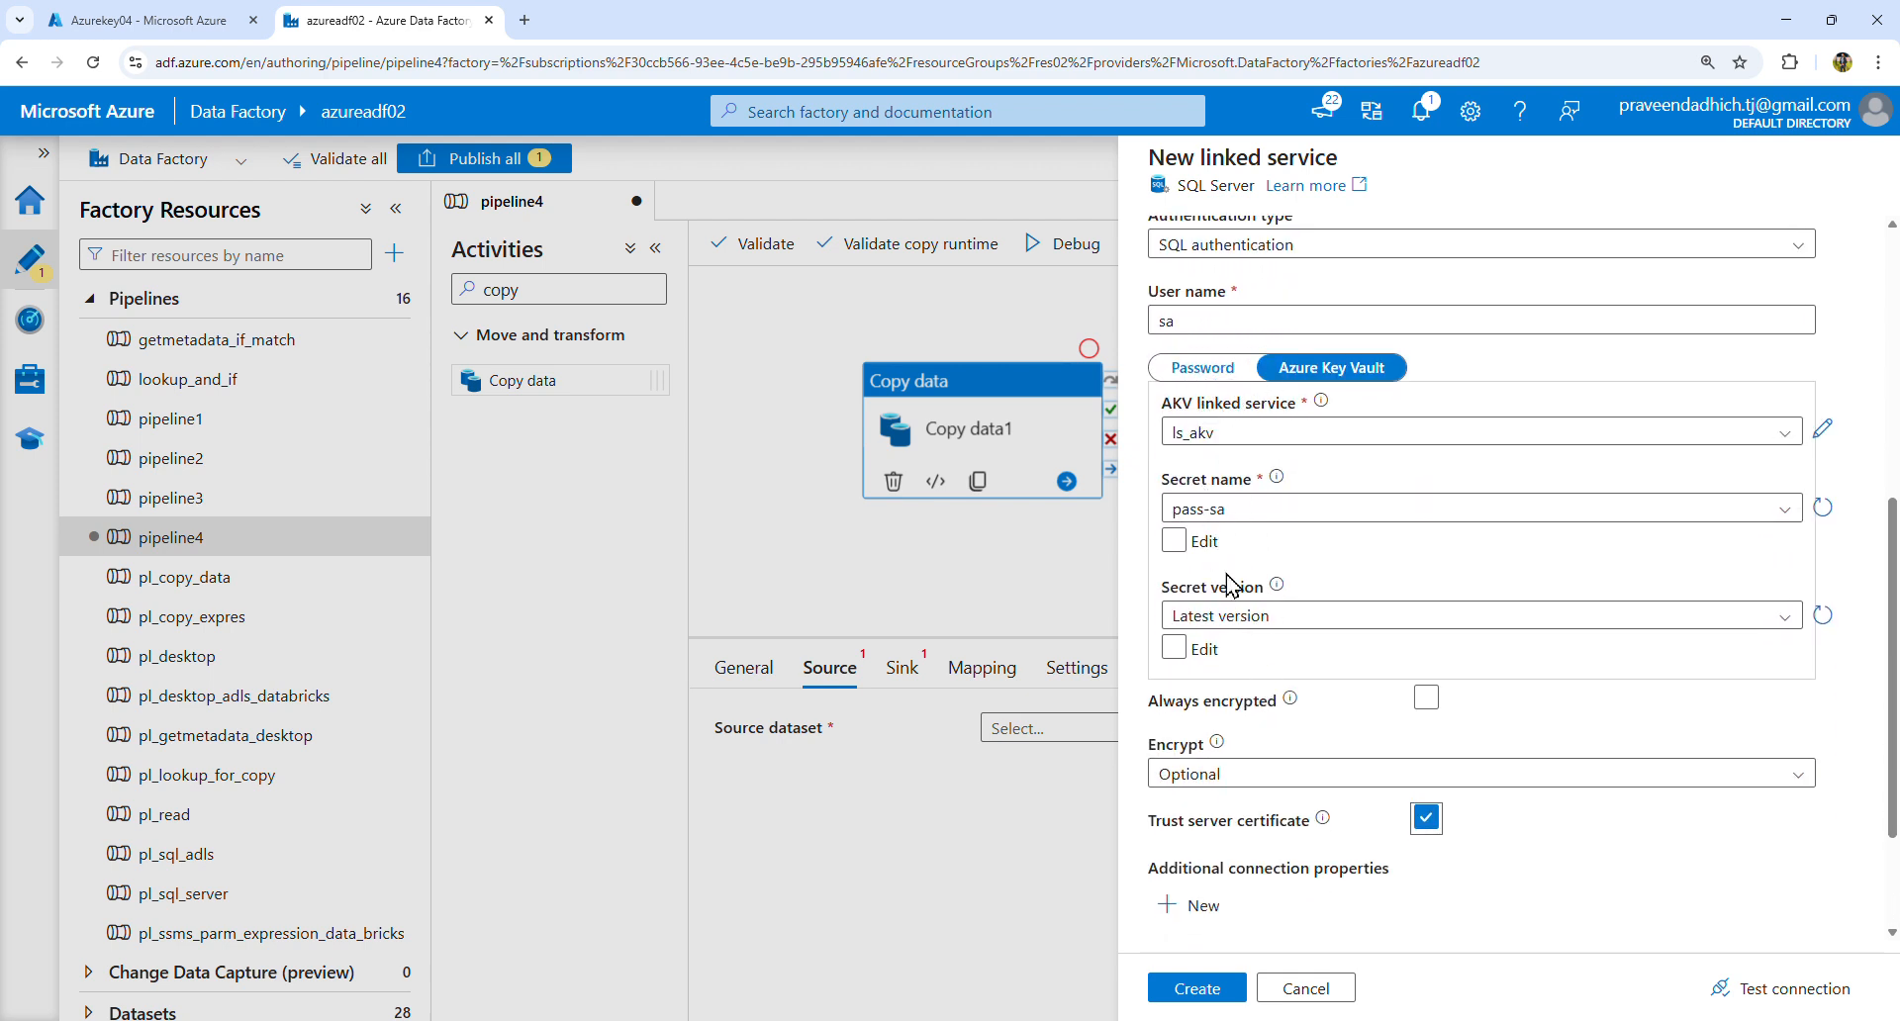
scroll(1336, 894, "down", 3)
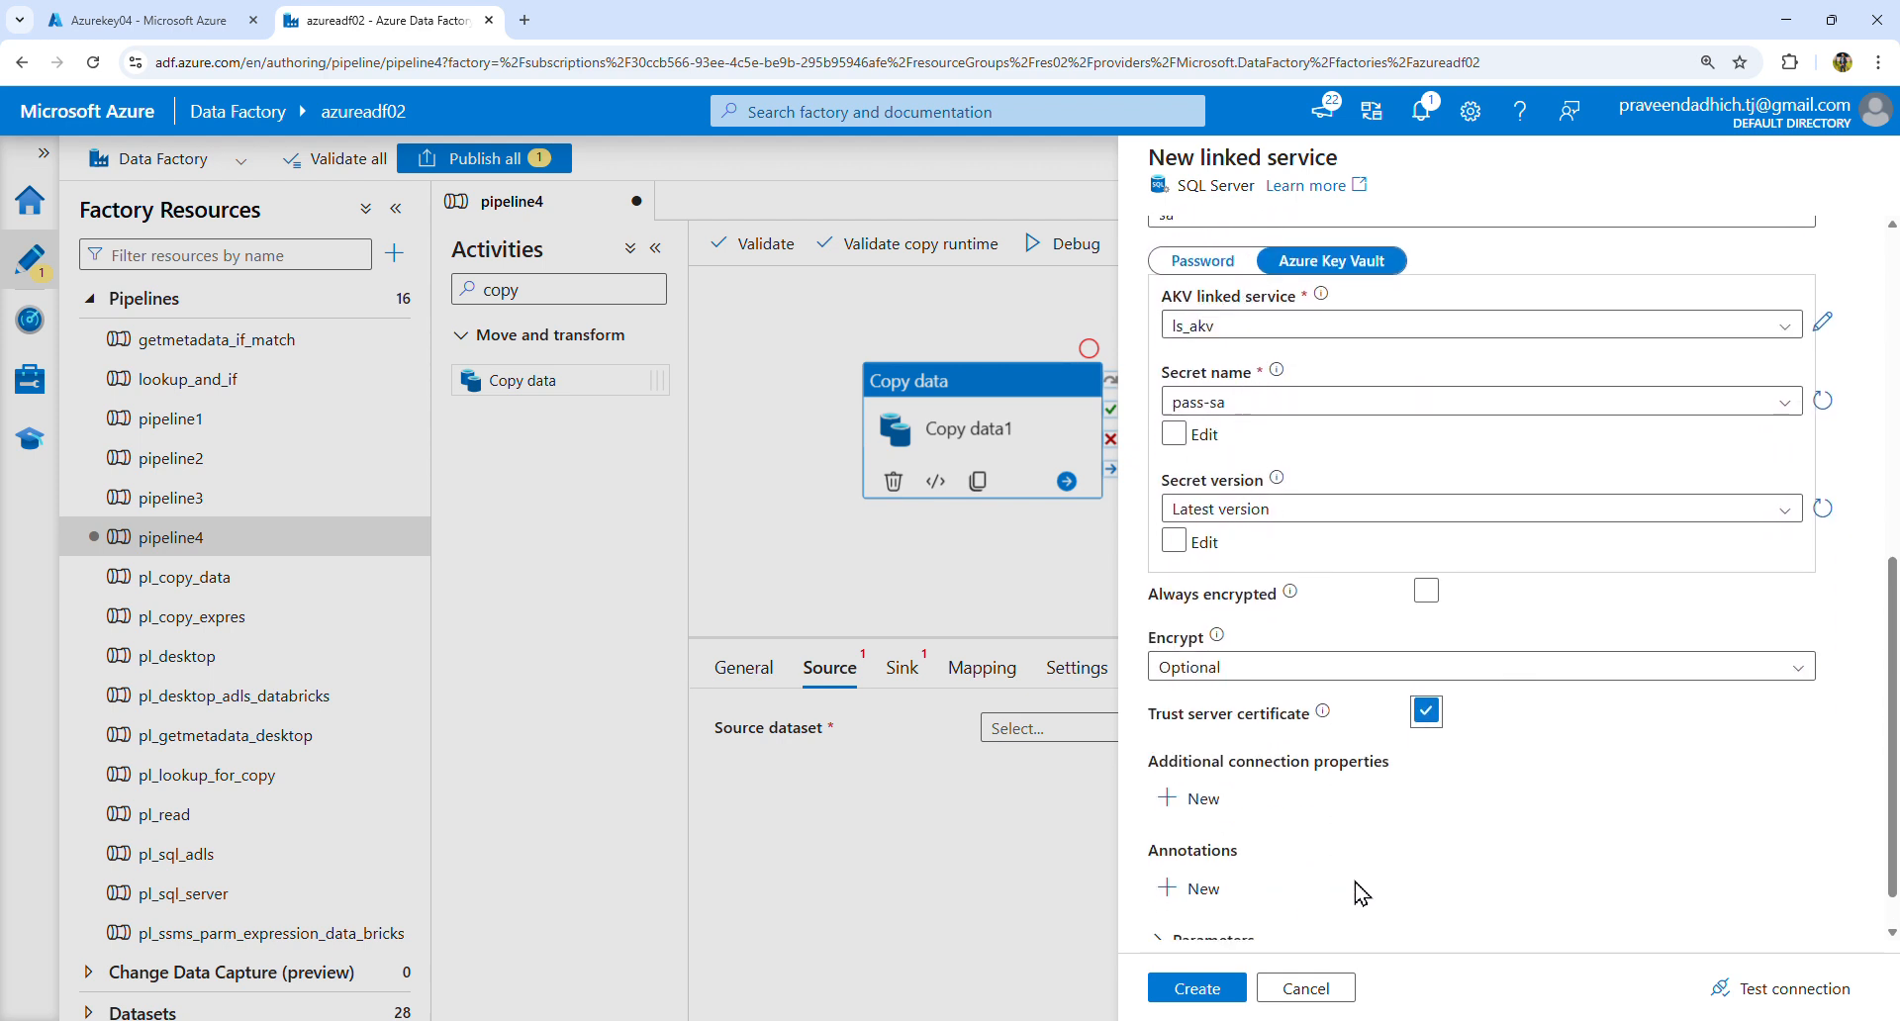
left_click(1772, 989)
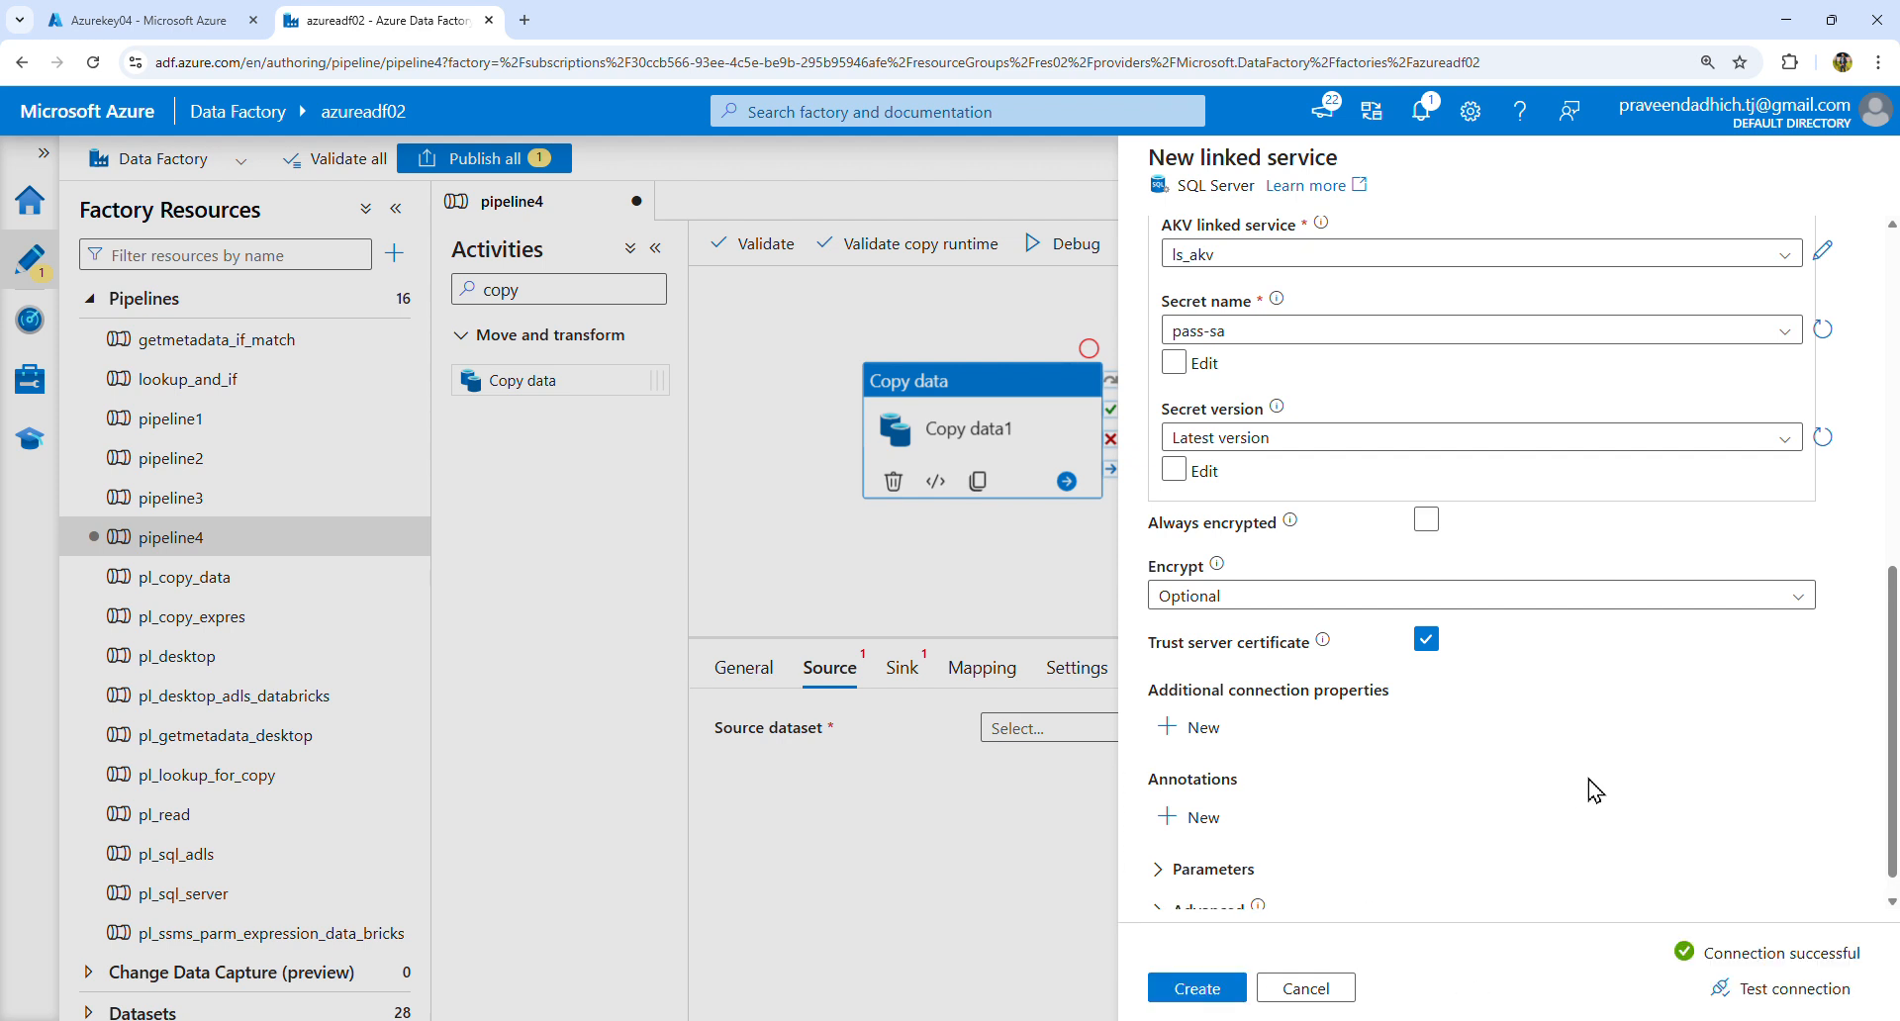
scroll(1454, 877, "down", 1)
left_click(1201, 994)
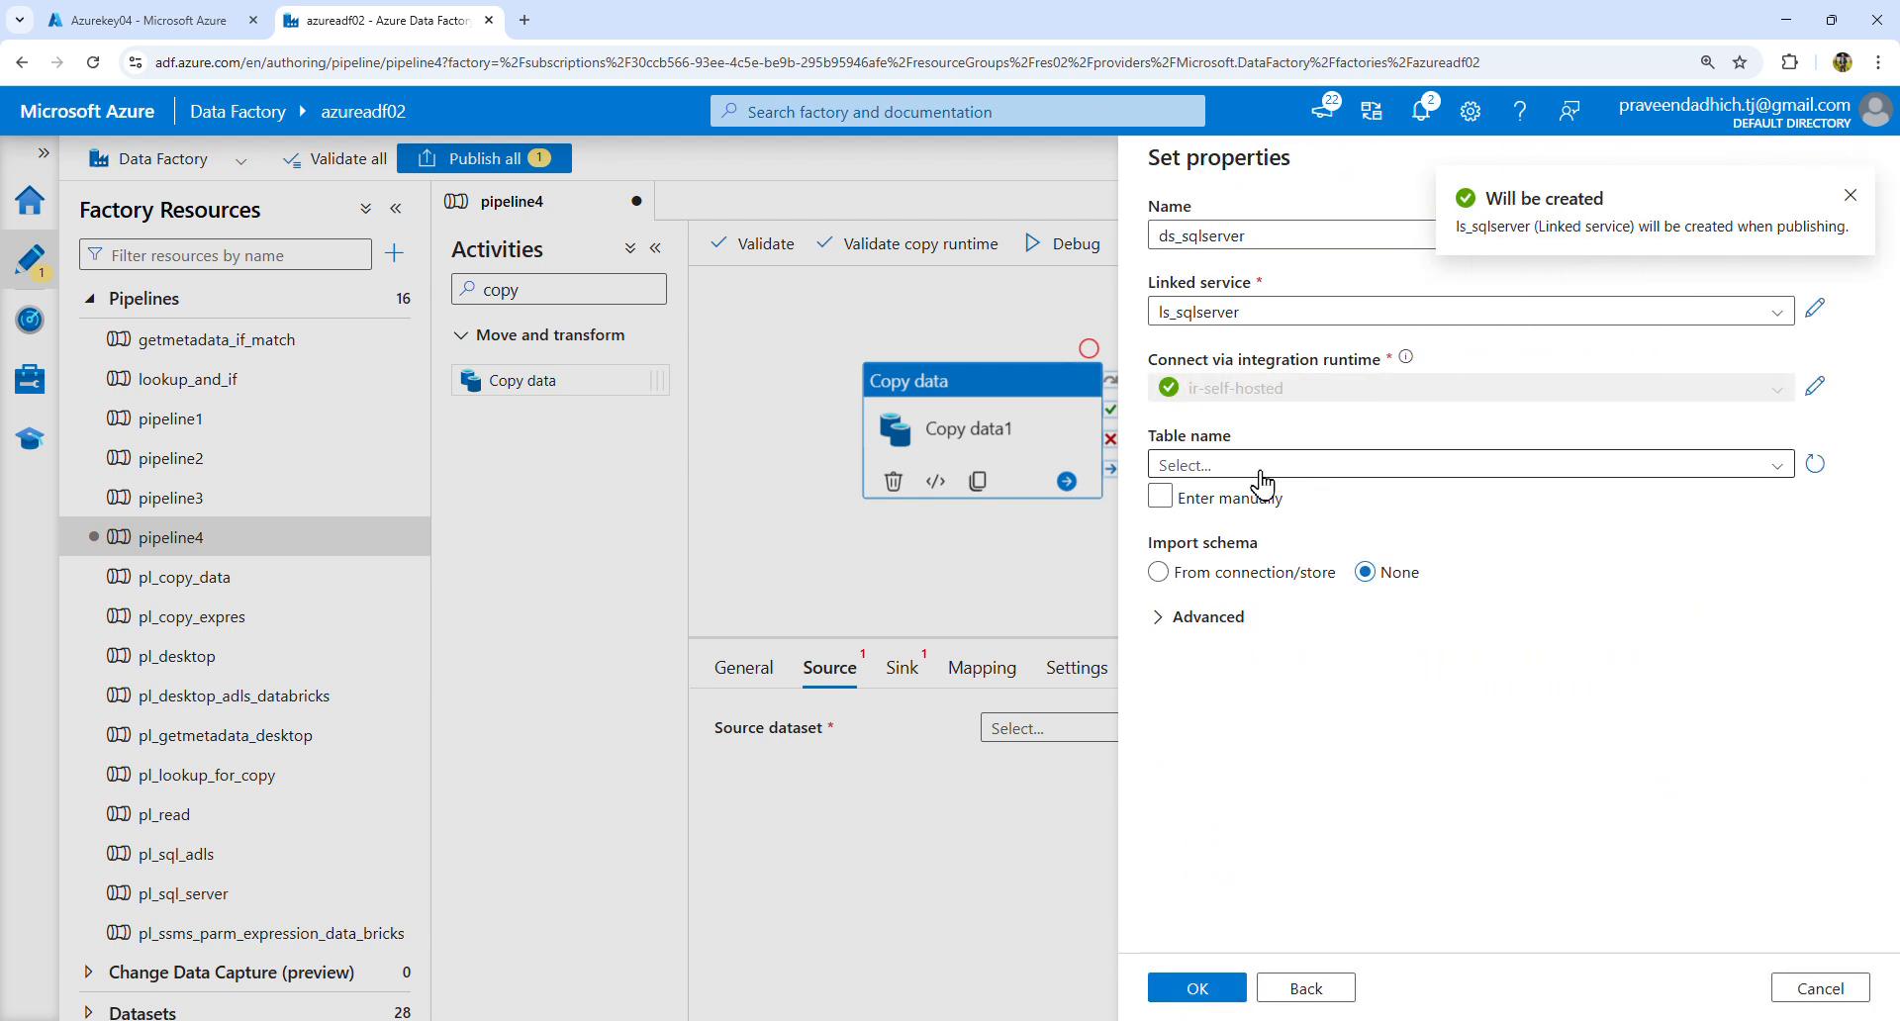
Step: Choose the org.Customers table for the ds_sqlserver dataset, create the dataset, and preview its data from the copy activity's source
left_click(1309, 476)
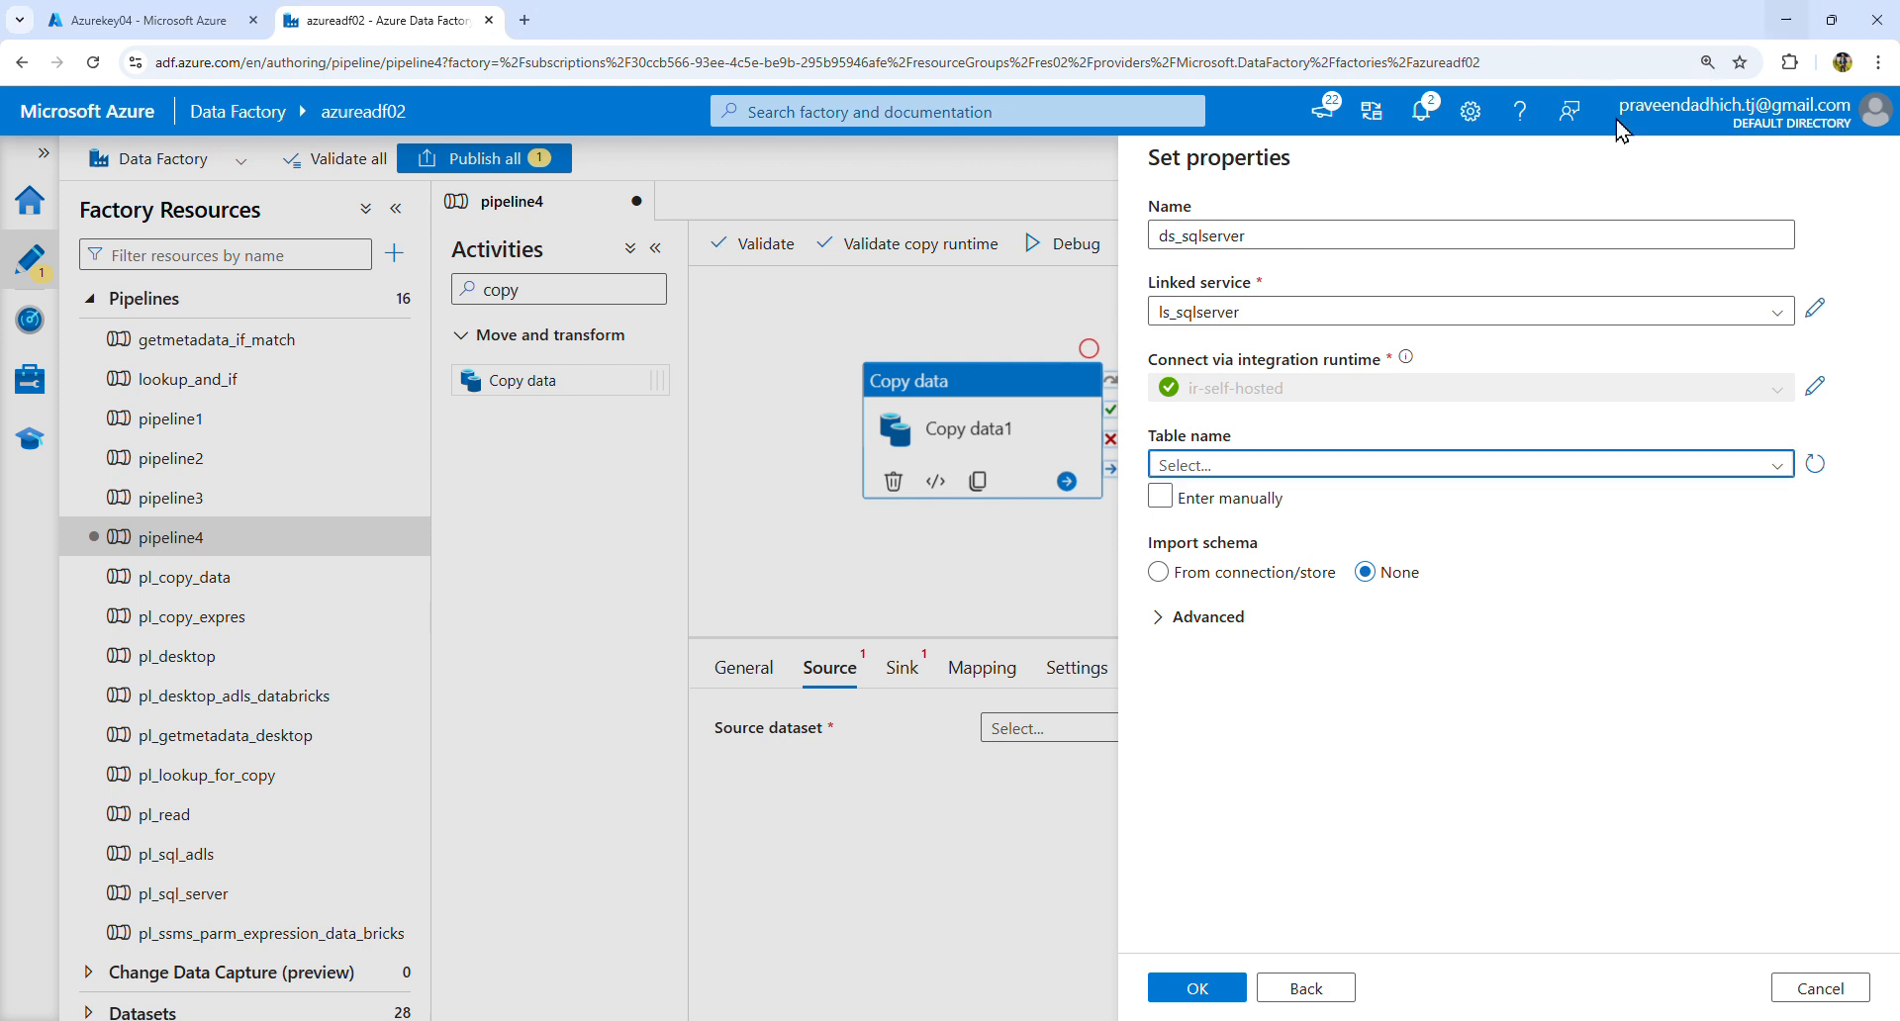
left_click(1786, 470)
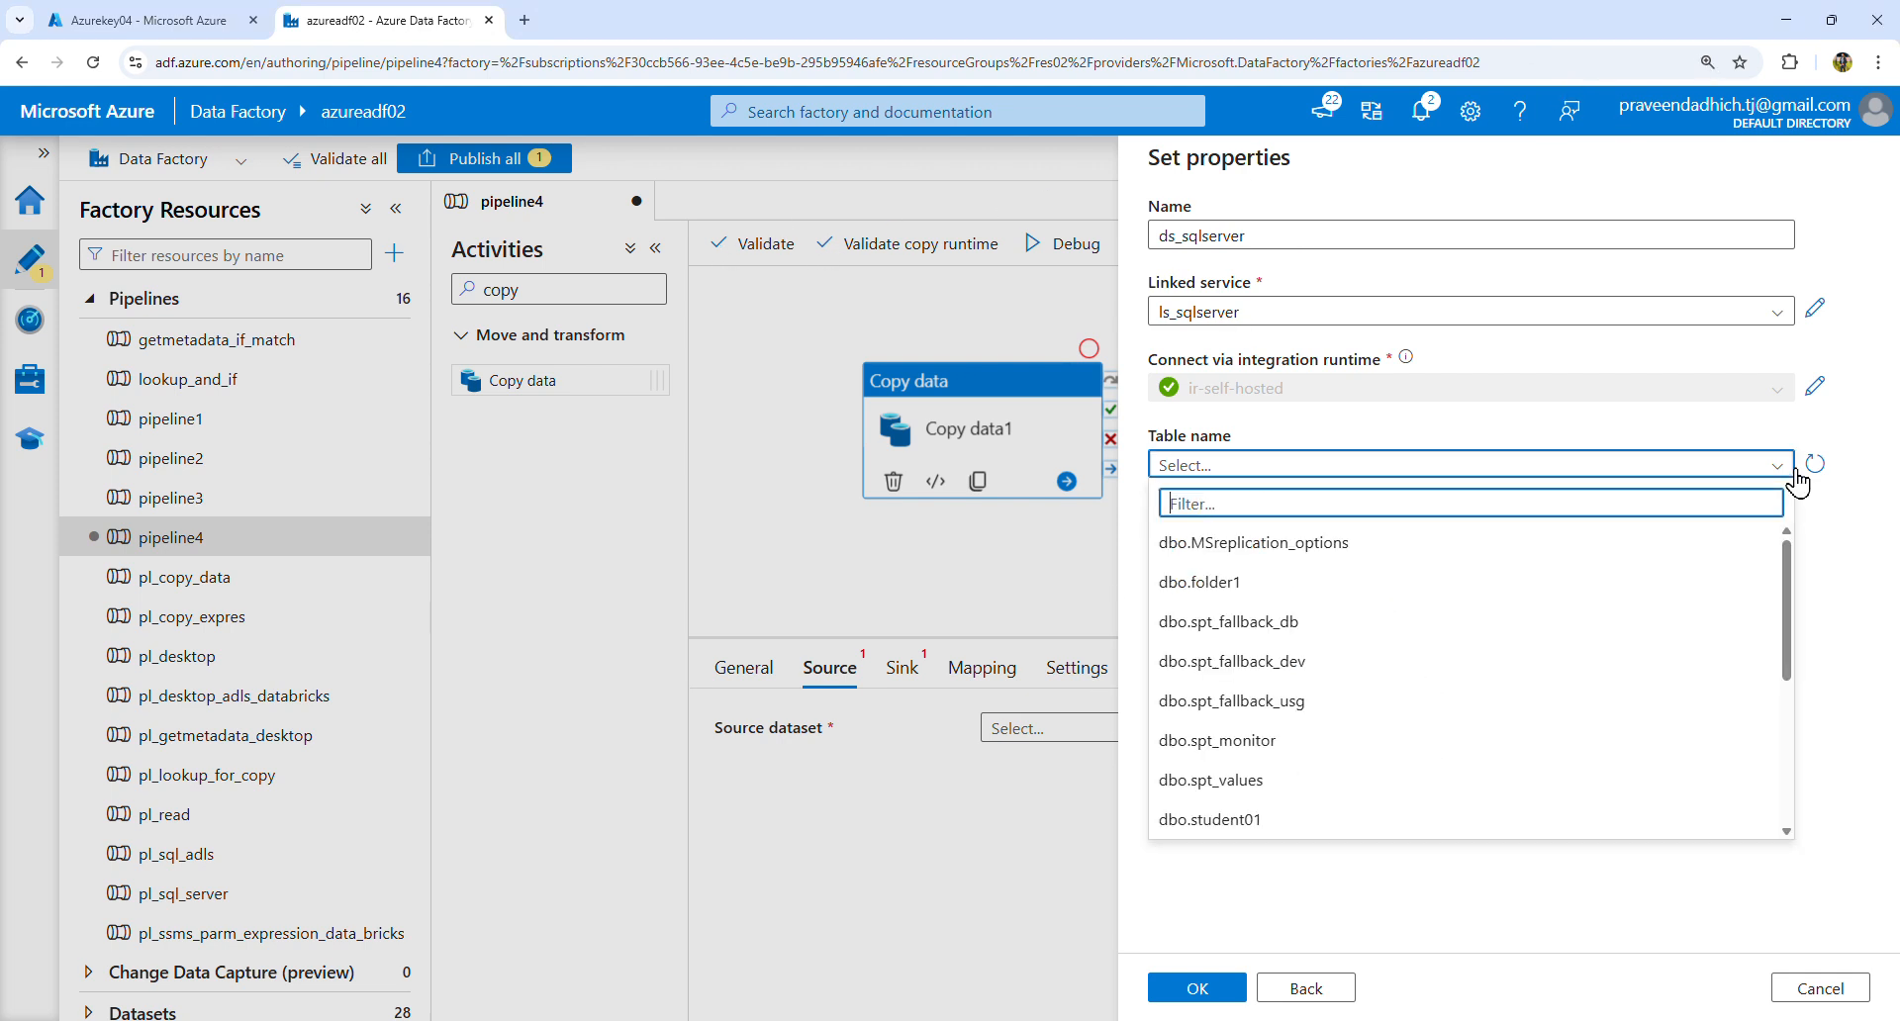
scroll(1254, 737, "down", 2)
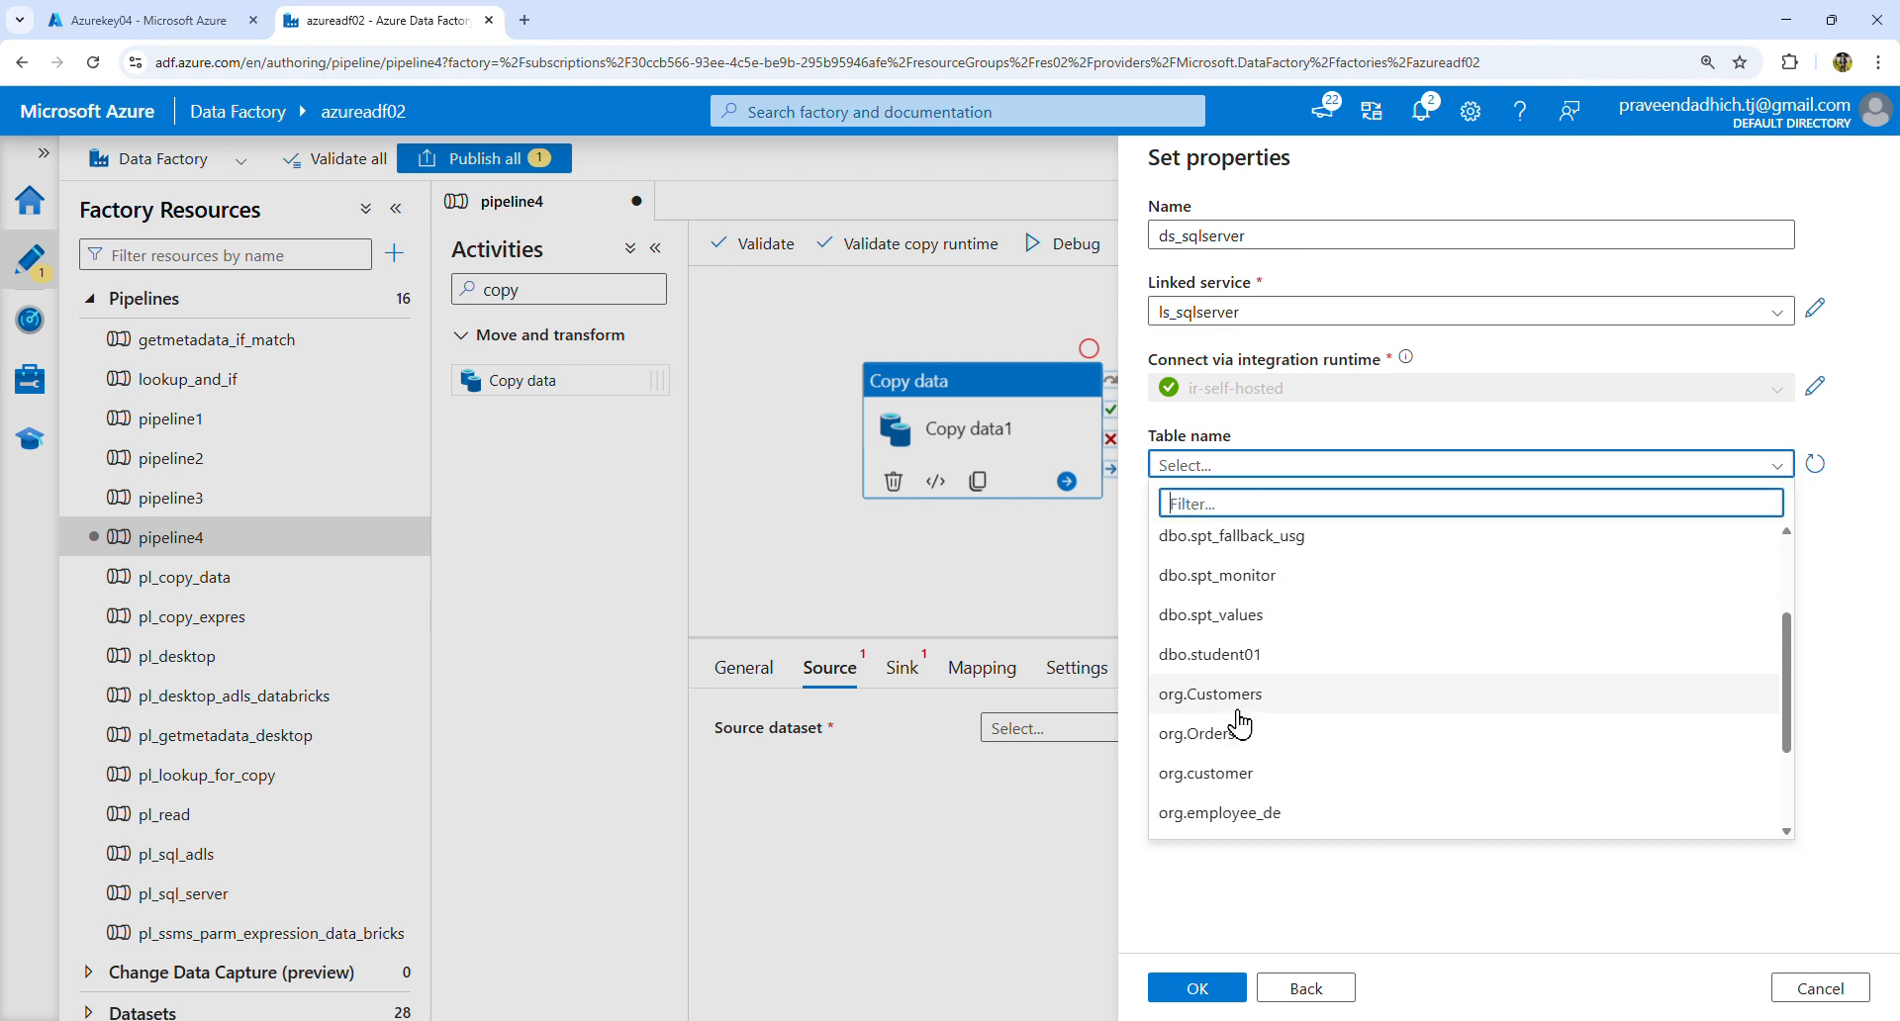
left_click(1238, 722)
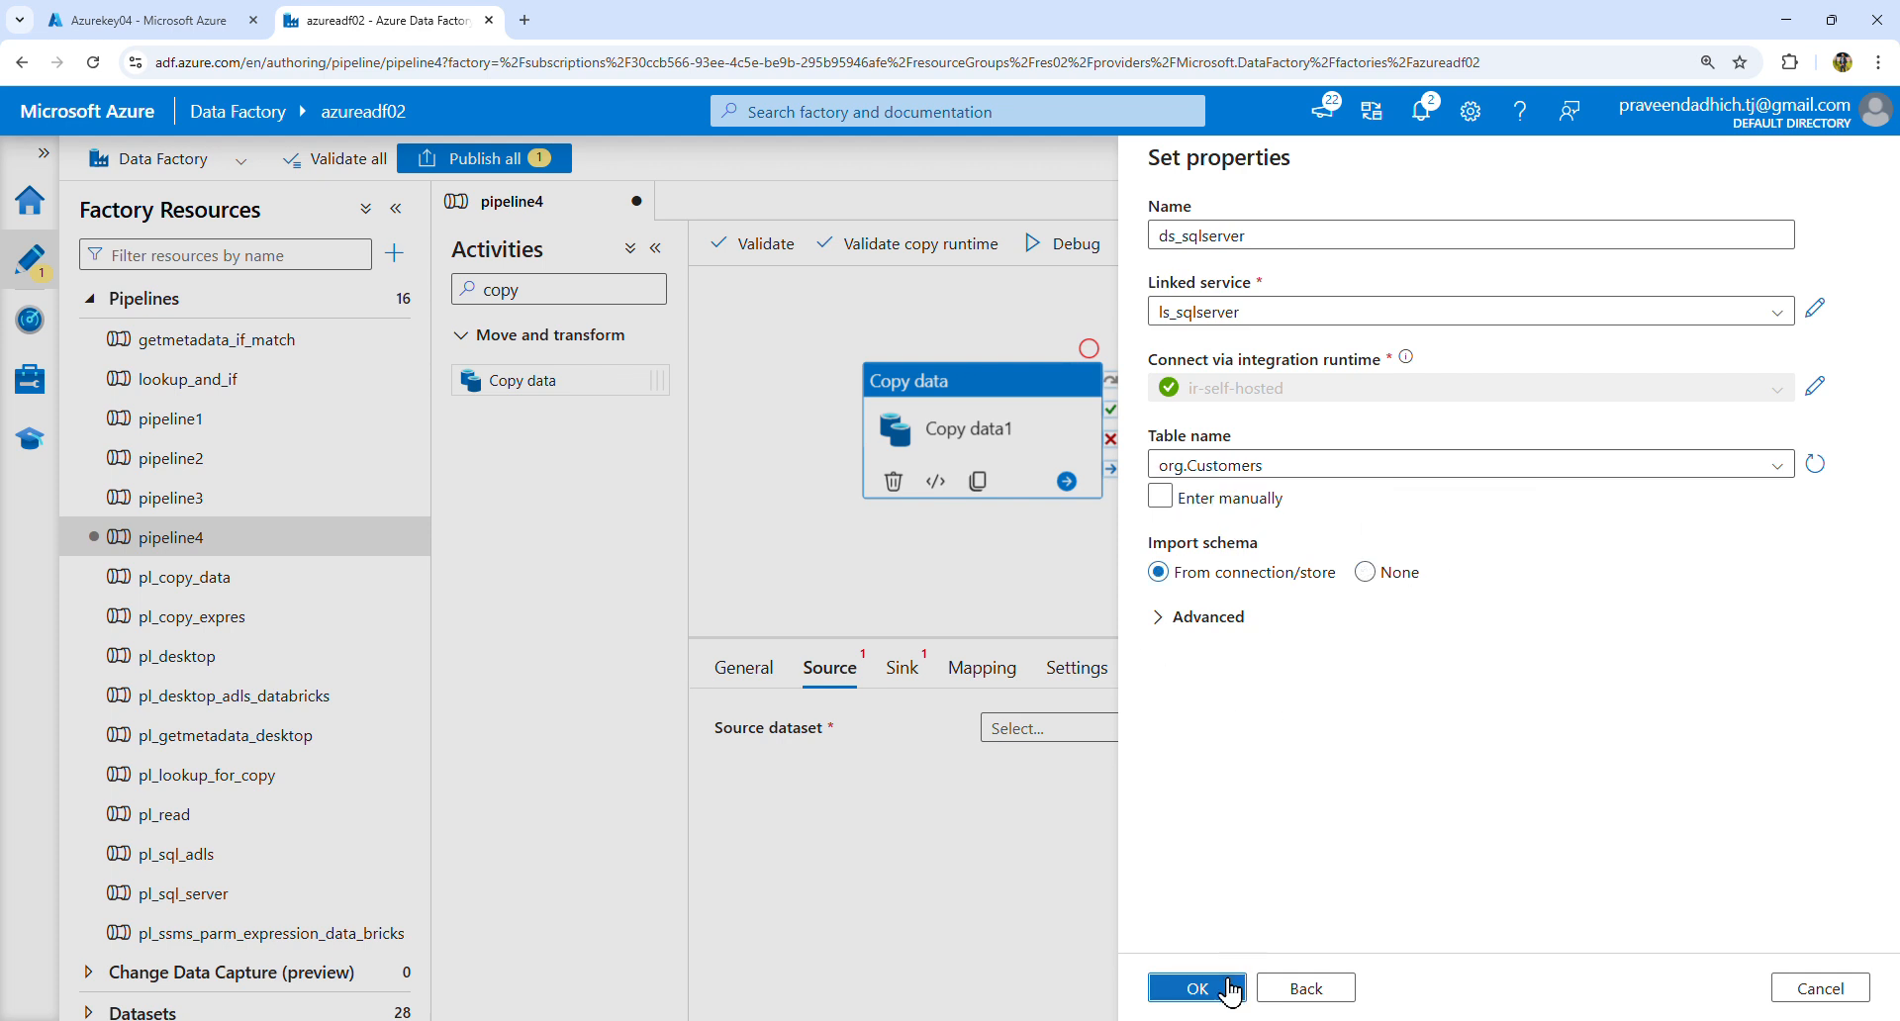
left_click(1197, 987)
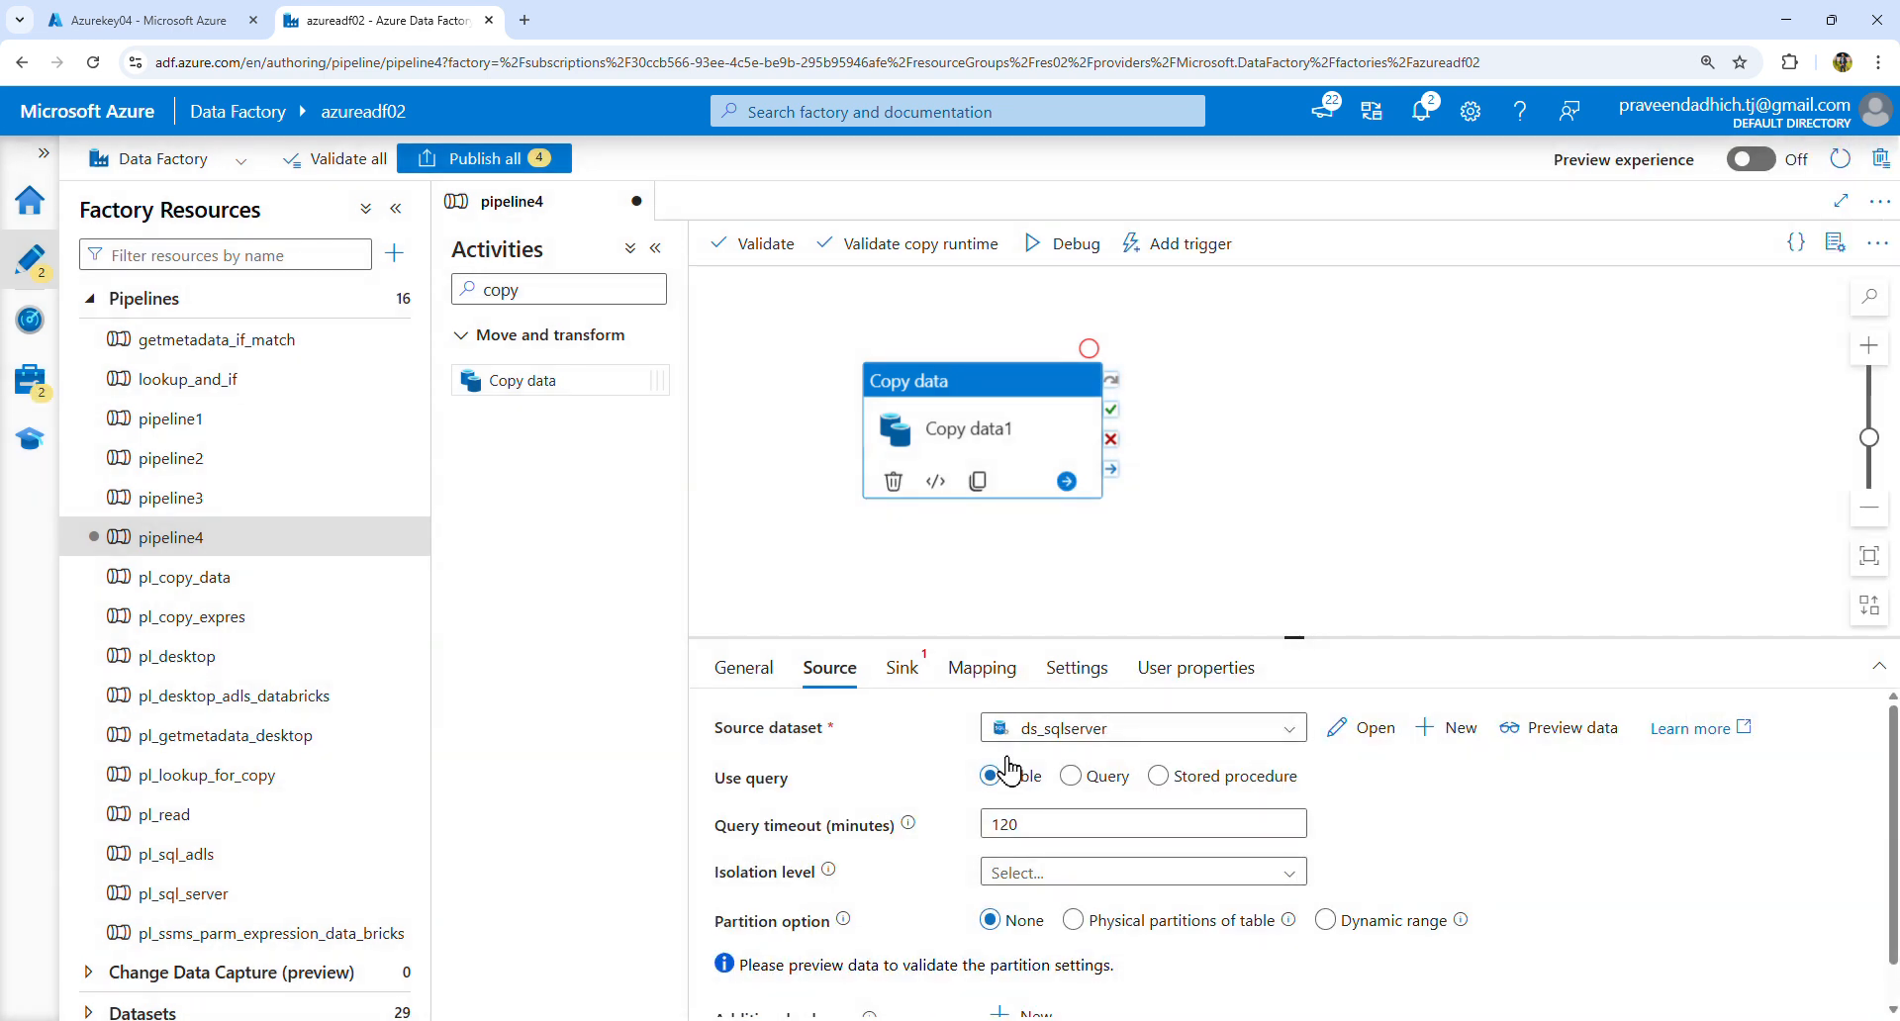
left_click(1530, 737)
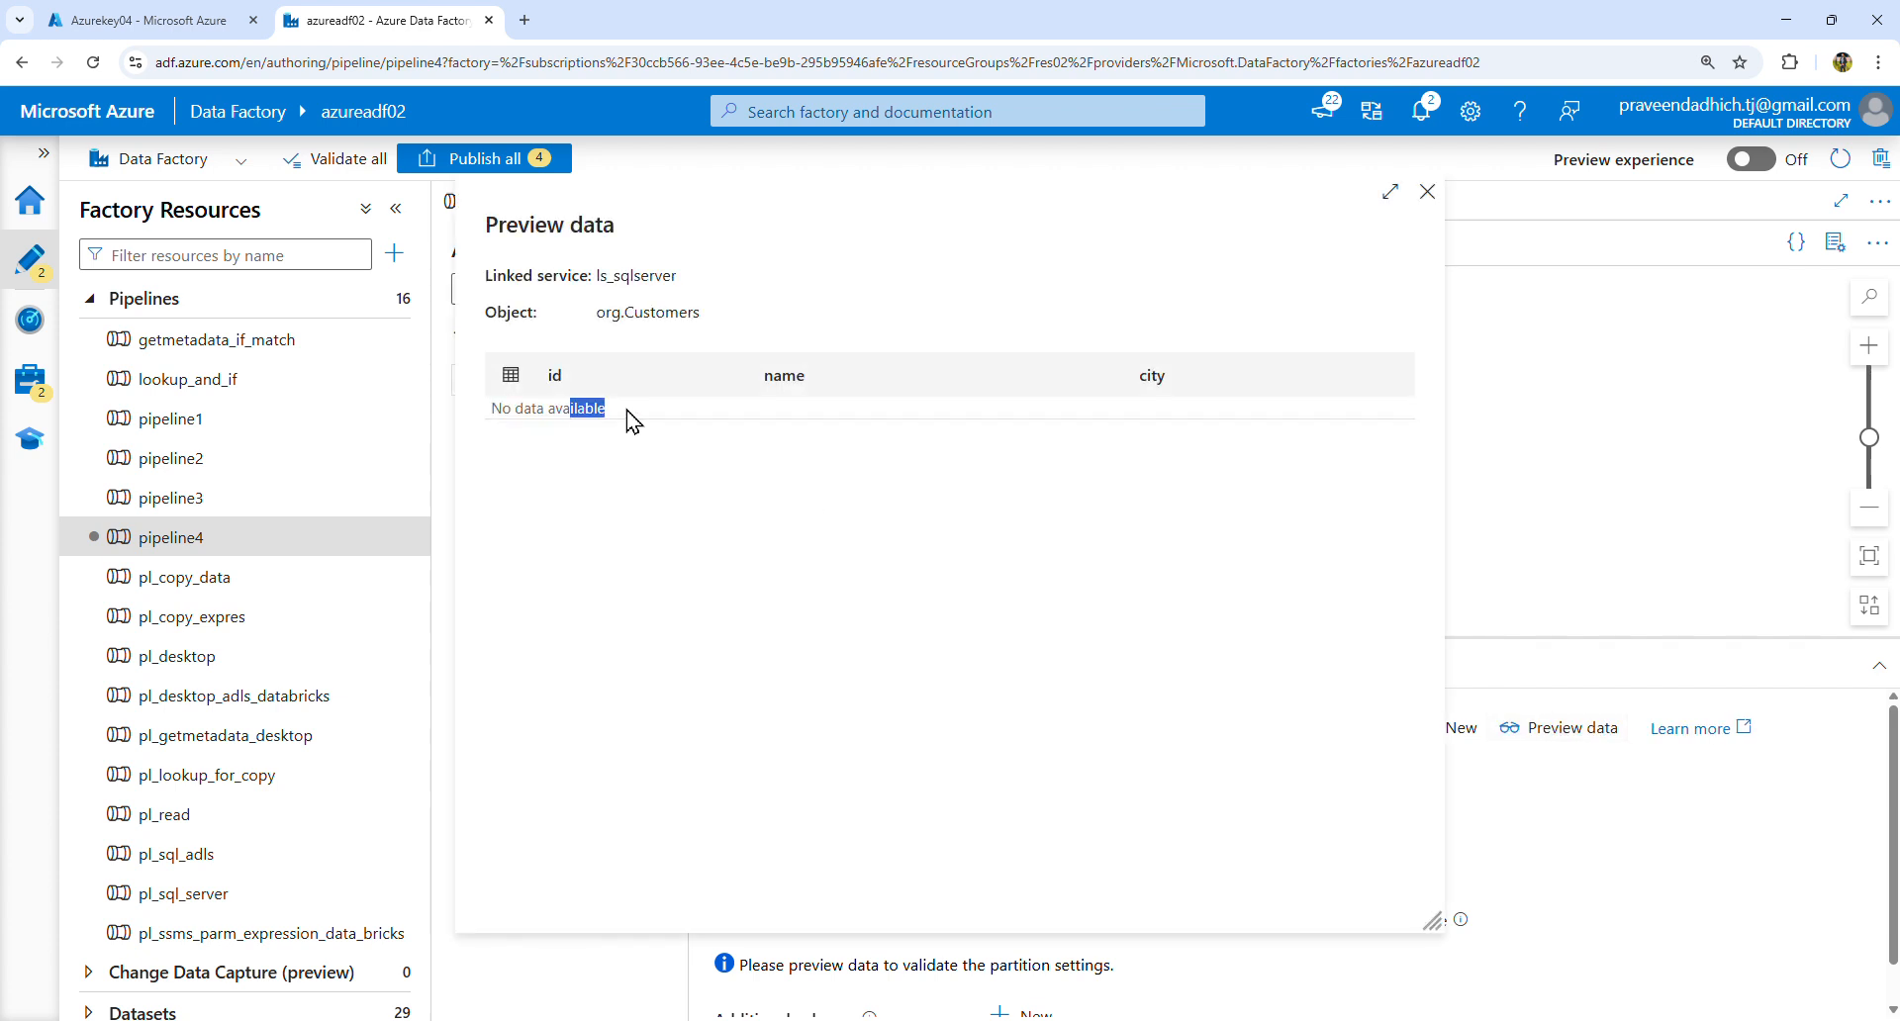
left_click(1426, 192)
Step: Open the ds_sqlserver source dataset, change its table to org.customer, and hide the dataset's properties
left_click(1371, 729)
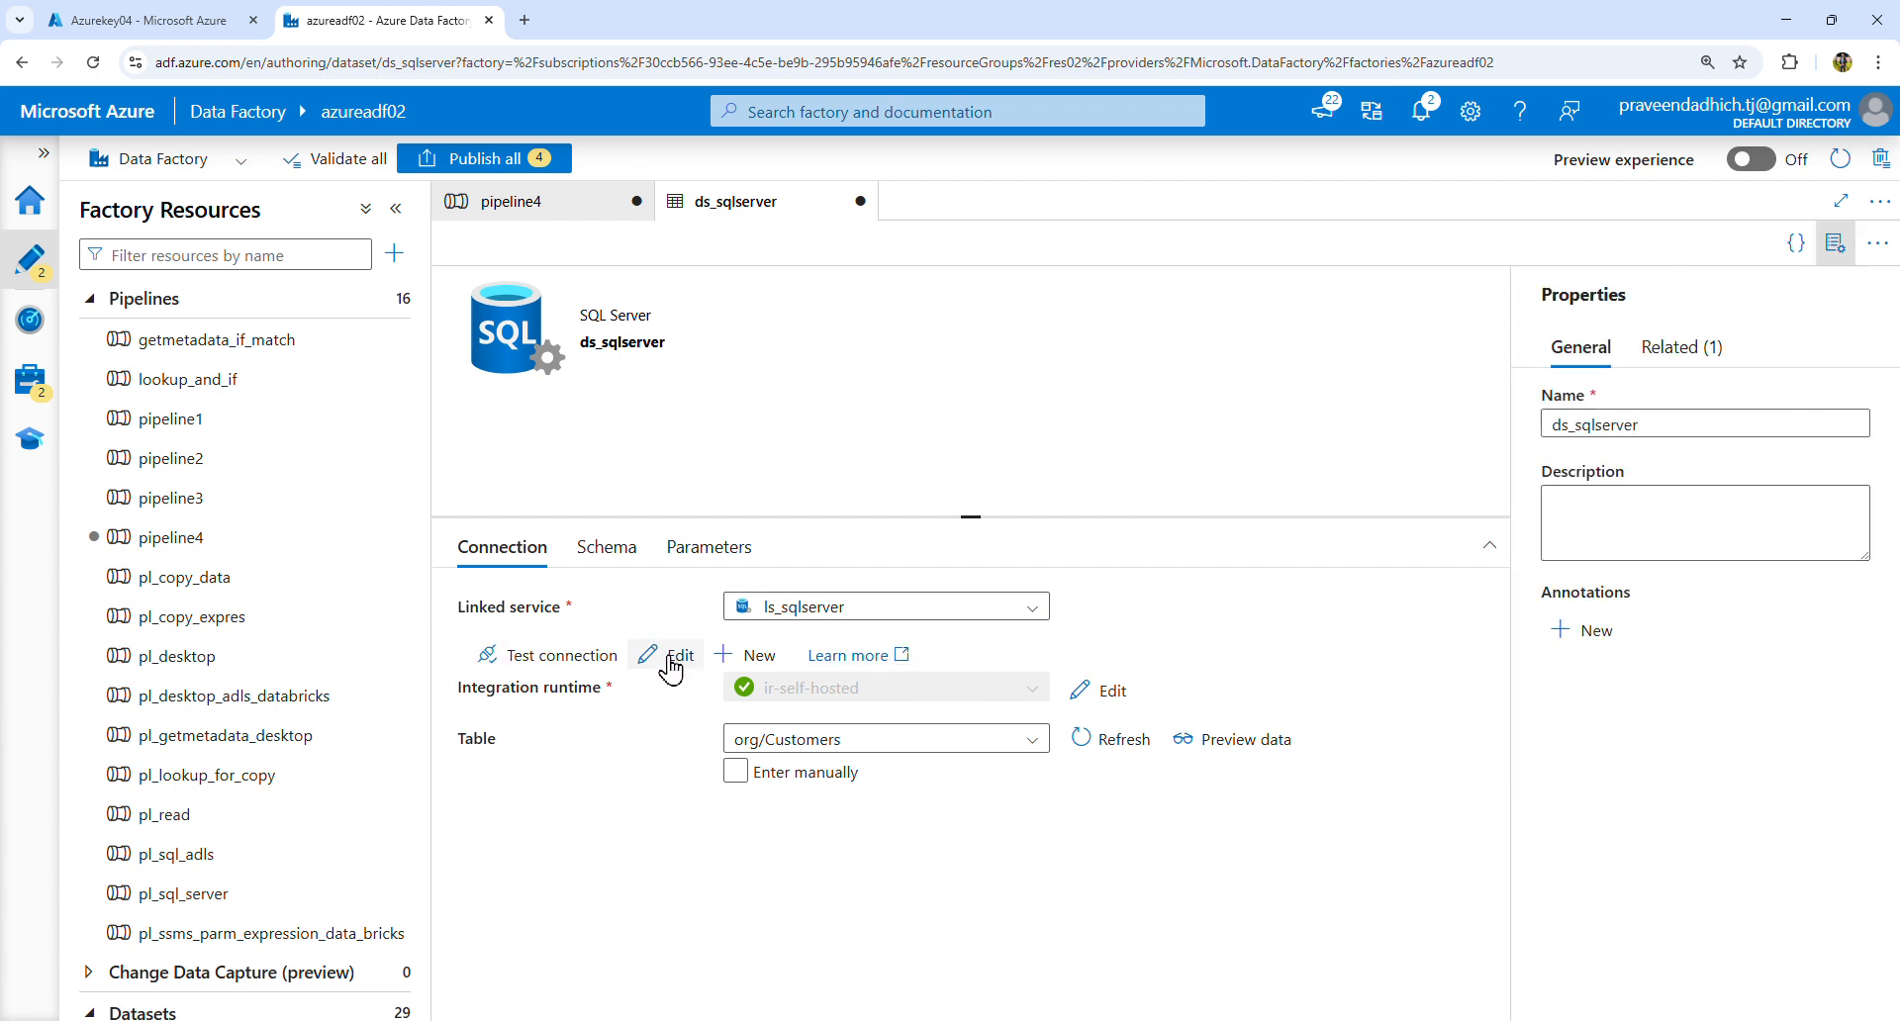
left_click(1029, 744)
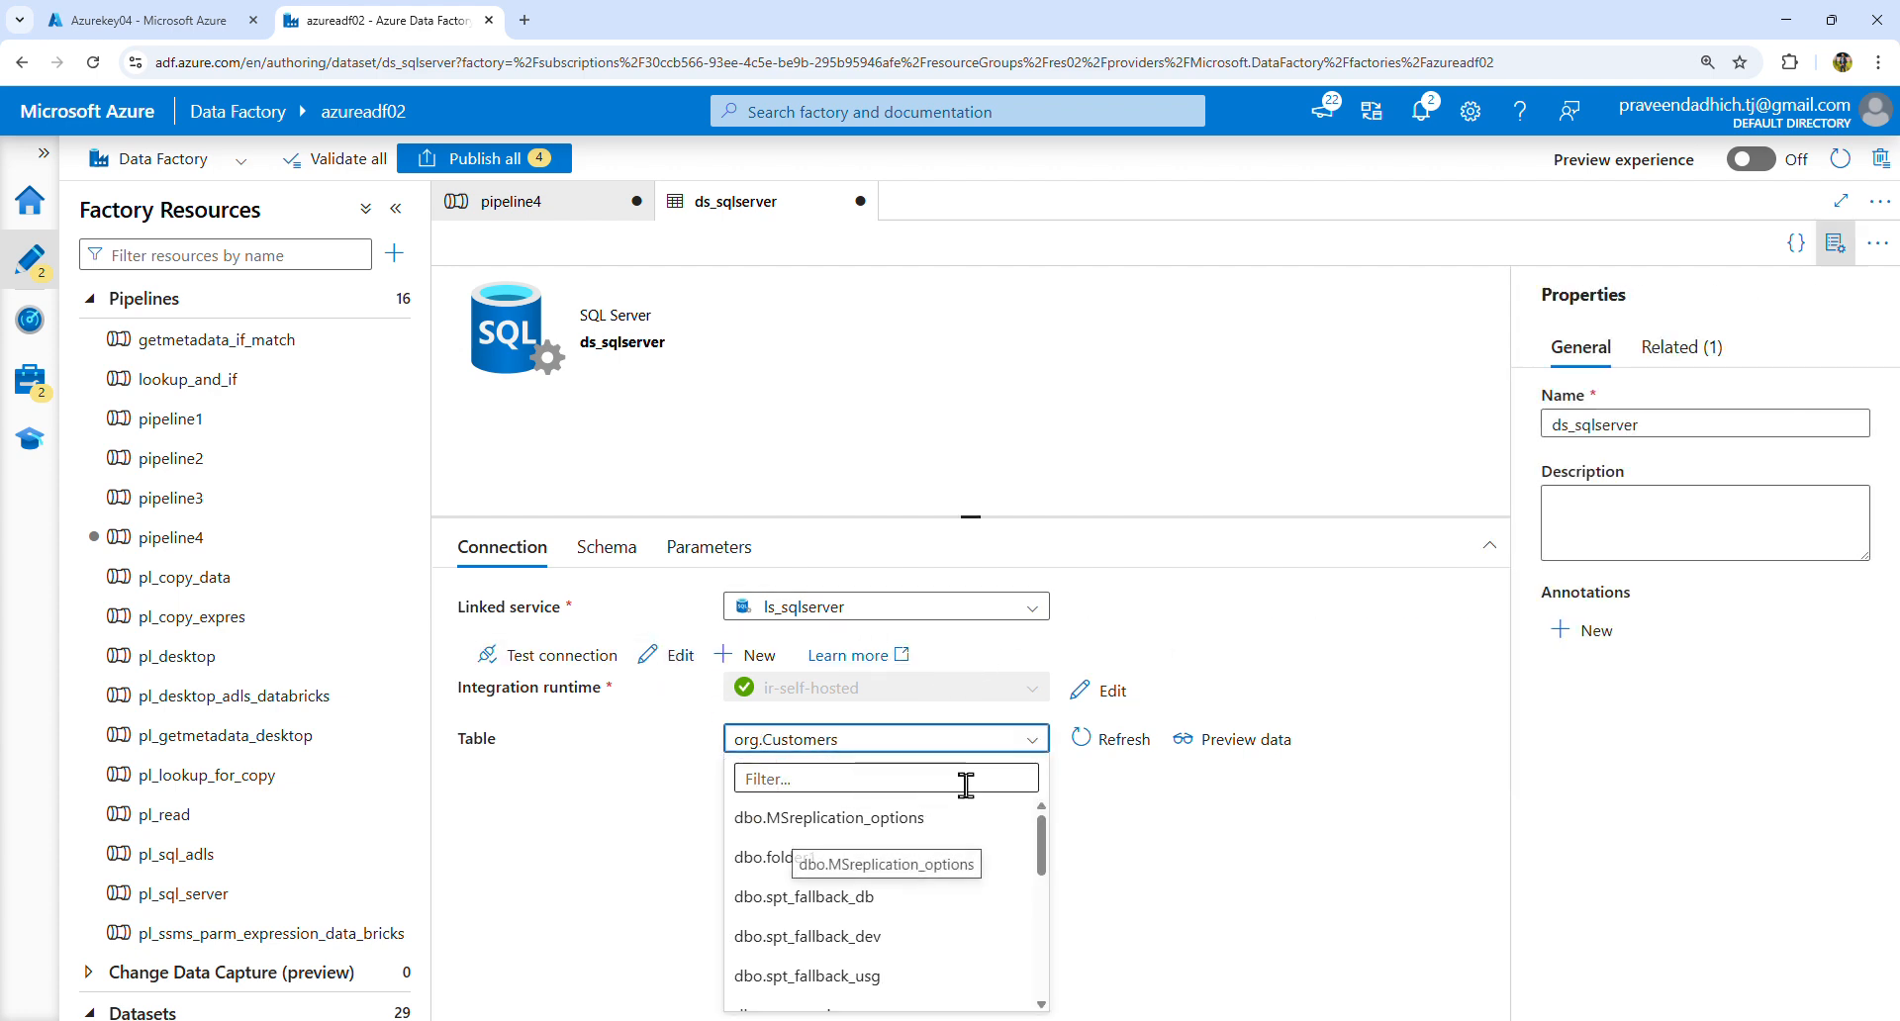
scroll(851, 891, "down", 2)
scroll(829, 927, "down", 2)
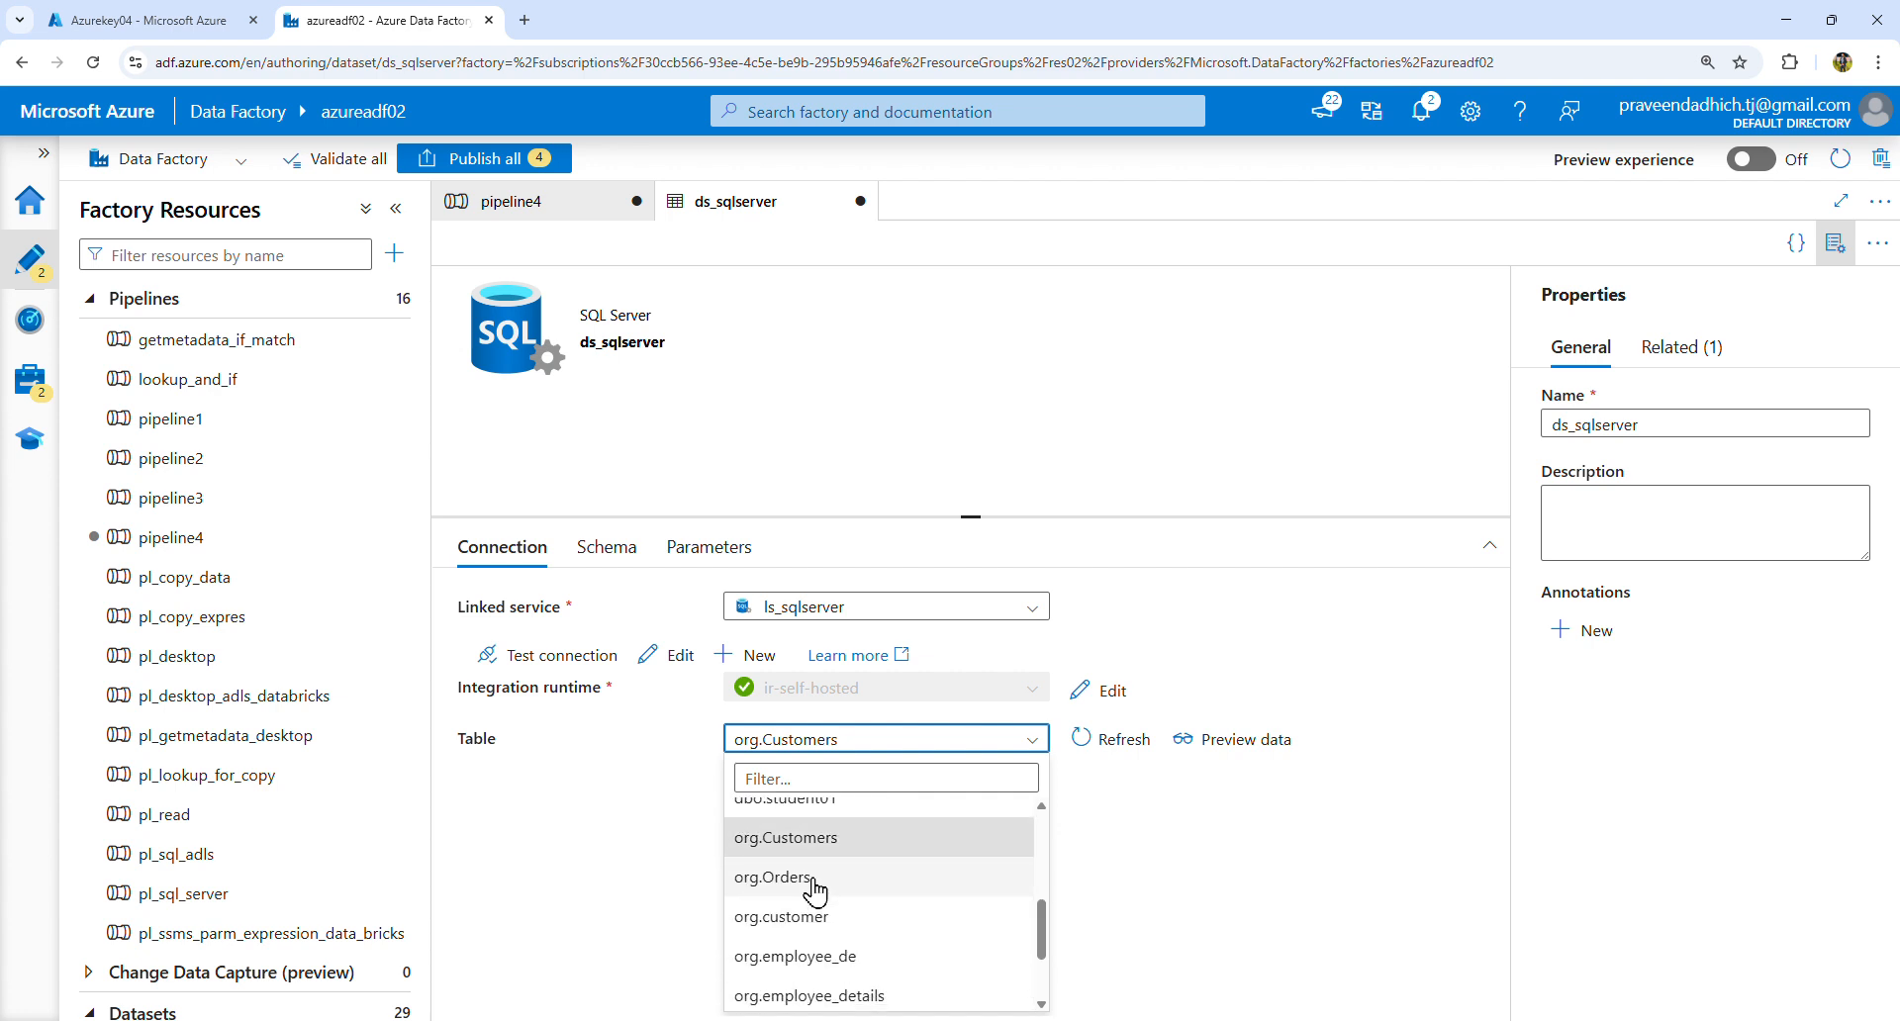
left_click(801, 918)
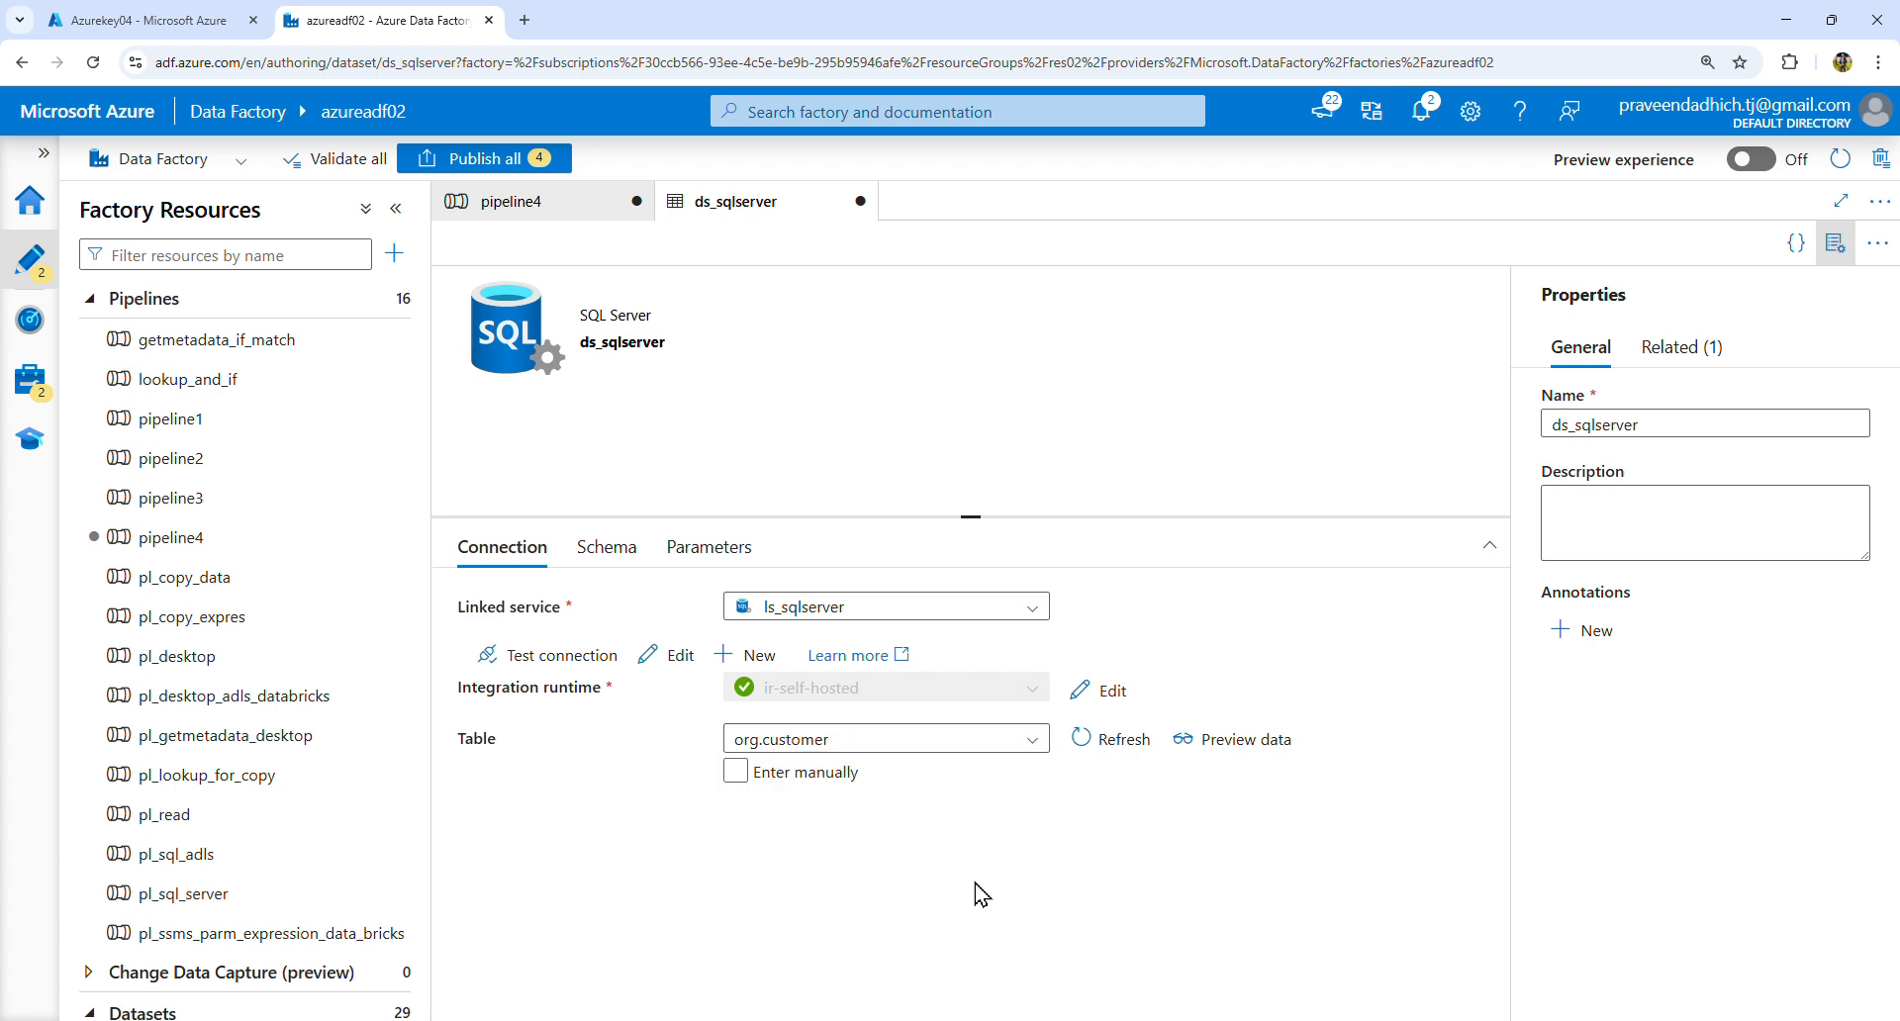
left_click(1837, 259)
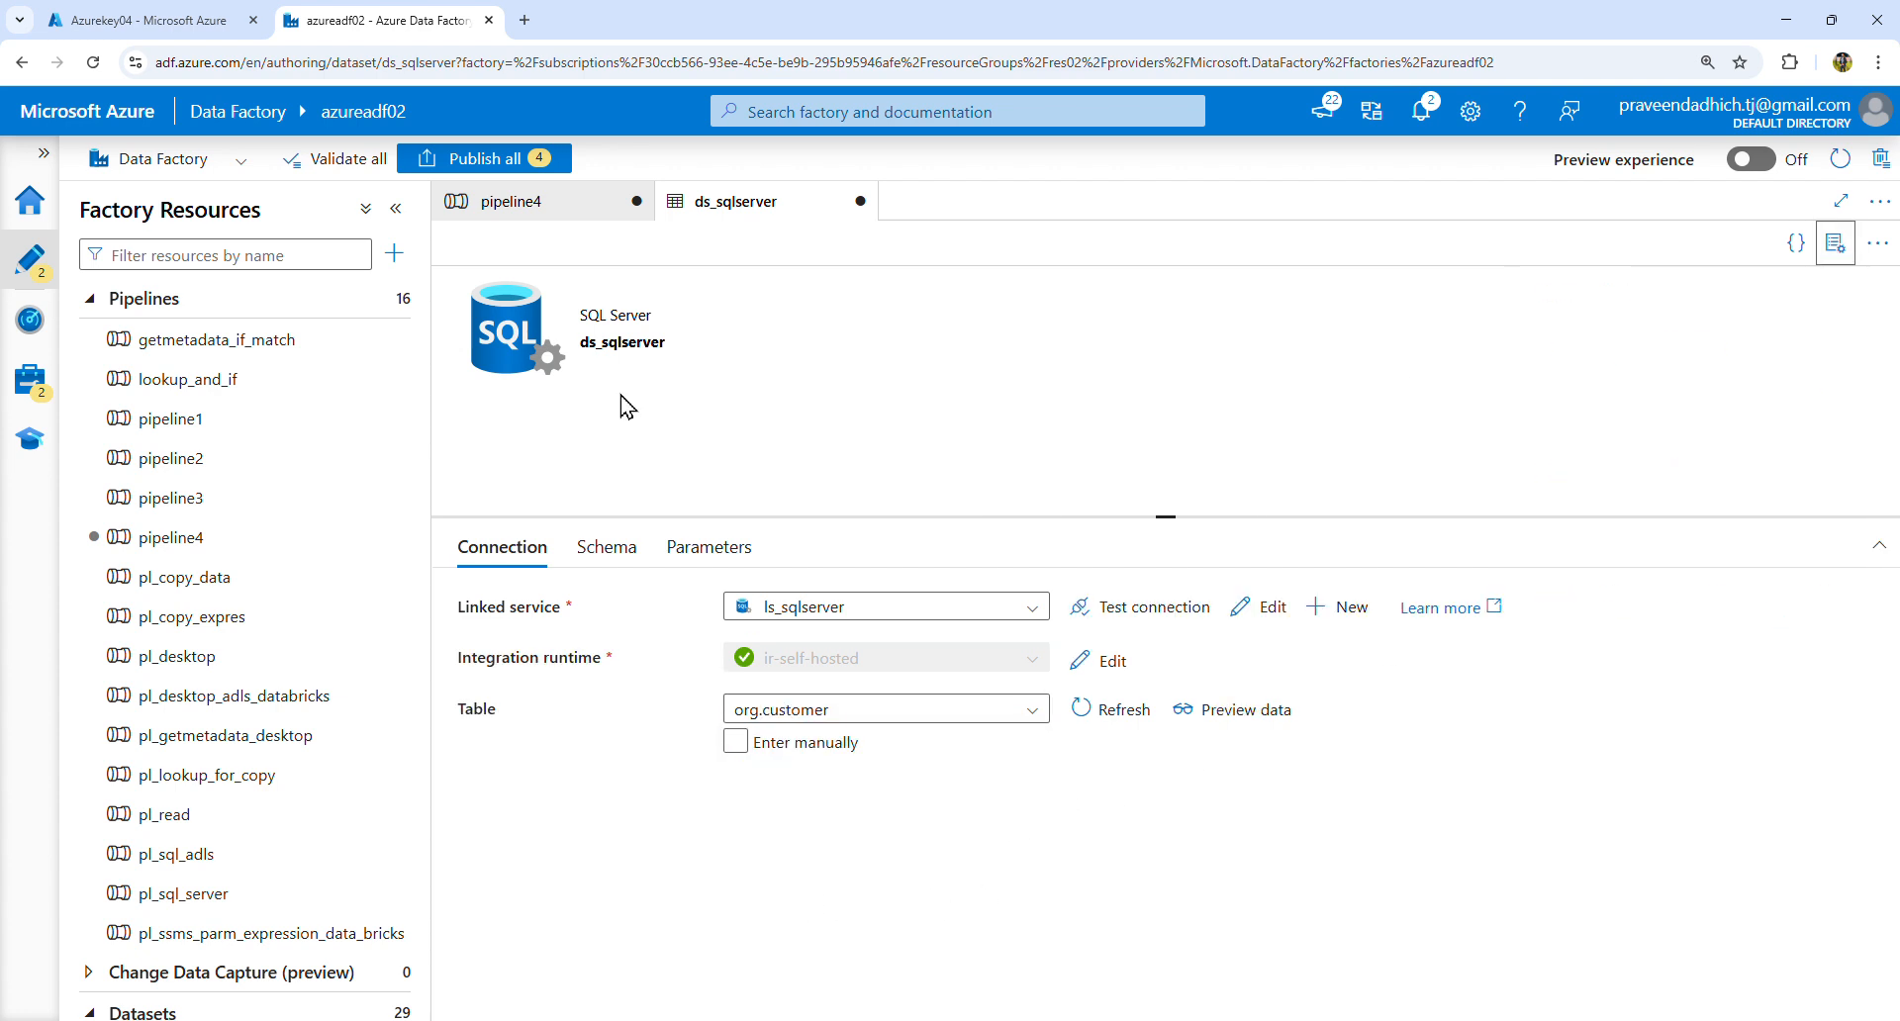
Step: Preview the org.customer table's data in the dataset and go back to pipeline4
left_click(1239, 712)
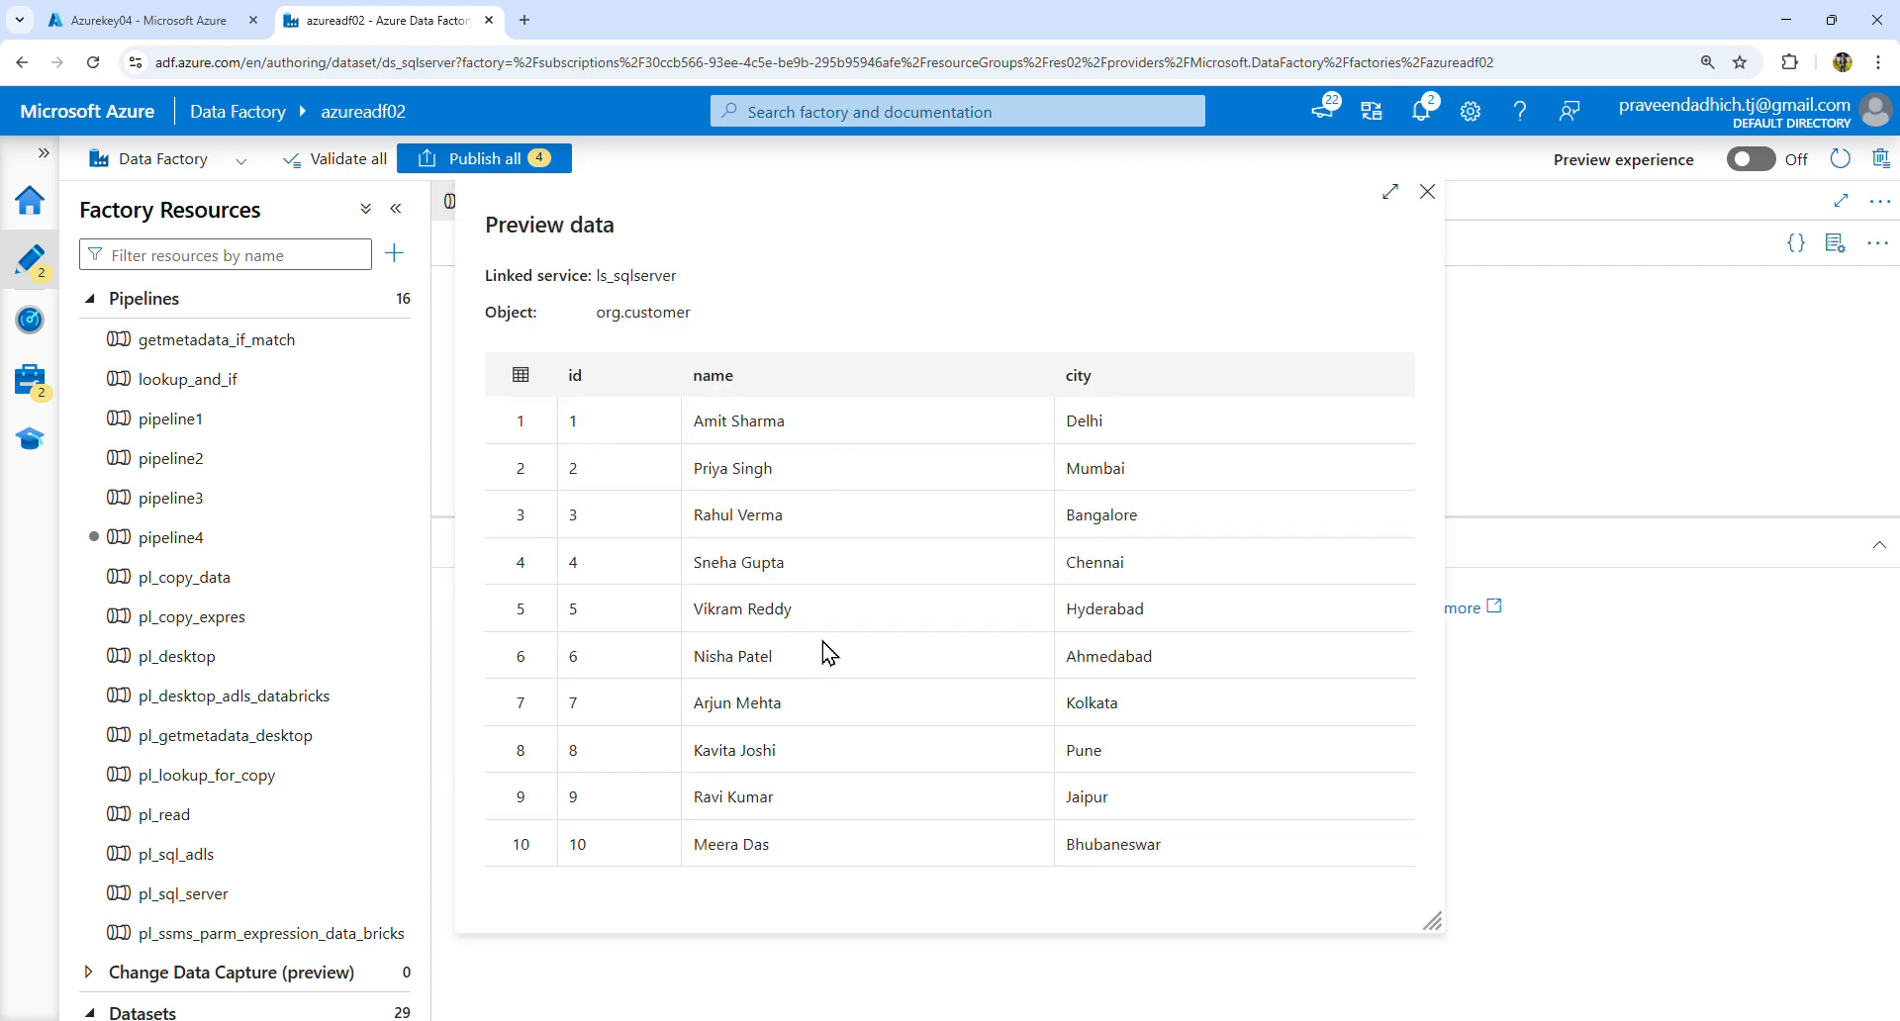
left_click(1428, 193)
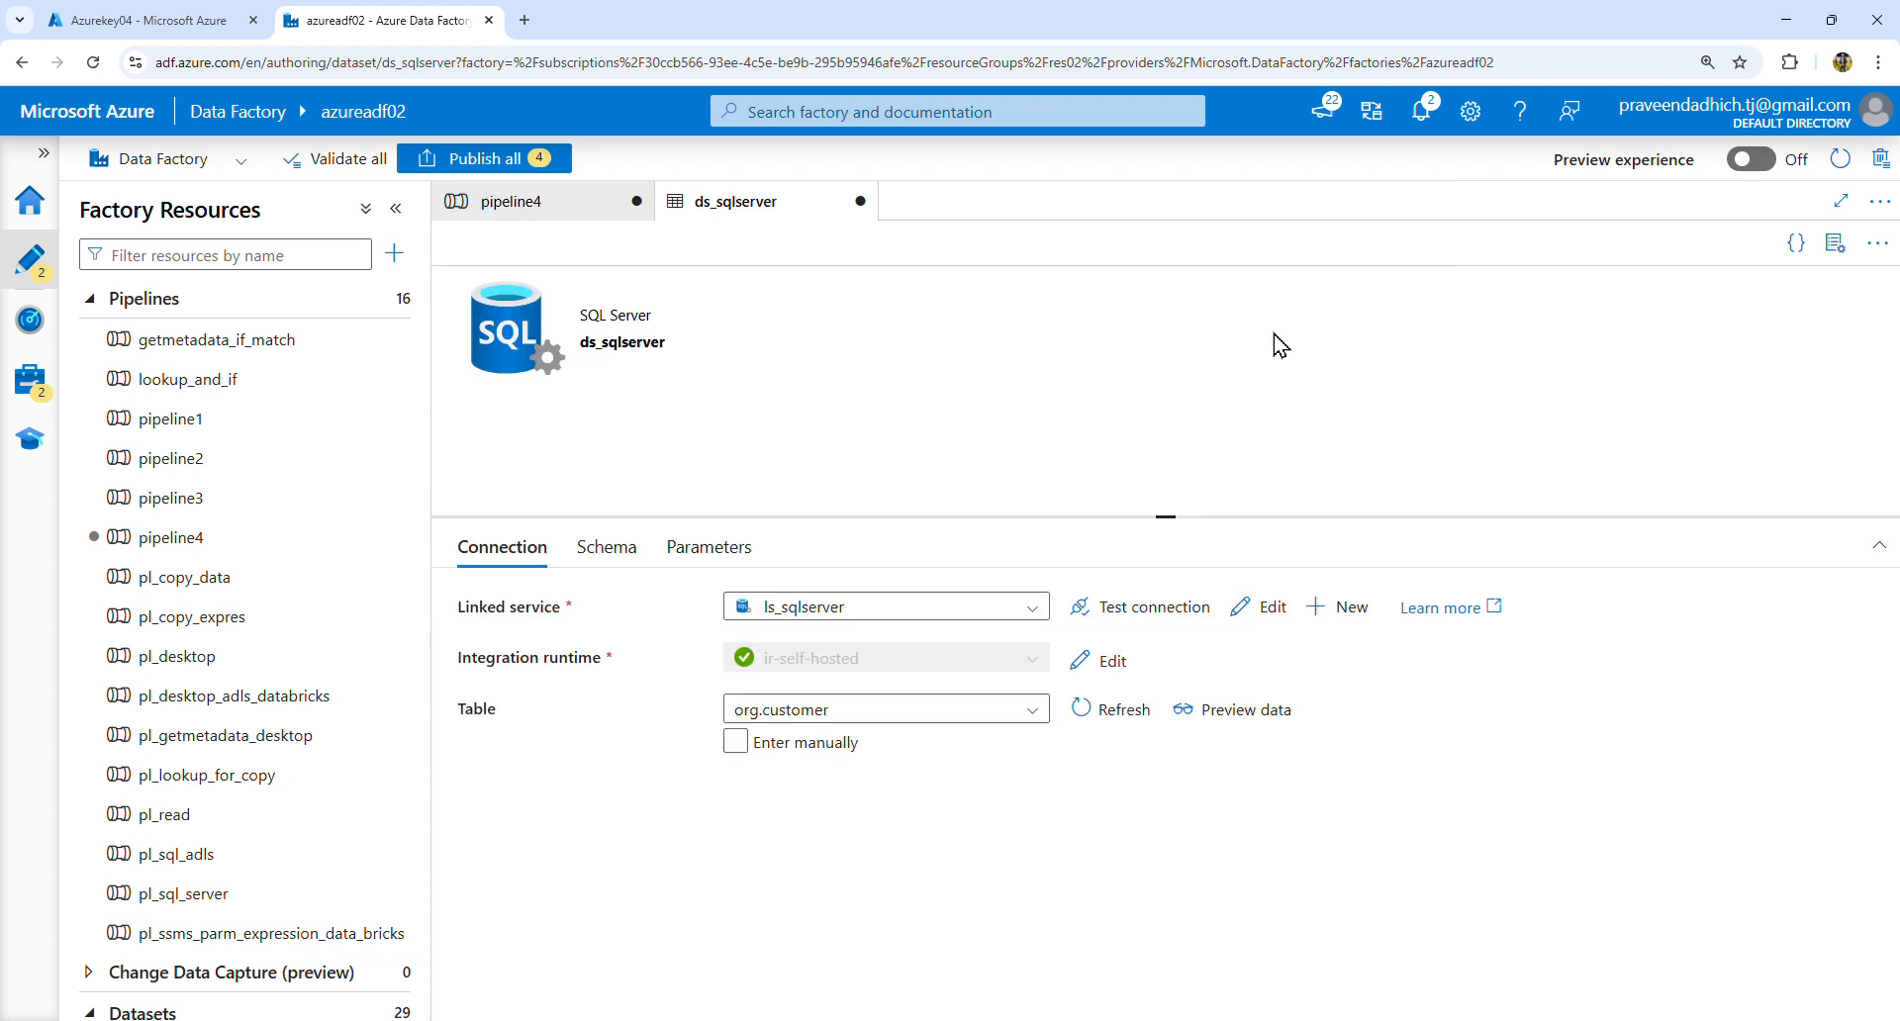
left_click(579, 201)
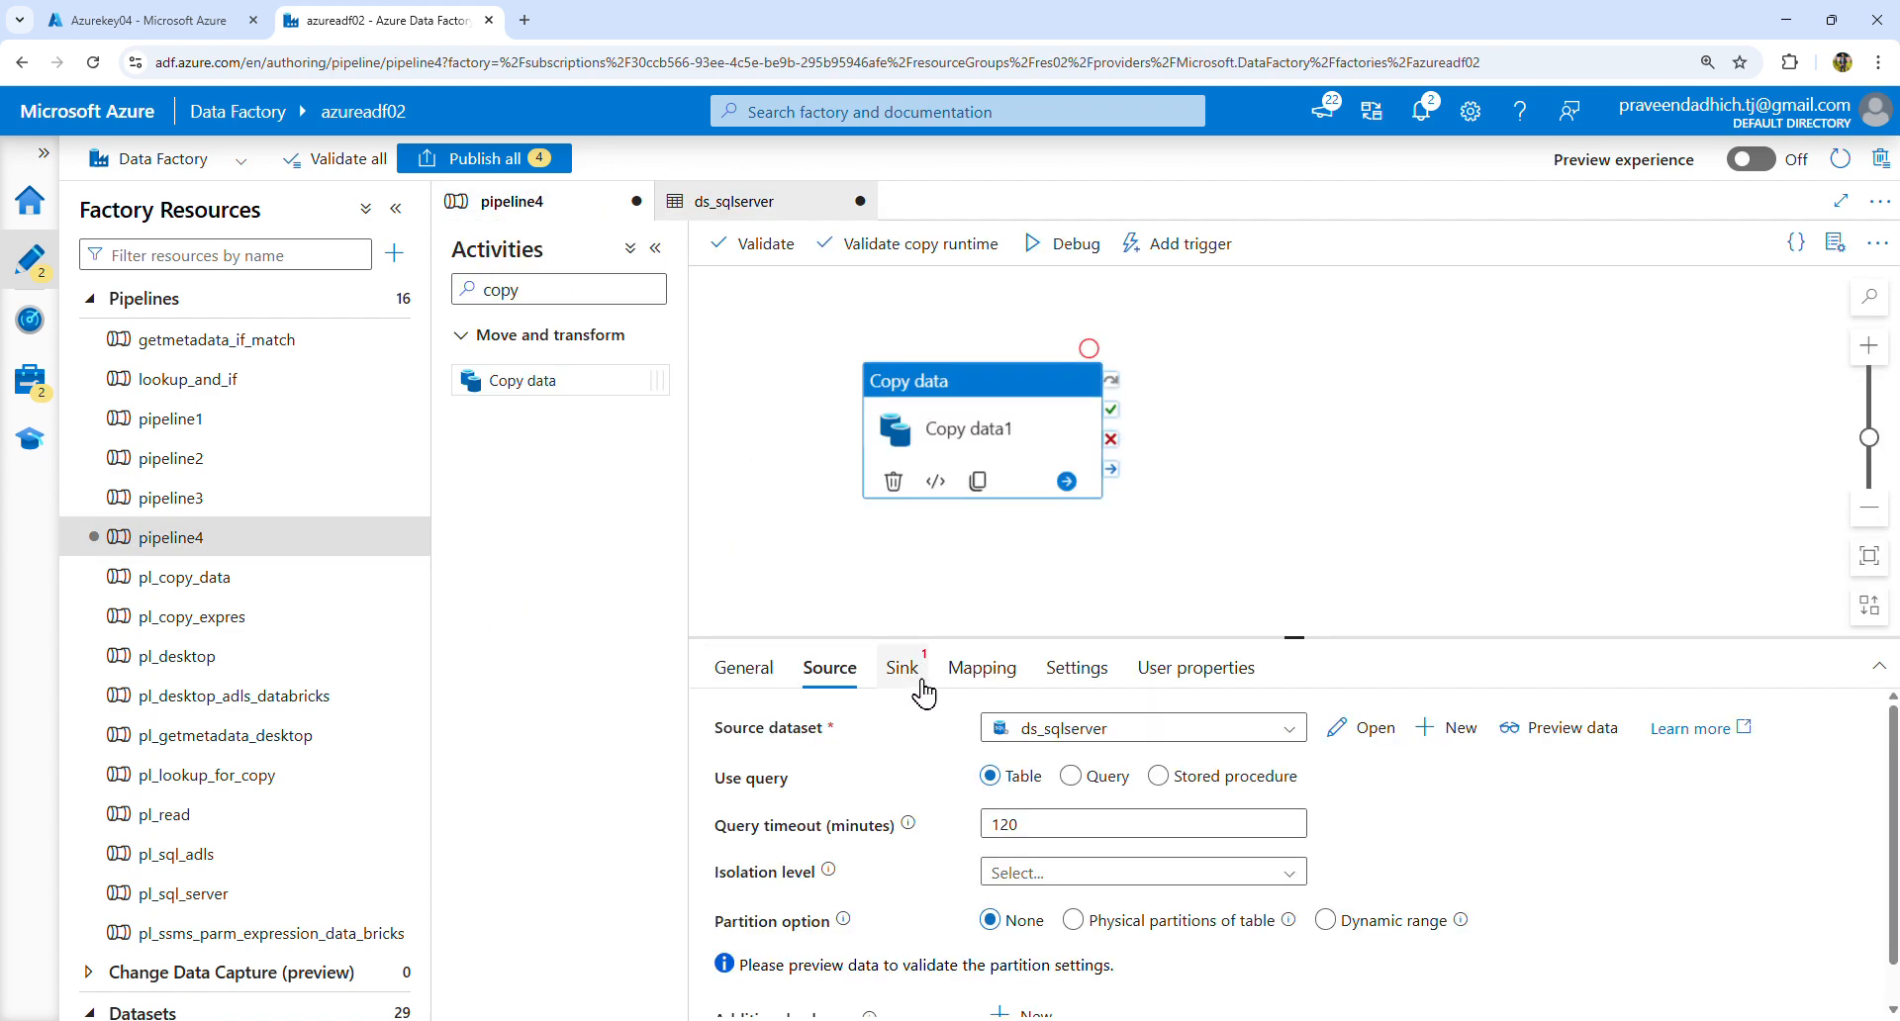